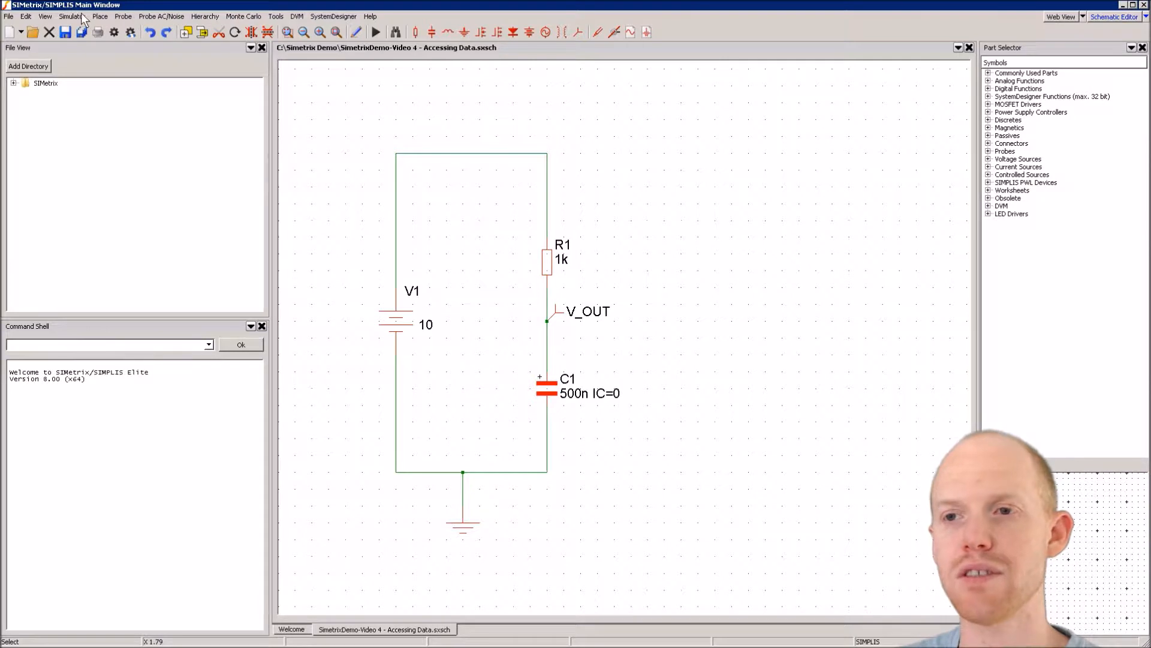
# Step: Check the list of simulation data groups before running any analysis, and close it
pyautogui.click(75, 15)
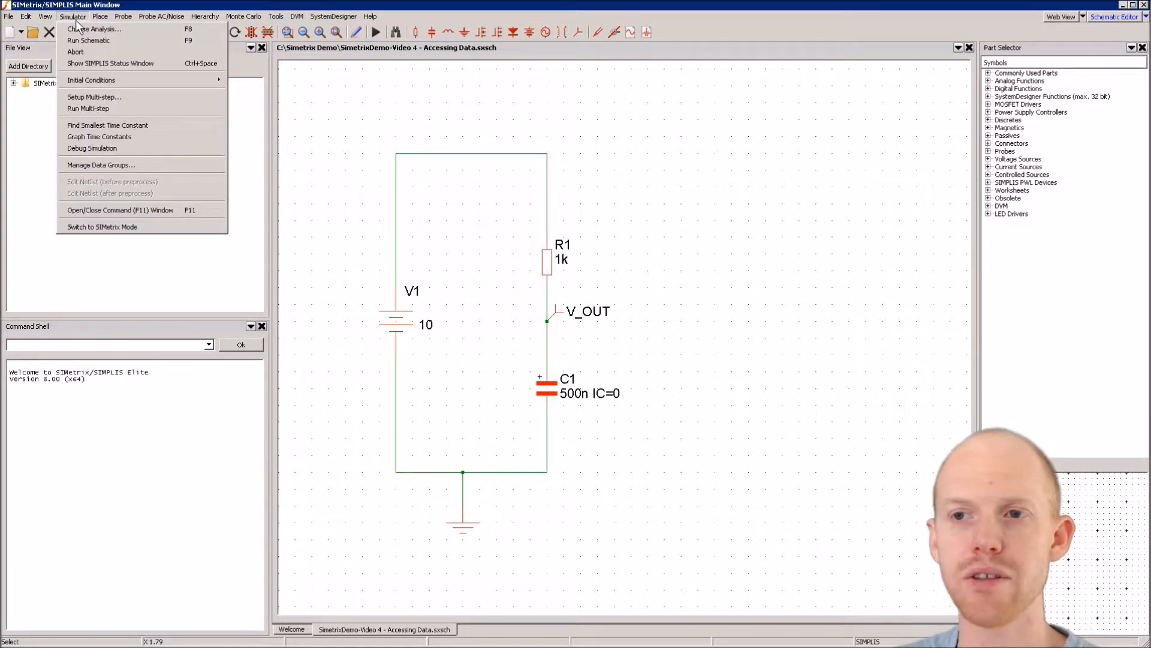
pyautogui.click(91, 166)
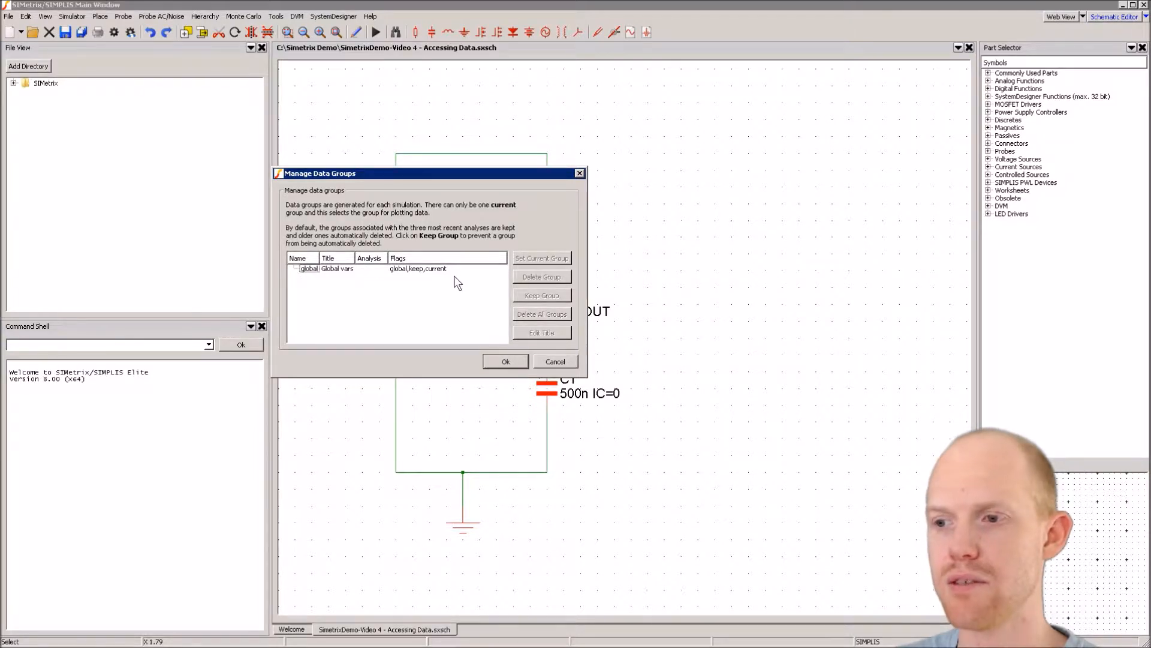
pyautogui.click(514, 362)
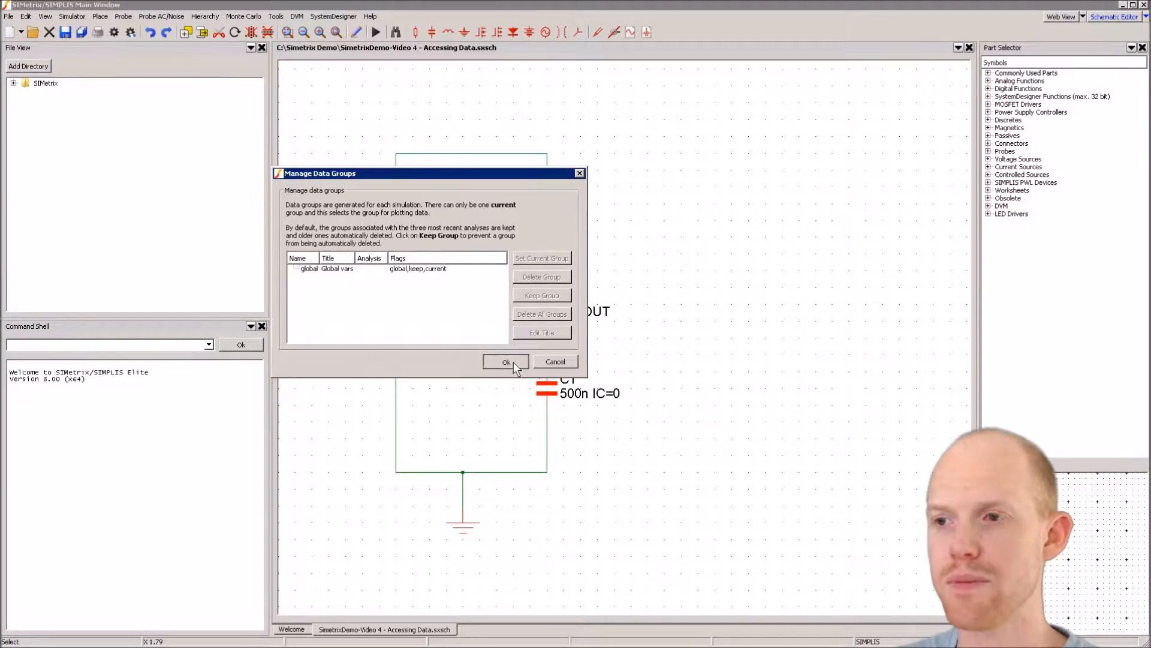
# Step: Run the RC schematic's simulation and check the data groups list for the generated group
pyautogui.click(375, 34)
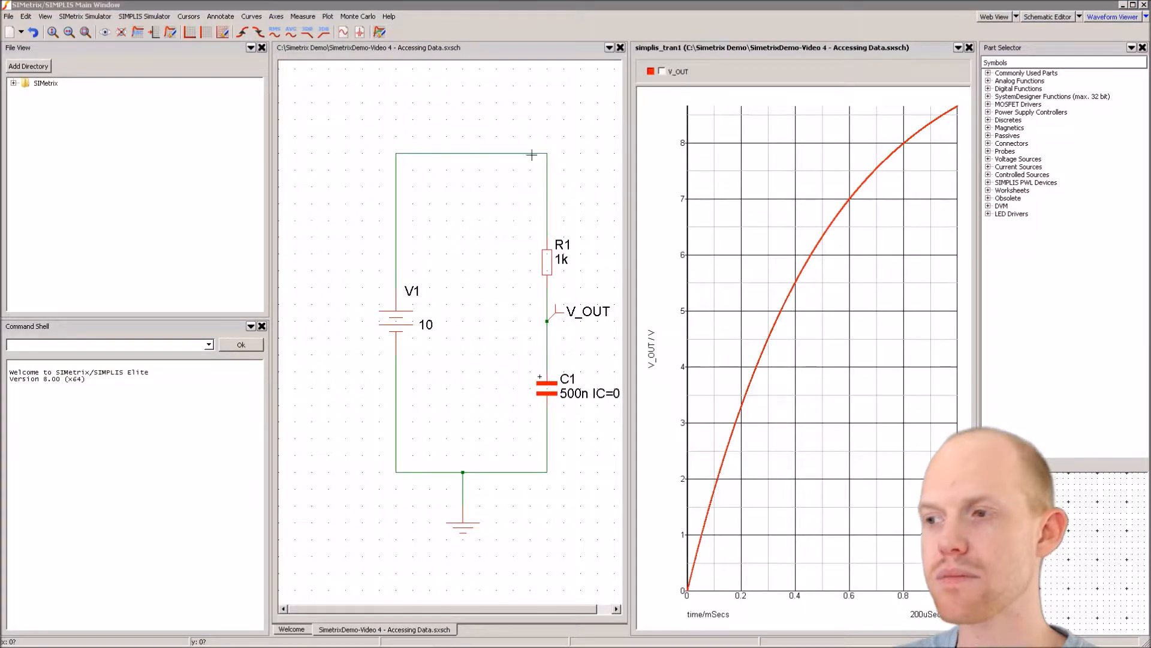
pyautogui.click(48, 14)
pyautogui.moveTo(77, 18)
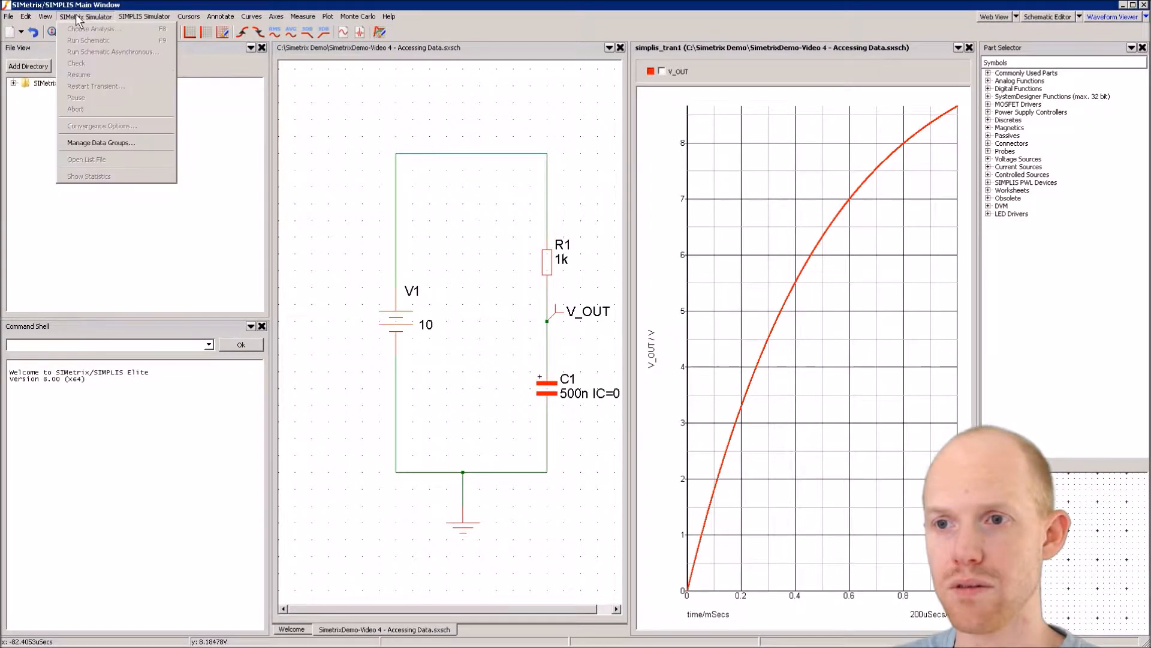
pyautogui.click(96, 143)
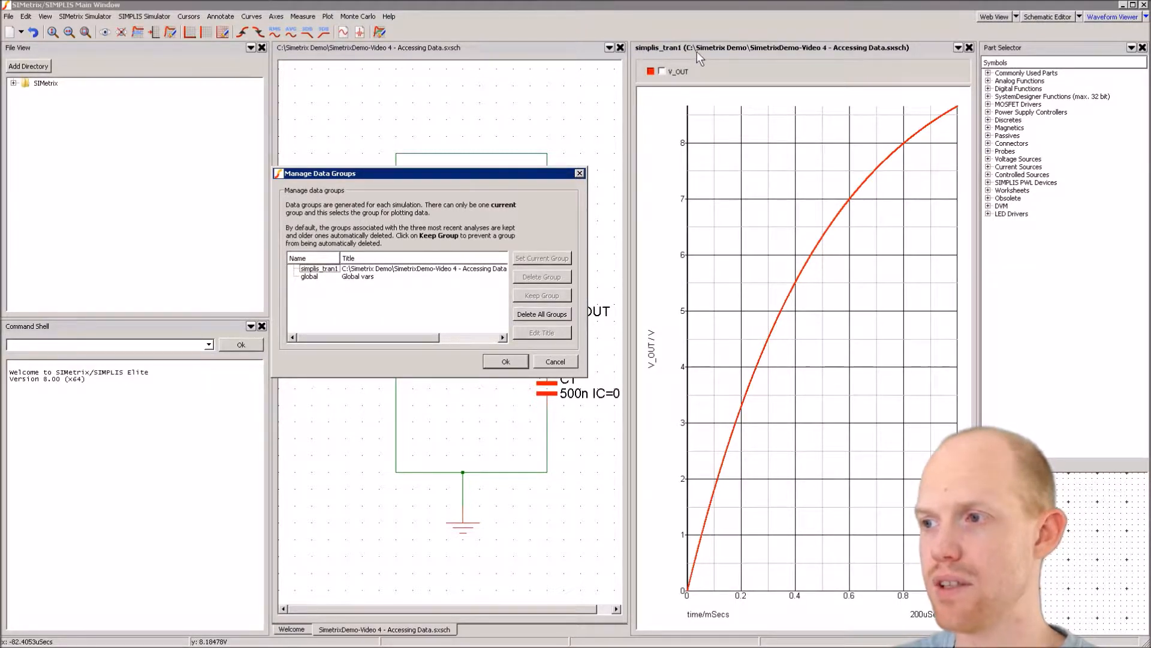
pyautogui.click(506, 362)
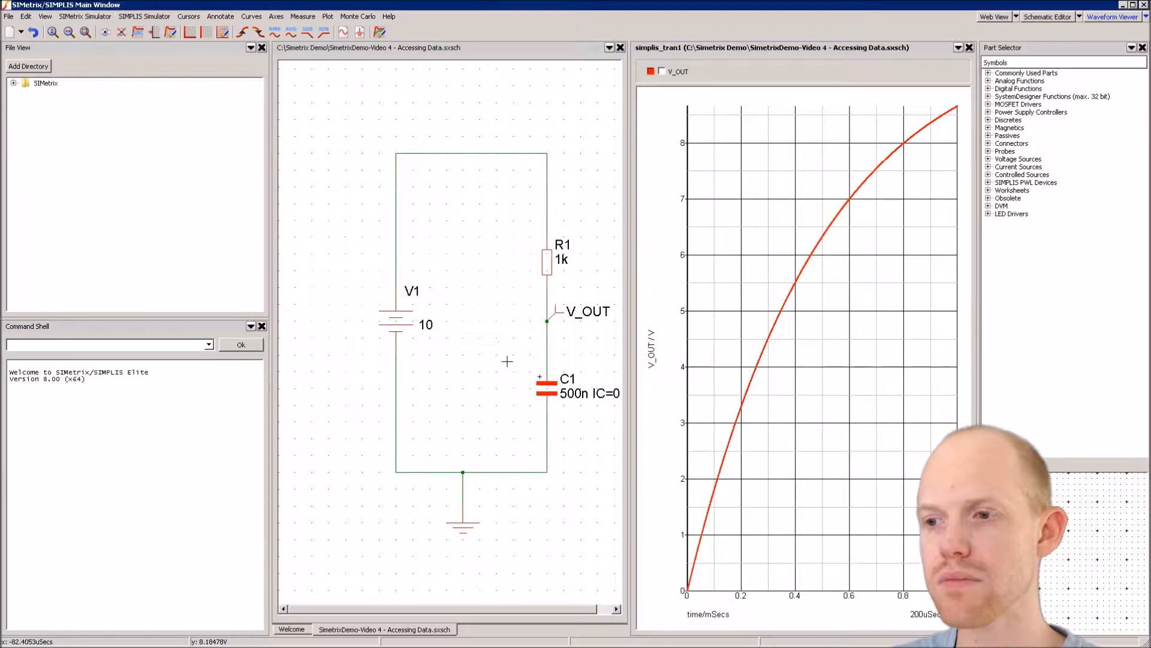
# Step: Save the simulation data as Test Data1.sxdat in the Simetrix Demo folder, replacing the existing file
pyautogui.click(9, 16)
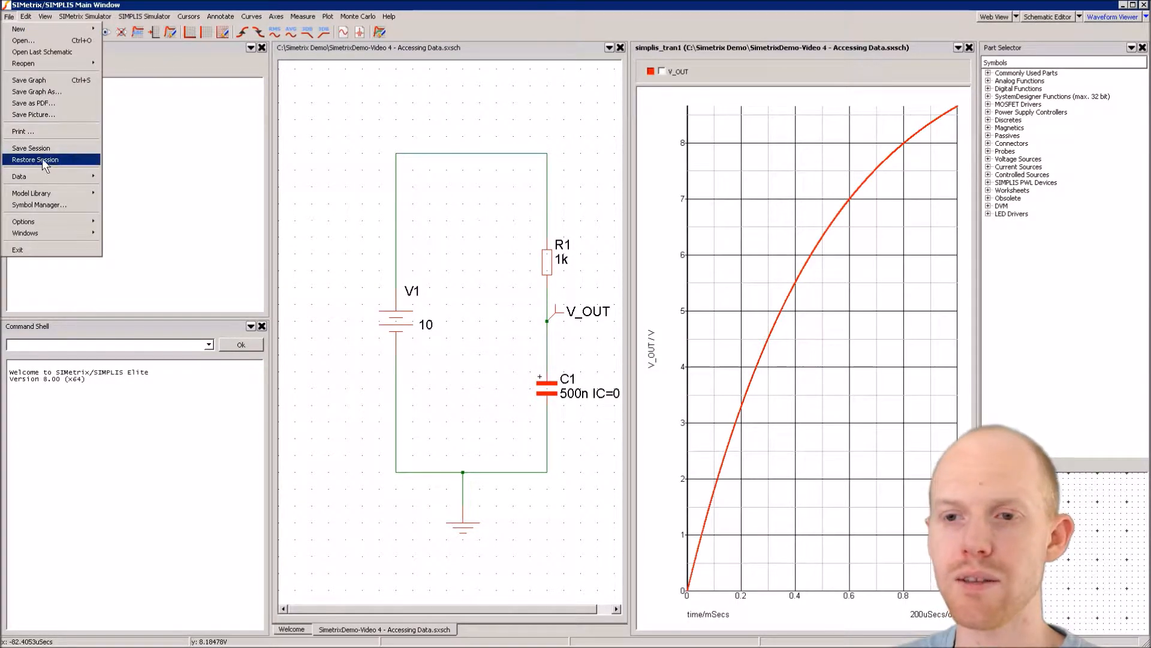
pyautogui.moveTo(38, 177)
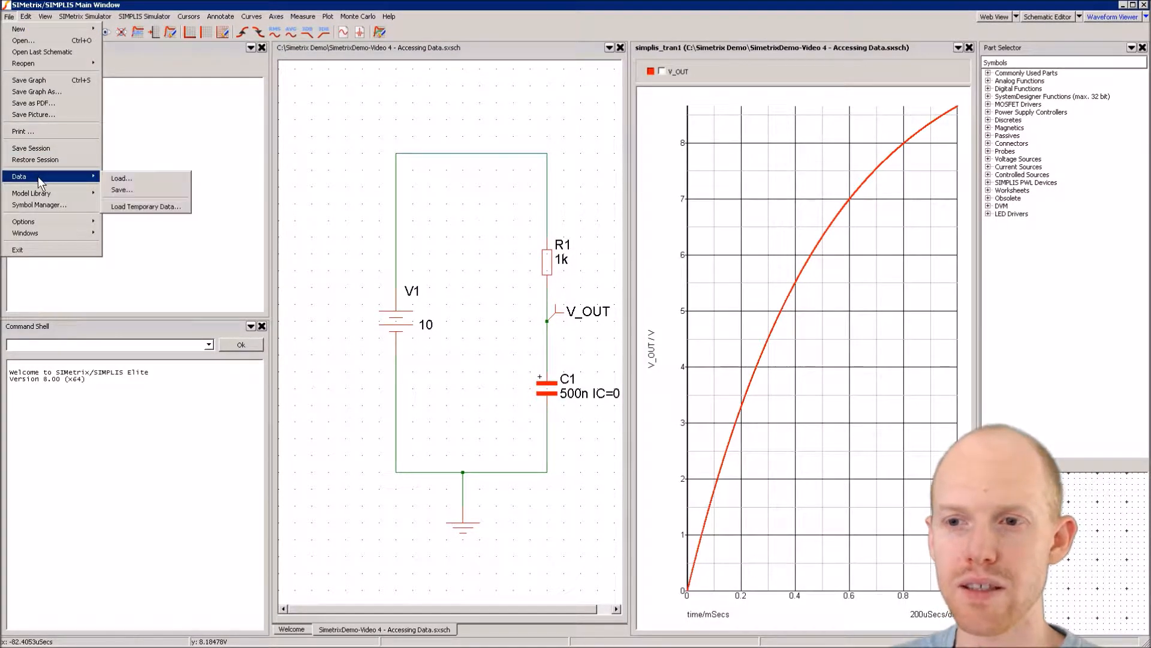
pyautogui.click(143, 190)
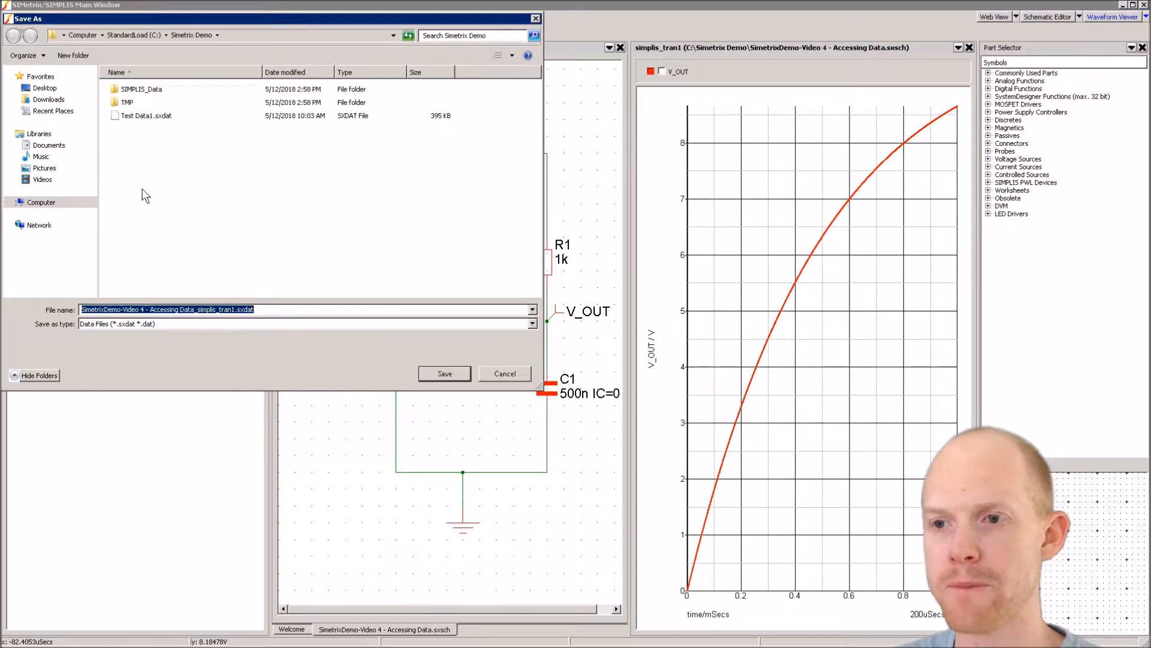
pyautogui.click(150, 116)
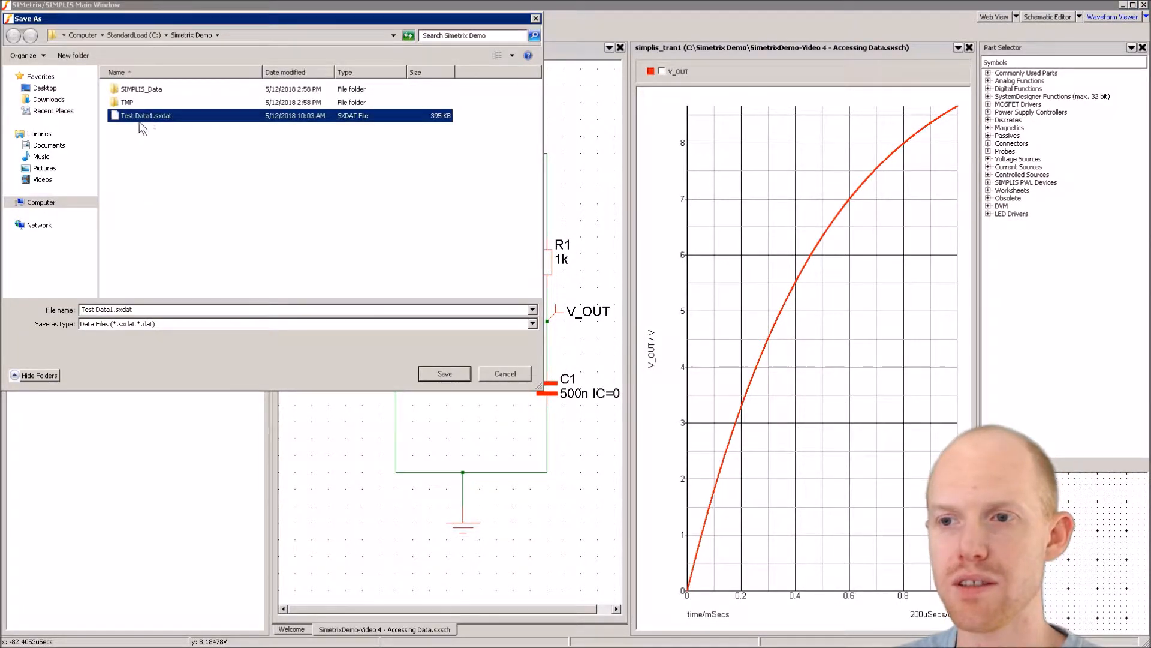
pyautogui.click(433, 374)
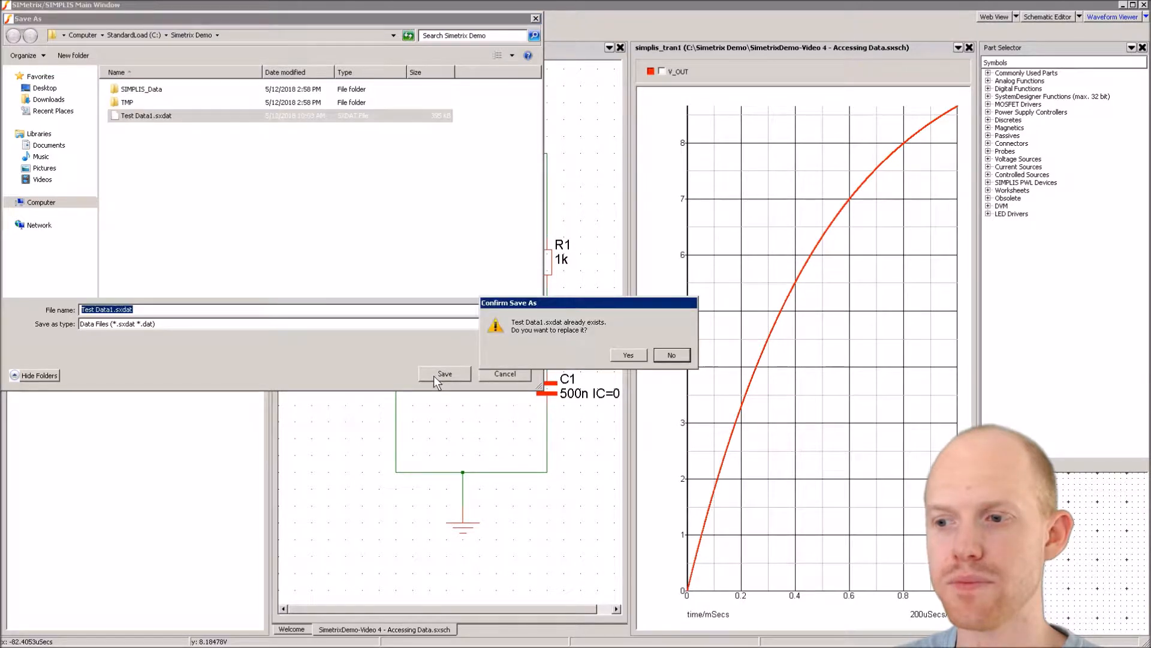
pyautogui.click(633, 356)
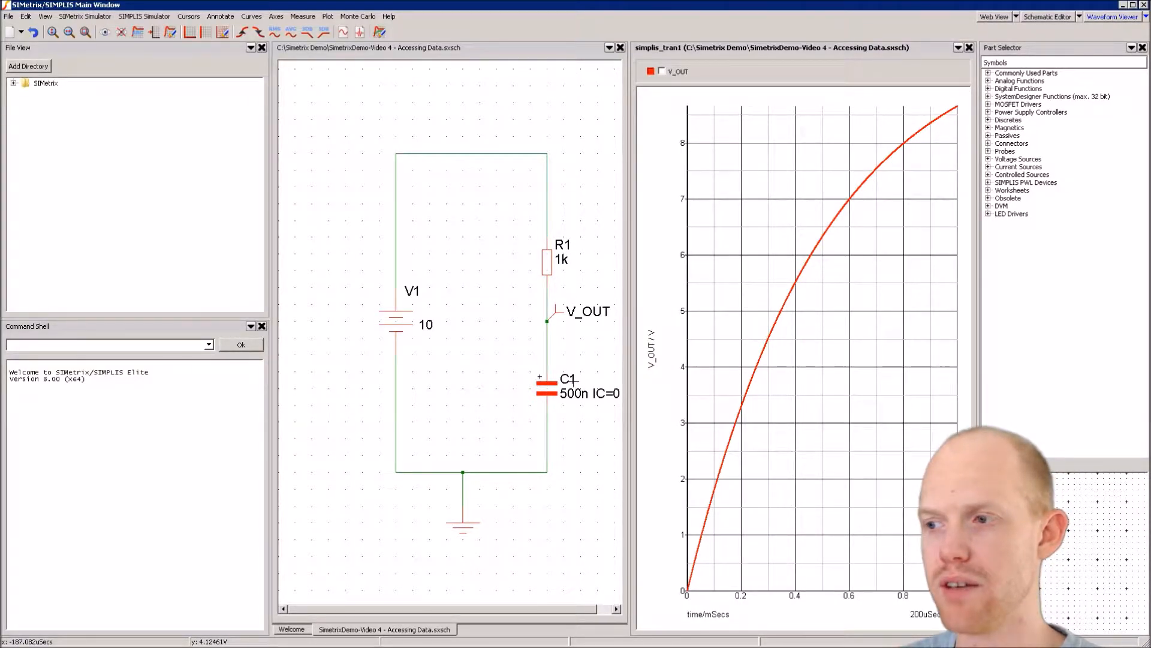
# Step: Close the V_OUT waveform graph and set capacitor C1's value to 200n
pyautogui.click(969, 47)
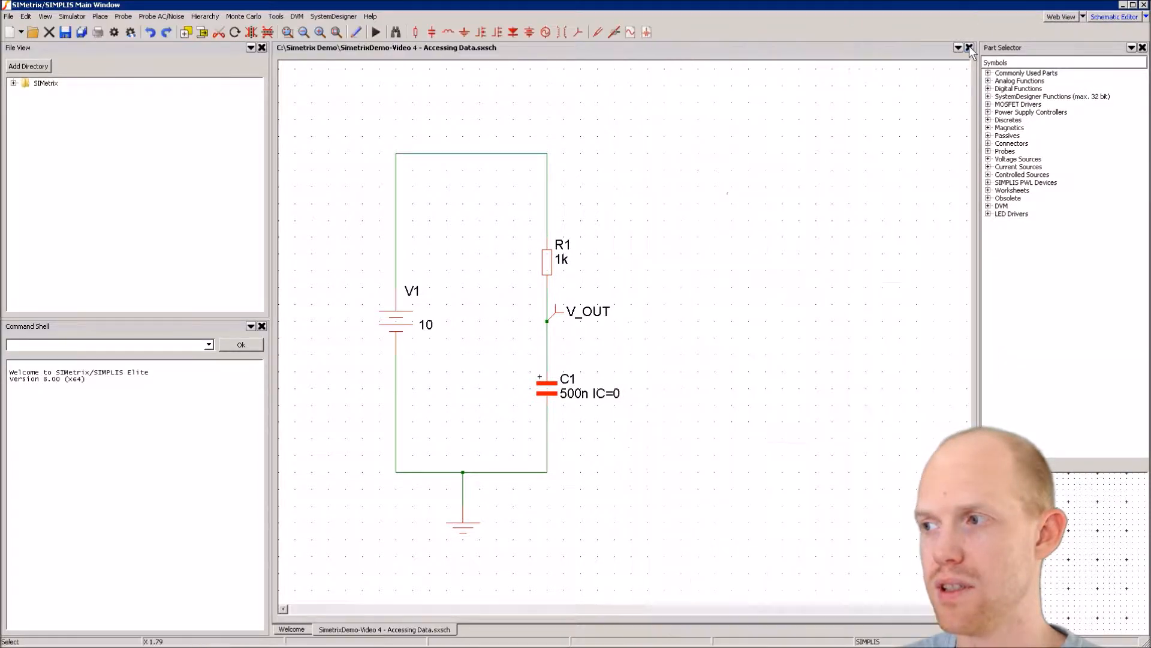
pyautogui.click(574, 396)
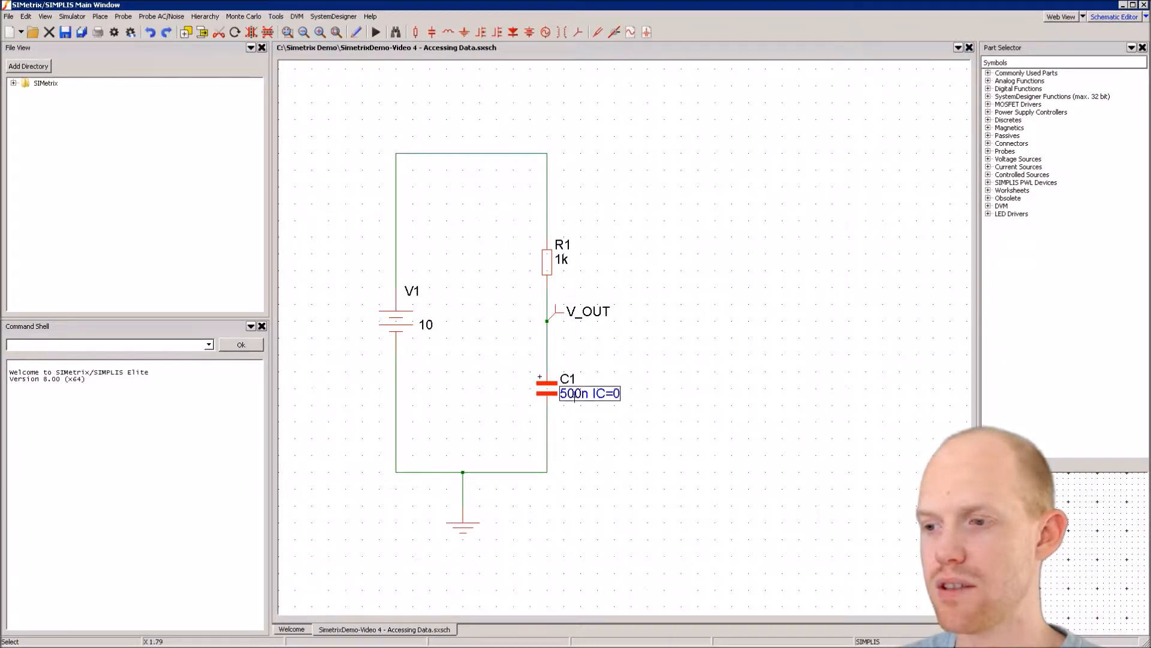
pyautogui.doubleClick(574, 396)
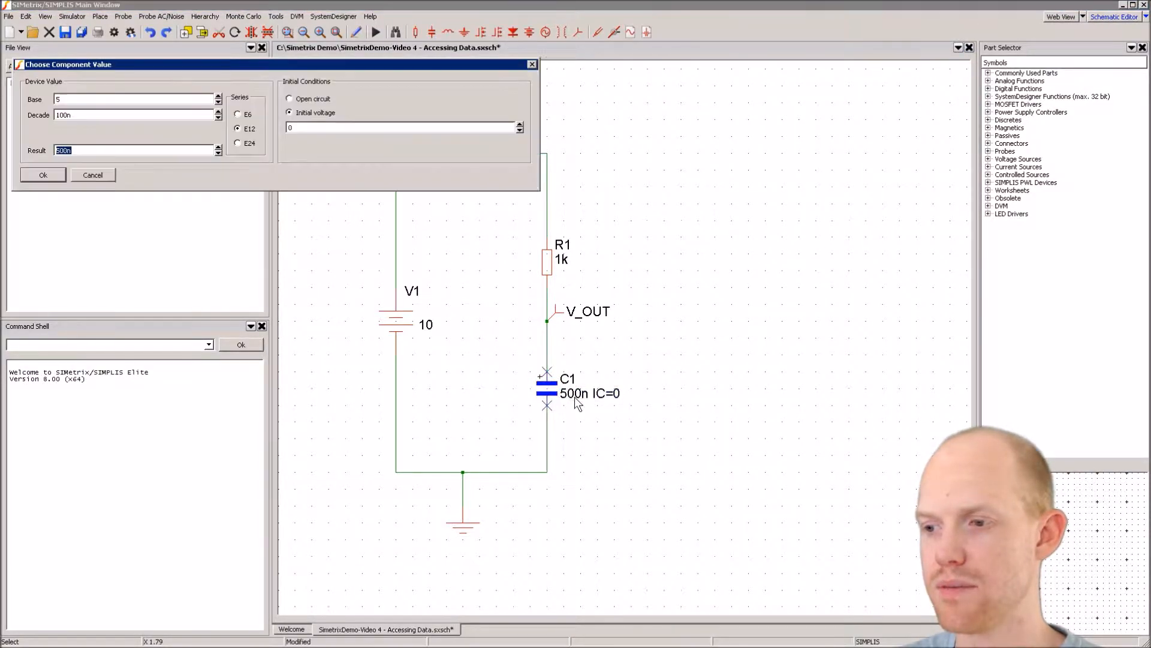
pyautogui.click(60, 151)
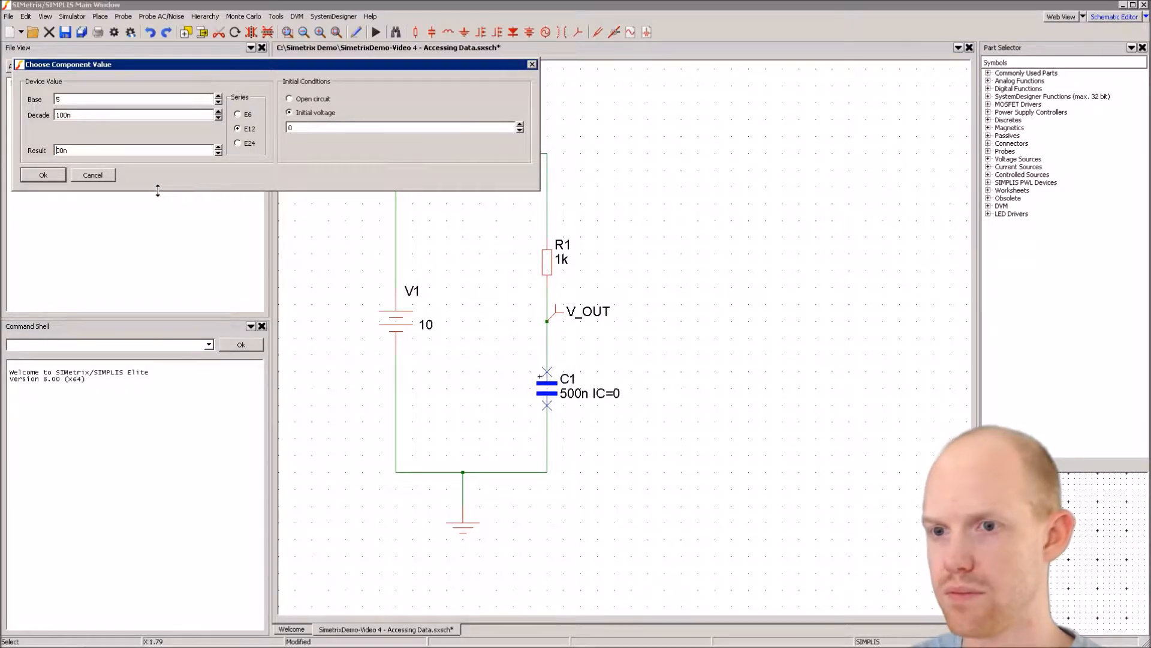
pyautogui.write('2')
pyautogui.press('Return')
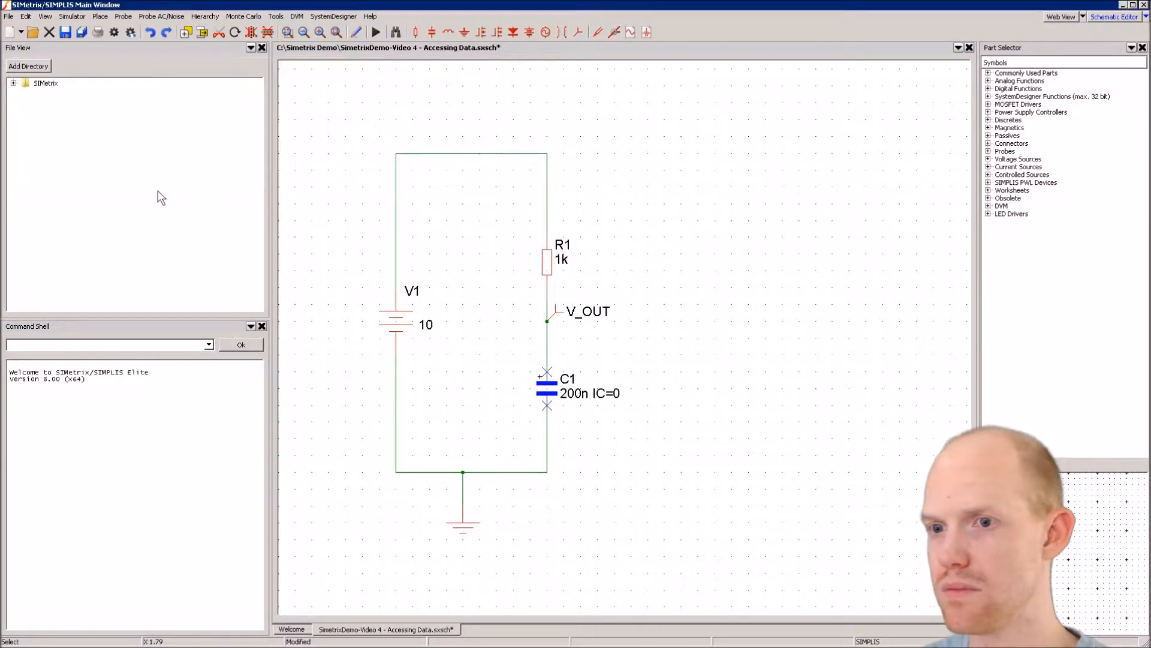
# Step: Run the simulation with the changed capacitor and load the saved data file Test Data1.sxdat
pyautogui.click(376, 31)
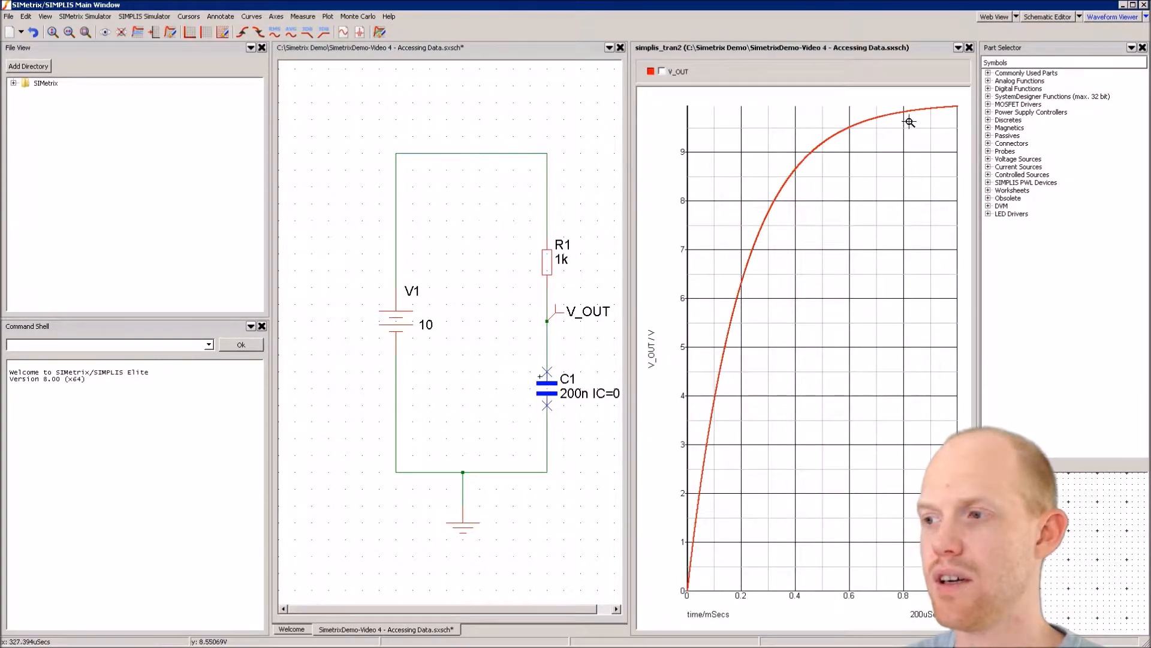
pyautogui.click(9, 17)
pyautogui.moveTo(30, 178)
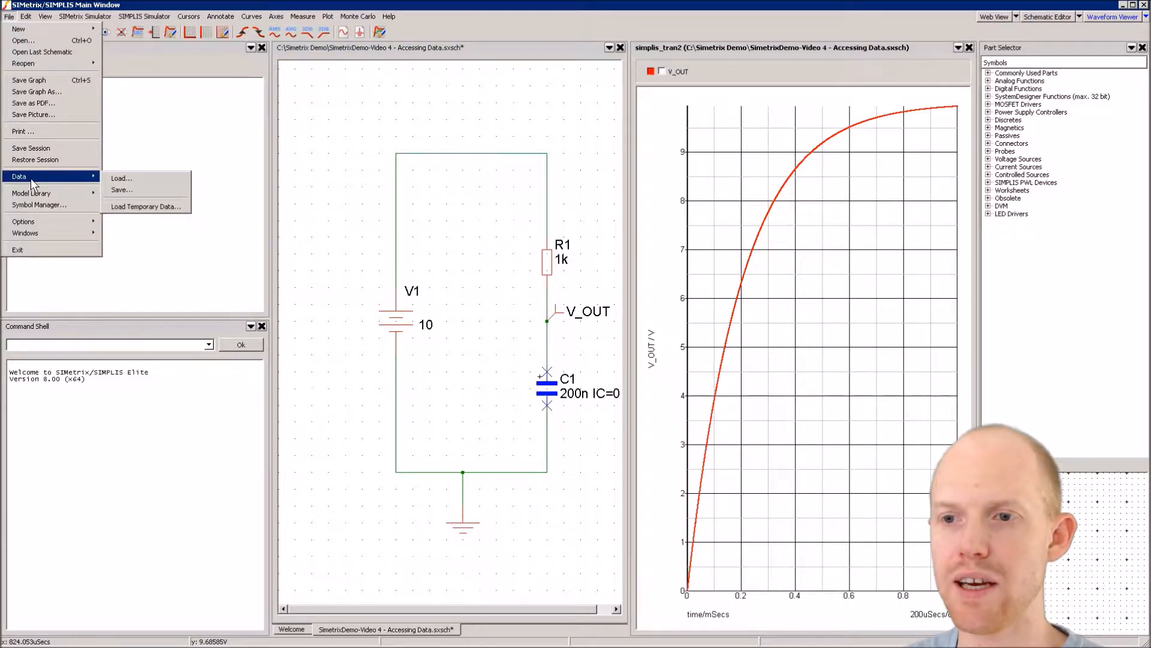
pyautogui.click(118, 179)
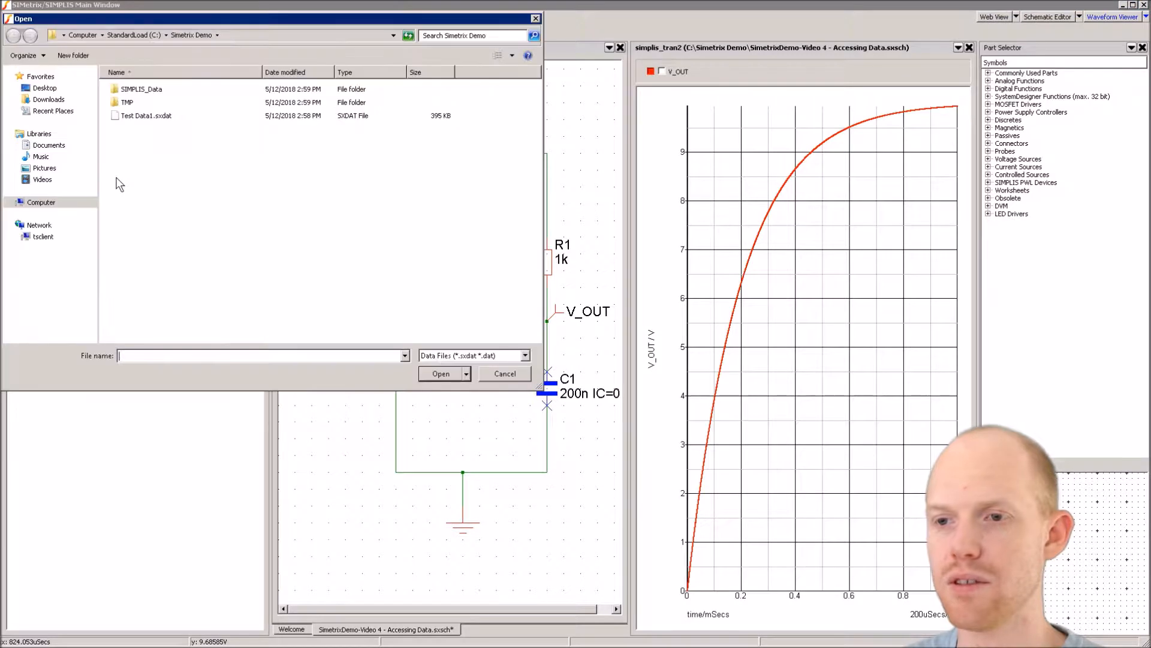
pyautogui.click(138, 120)
pyautogui.doubleClick(137, 120)
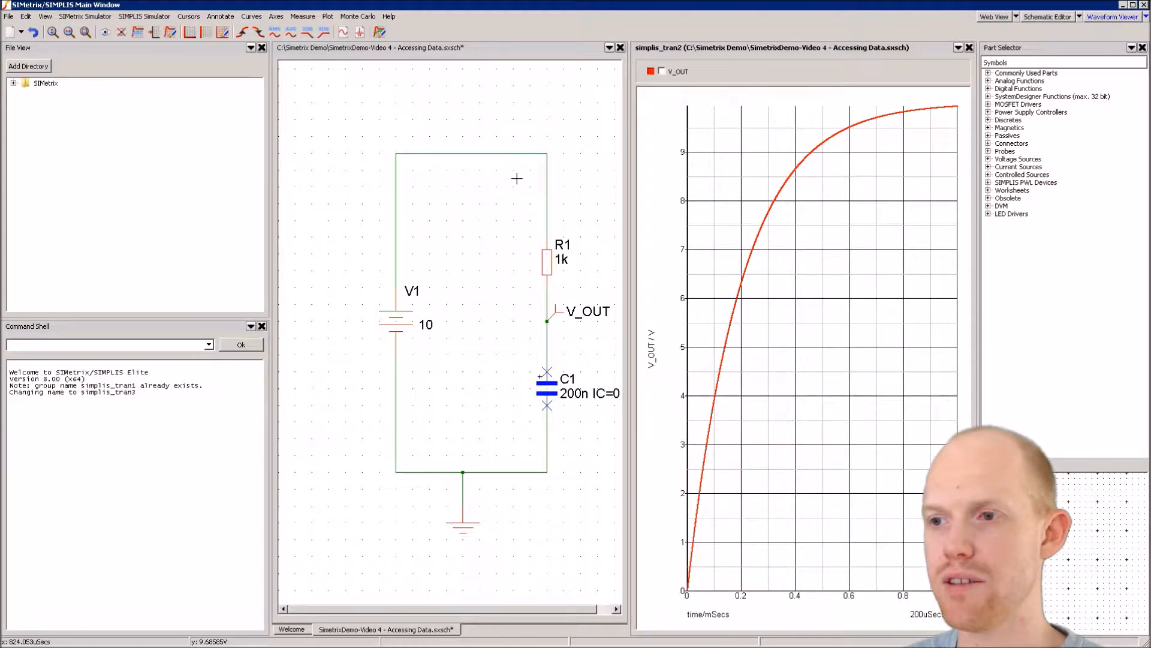
# Step: Probe the voltage at the node between R1 and C1 to plot the loaded data on the graph
pyautogui.click(480, 122)
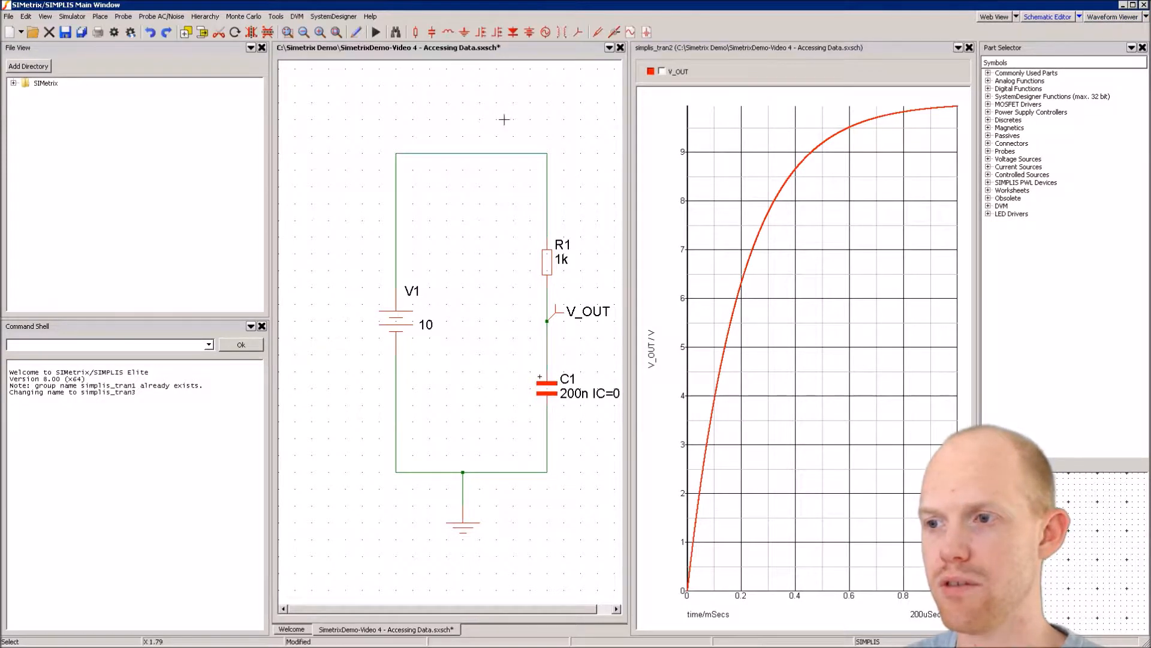
pyautogui.click(596, 32)
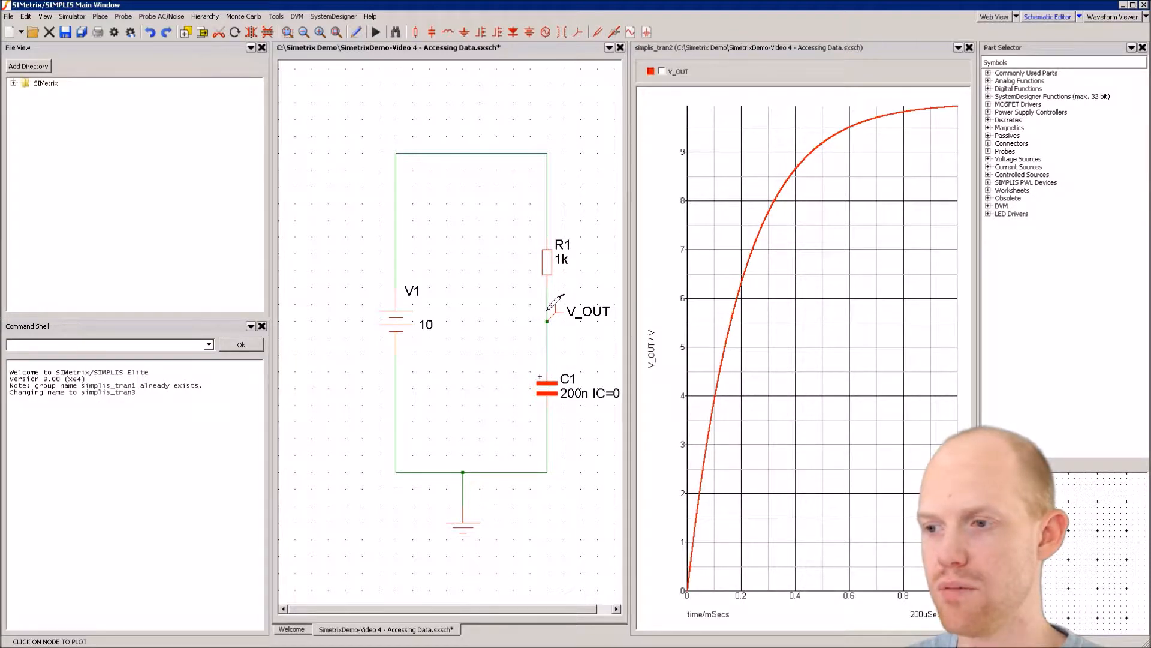
pyautogui.click(547, 310)
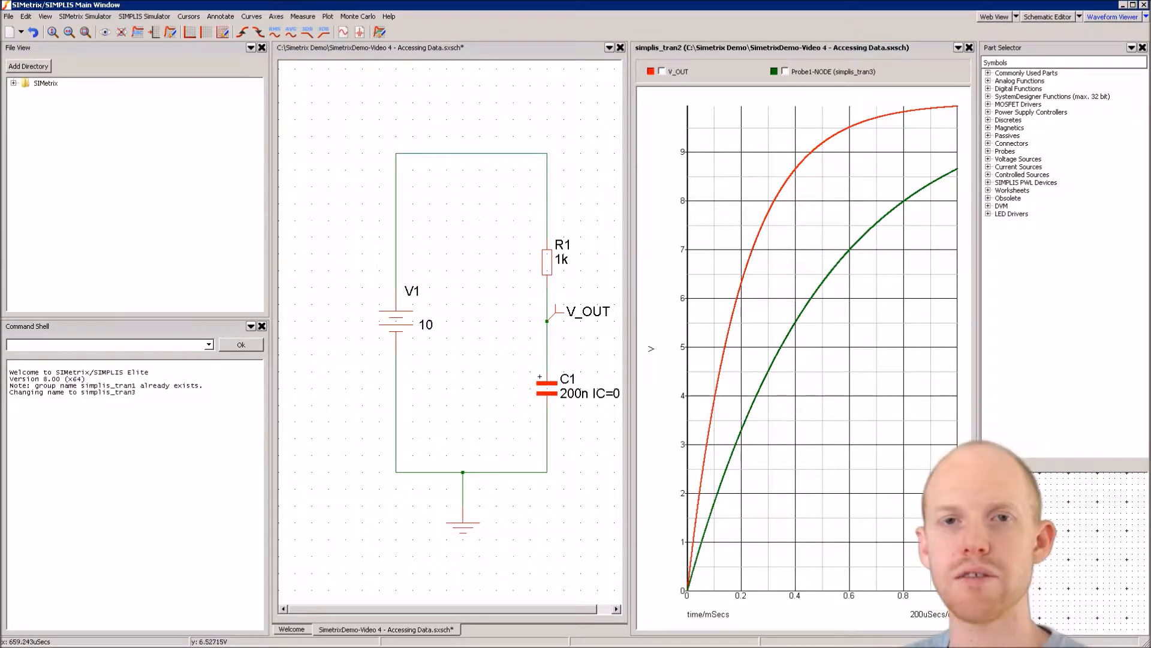
# Step: Open the Script Reference Manual PDF and go to page 17
pyautogui.click(364, 16)
pyautogui.moveTo(387, 18)
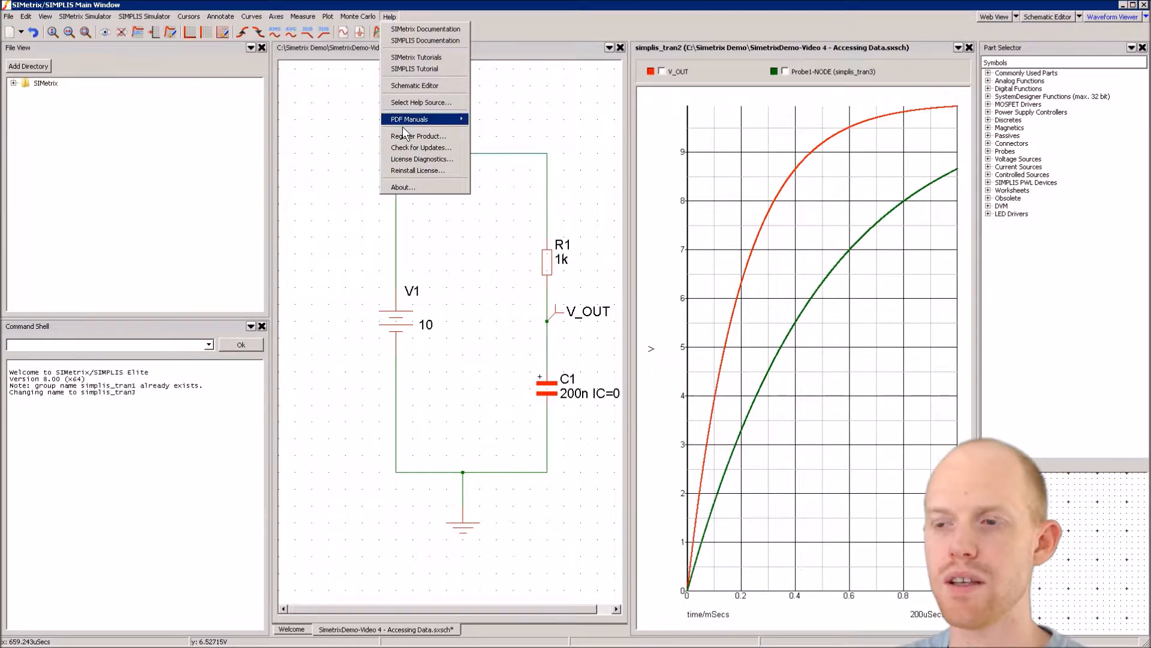
pyautogui.moveTo(407, 124)
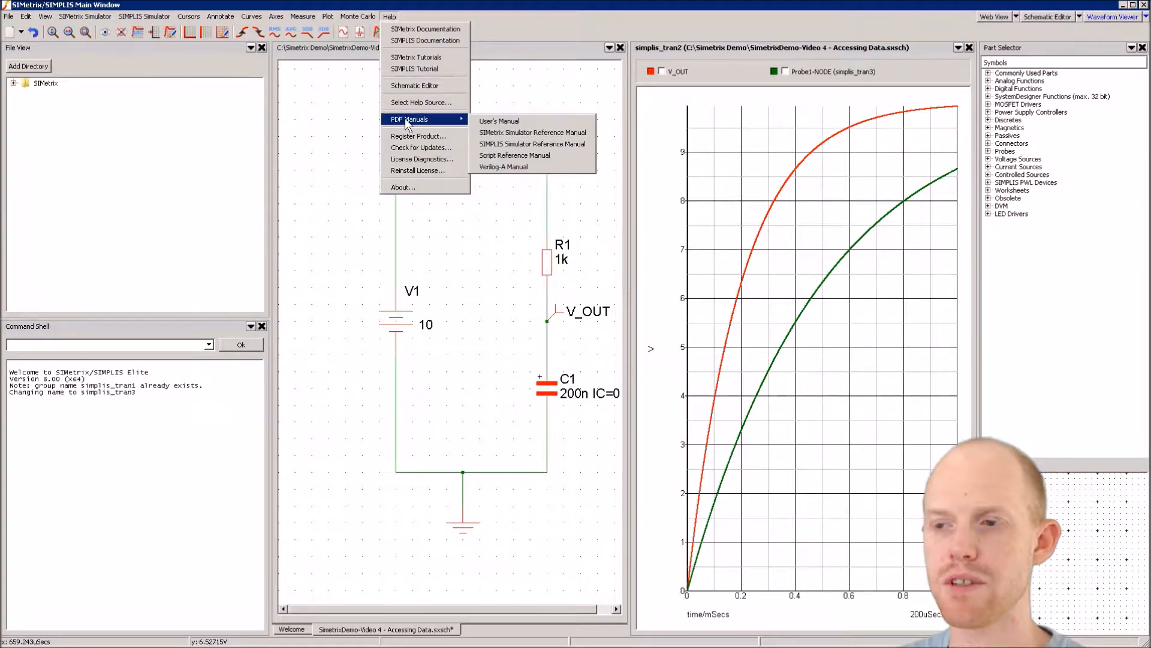
pyautogui.click(508, 155)
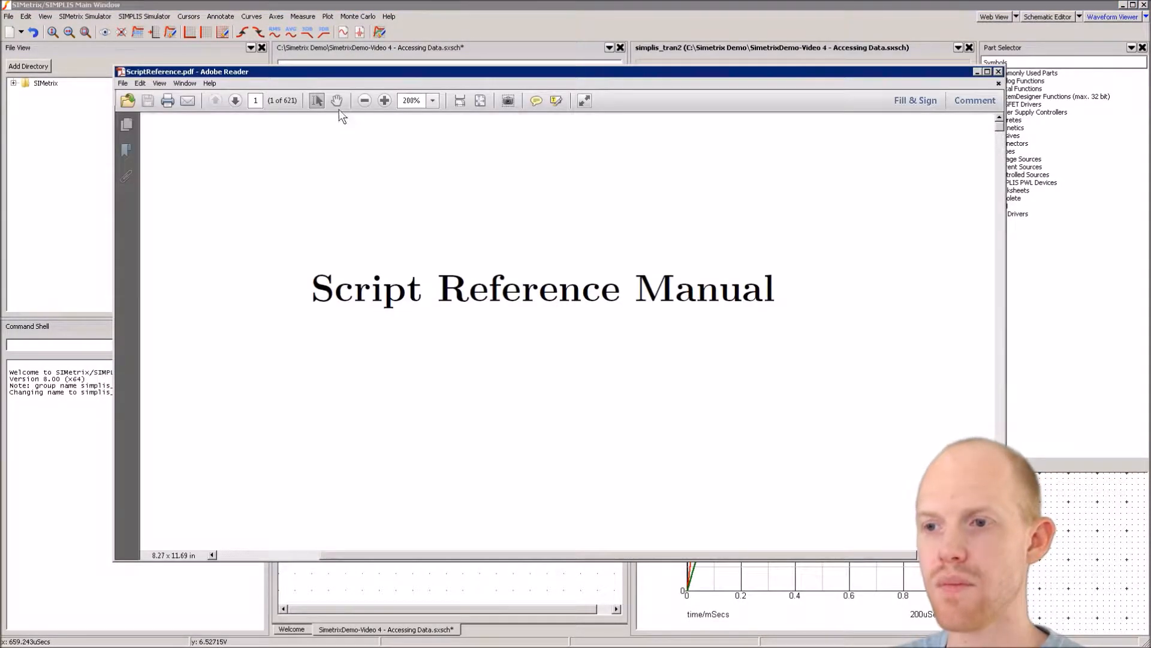
pyautogui.click(258, 101)
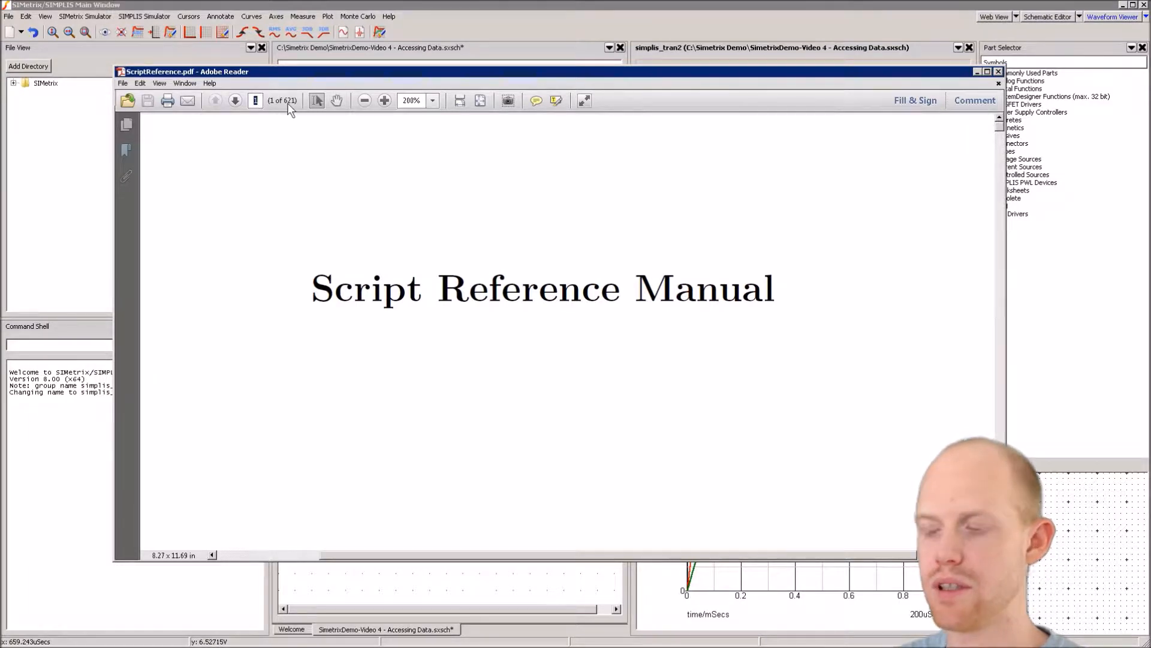
pyautogui.write('17')
pyautogui.press('Return')
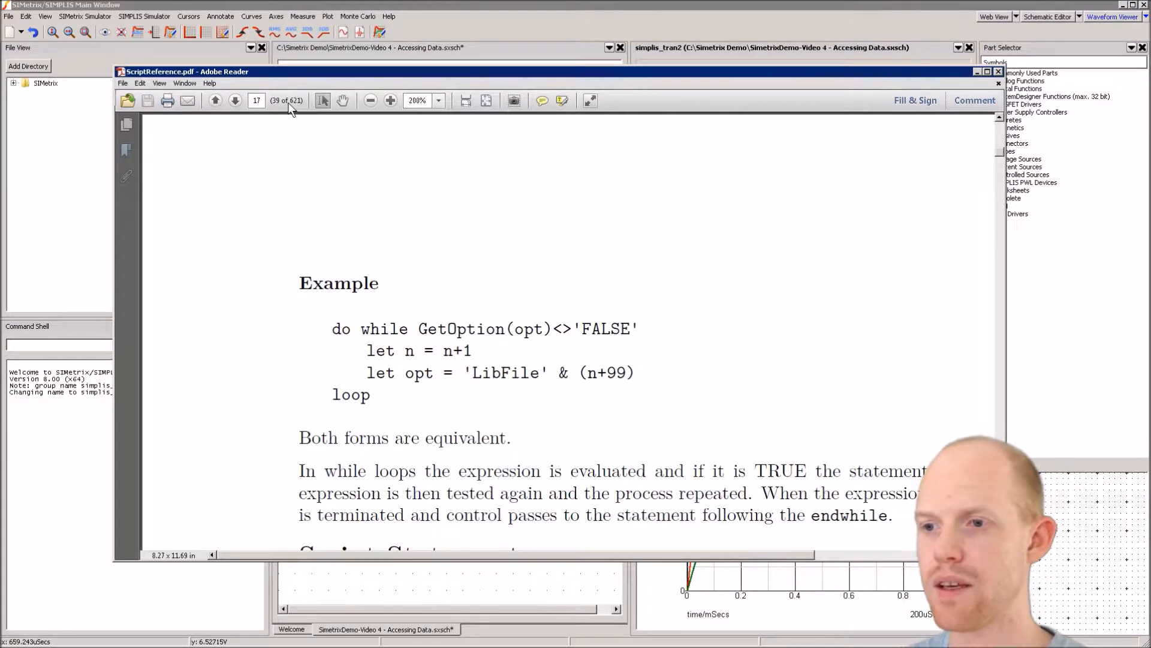
# Step: Read the Accessing Simulation Data and Groups sections, highlighting the parts of the groupname:variable_name syntax
pyautogui.scroll(-5, 403, 240)
pyautogui.scroll(-10, 403, 240)
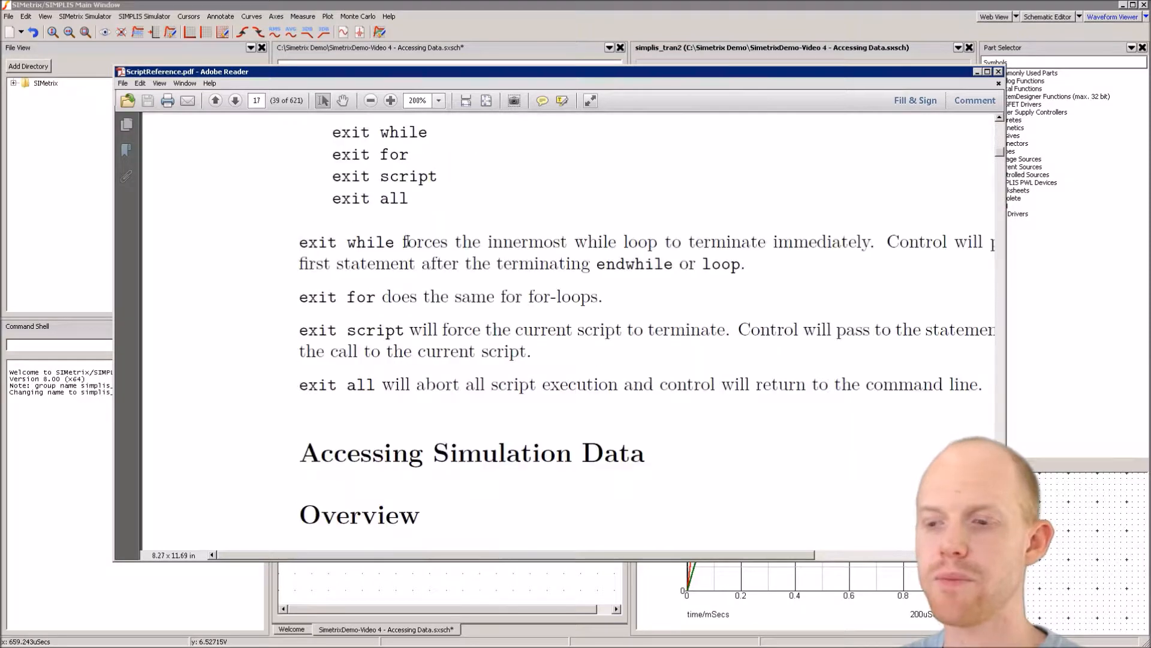
pyautogui.scroll(-1, 408, 241)
pyautogui.scroll(1, 408, 241)
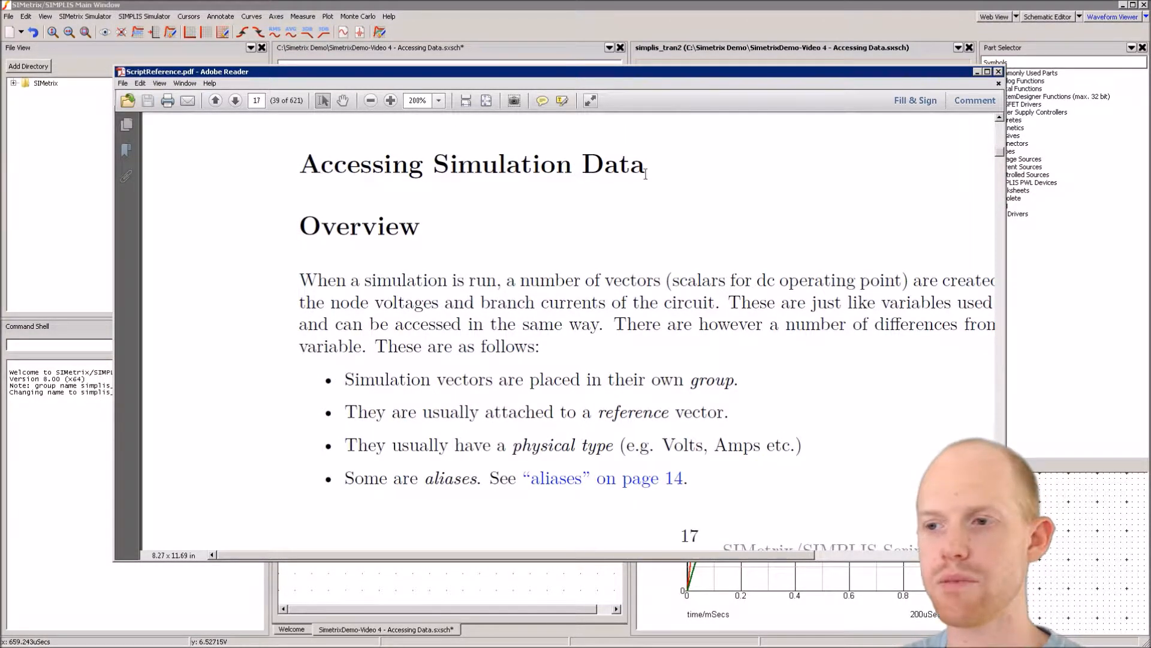
pyautogui.scroll(-12, 502, 282)
pyautogui.scroll(-10, 503, 283)
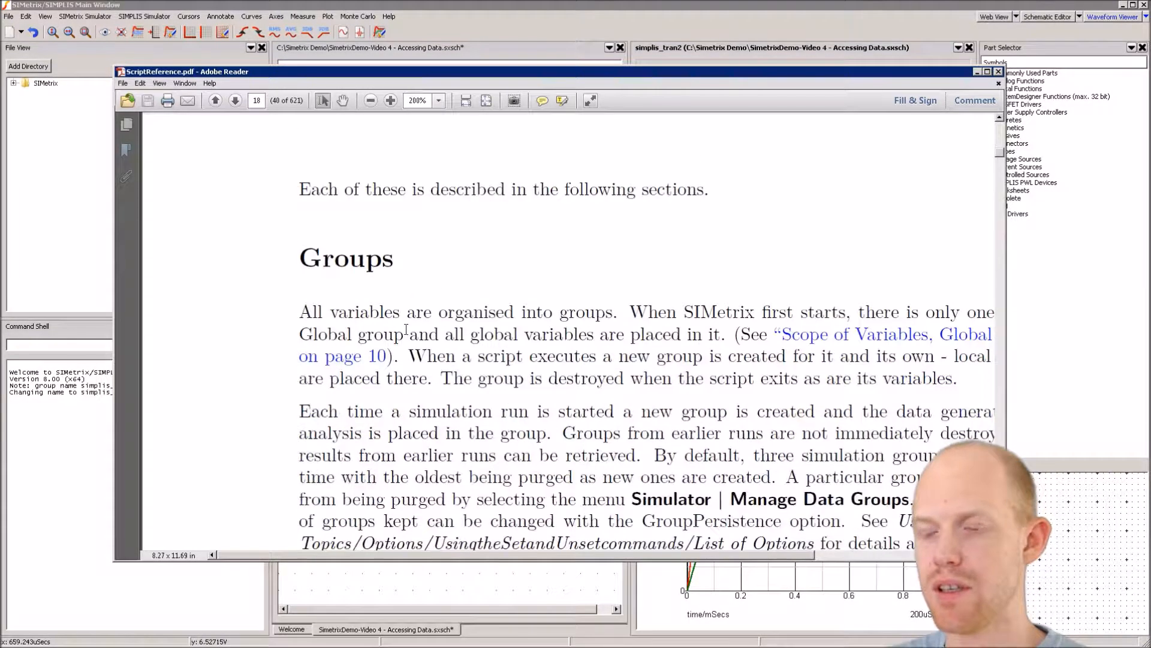
pyautogui.scroll(-3, 432, 328)
pyautogui.scroll(-11, 462, 325)
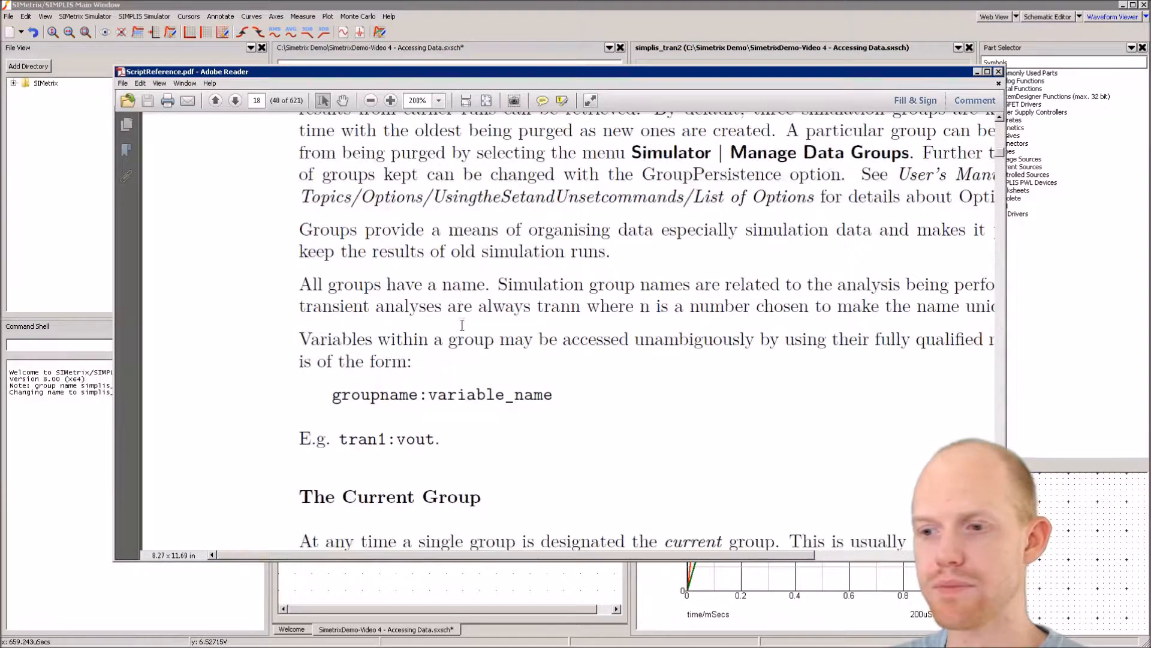
pyautogui.moveTo(332, 339); pyautogui.dragTo(427, 338)
pyautogui.moveTo(553, 337); pyautogui.dragTo(433, 341)
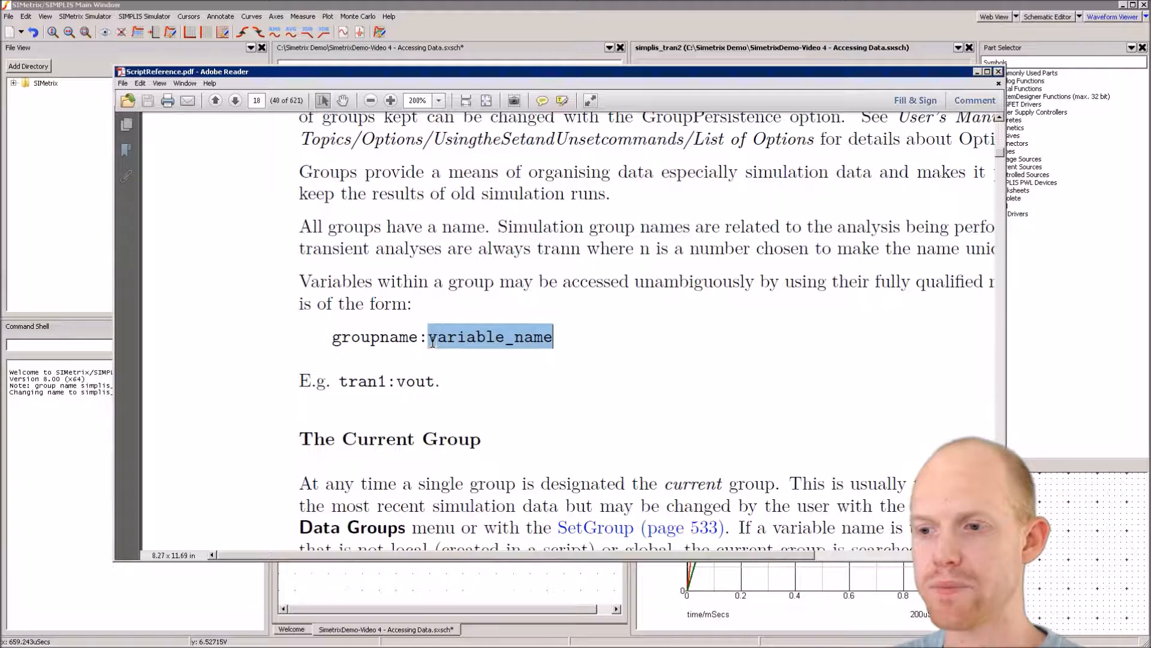
# Step: Read the tran1:vout example, The Current Group section and The ':' Prefix section, highlighting the example and the colon
pyautogui.scroll(-4, 418, 326)
pyautogui.moveTo(339, 264); pyautogui.dragTo(446, 271)
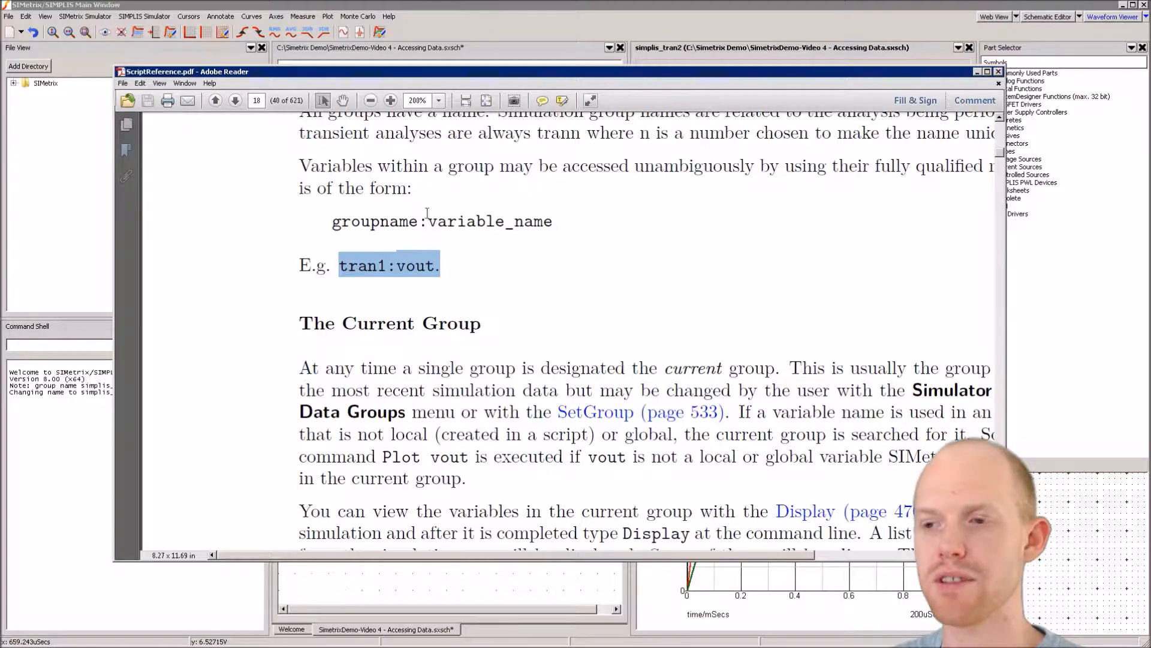
pyautogui.scroll(-7, 438, 304)
pyautogui.scroll(-6, 438, 304)
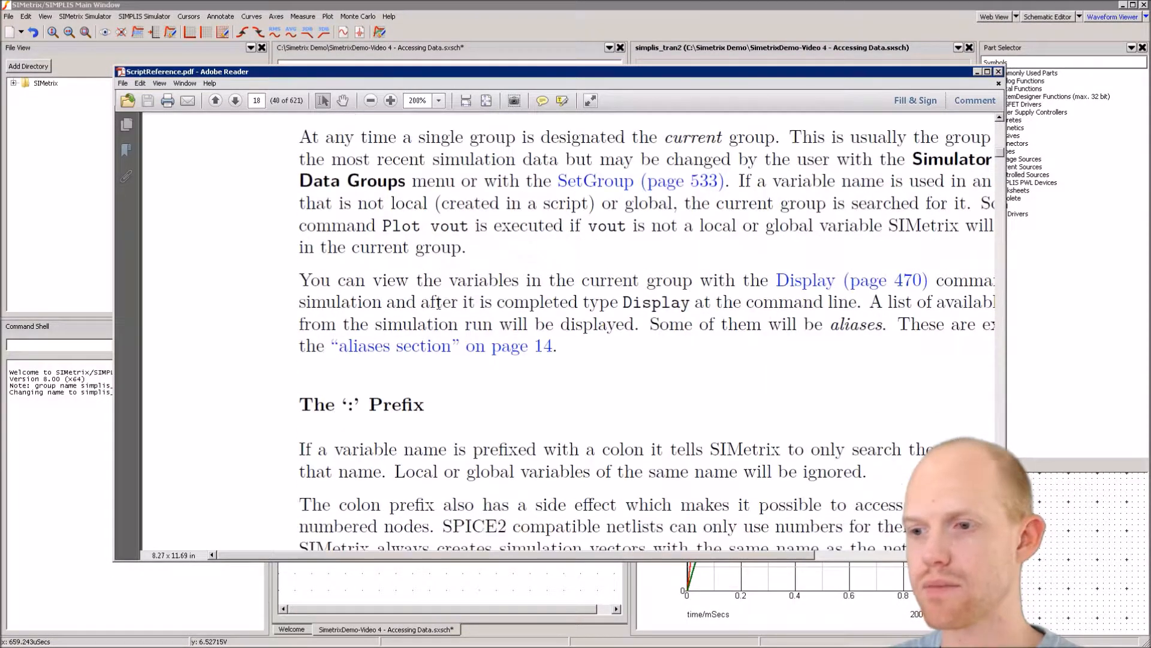
pyautogui.moveTo(346, 260); pyautogui.dragTo(351, 268)
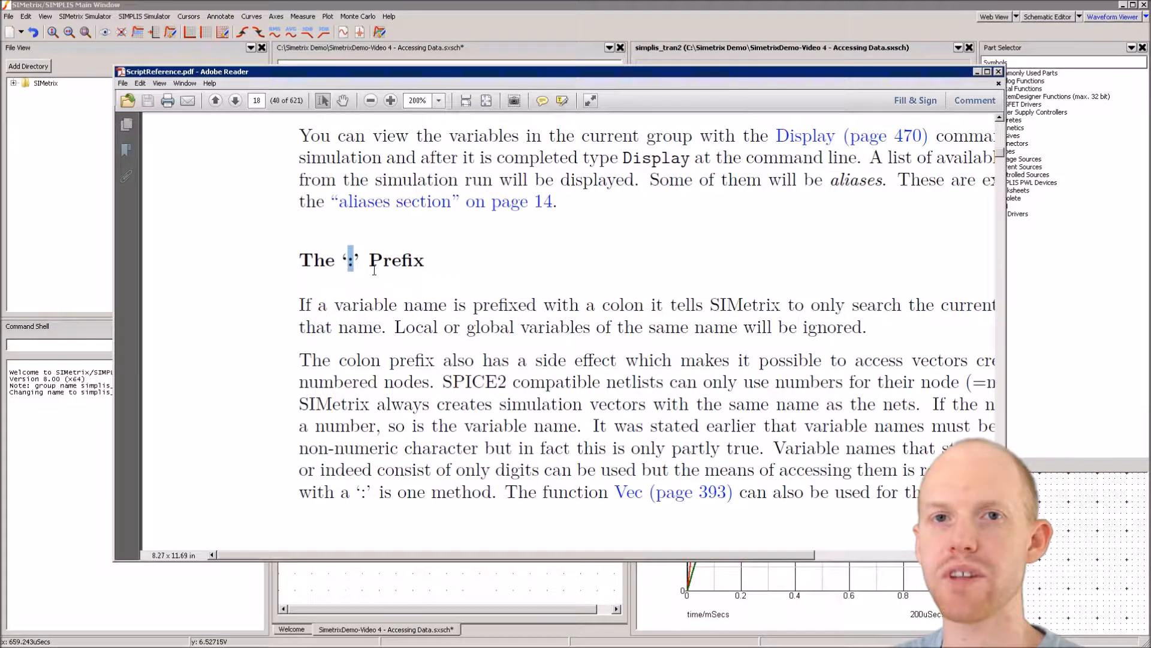
pyautogui.scroll(-9, 358, 305)
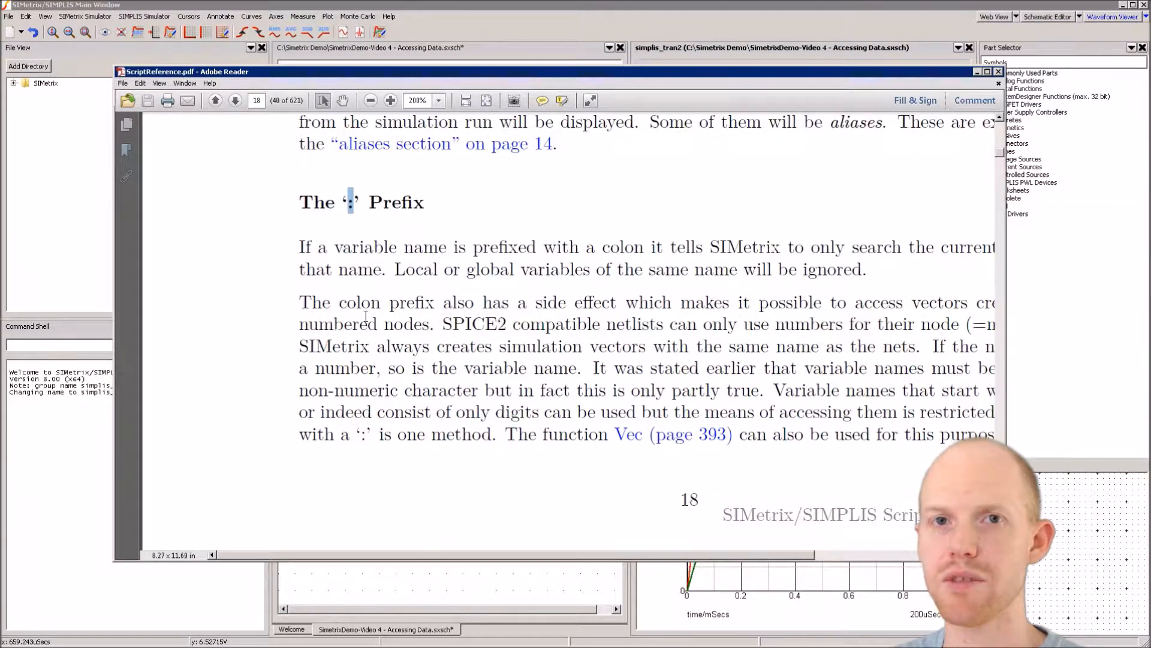
# Step: Read the Multi-division Vectors section, highlighting the index syntax in VOUT[0], VOUT[2][23] and VOUT[][23]
pyautogui.scroll(-15, 365, 317)
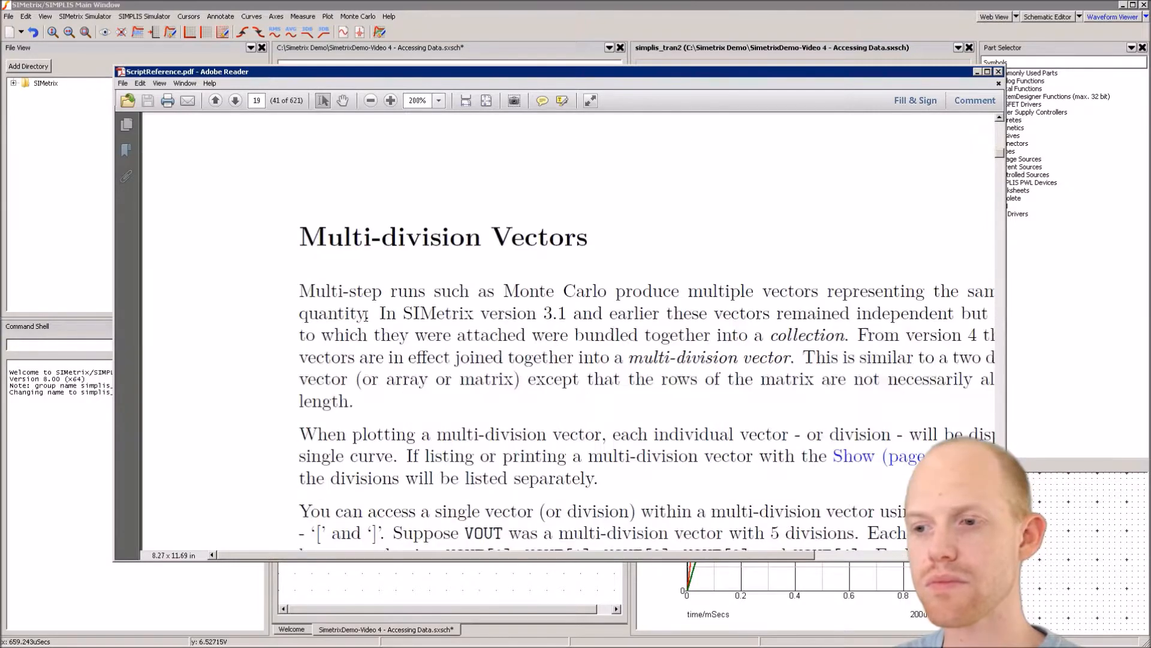
pyautogui.scroll(-3, 365, 317)
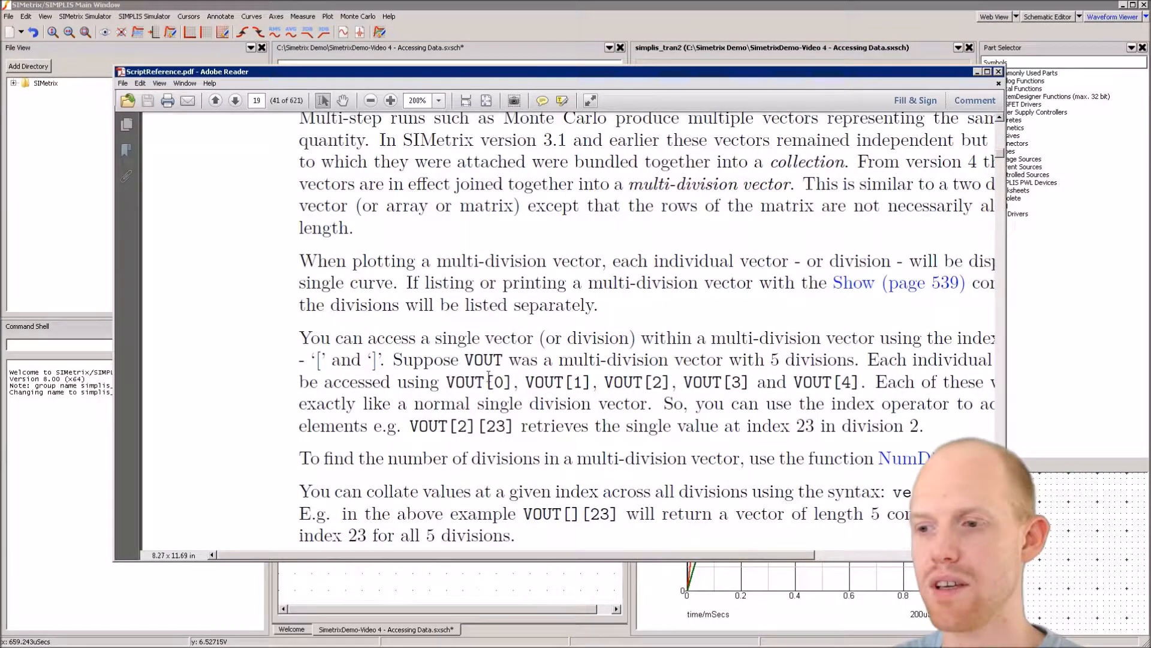
pyautogui.moveTo(509, 383); pyautogui.dragTo(486, 383)
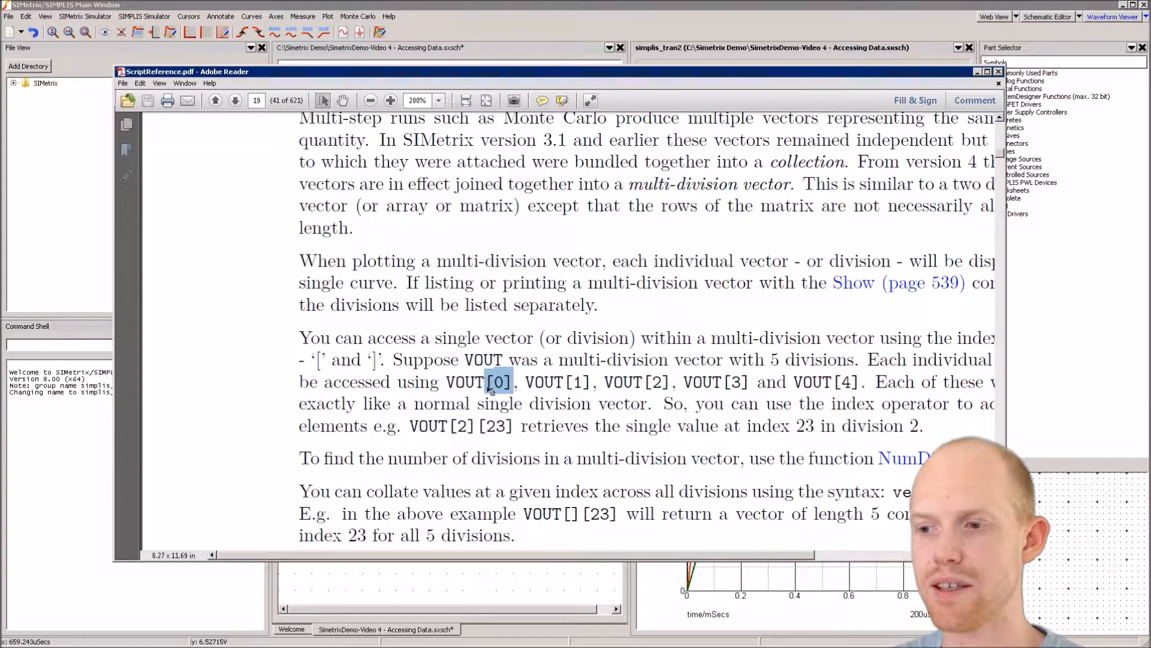
pyautogui.scroll(-3, 511, 389)
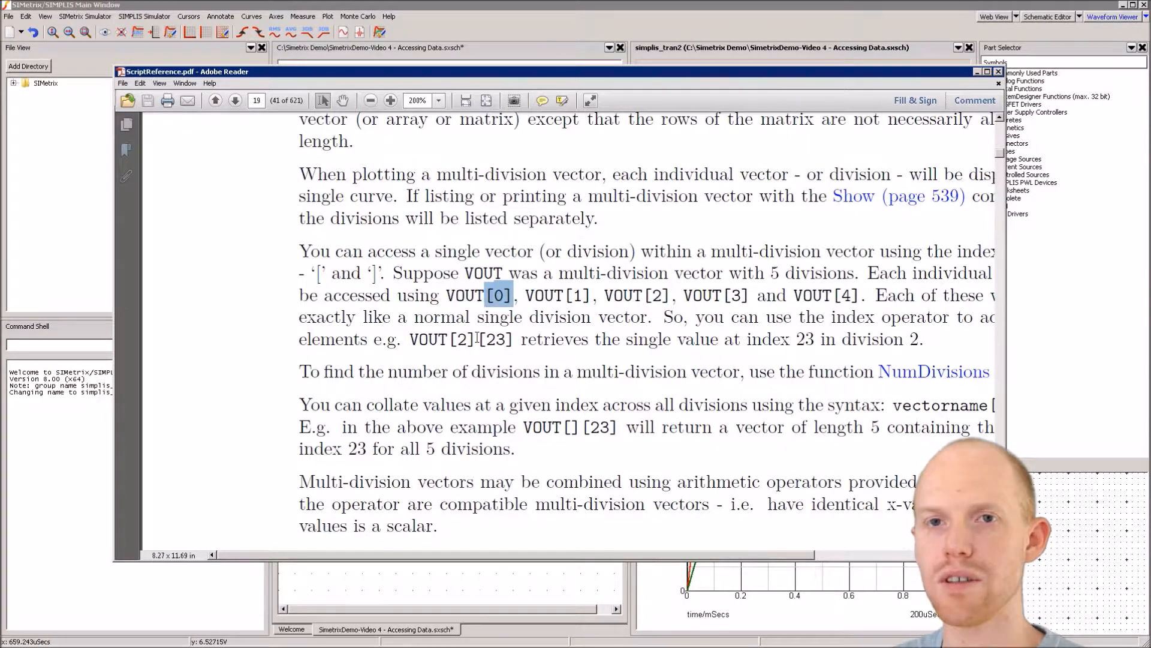
pyautogui.moveTo(448, 340); pyautogui.dragTo(514, 343)
pyautogui.click(516, 339)
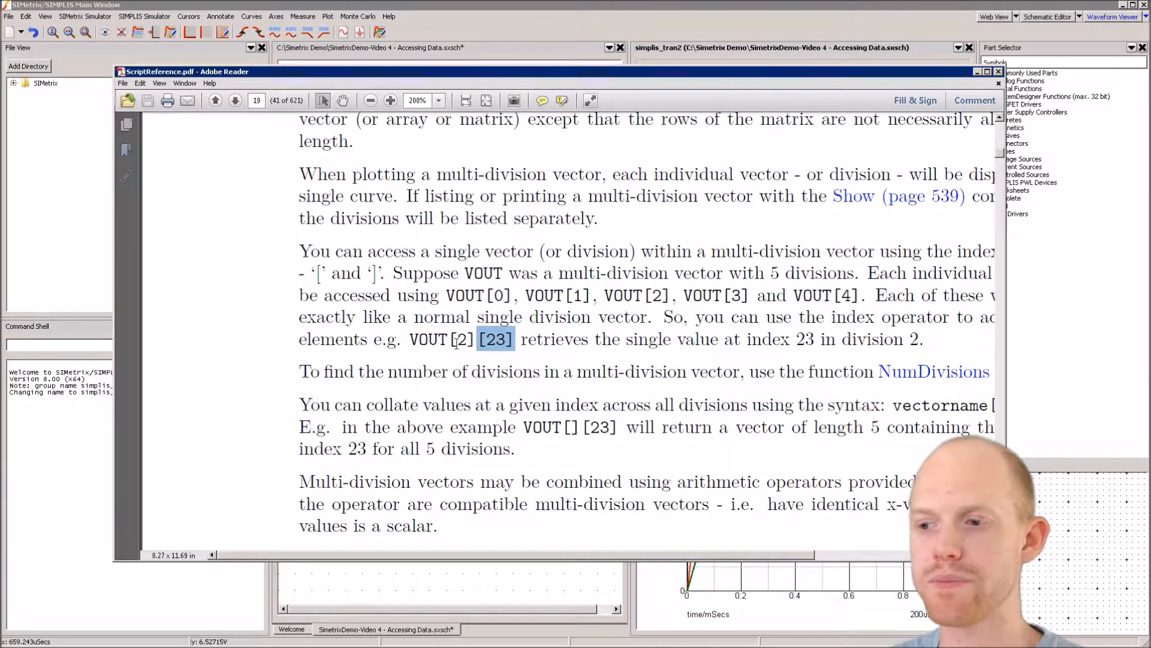
pyautogui.scroll(-2, 458, 346)
pyautogui.click(572, 370)
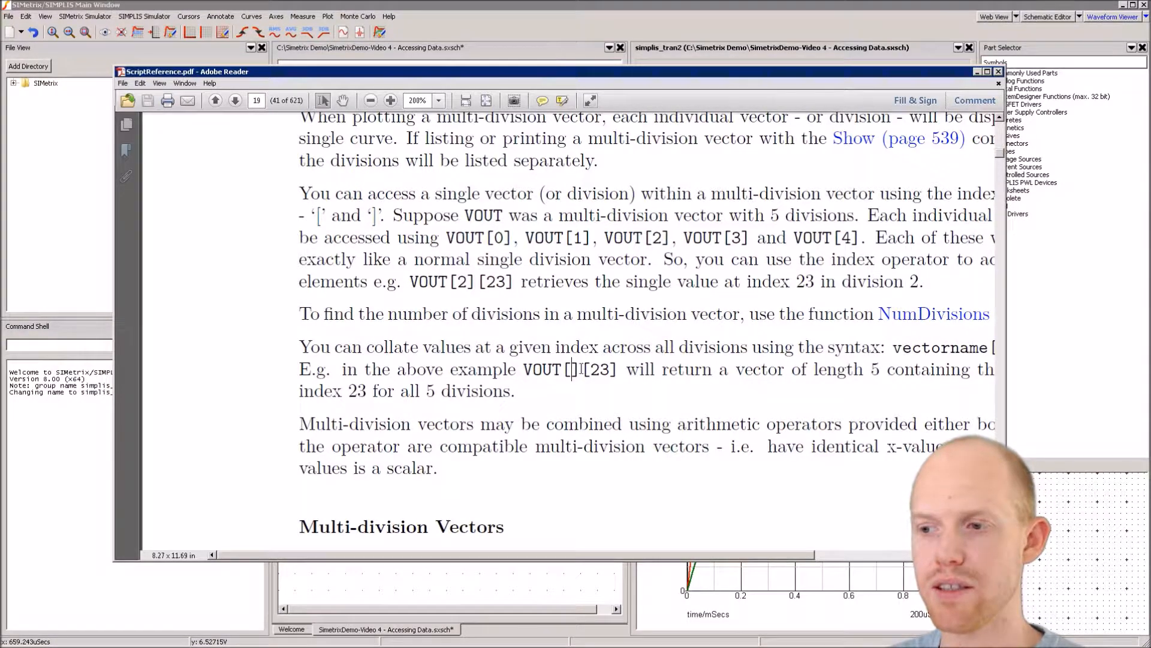
pyautogui.doubleClick(592, 370)
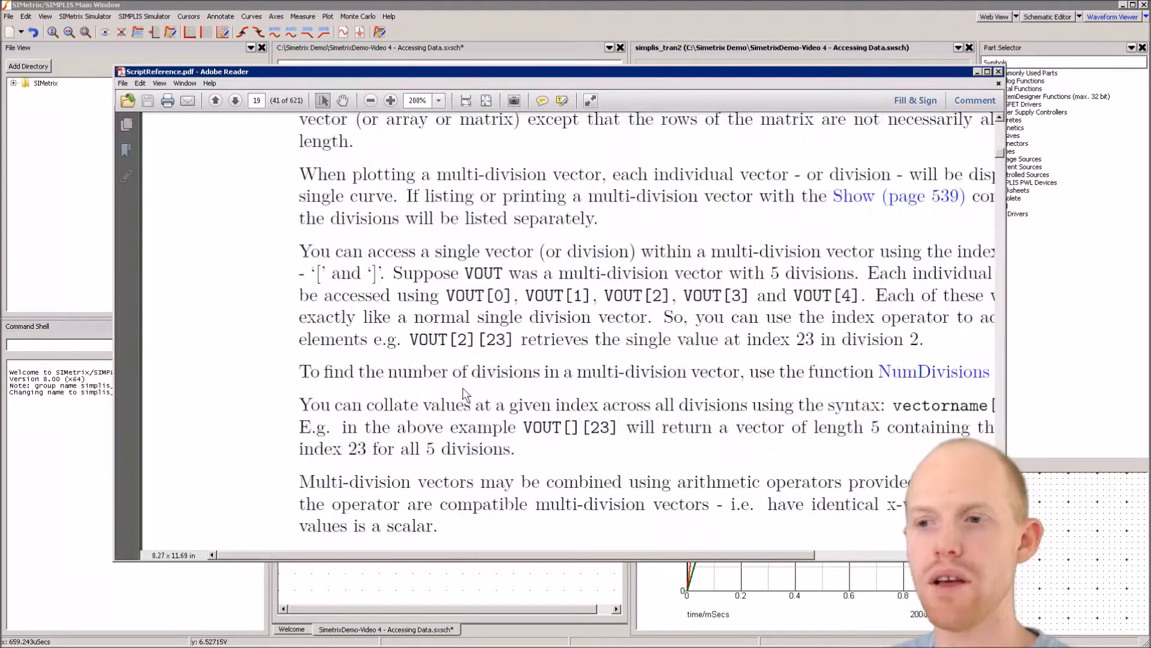
# Step: Examine the table of functions that accept multi-division vectors and its X, Scalar, Vector and Multi argument types
pyautogui.scroll(-2, 462, 369)
pyautogui.scroll(-3, 462, 368)
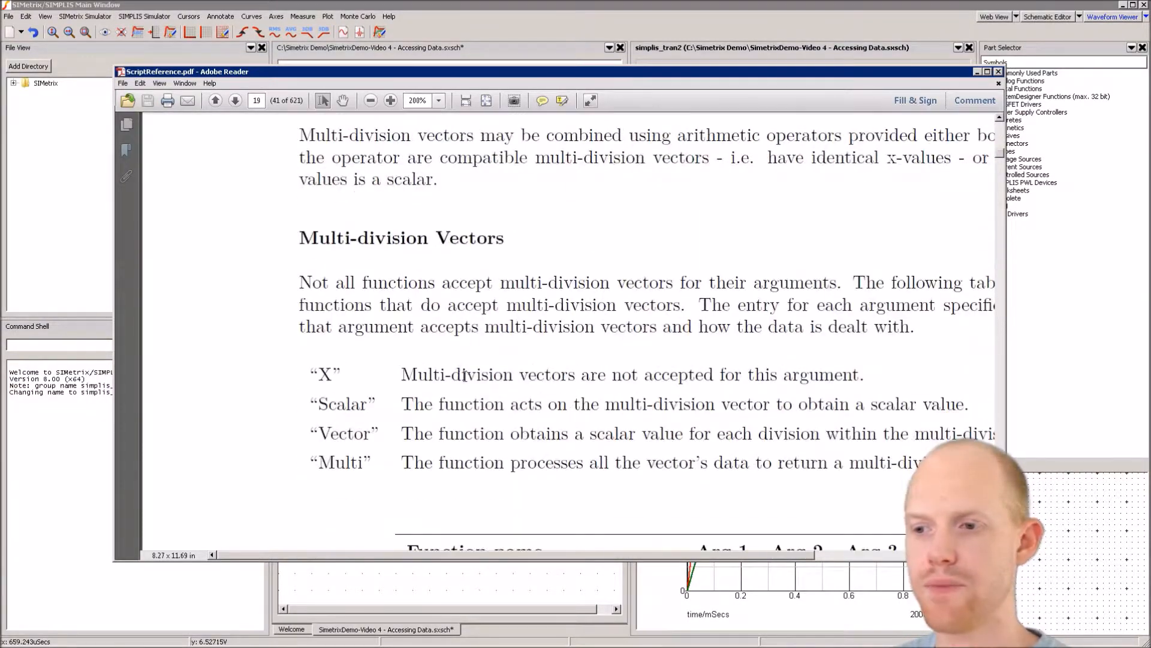
pyautogui.scroll(-4, 449, 361)
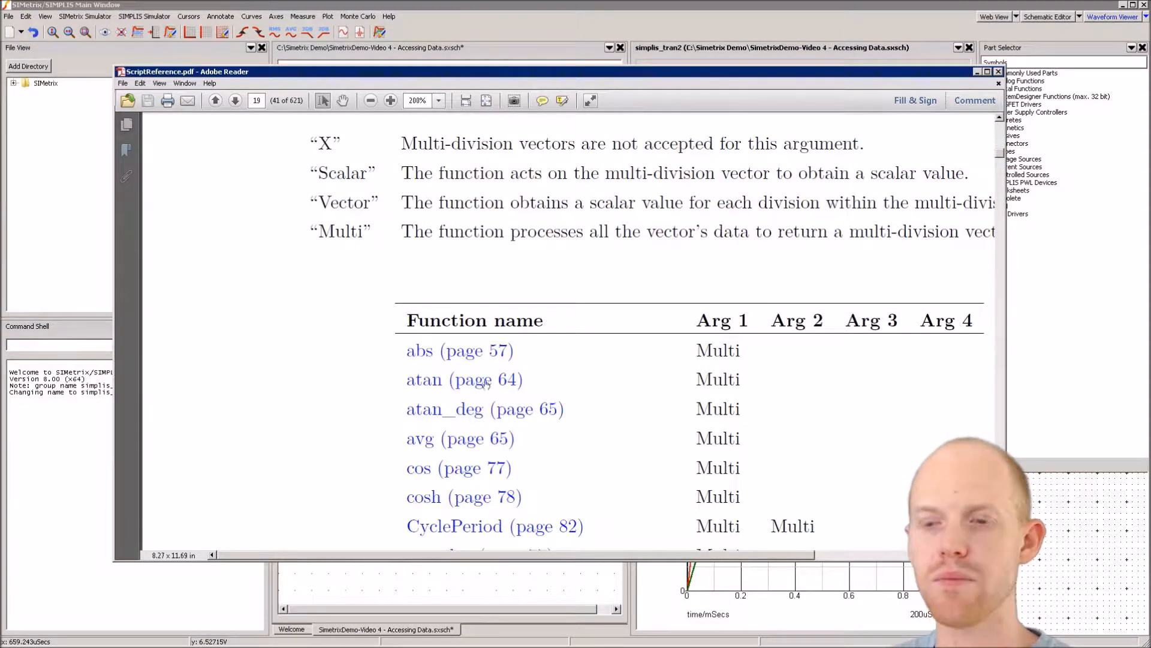
pyautogui.scroll(-7, 459, 412)
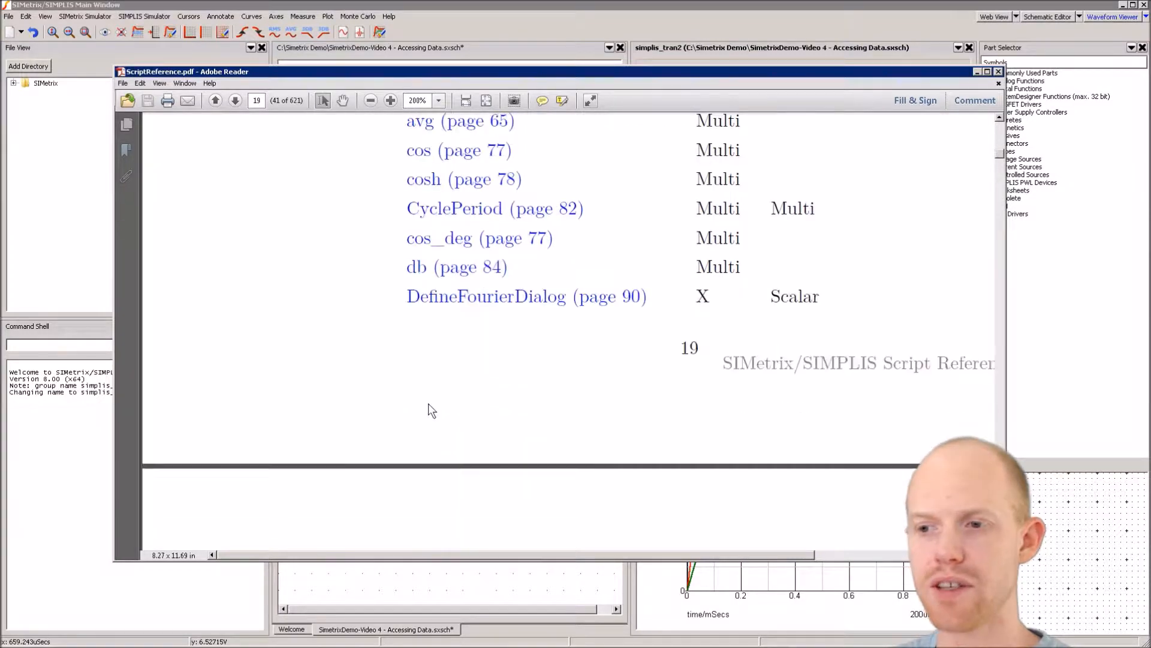
pyautogui.scroll(-9, 428, 403)
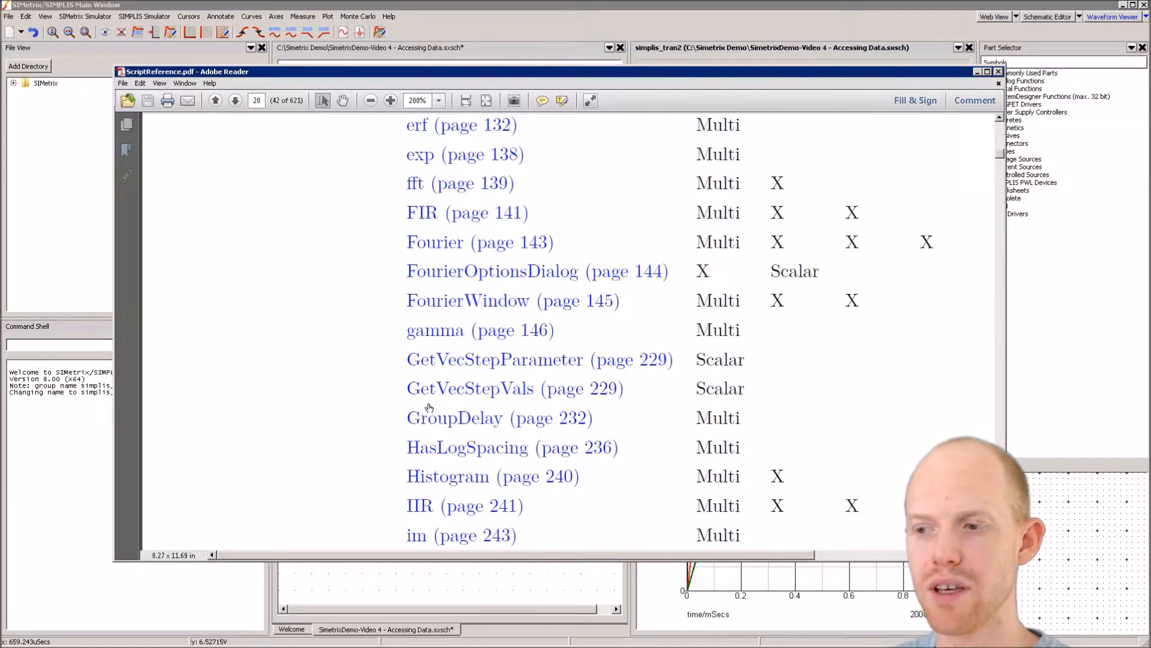
pyautogui.scroll(-1, 430, 390)
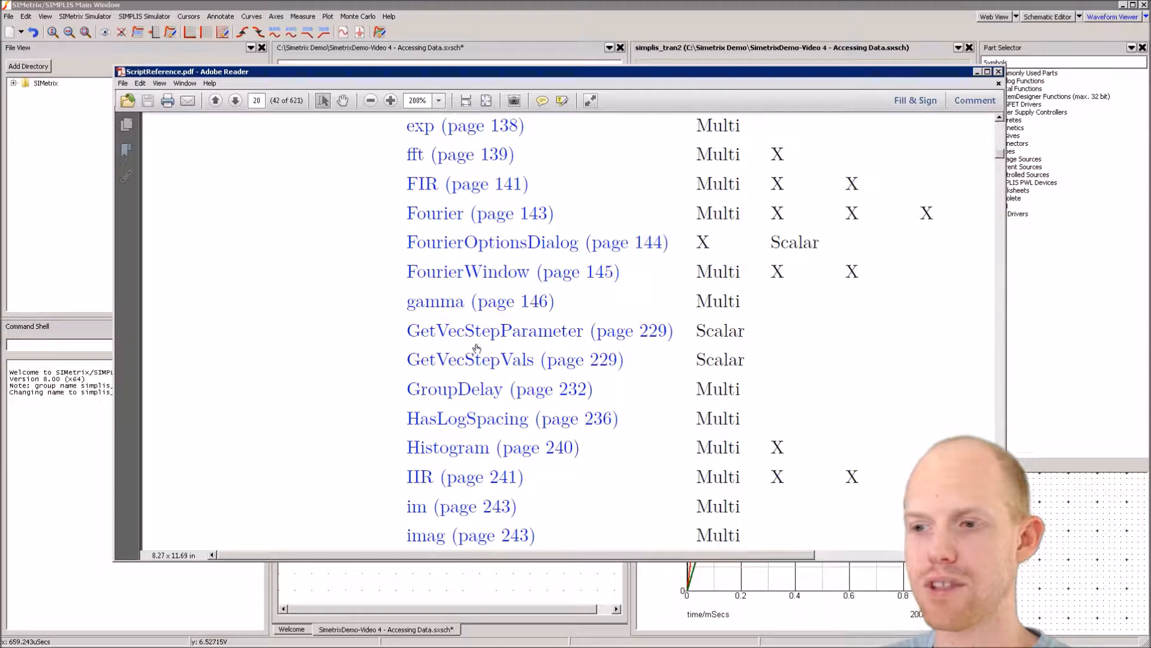
pyautogui.scroll(-2, 410, 336)
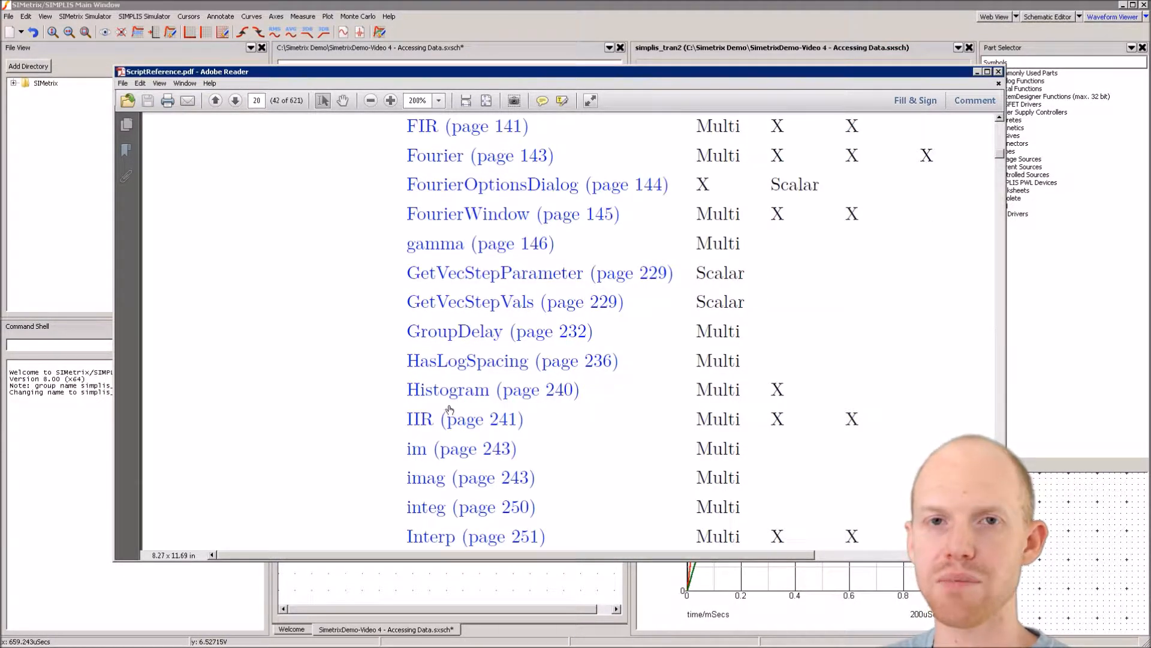
pyautogui.scroll(-5, 457, 349)
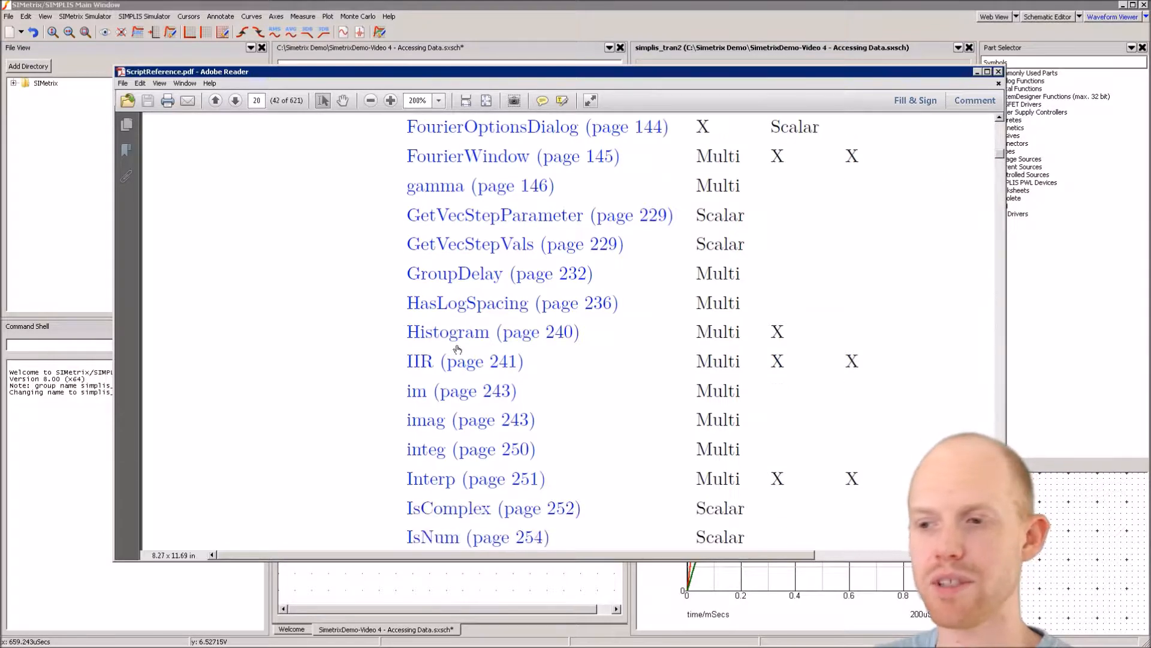
pyautogui.scroll(-3, 457, 349)
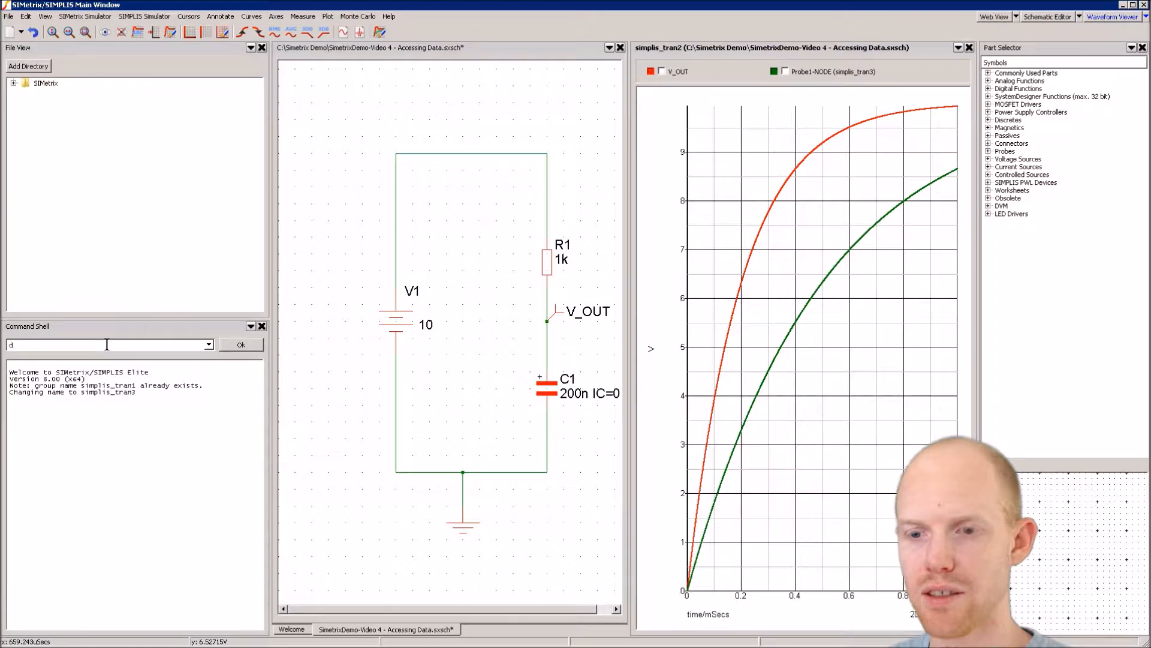
# Step: List the variables in the current data group with the display command in the command shell
pyautogui.write('splay')
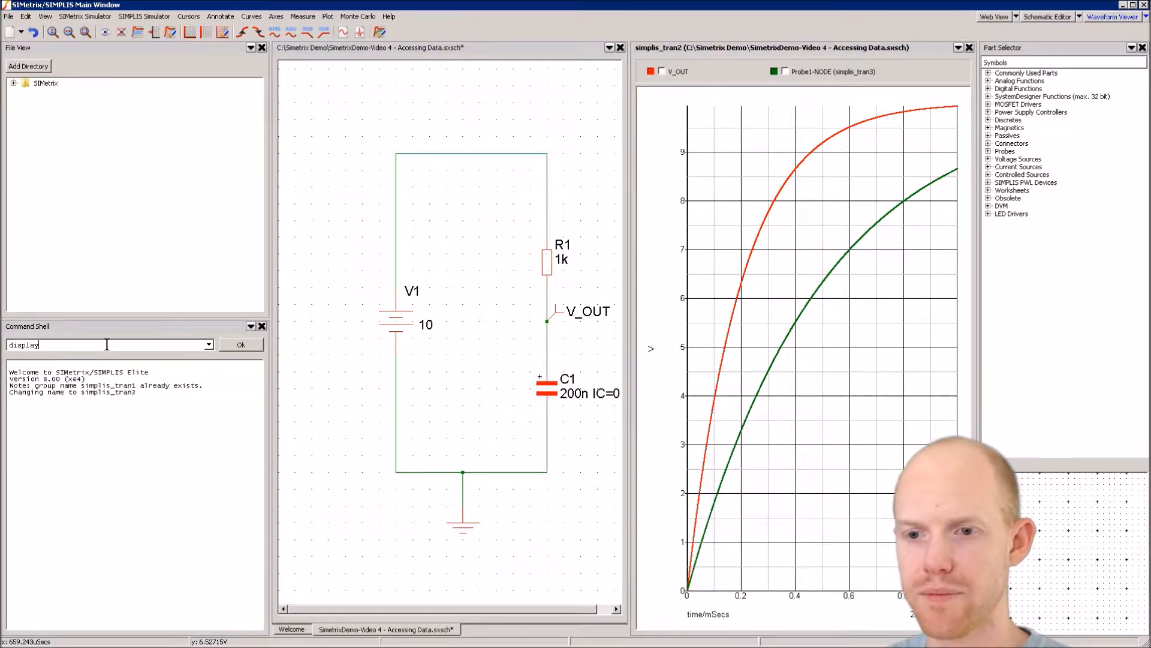
pyautogui.press('Return')
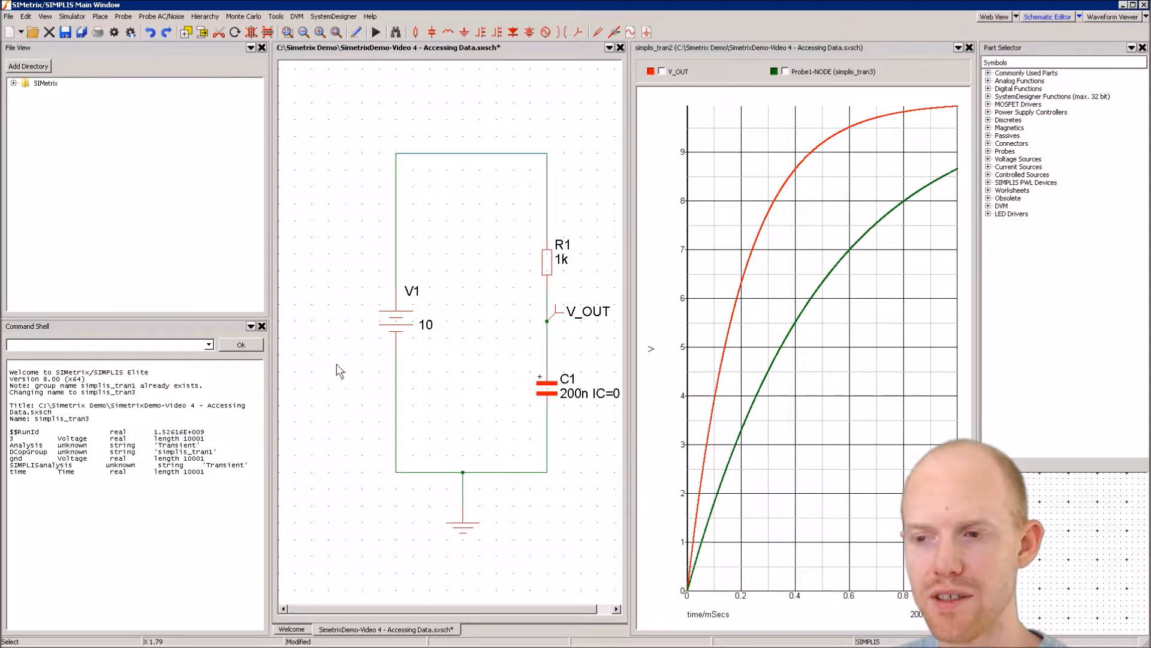
# Step: Review the data save options in the SIMPLIS transient analysis settings
pyautogui.click(83, 17)
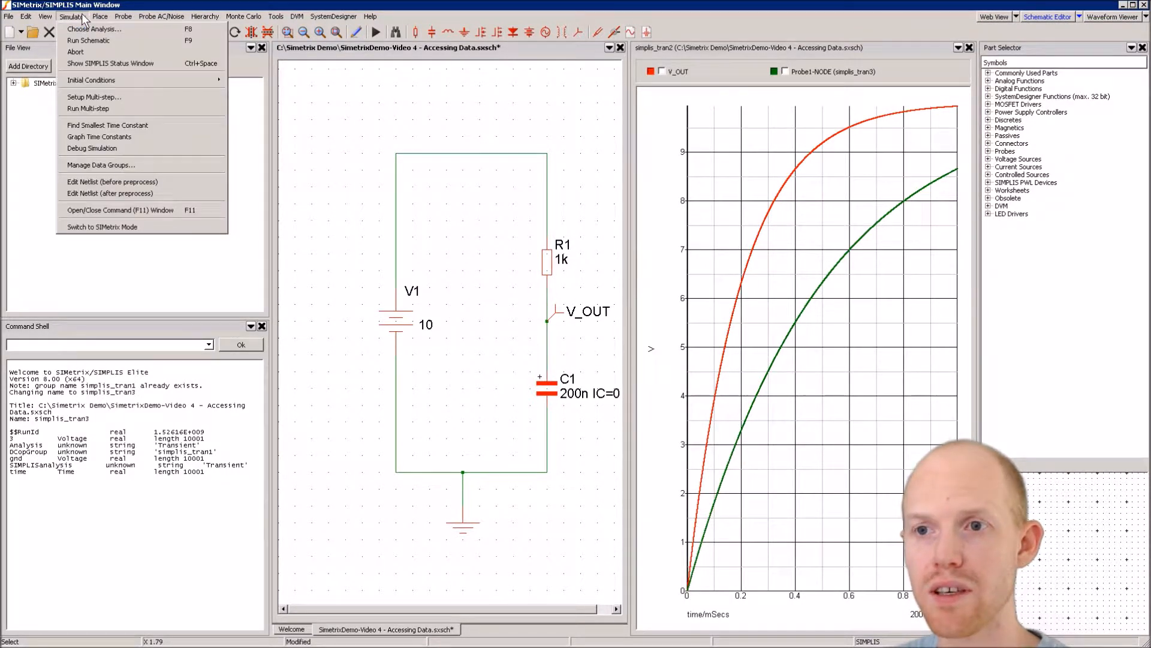
pyautogui.click(89, 28)
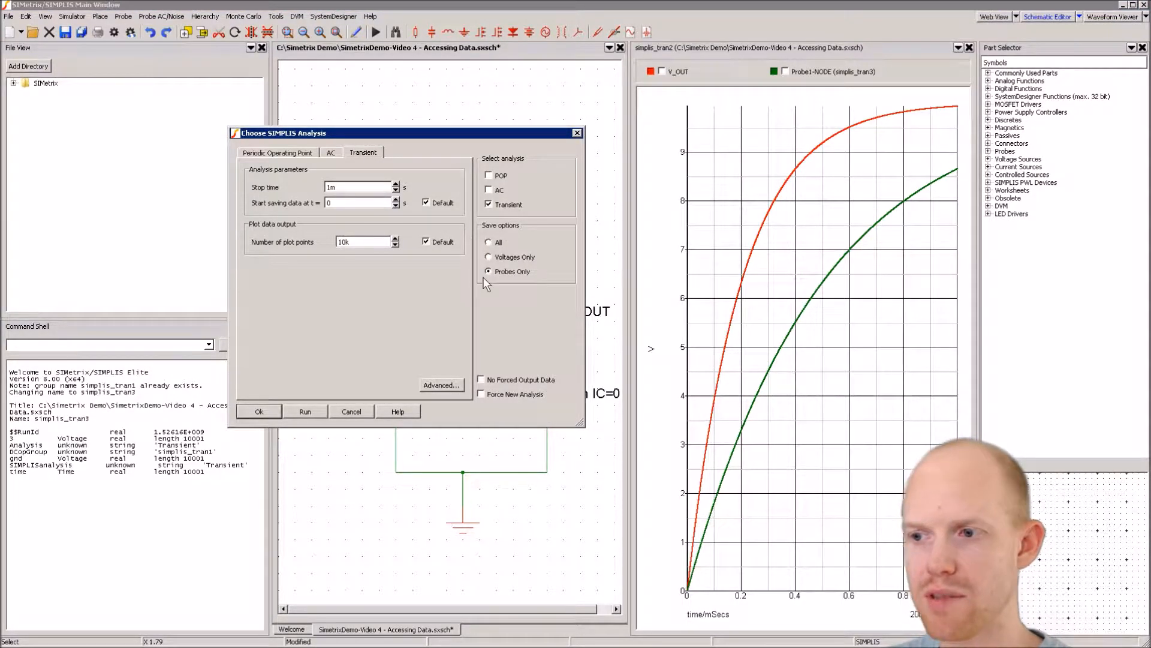
pyautogui.click(258, 410)
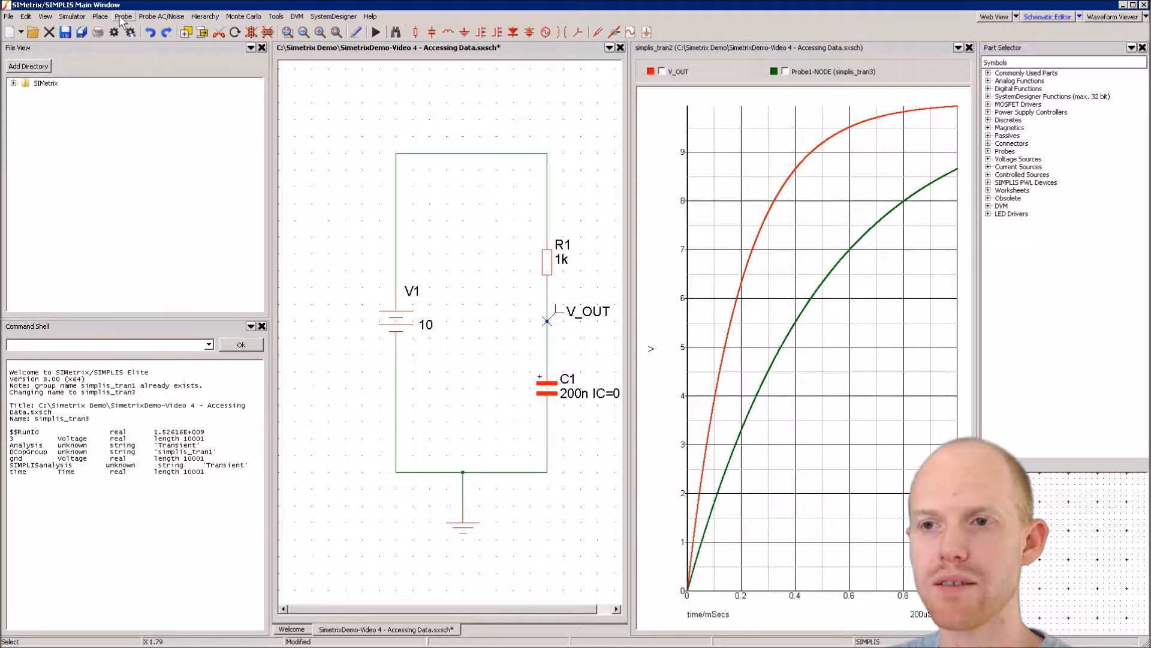
# Step: Place a terminal named VOUT beside C1 and wire it to the node between R1 and C1
pyautogui.click(99, 16)
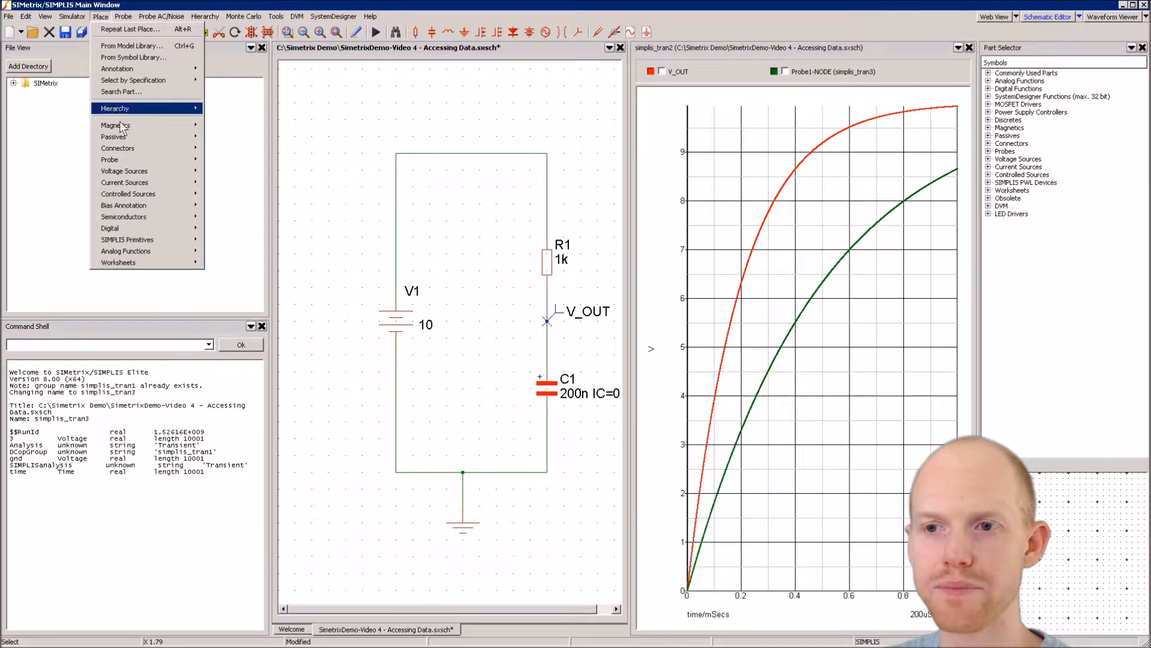
pyautogui.moveTo(121, 124)
pyautogui.moveTo(119, 149)
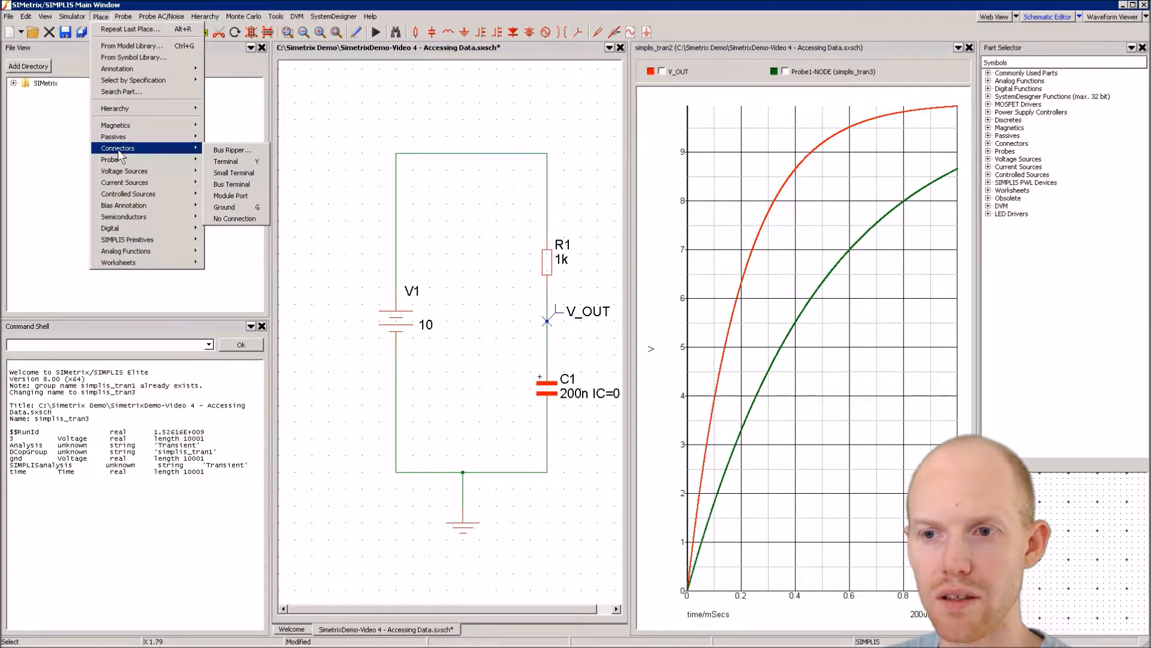
pyautogui.click(241, 161)
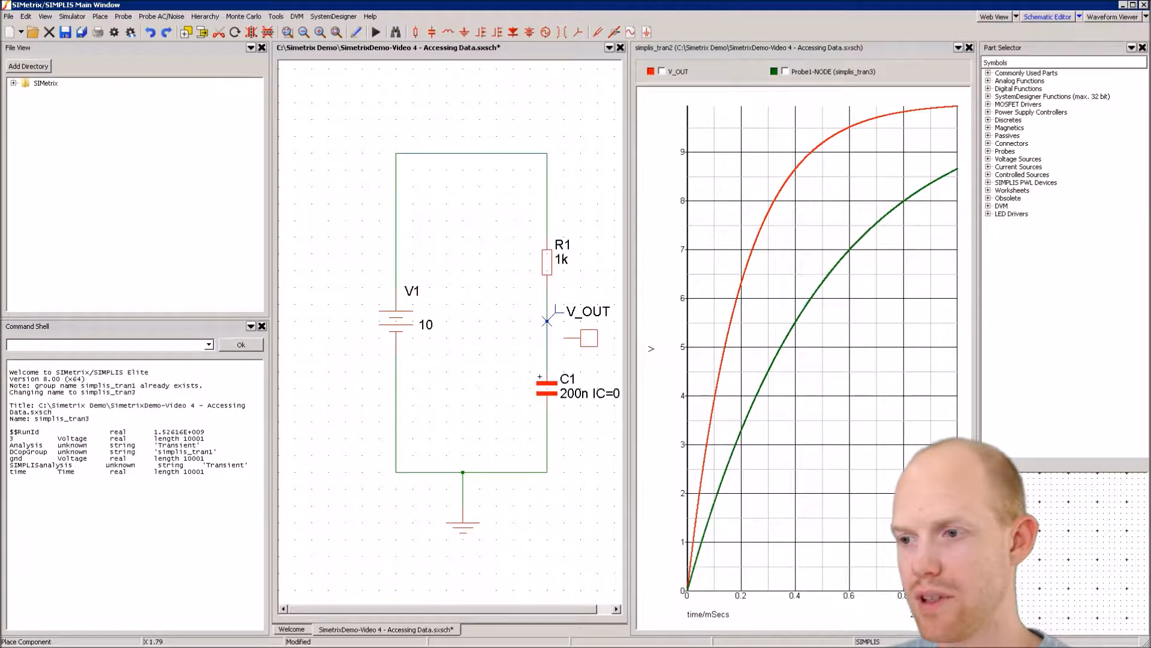
pyautogui.click(564, 355)
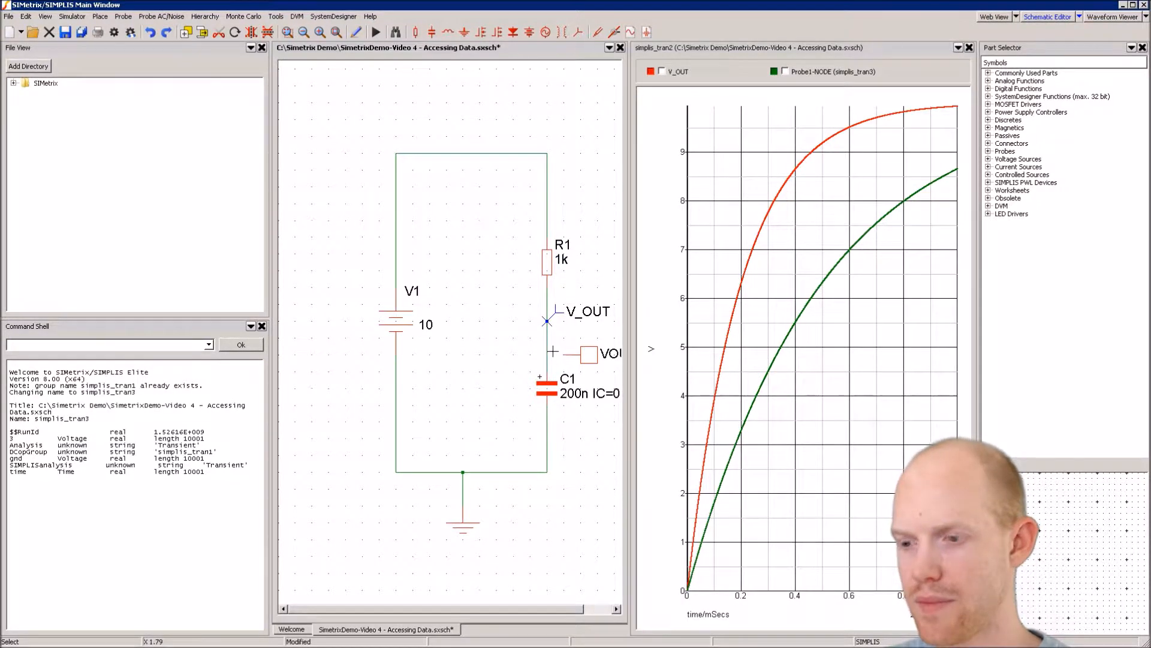
pyautogui.moveTo(564, 354); pyautogui.dragTo(547, 354)
pyautogui.moveTo(489, 610); pyautogui.dragTo(520, 613)
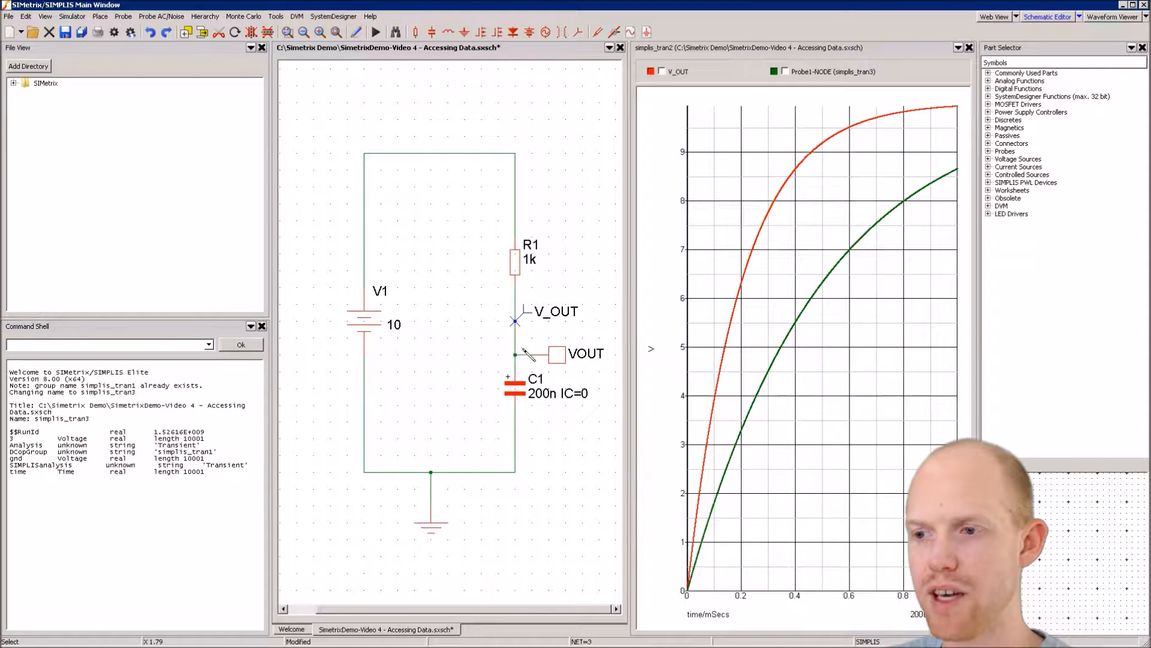
# Step: Run the simulation of the circuit with the VOUT terminal connected
pyautogui.click(514, 337)
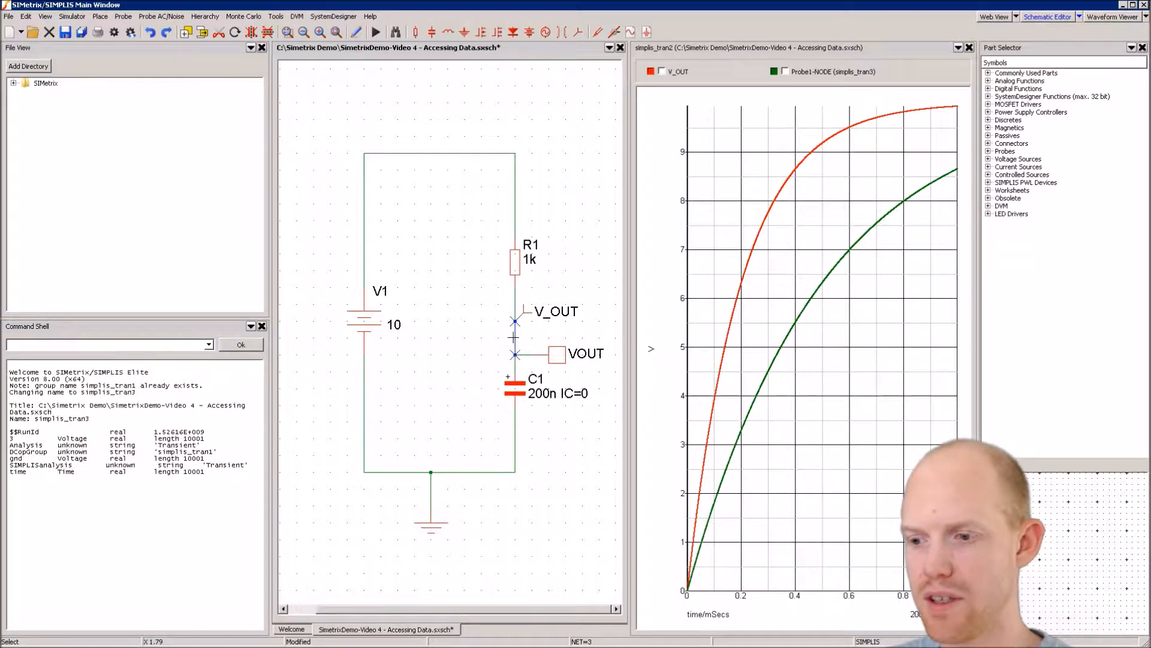
pyautogui.click(376, 31)
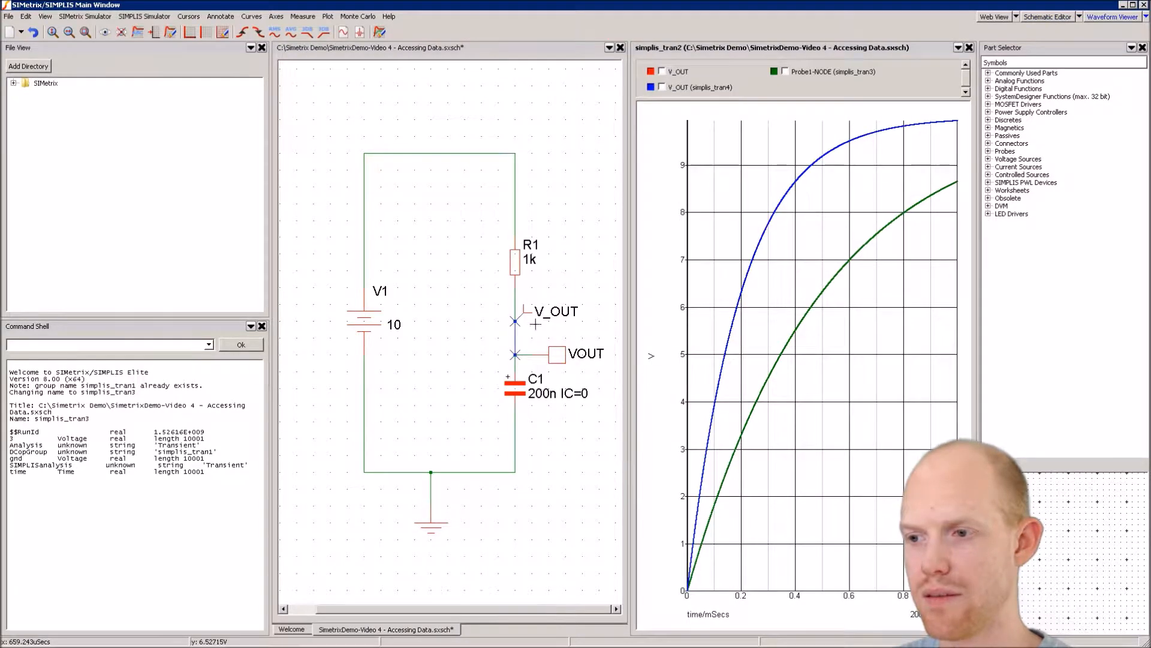
pyautogui.click(572, 251)
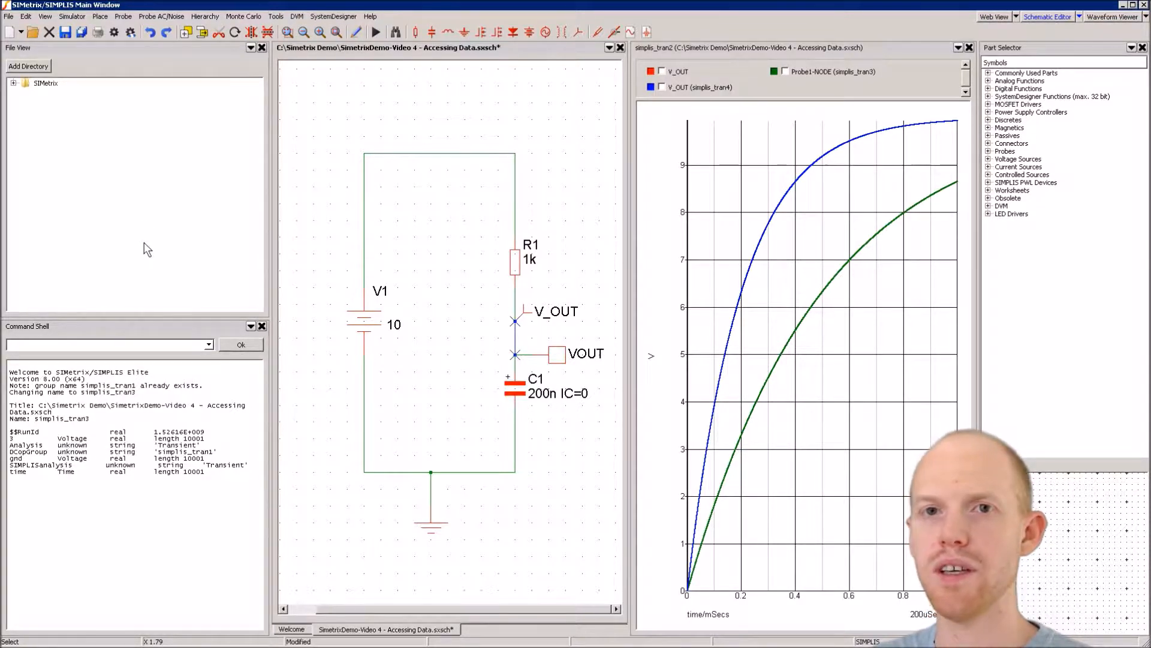
# Step: Print the values of simplis_tran4:#VOUT at index 0 and index 10000 in the command shell with echo
pyautogui.write('simplis_tran')
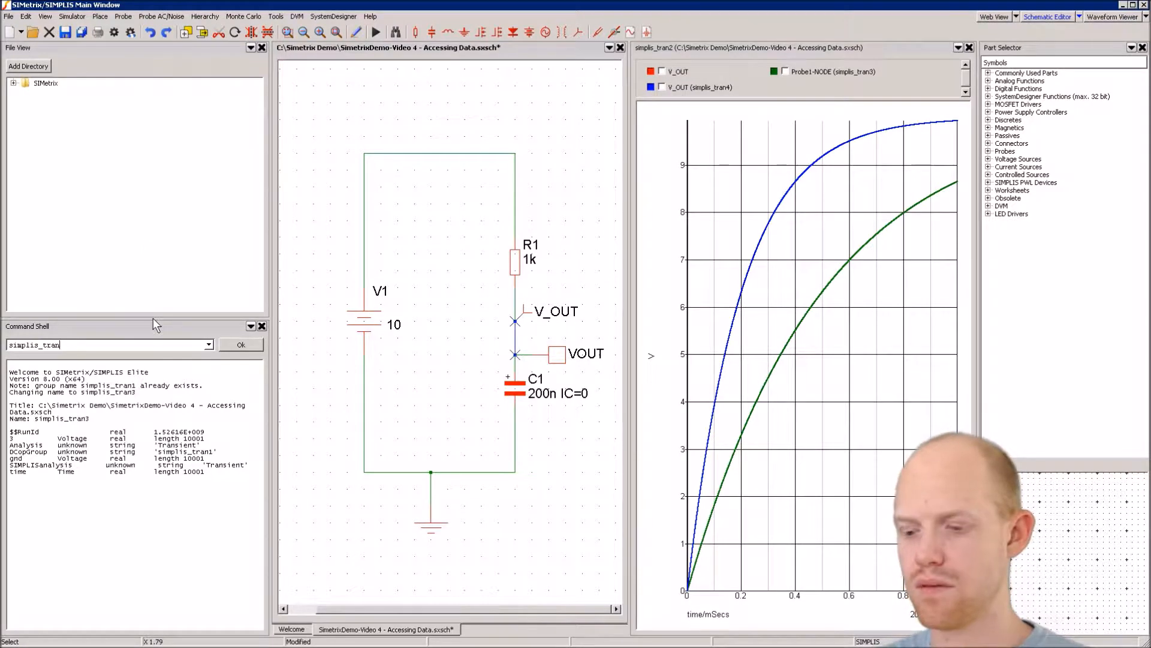
pyautogui.write('4:#VOUT')
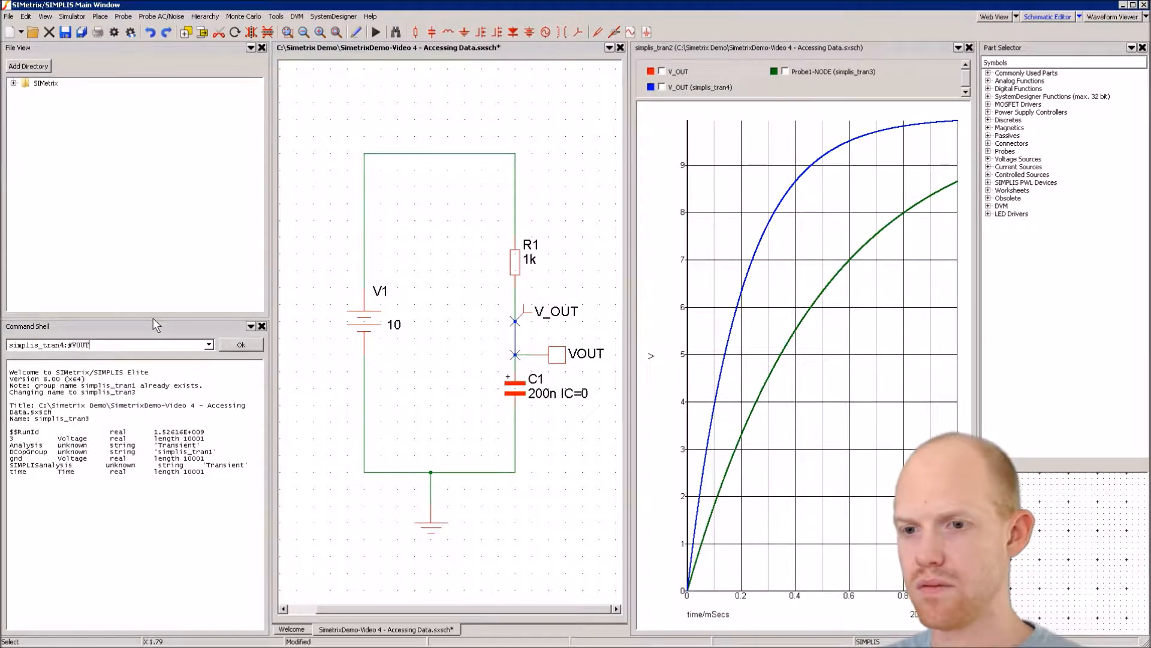
pyautogui.write('[0]')
pyautogui.press('Home')
pyautogui.write('echo {')
pyautogui.write('}')
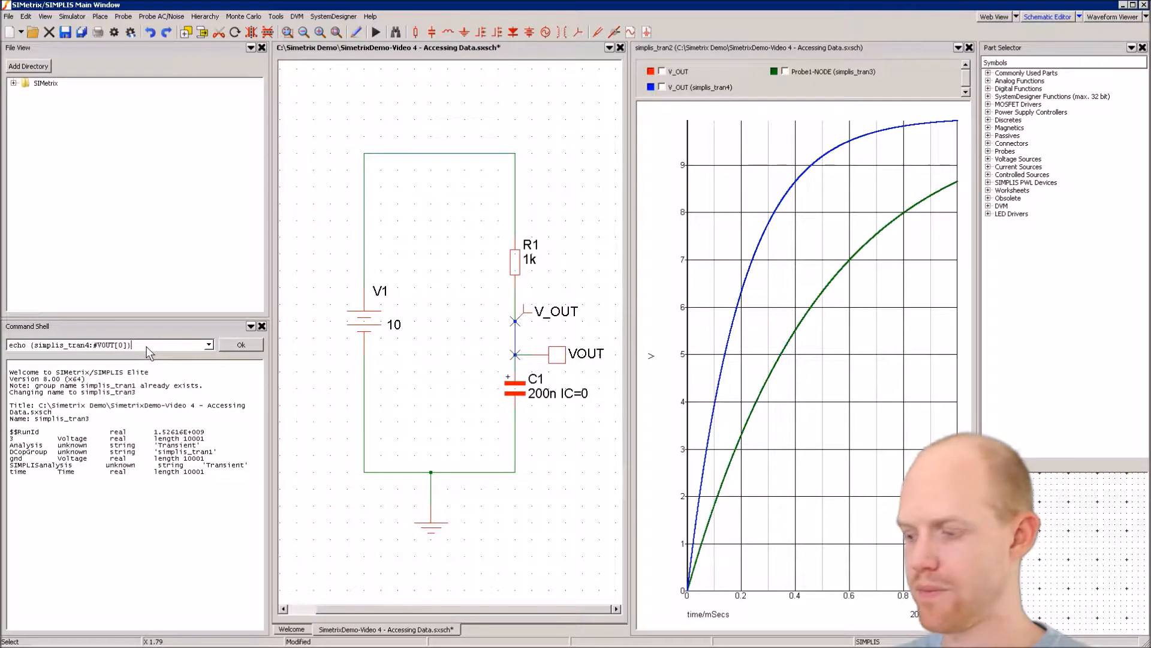
pyautogui.press('Return')
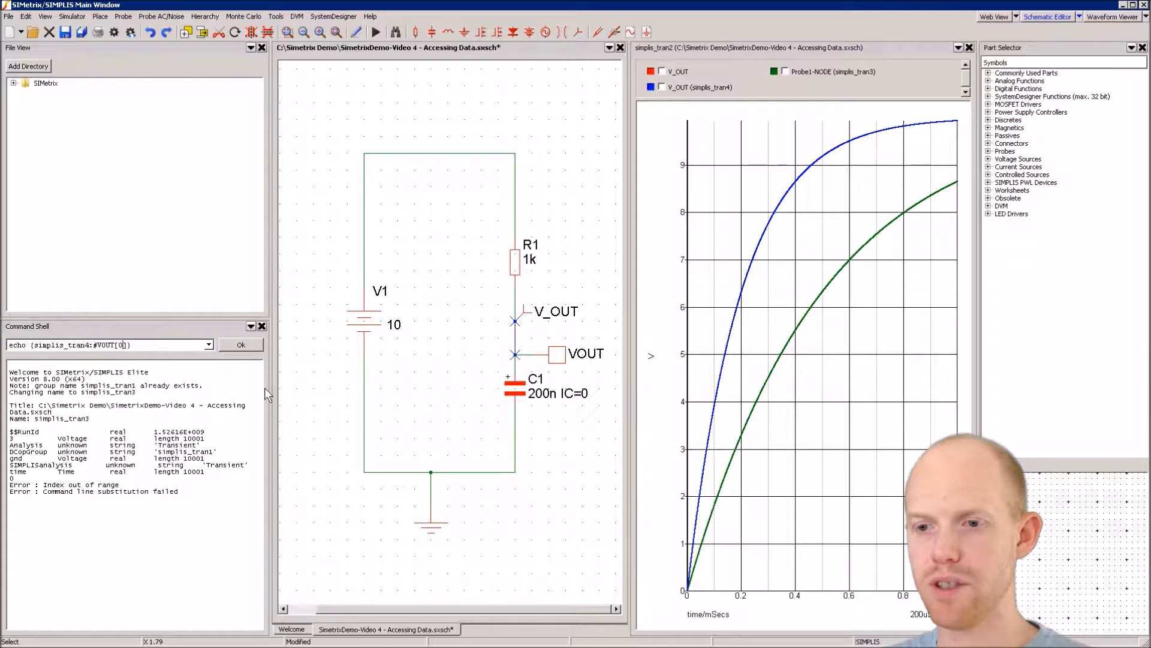
pyautogui.write('1000')
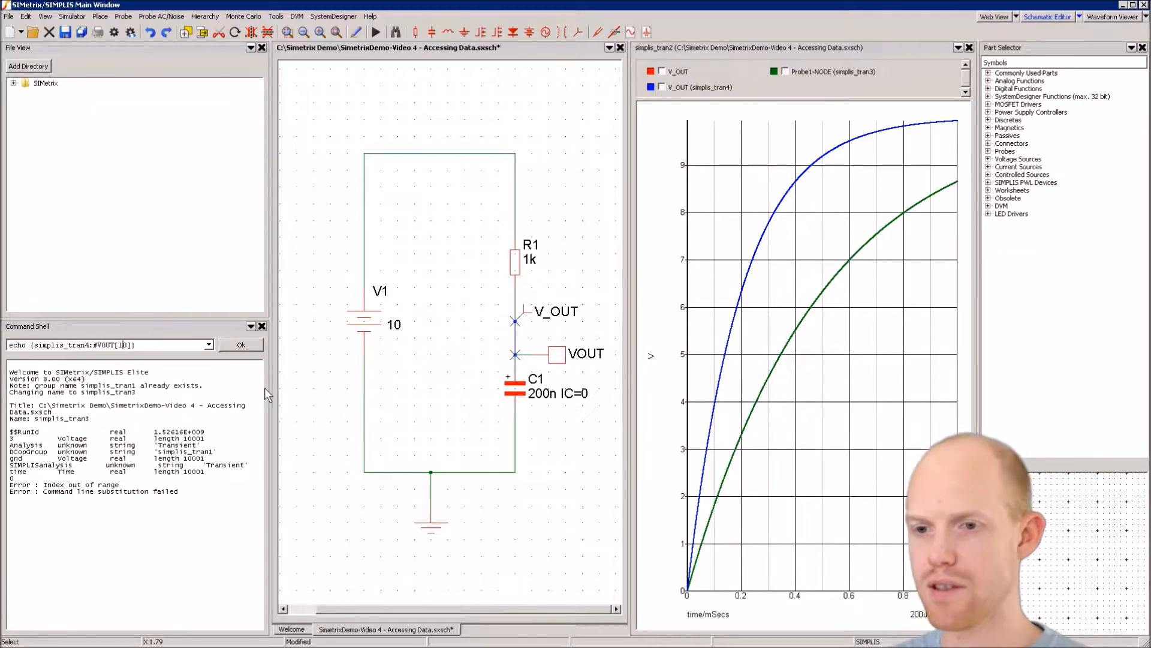
pyautogui.press('Return')
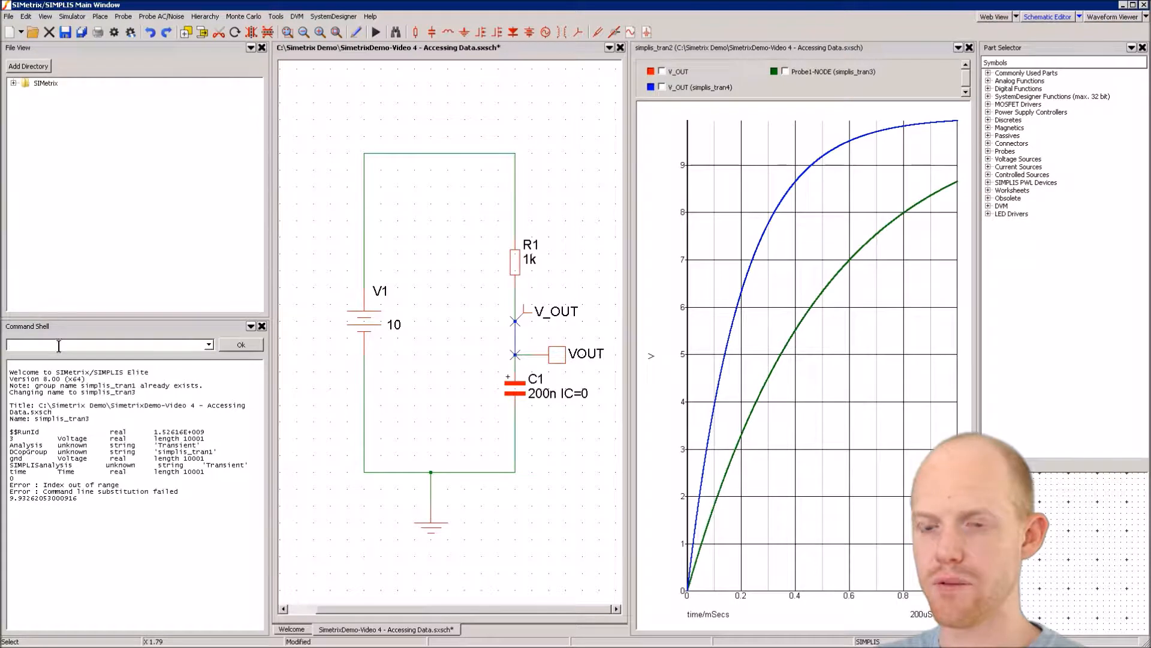
# Step: Try to print the #VOUT value at index 10000 from the simplis_tran3 group with echo
pyautogui.press('Up')
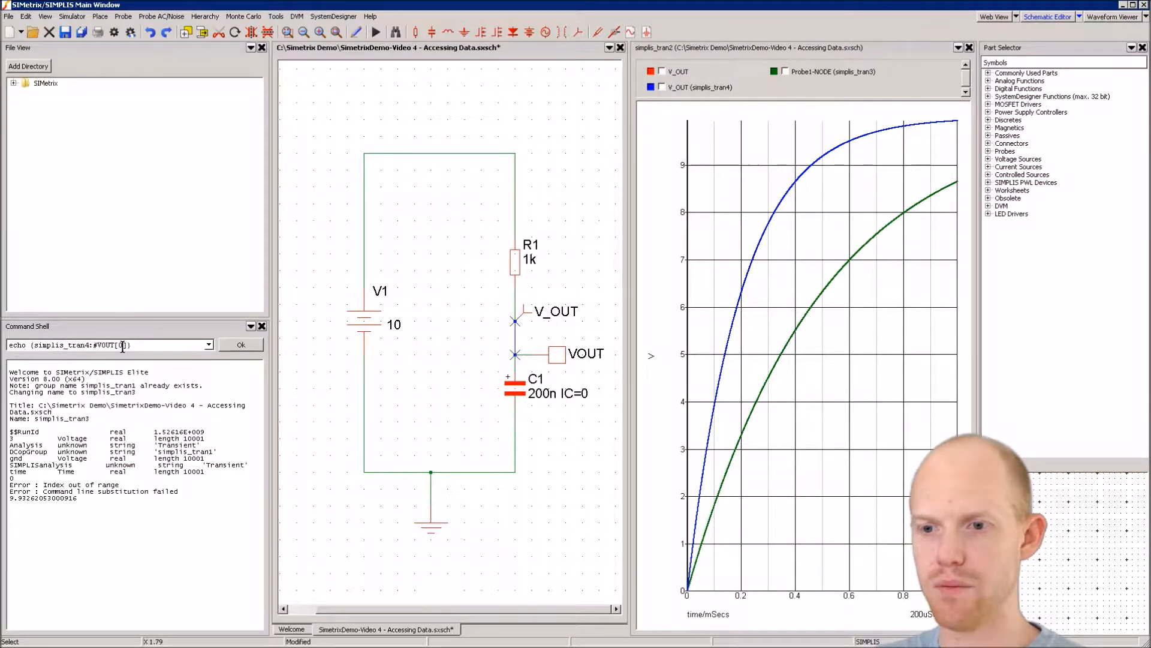
pyautogui.write('1000')
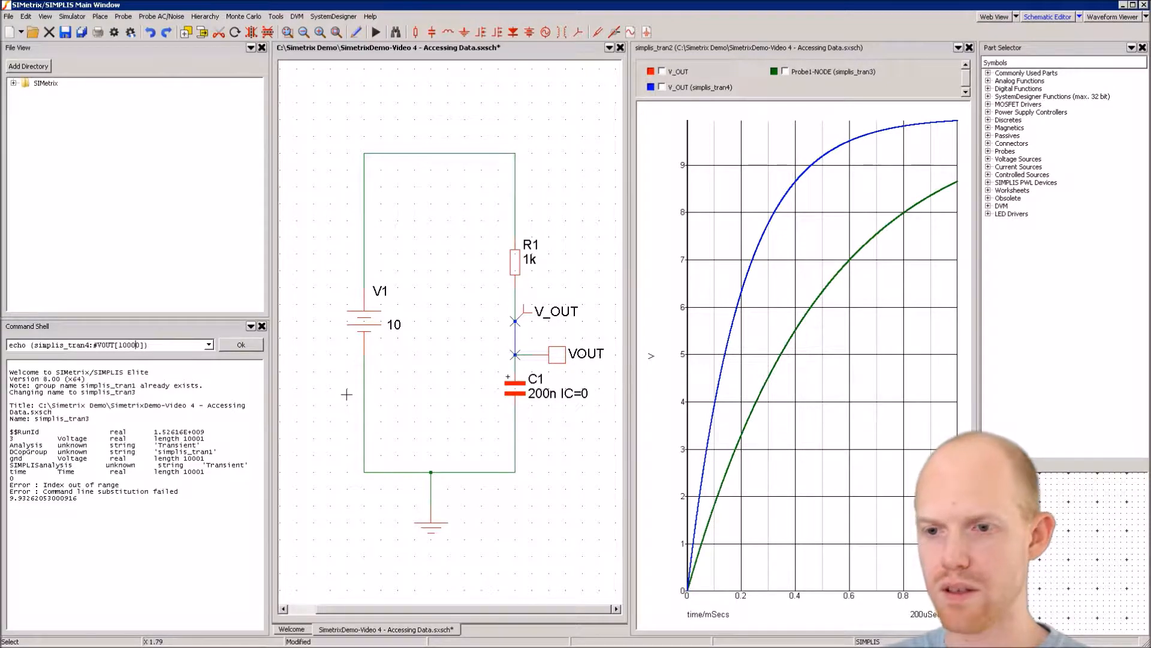
pyautogui.click(90, 345)
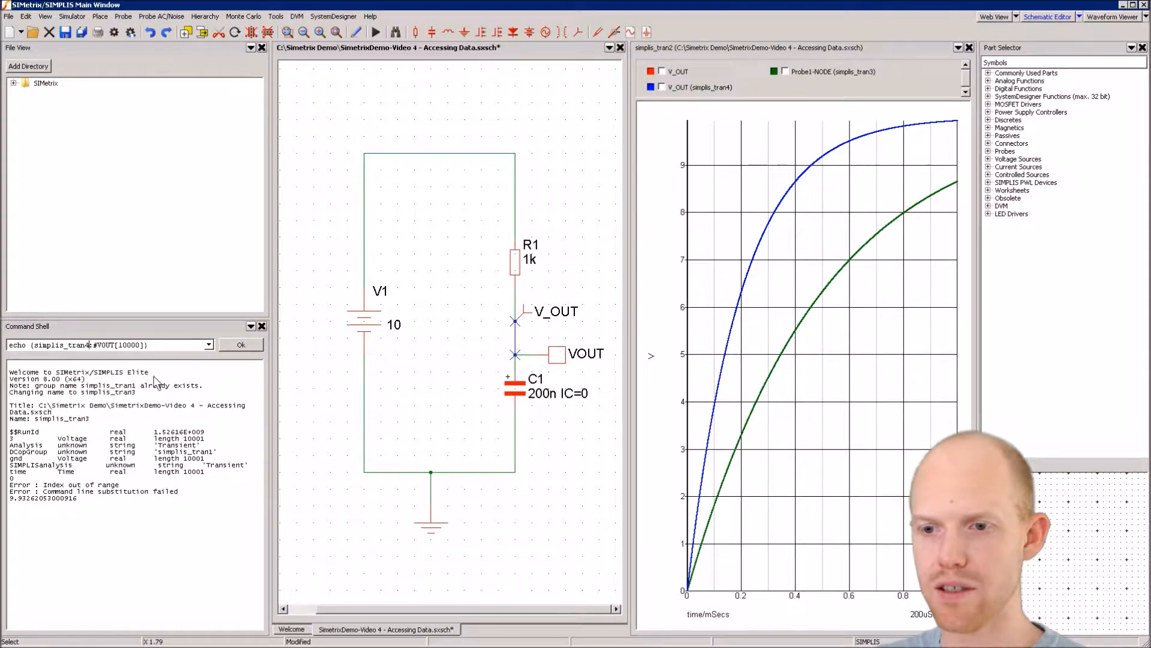
pyautogui.press('BackSpace')
pyautogui.write('3')
pyautogui.press('Return')
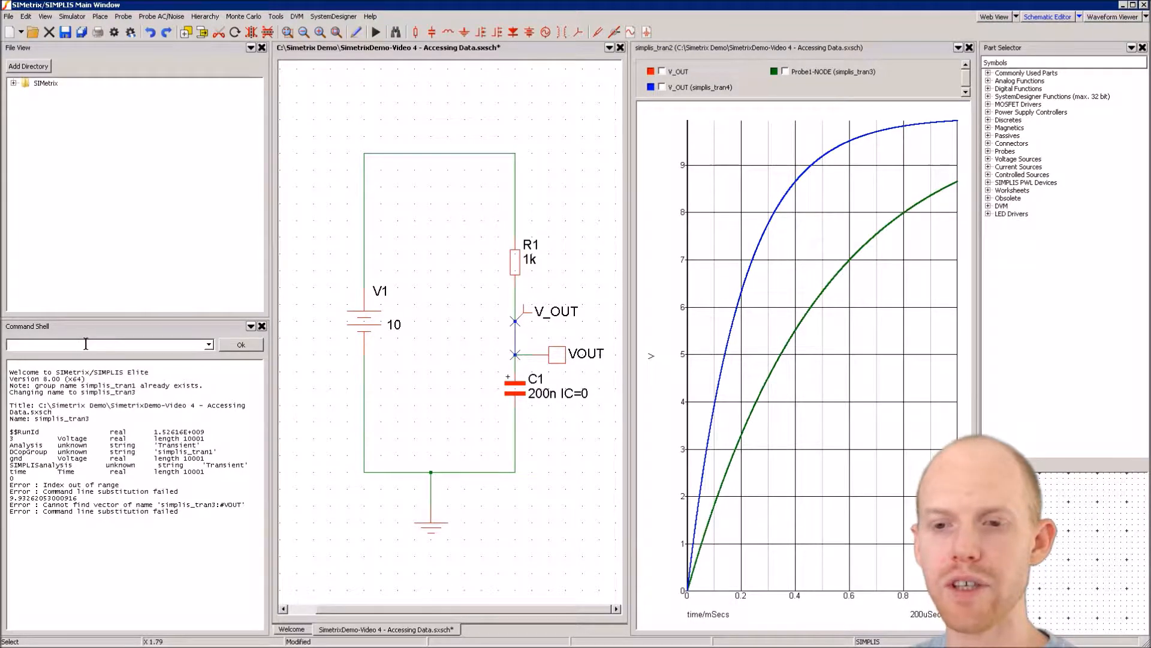
# Step: Replace #VOUT with vector 3 in the echo command to print simplis_tran3:3[10000]
pyautogui.press('Up')
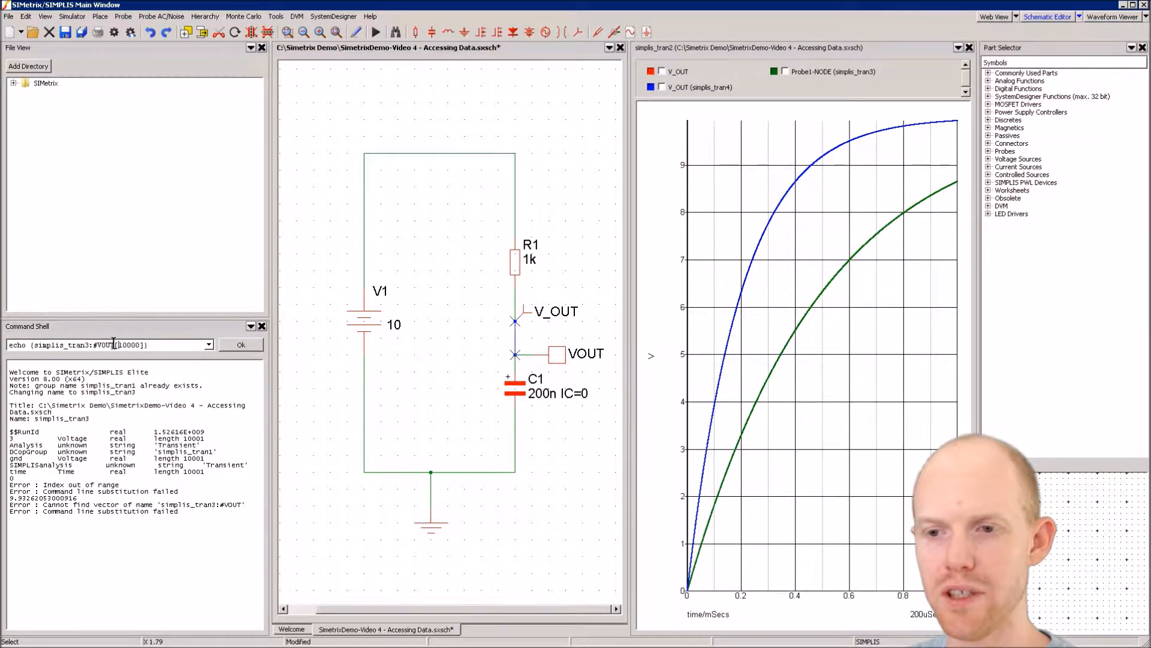
pyautogui.press('BackSpace')
pyautogui.press('BackSpace')
pyautogui.press('BackSpace')
pyautogui.press('BackSpace')
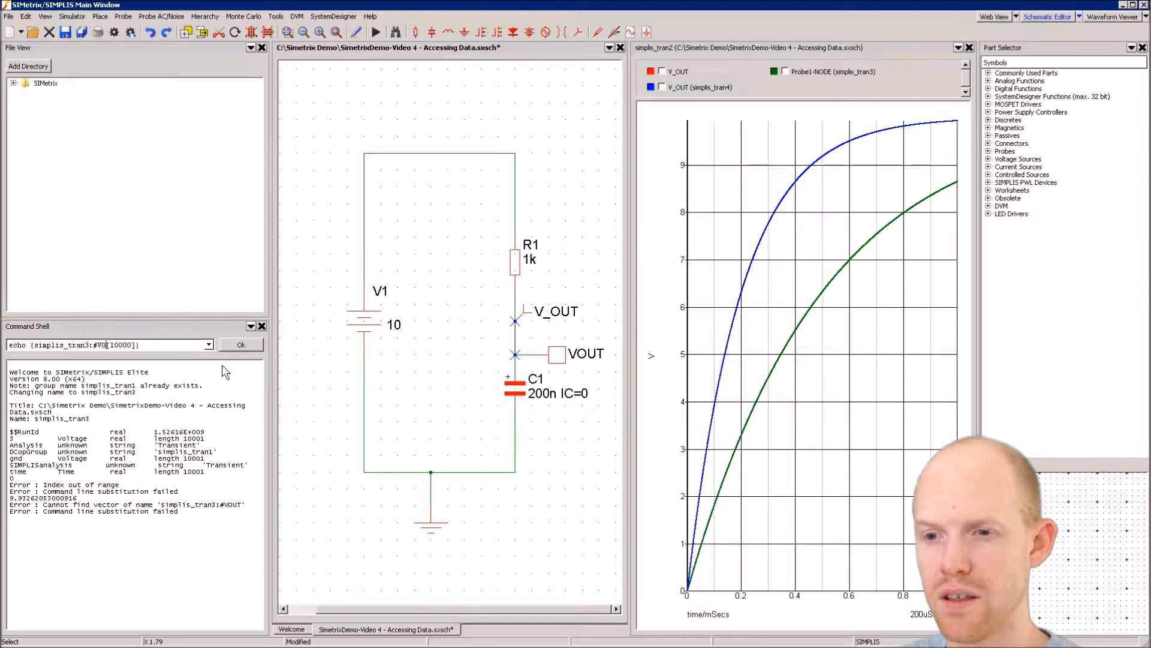
pyautogui.press('BackSpace')
pyautogui.write('3')
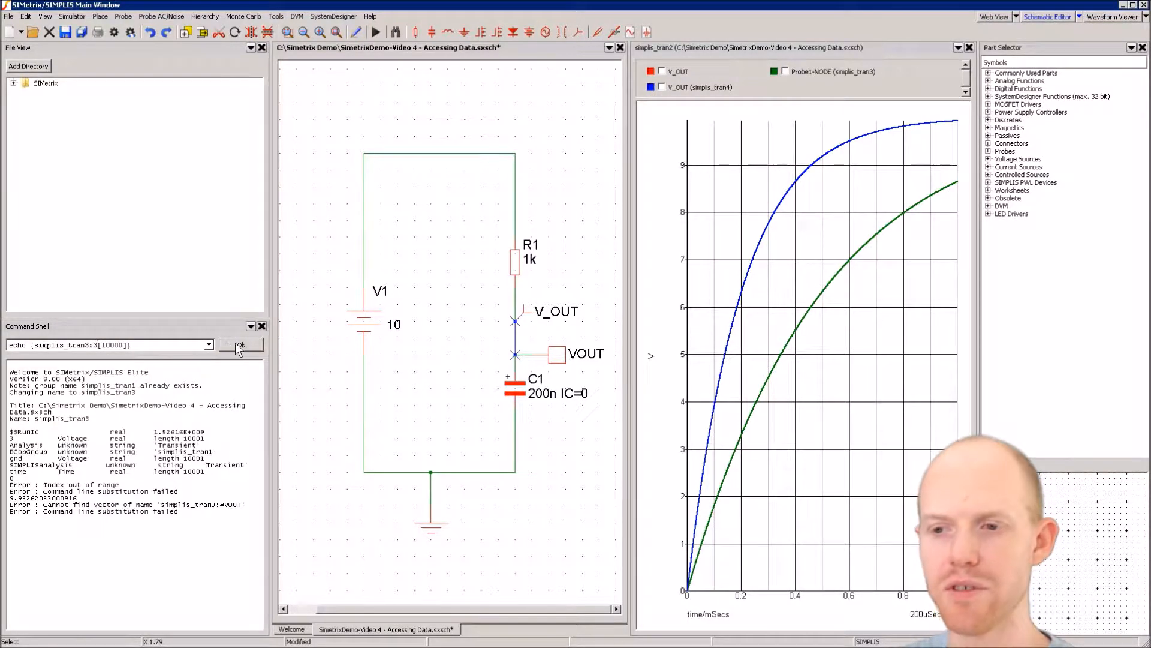
pyautogui.click(236, 344)
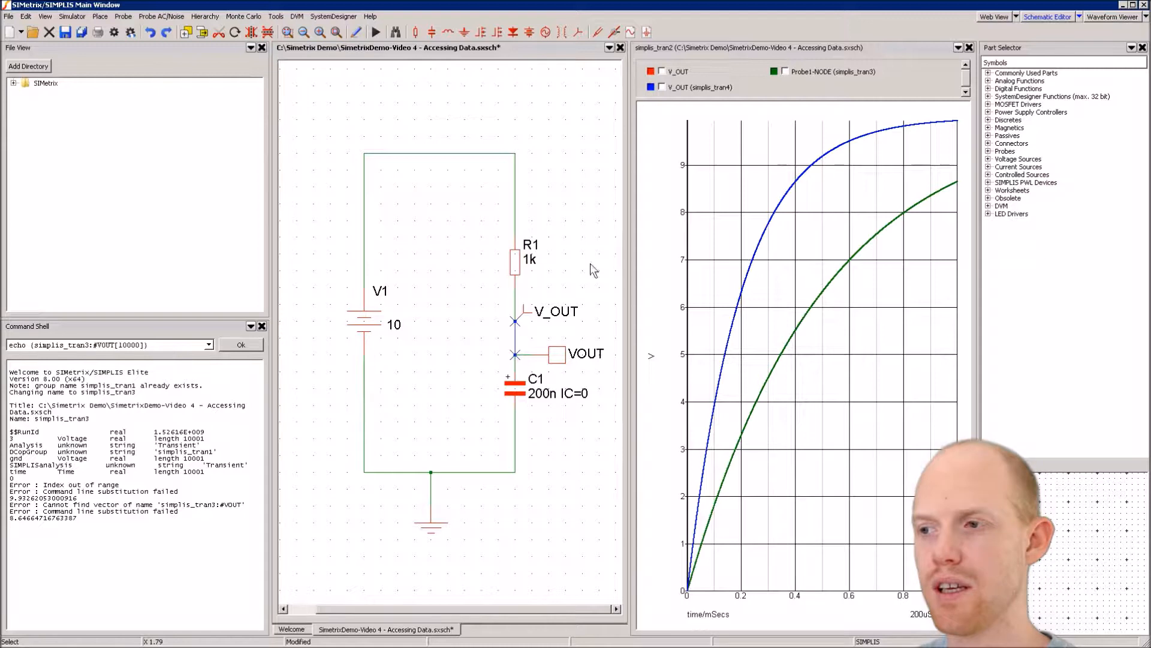
# Step: Close the existing waveform graph and plot the simplis_tran3:3 vector from the command shell
pyautogui.click(969, 47)
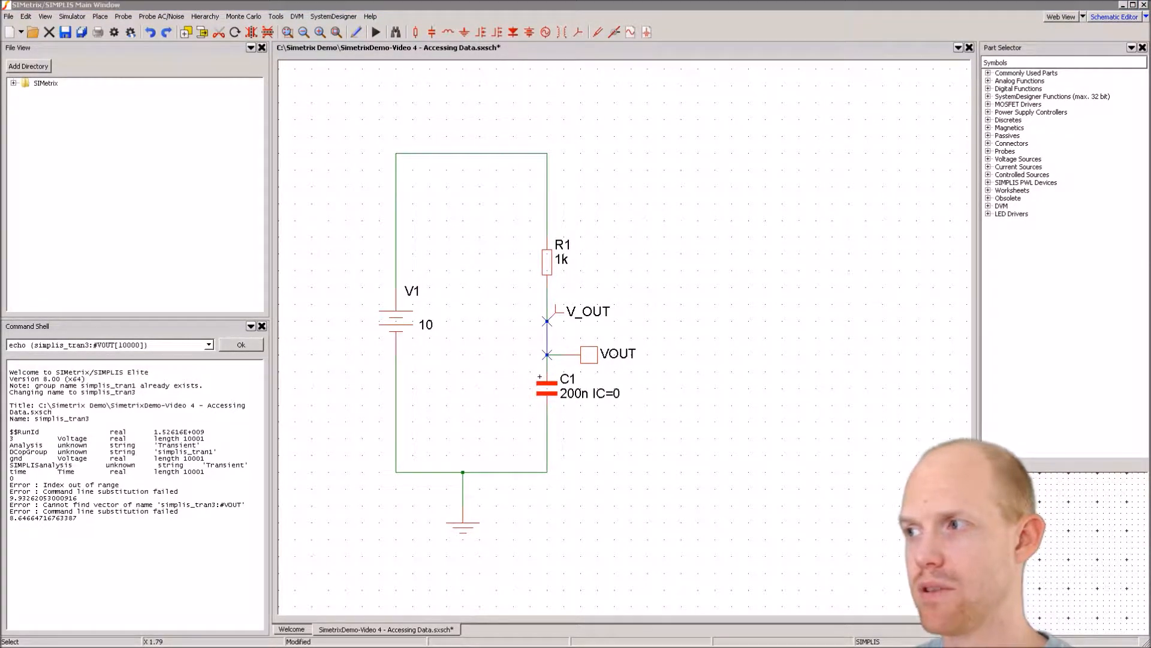
pyautogui.moveTo(166, 345); pyautogui.dragTo(9, 358)
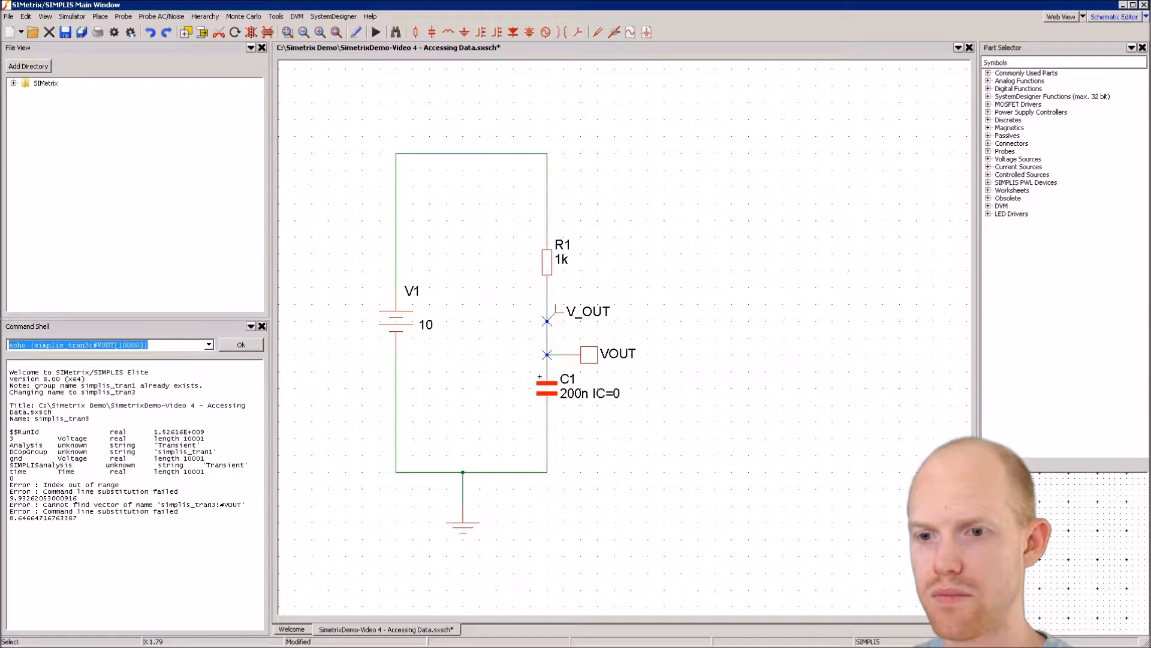
pyautogui.write('plot simplis_tran3:3')
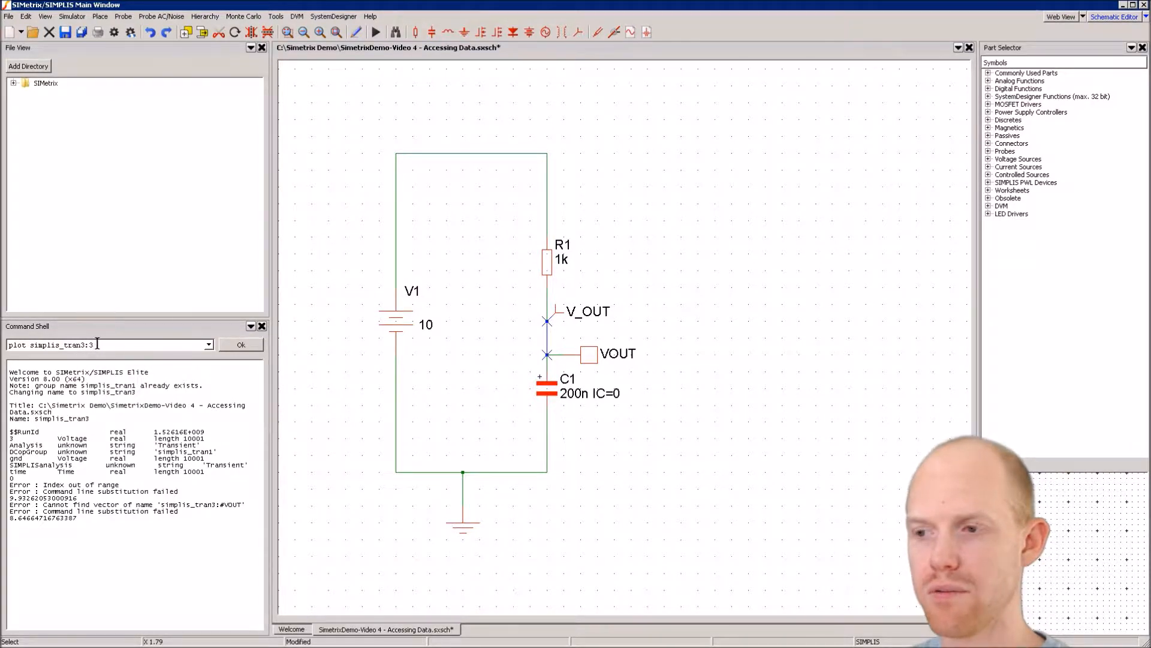
pyautogui.click(242, 345)
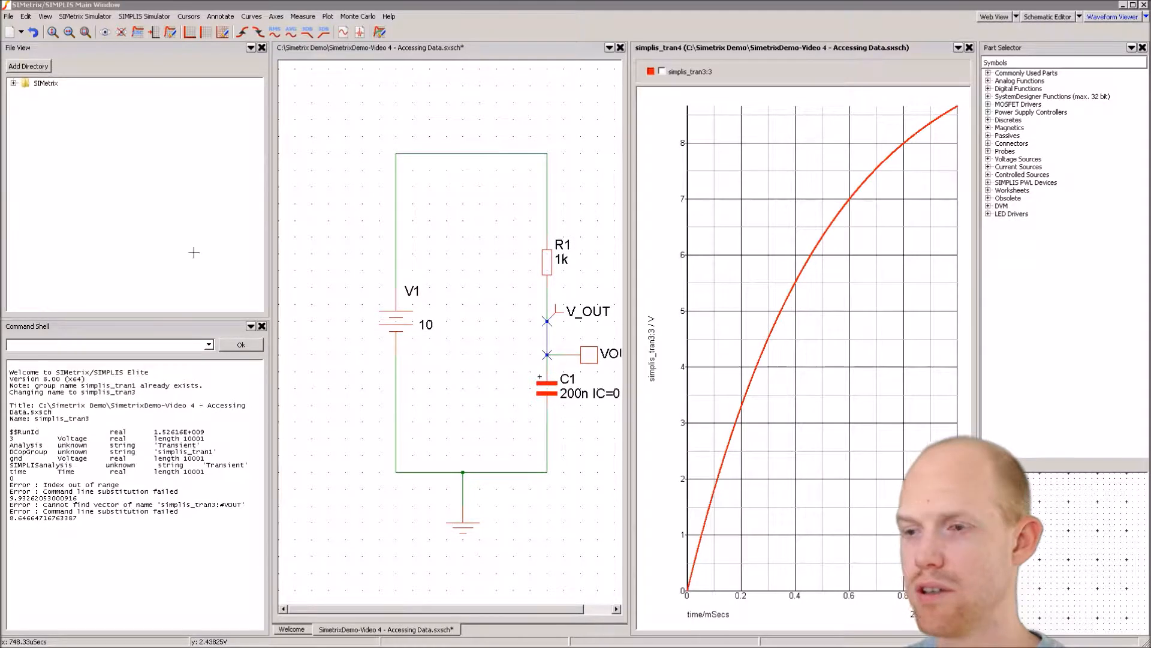
# Step: Plot simplis_tran4:#VOUT from the command shell and compare its graph with the simplis_tran3:3 graph
pyautogui.click(58, 347)
pyautogui.write('plot simplis_tran4:#VOUT')
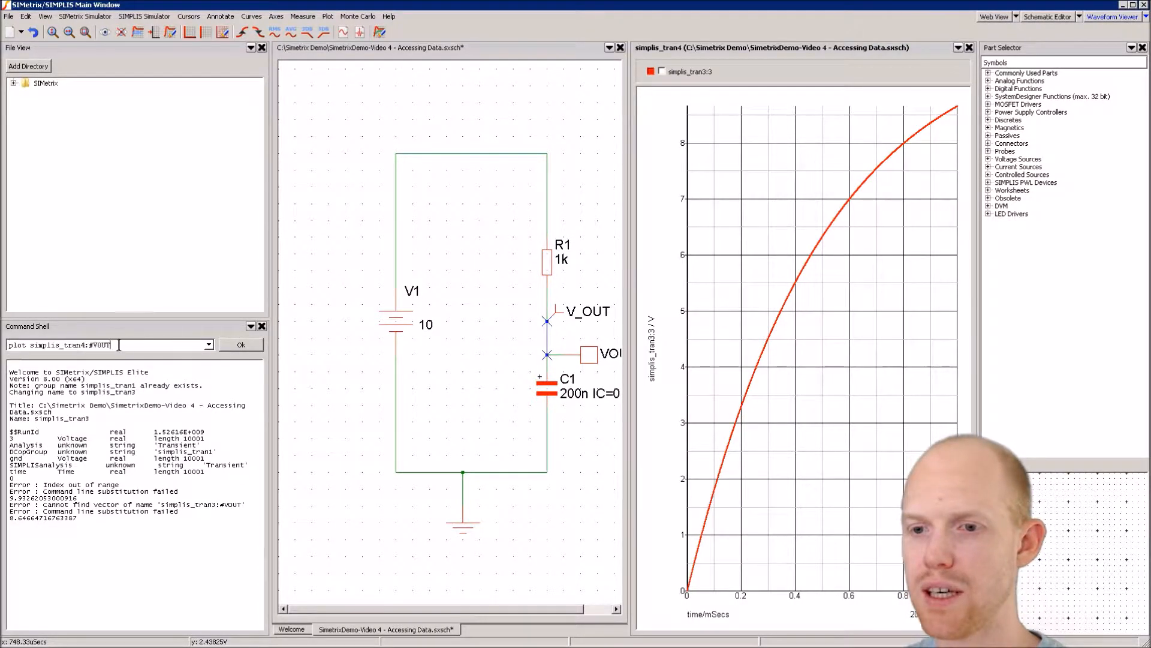
pyautogui.click(235, 345)
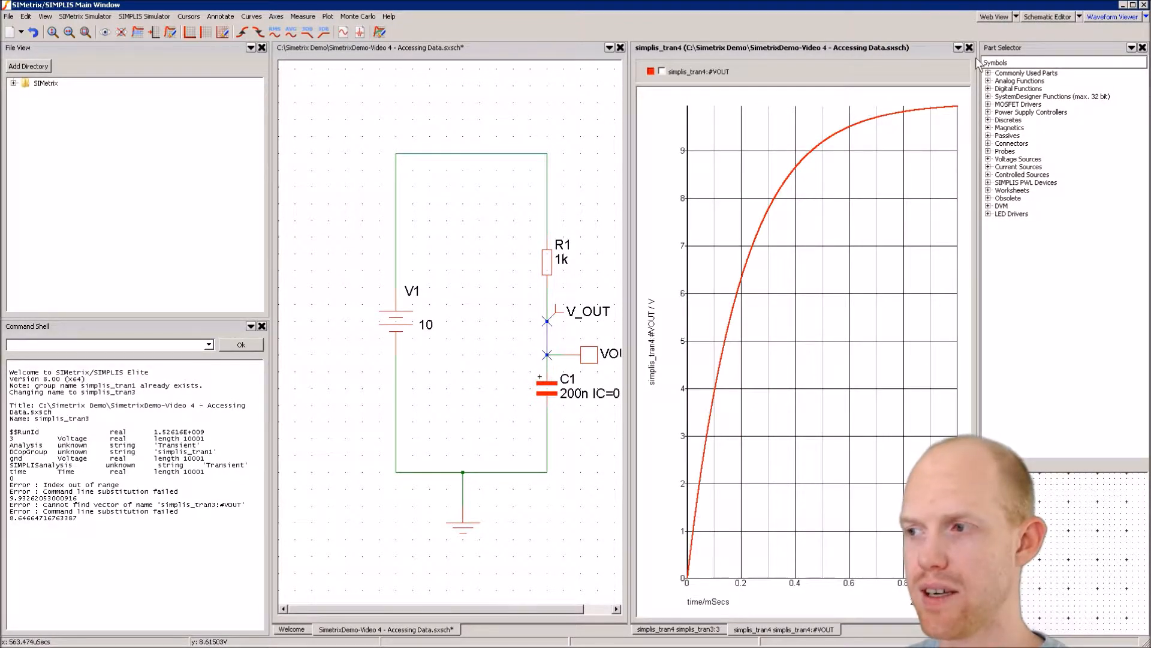
pyautogui.click(690, 637)
pyautogui.click(744, 633)
pyautogui.click(714, 633)
pyautogui.click(776, 634)
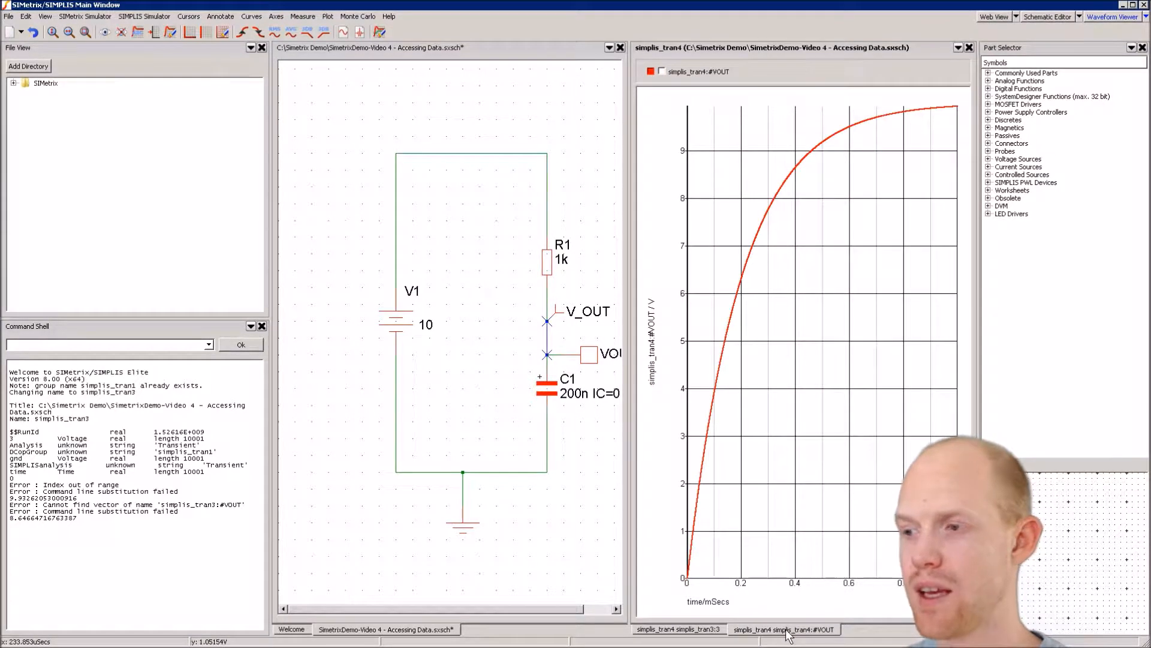
# Step: Add simplis_tran4:#VOUT to the existing simplis_tran3:3 graph with the curve command
pyautogui.press('Up')
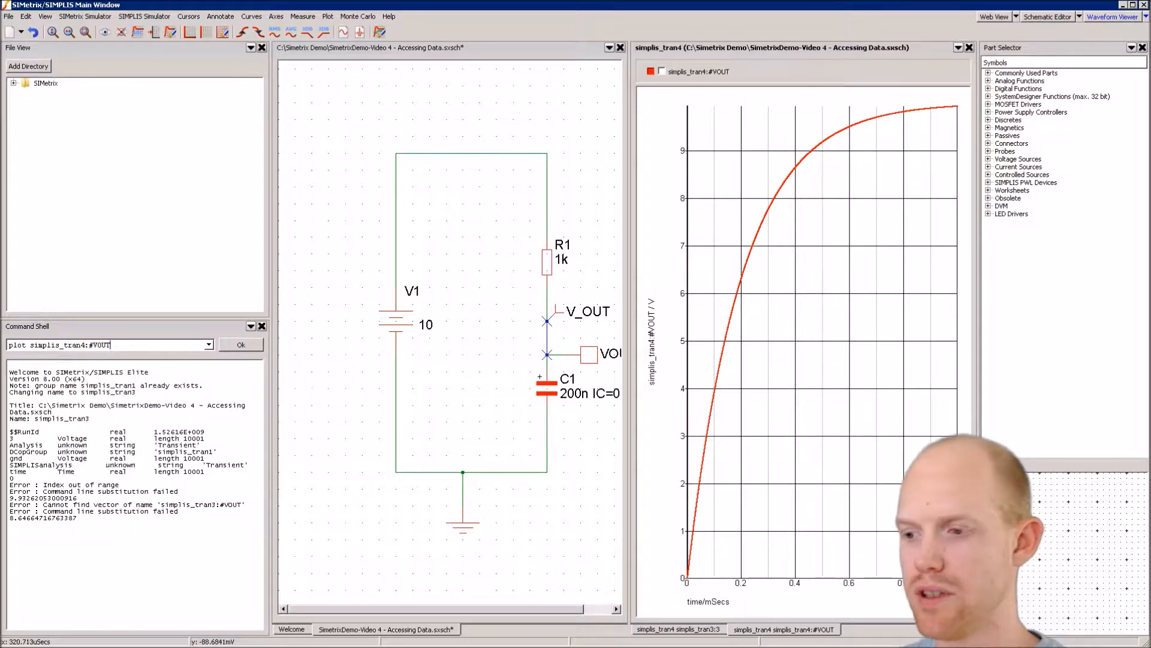
pyautogui.click(709, 632)
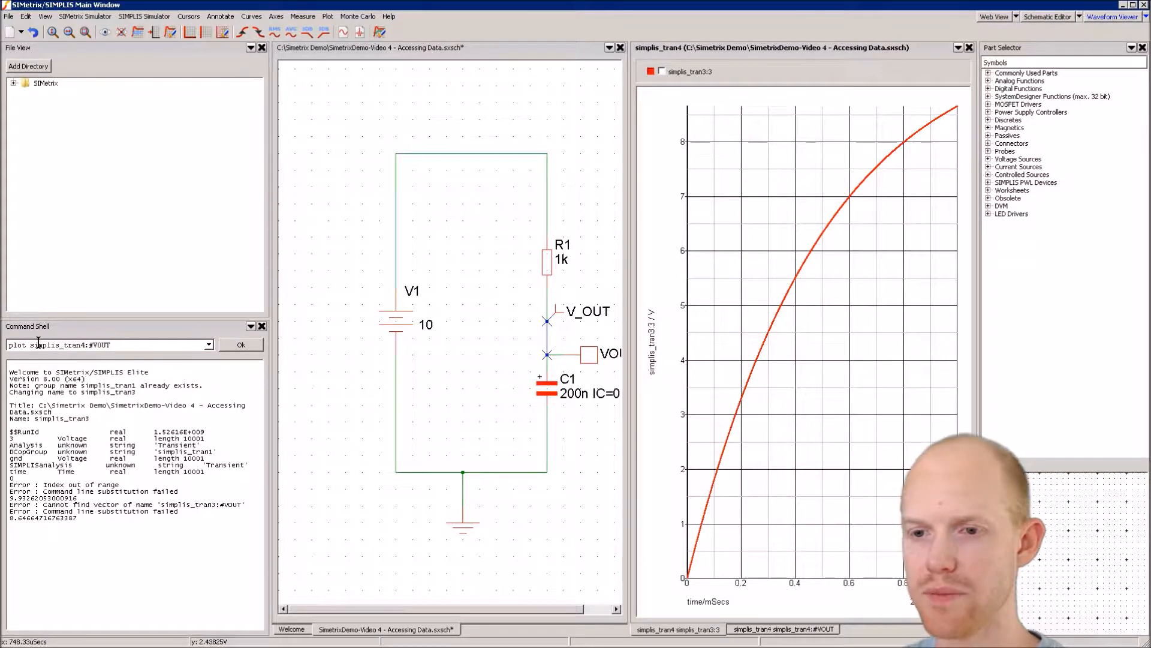
pyautogui.moveTo(27, 347); pyautogui.dragTo(8, 346)
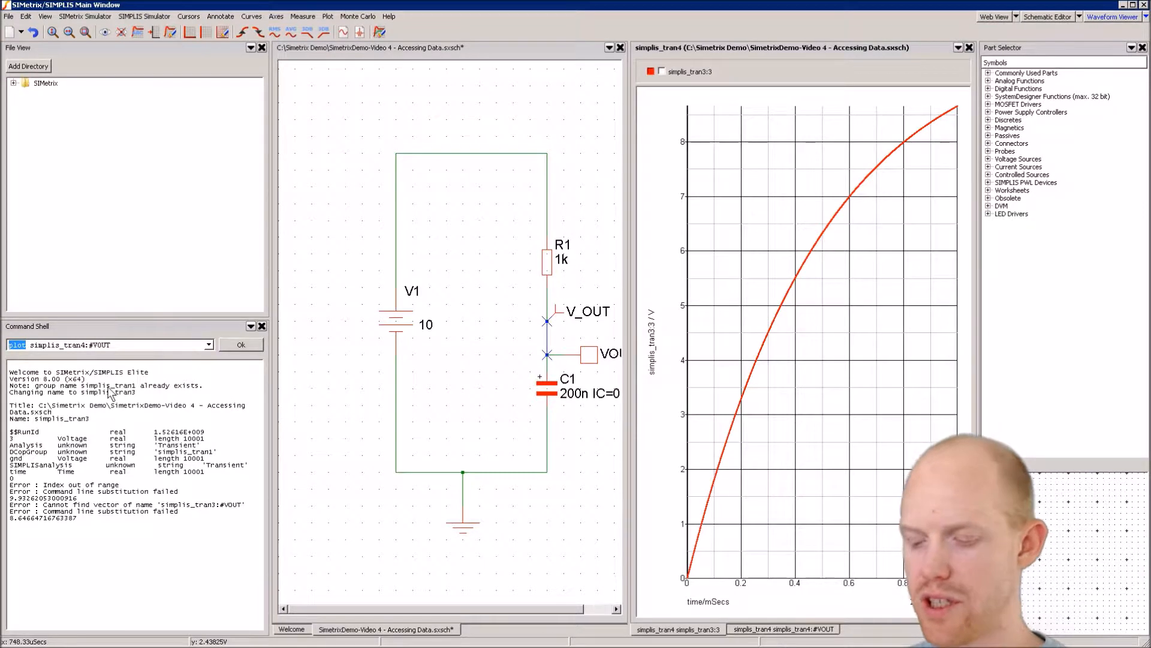
pyautogui.write('curve')
pyautogui.press('Return')
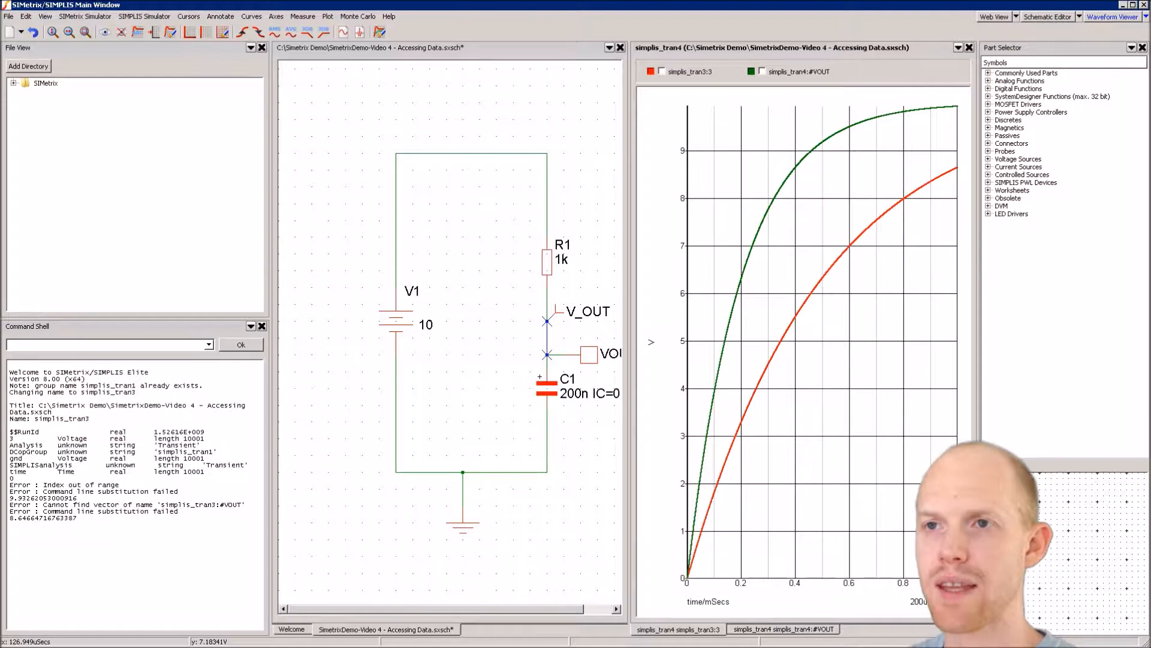
# Step: Create a new script whose first line is let v = simplis_tran4:#VOUT
pyautogui.click(21, 32)
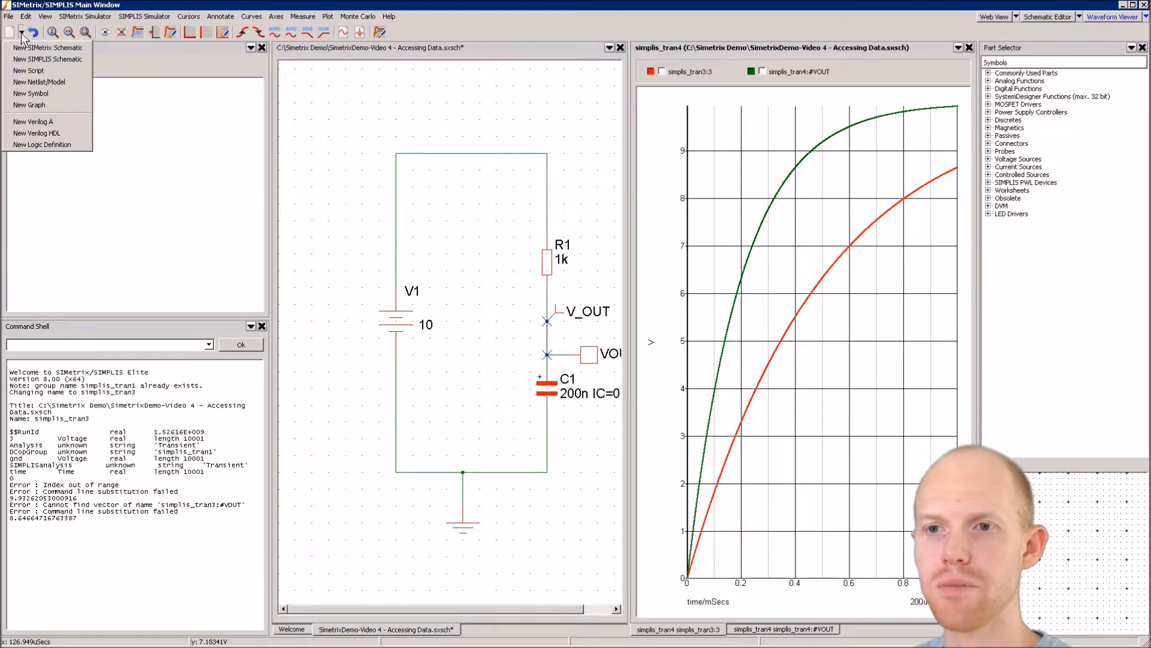
pyautogui.click(29, 69)
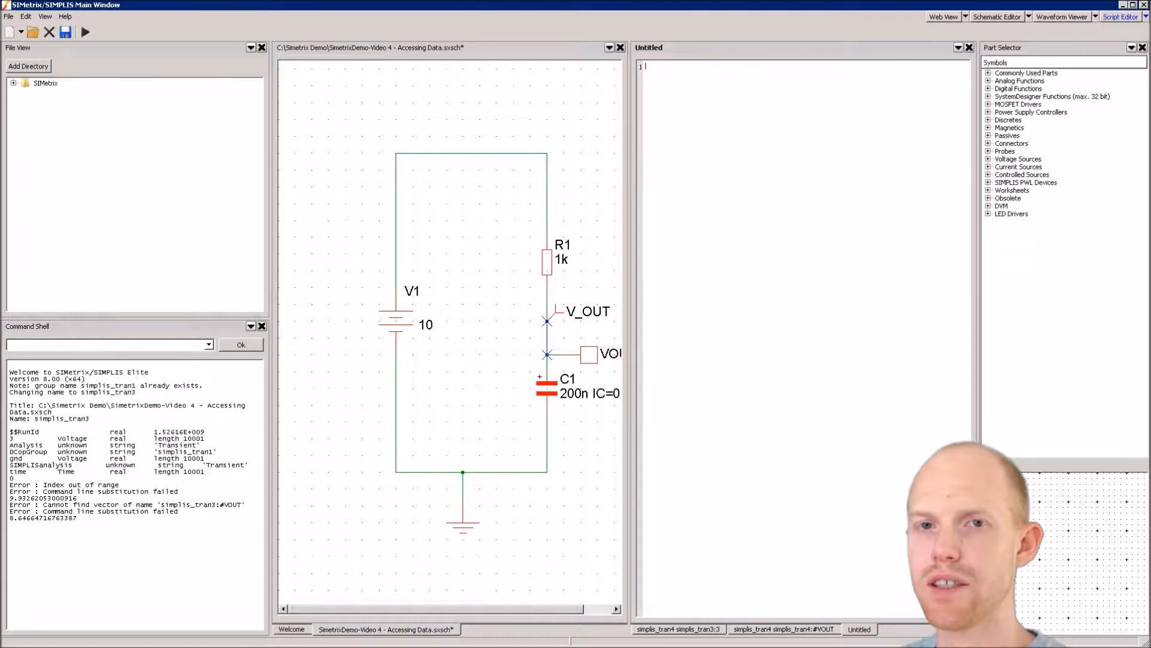
pyautogui.write('let')
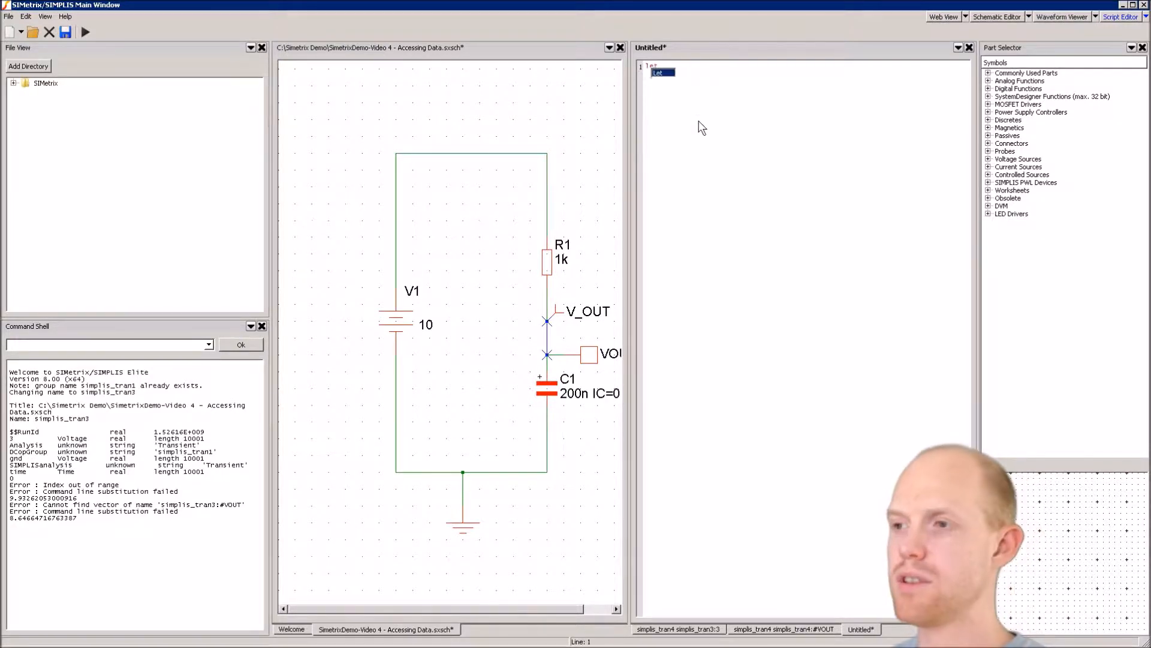
pyautogui.write(' ve')
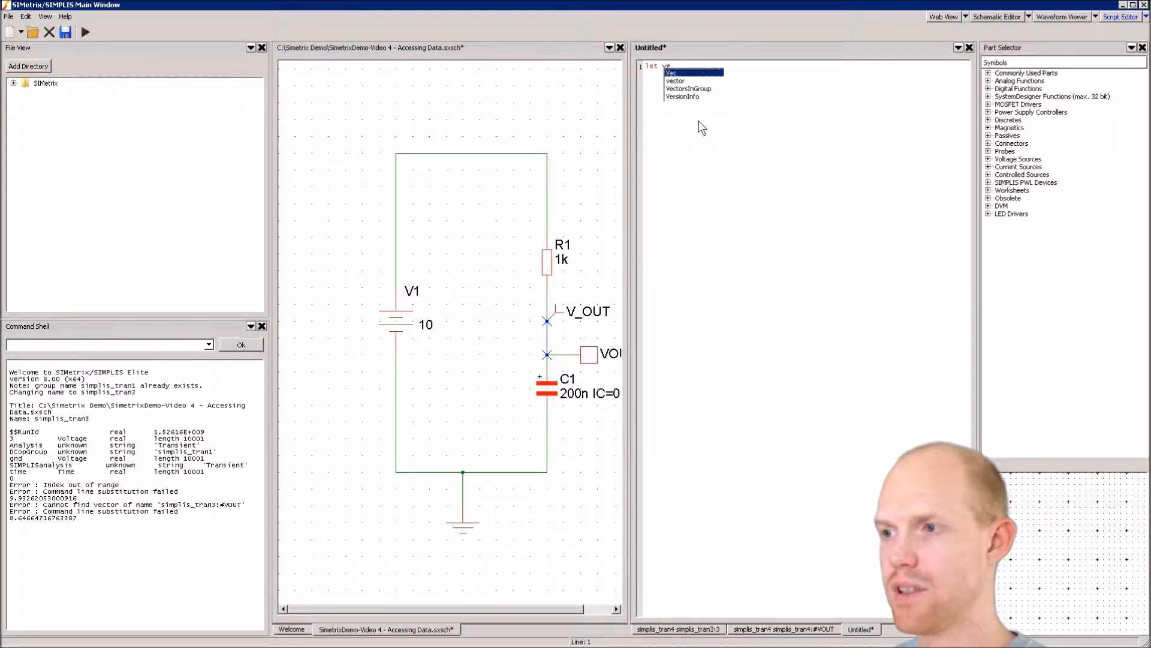
pyautogui.press('BackSpace')
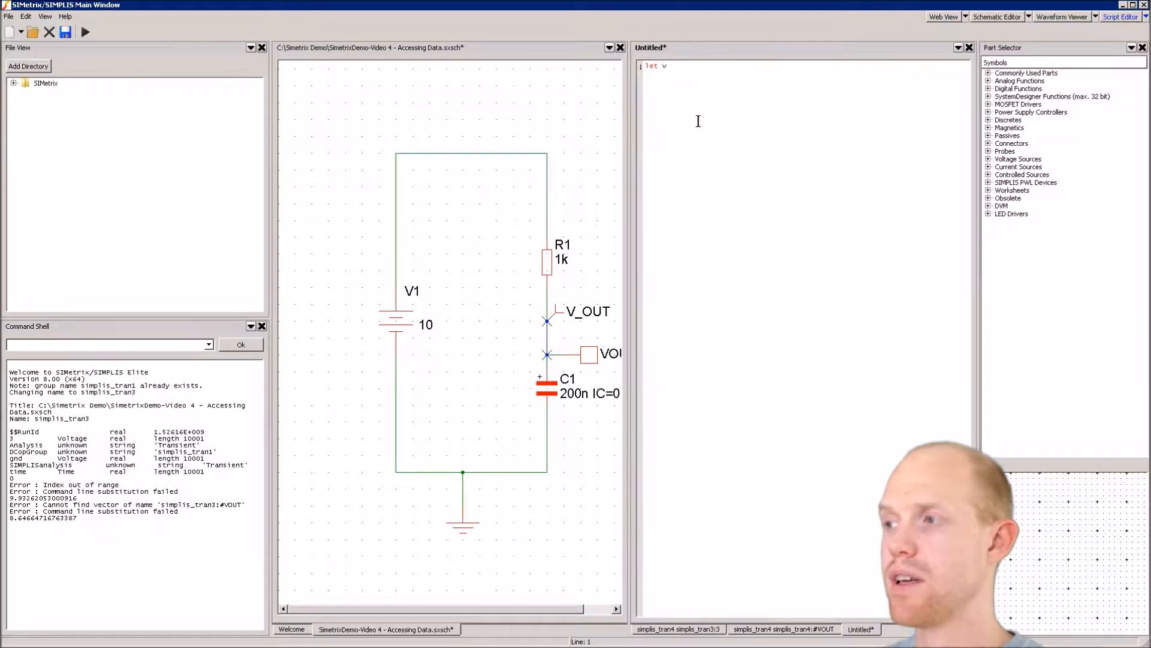
pyautogui.write('=')
pyautogui.write('simplis_tran4:#VOUT')
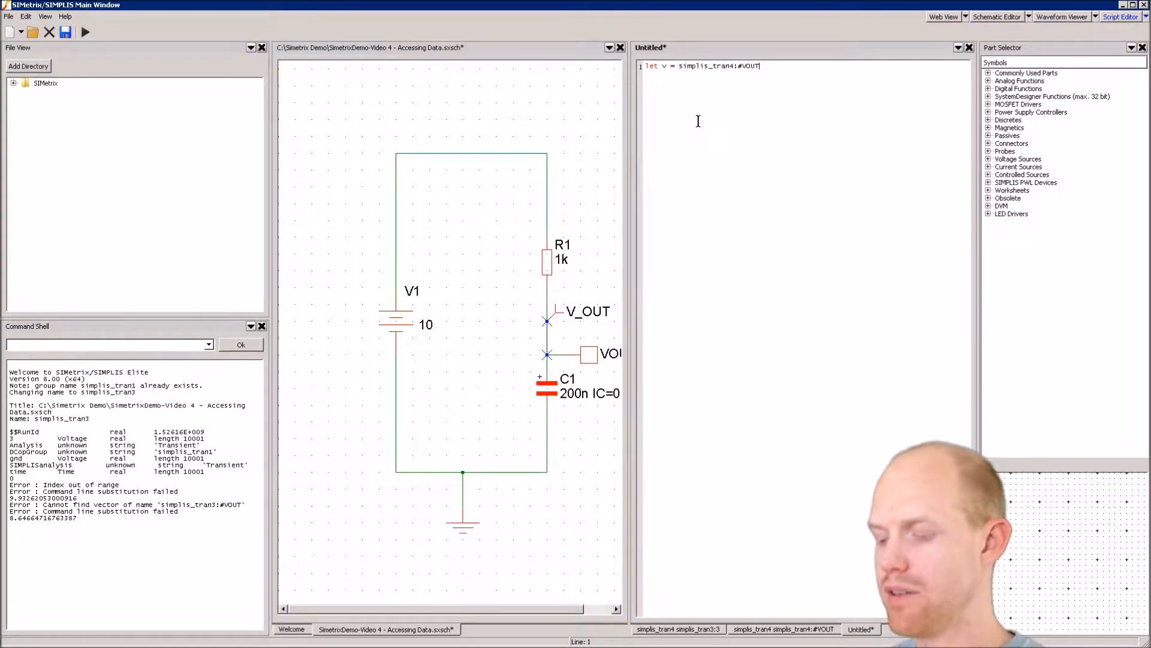
pyautogui.press('Return')
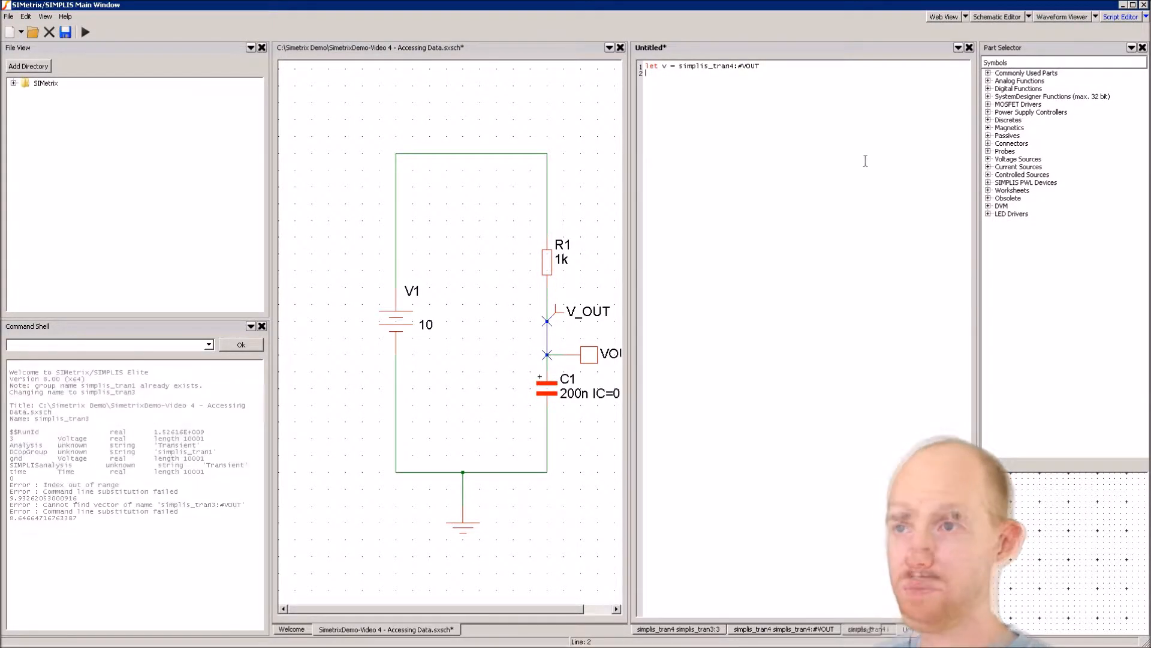
# Step: Begin the script's second line with let i = interp( and read the Interp function's arguments in the ScriptReference.pdf manual
pyautogui.write('let i = ')
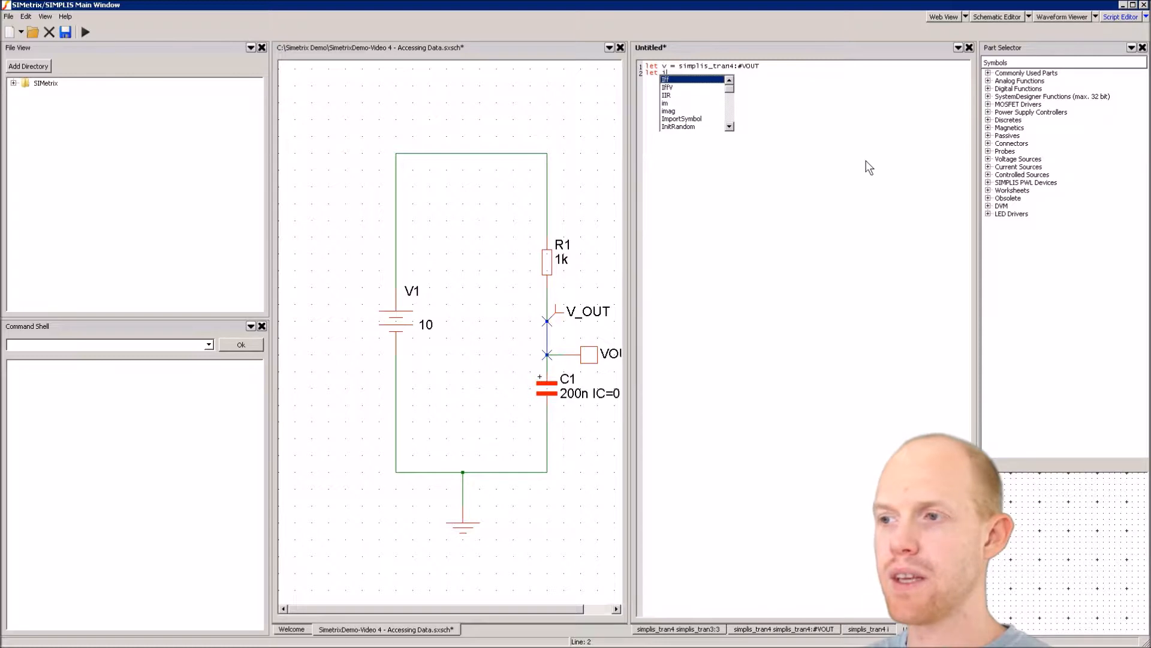
pyautogui.write('interp(')
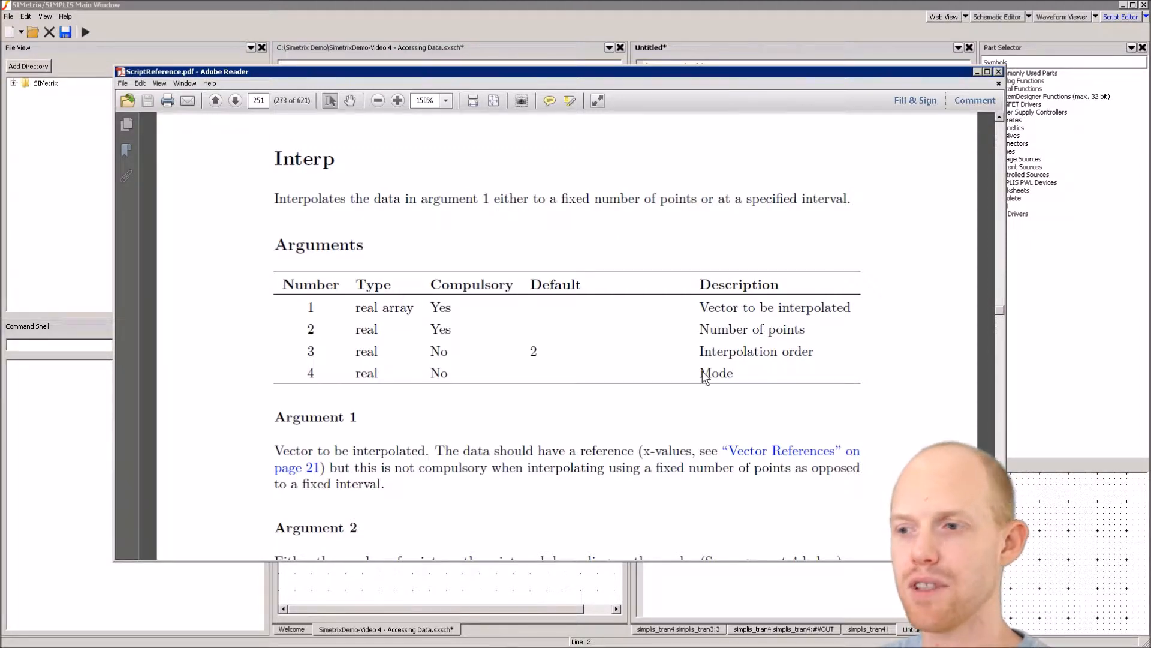
pyautogui.scroll(-5, 705, 378)
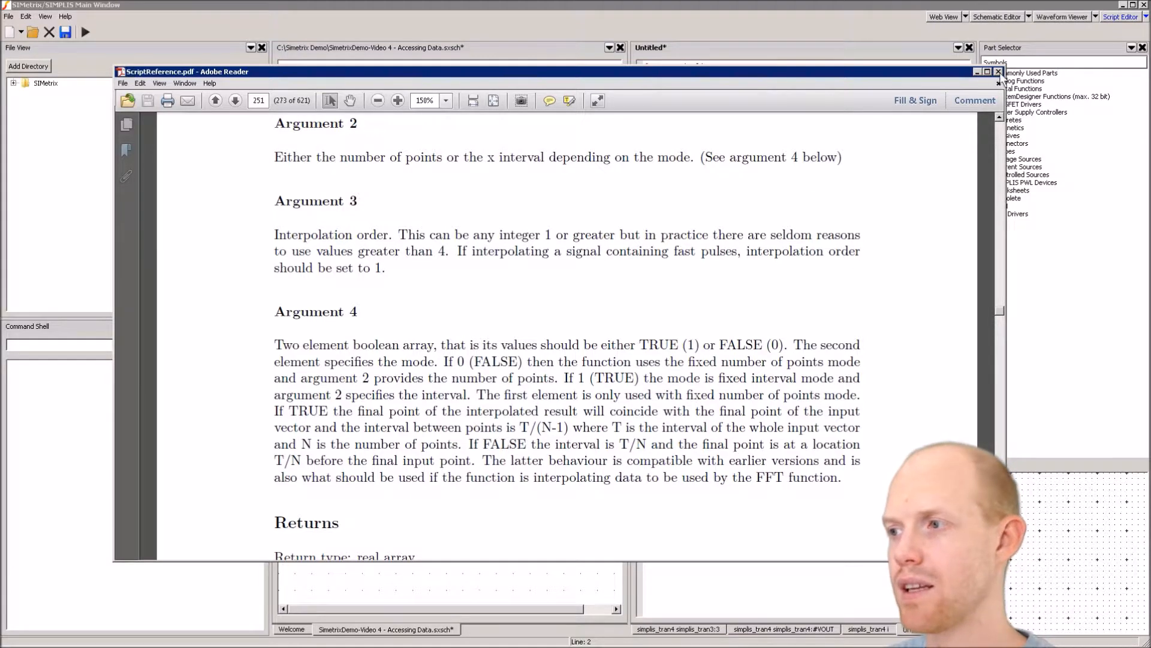
pyautogui.click(999, 72)
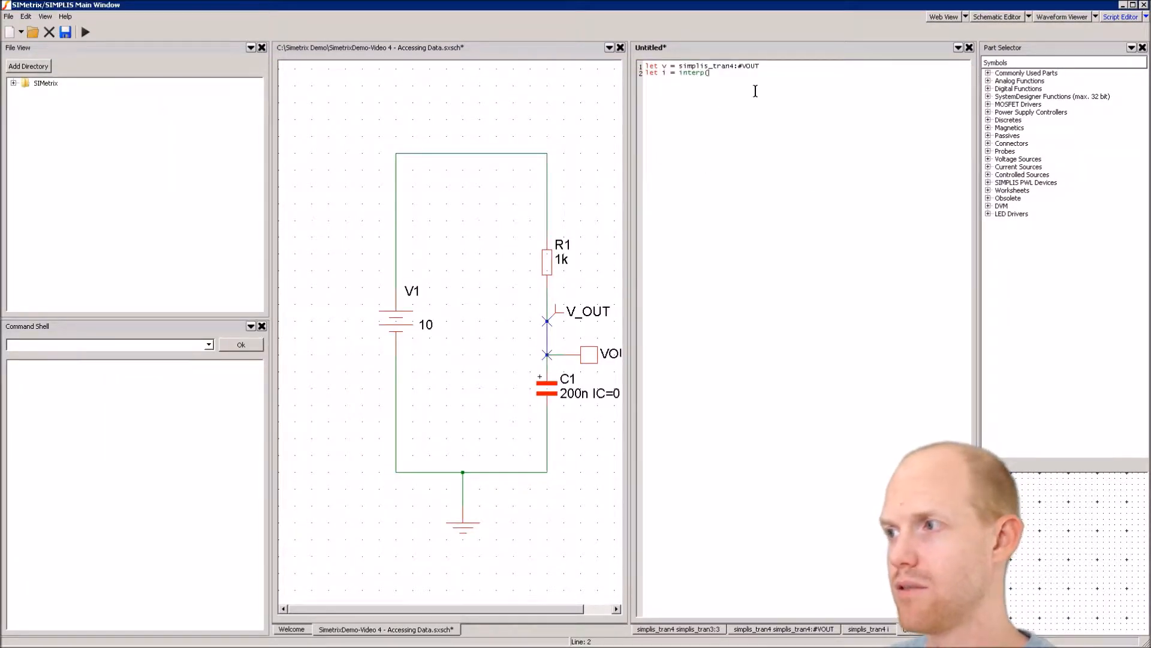
# Step: Complete the second script line as let i = interp(v,100u,1,[1,1])
pyautogui.write('v')
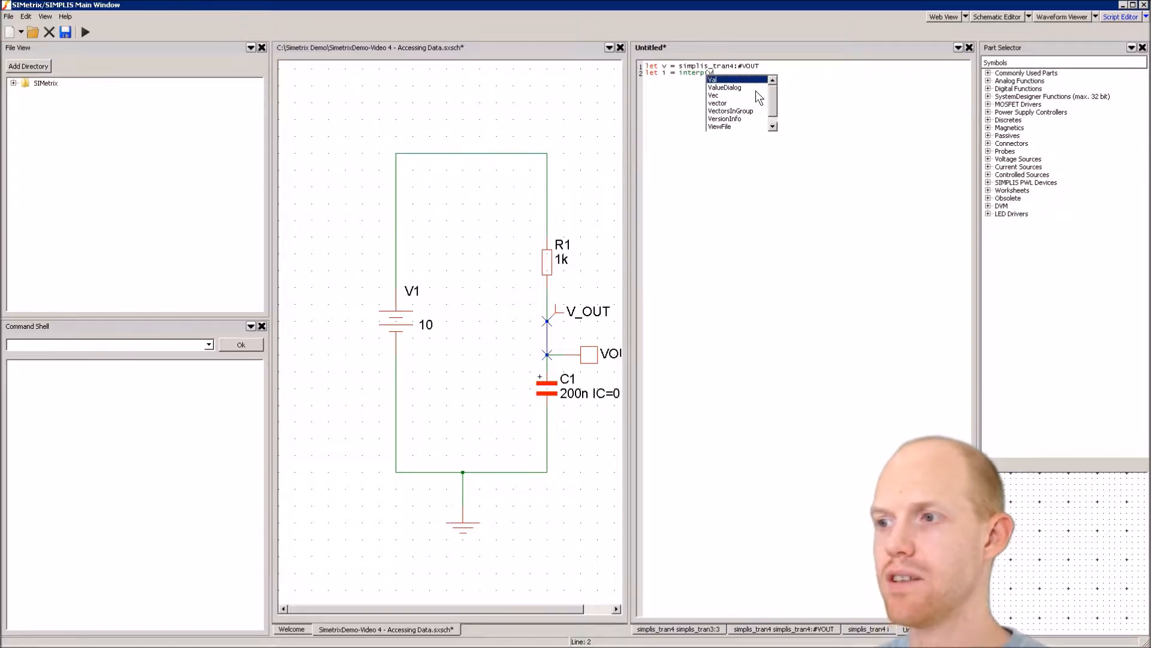
pyautogui.write(', ')
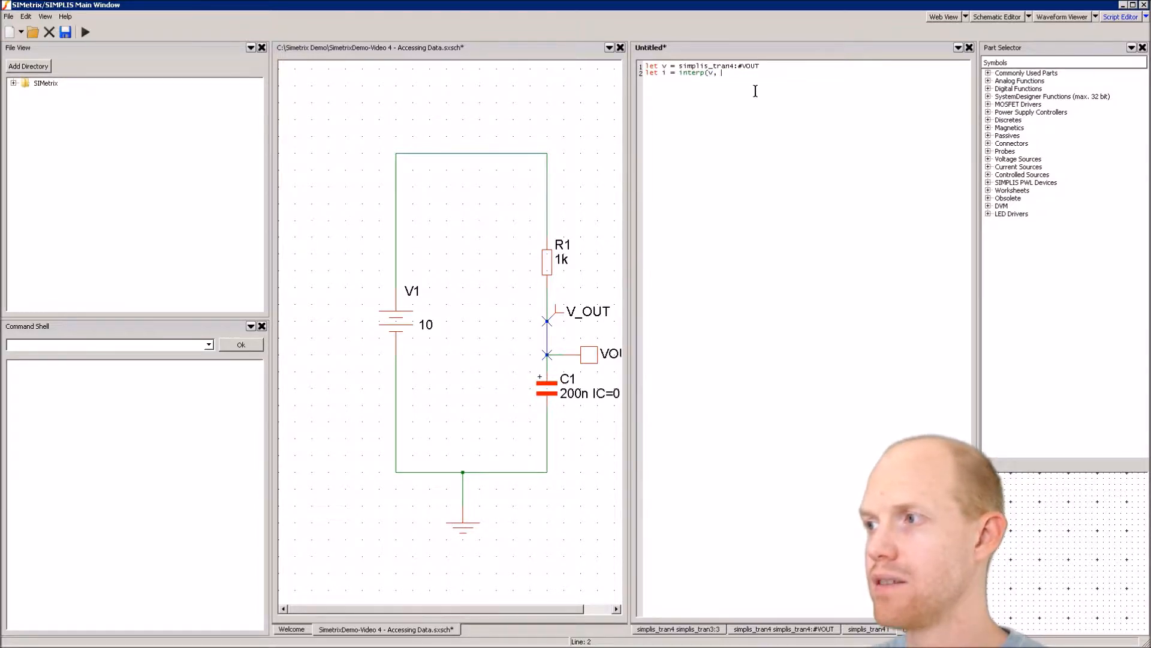
pyautogui.write('100u,1')
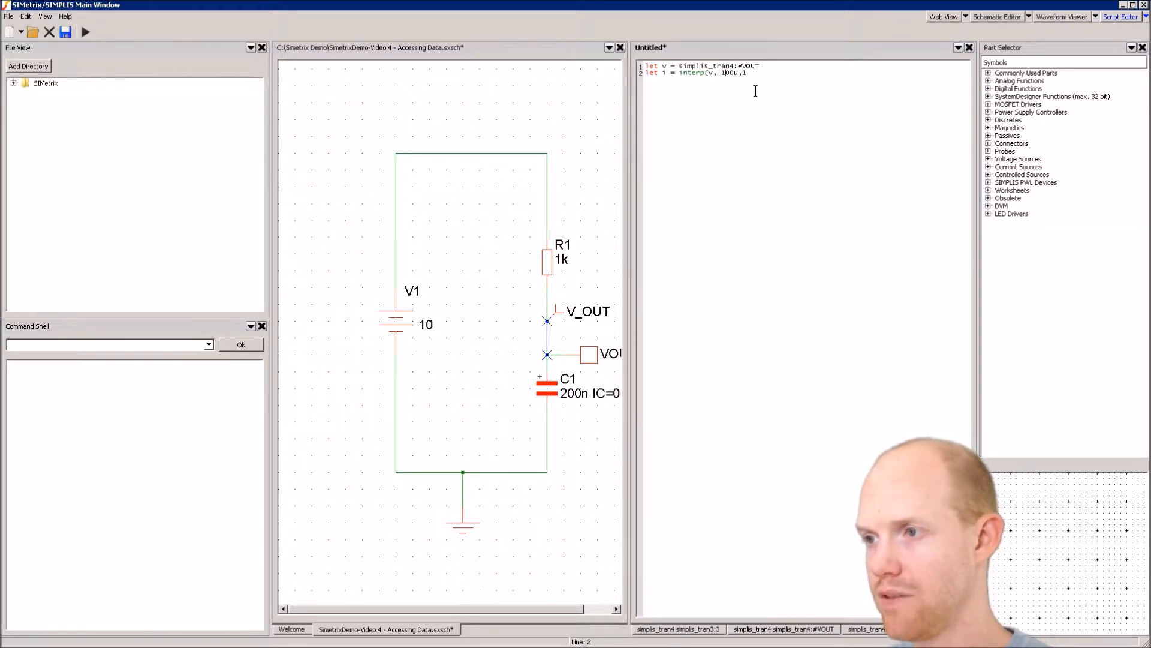
pyautogui.press('Delete')
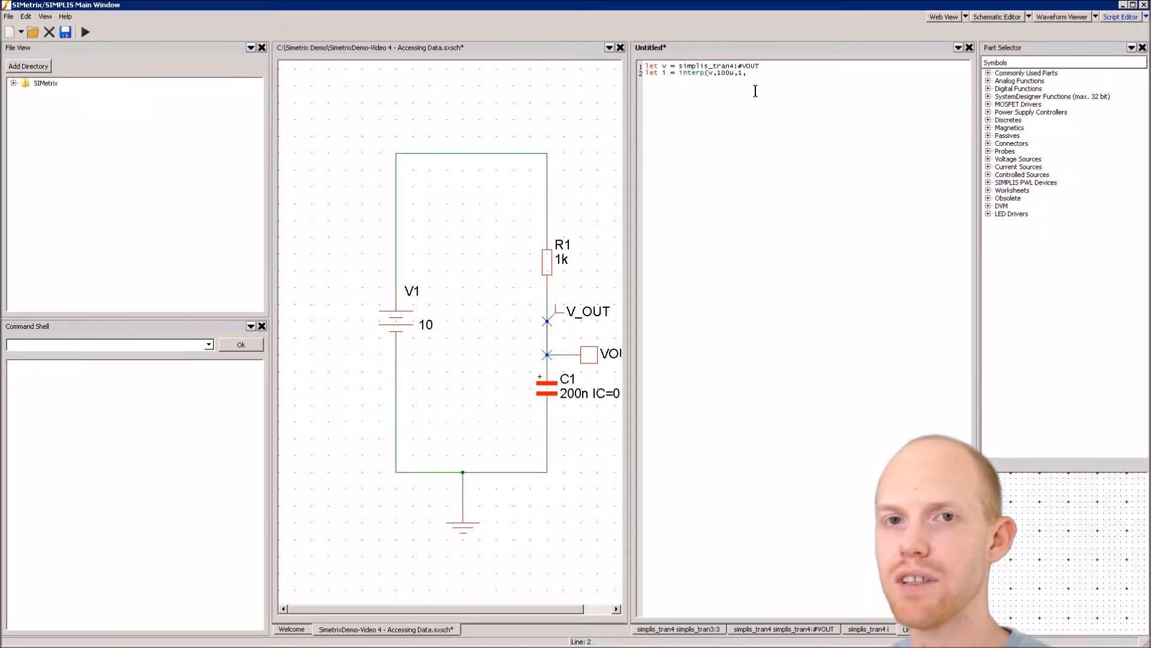
pyautogui.write('[1,1]) ')
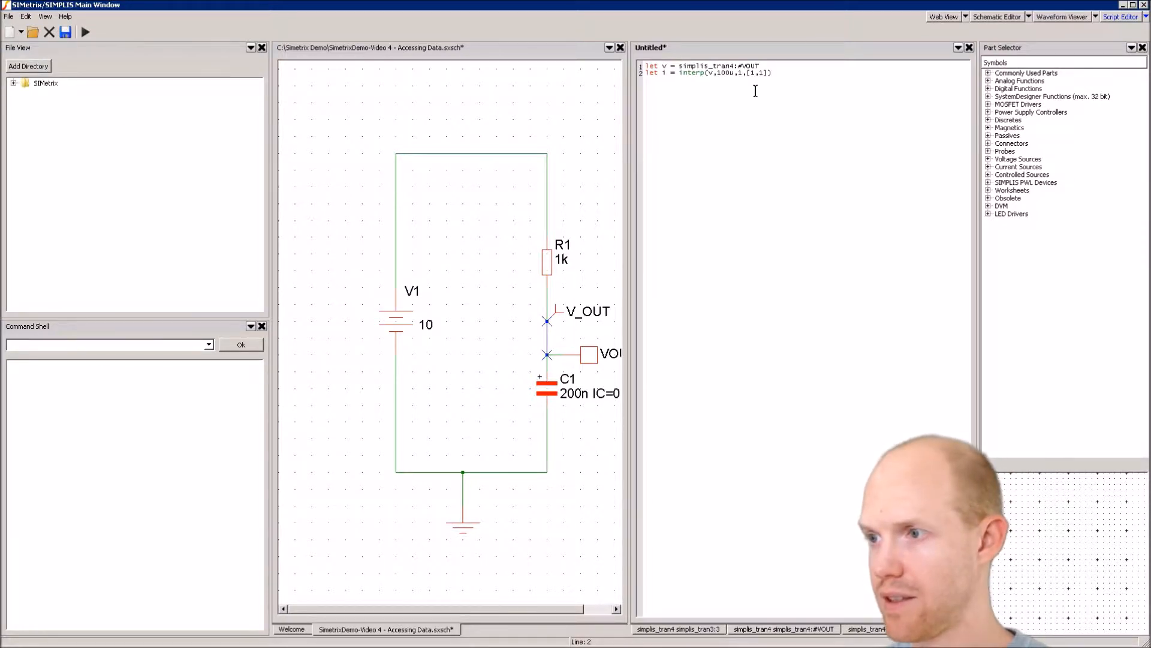
# Step: Add plot i as the script's third line and run the script
pyautogui.write('plot')
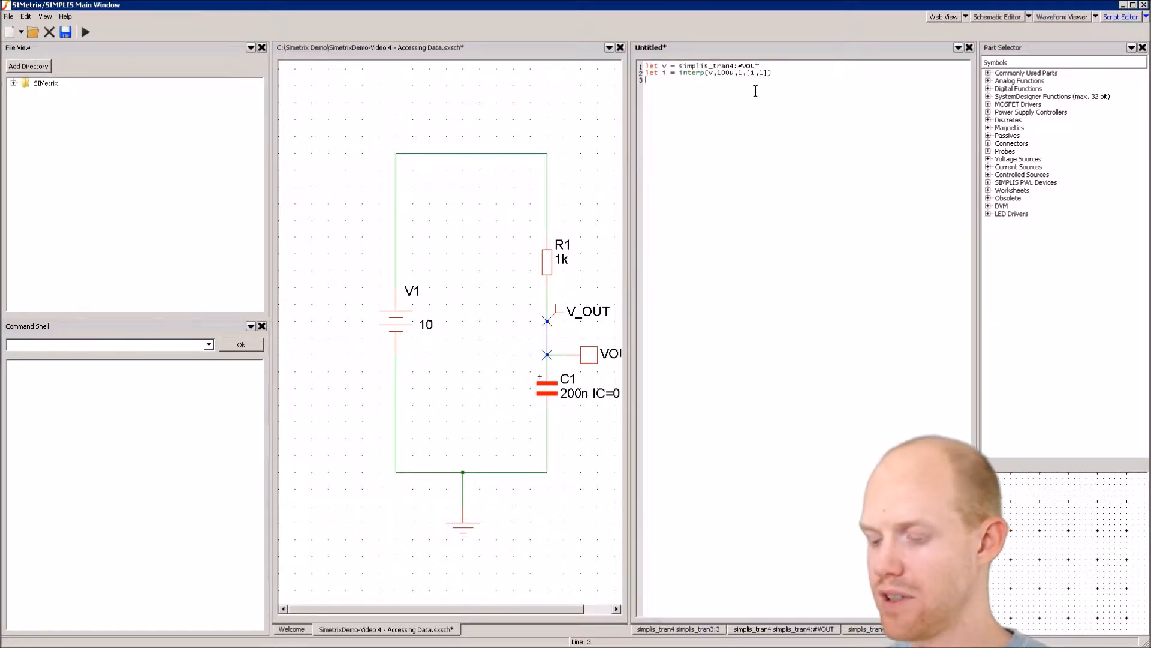
pyautogui.write('i')
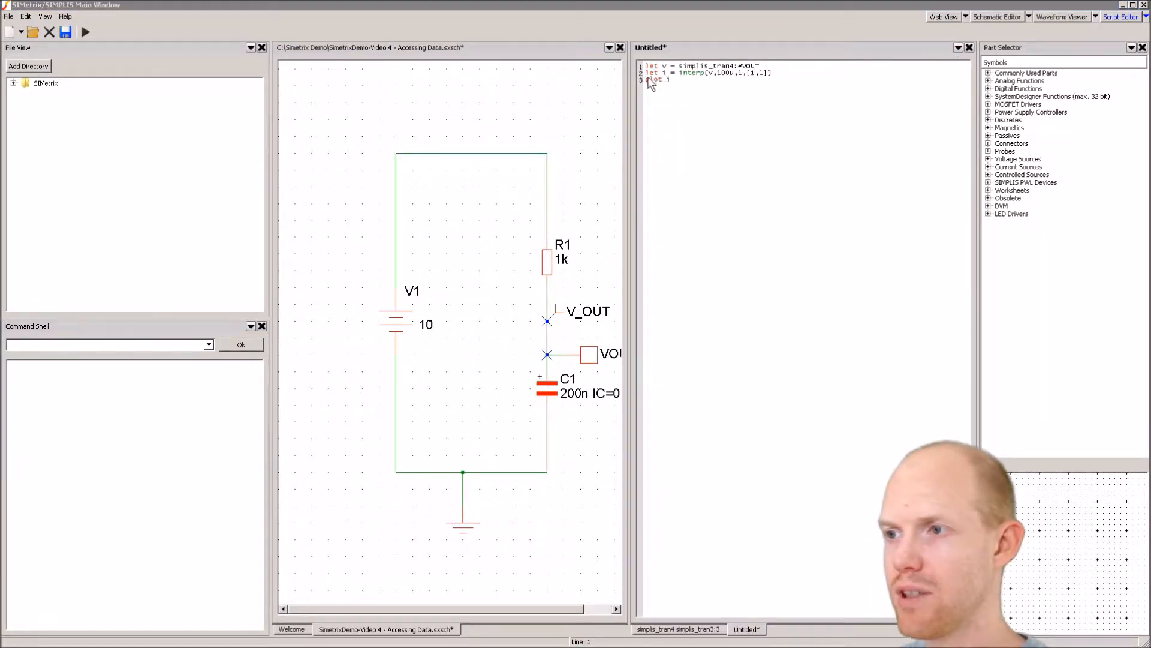
pyautogui.click(648, 79)
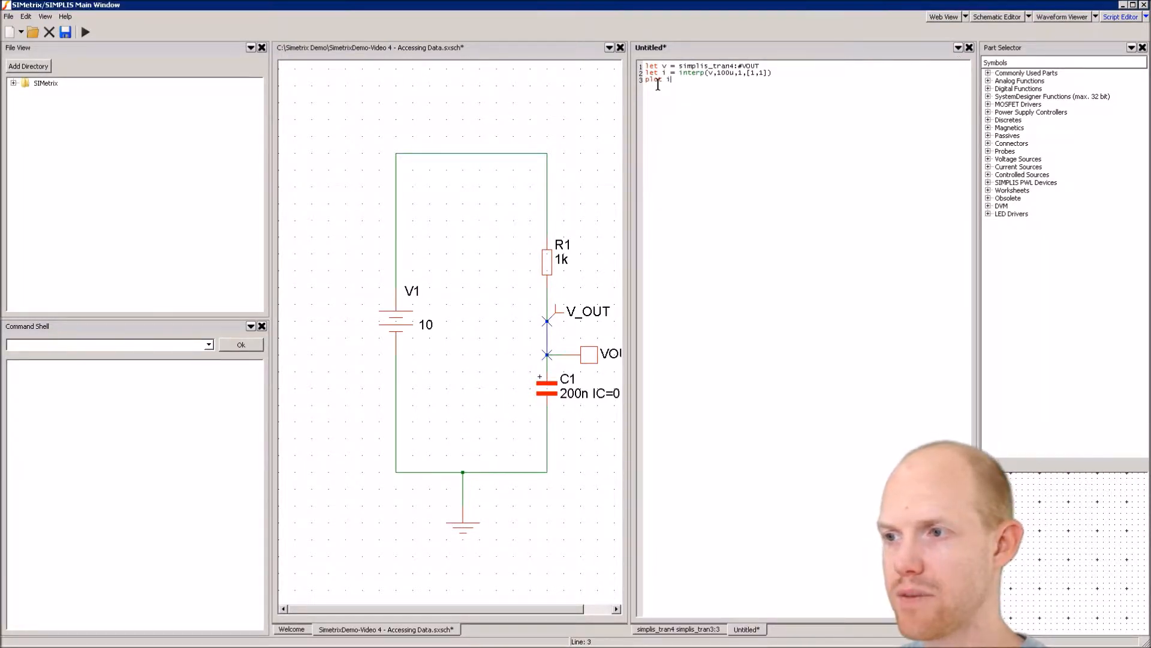
pyautogui.click(87, 29)
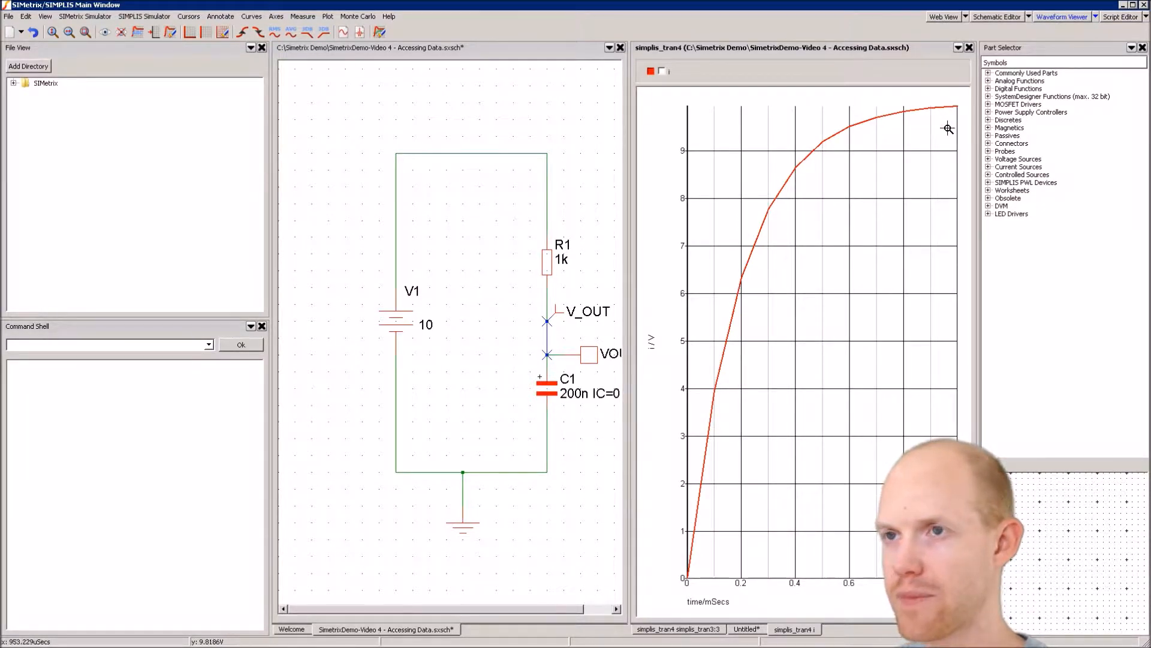
# Step: Set the interp interval in the script to 10u and run the script again
pyautogui.click(749, 629)
pyautogui.click(730, 71)
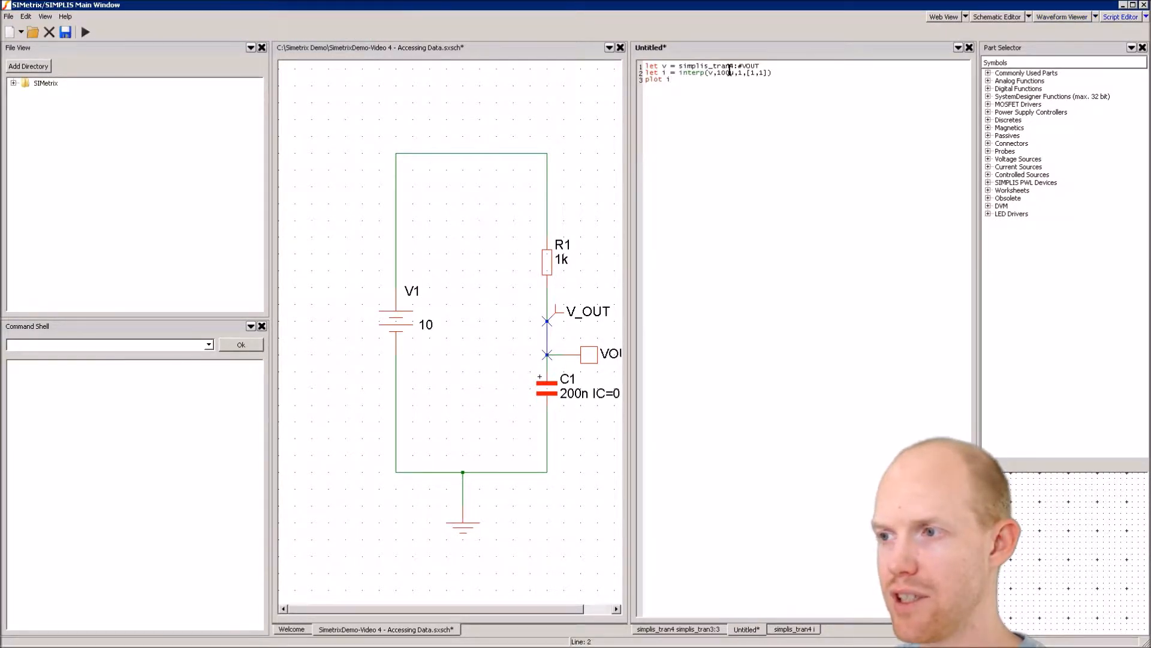
pyautogui.press('BackSpace')
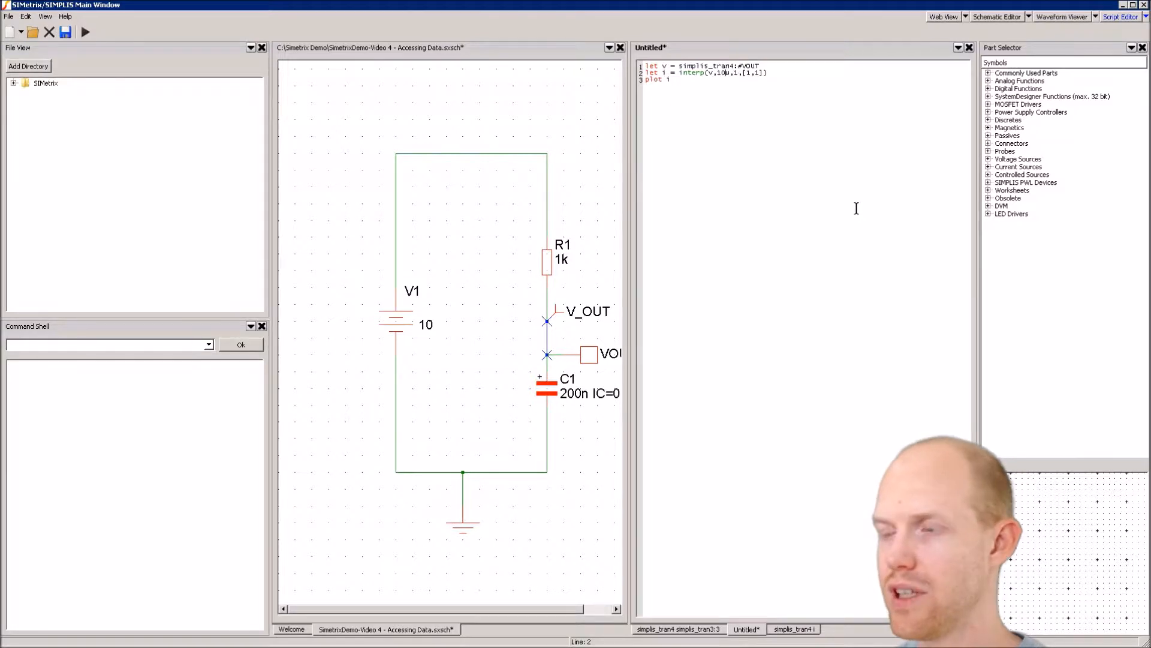
pyautogui.click(85, 33)
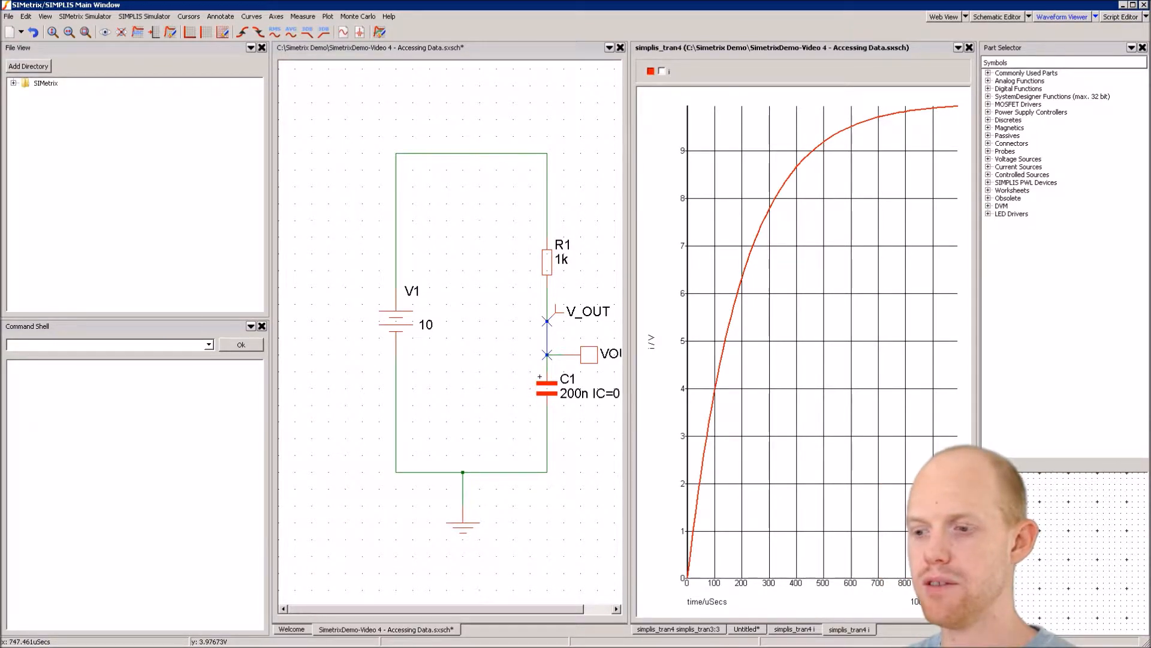
# Step: Read the Range function's arguments in the ScriptReference.pdf manual, and examine the graph plotted with the 100u interval
pyautogui.hotkey('alt', 'Tab')
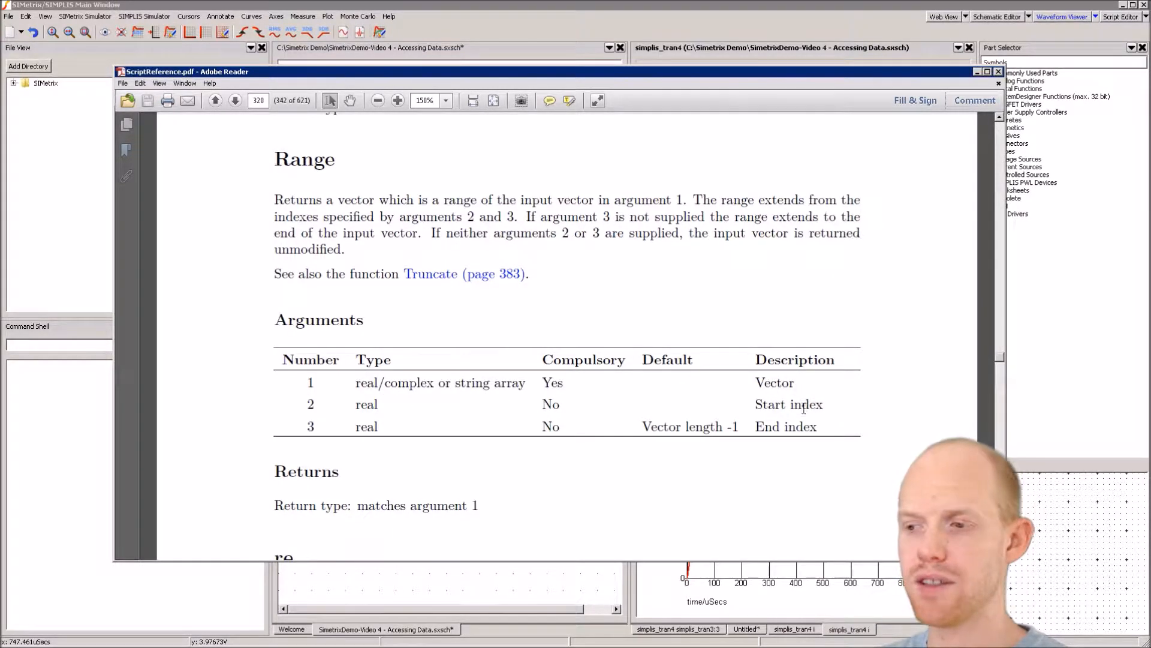
pyautogui.click(978, 72)
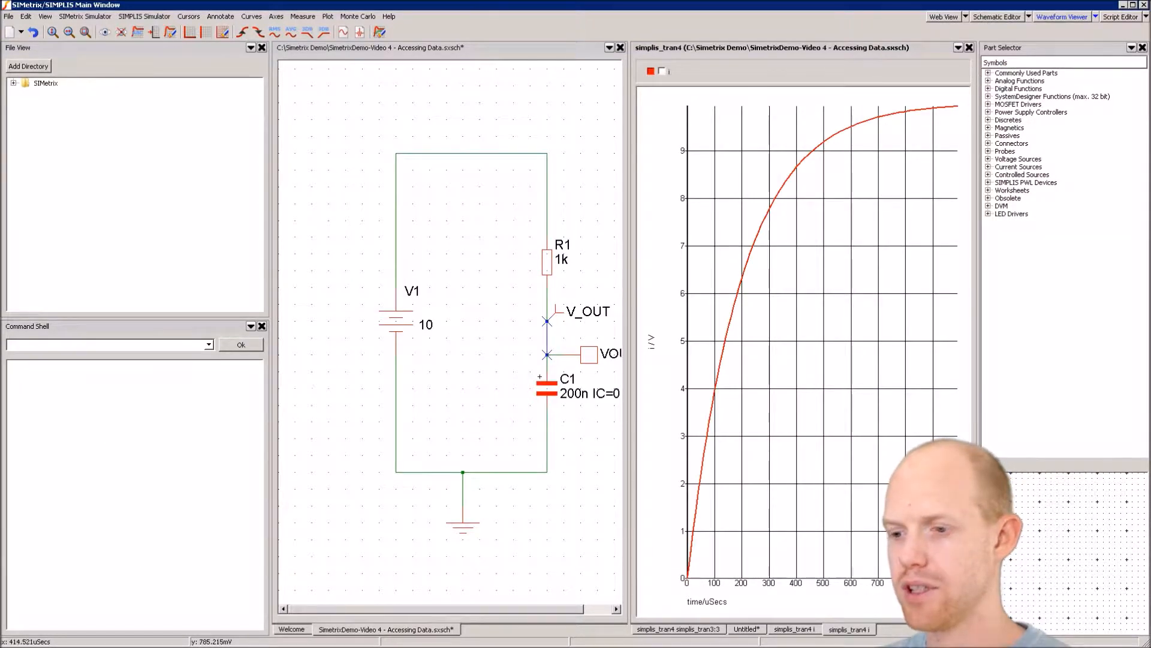
pyautogui.click(795, 630)
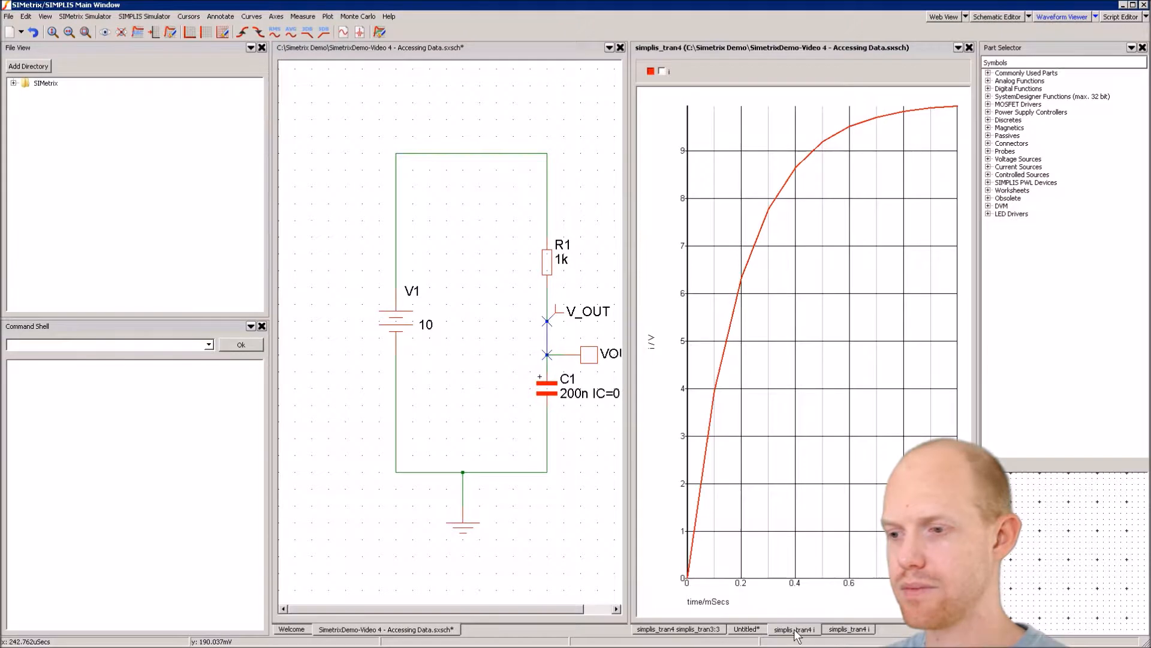
# Step: Insert let r = range(i,40,60) below the interp line, checking the 10u graph's time axis to choose the indexes
pyautogui.click(757, 631)
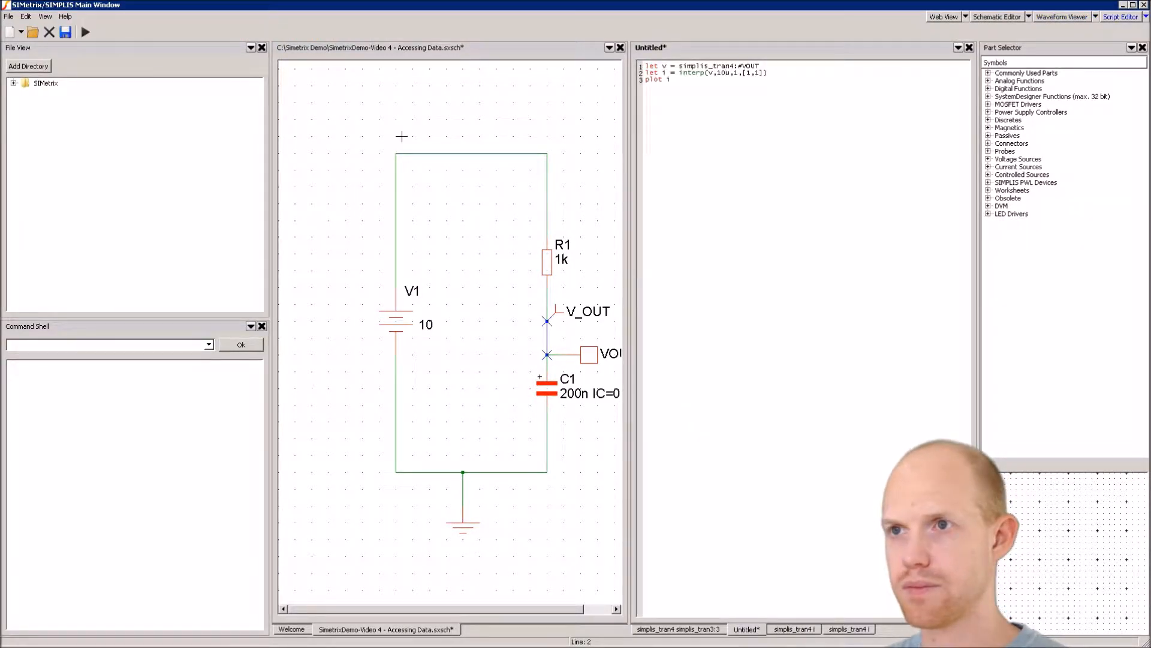
pyautogui.click(789, 75)
pyautogui.press('Return')
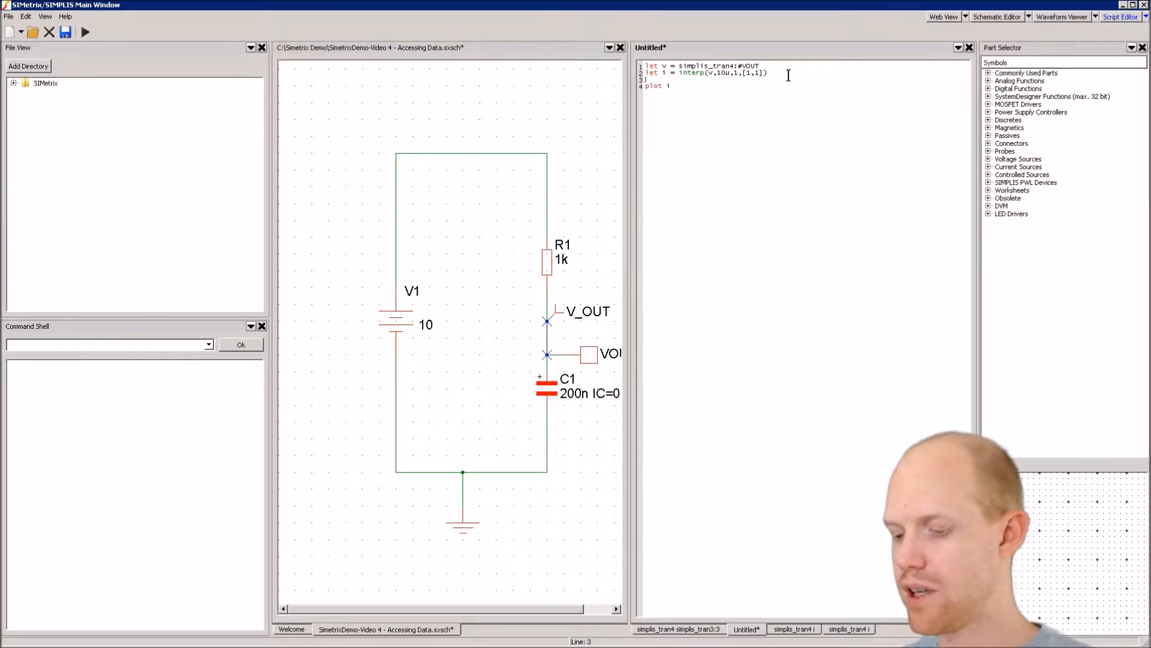
pyautogui.write('let r')
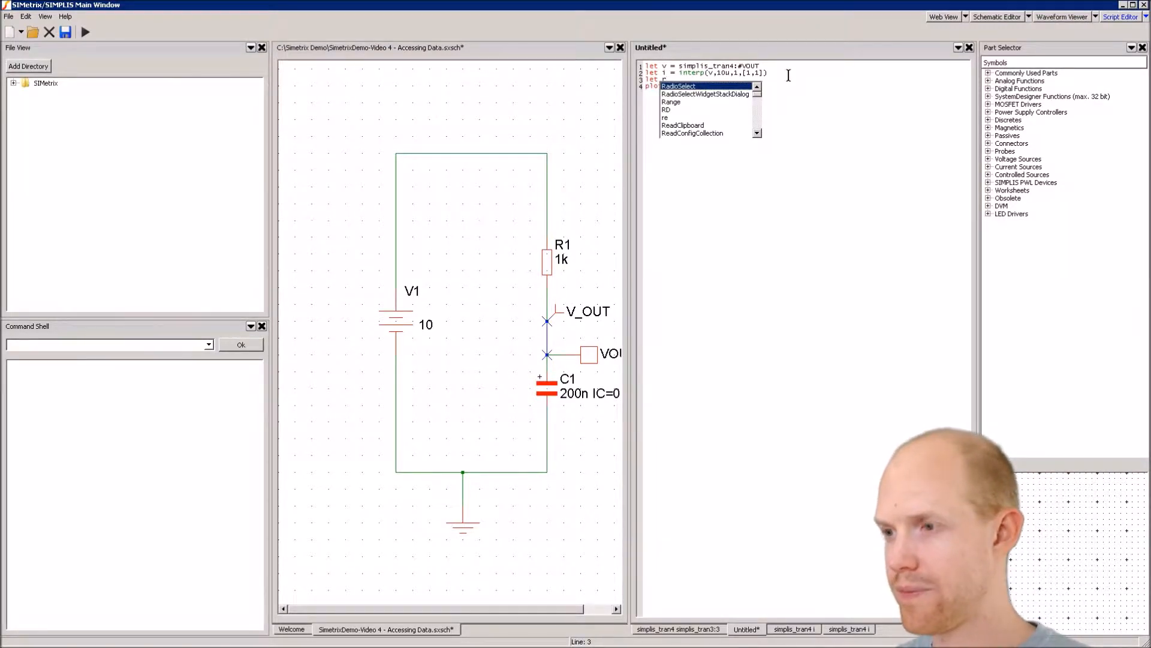
pyautogui.write(' = range(')
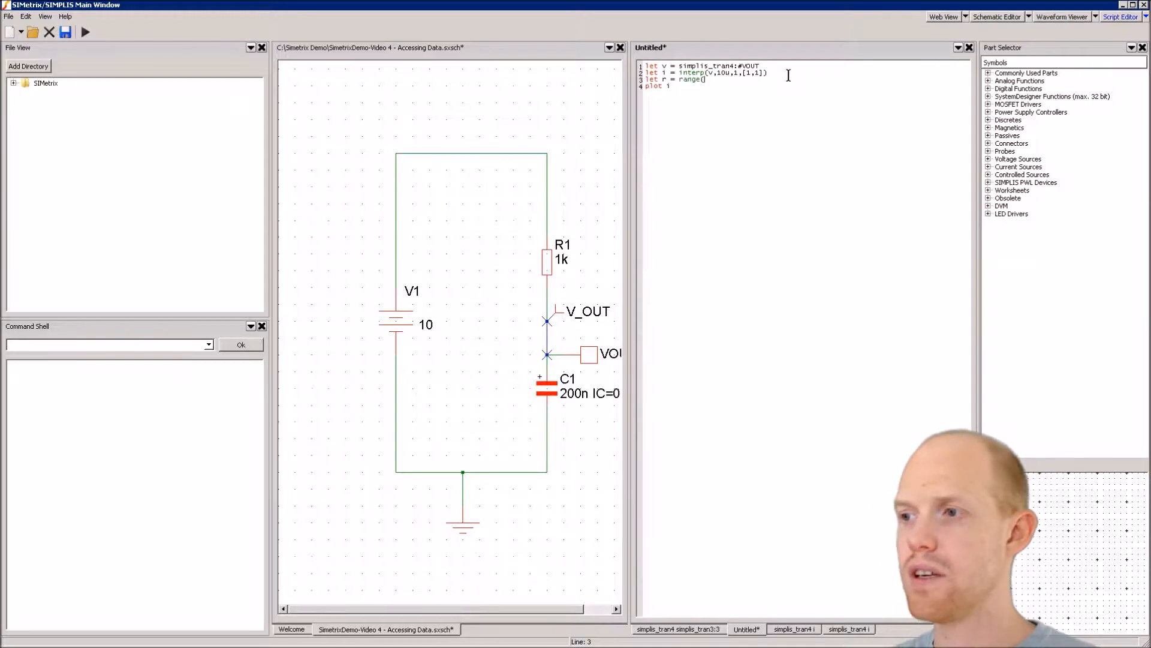
pyautogui.write('i,')
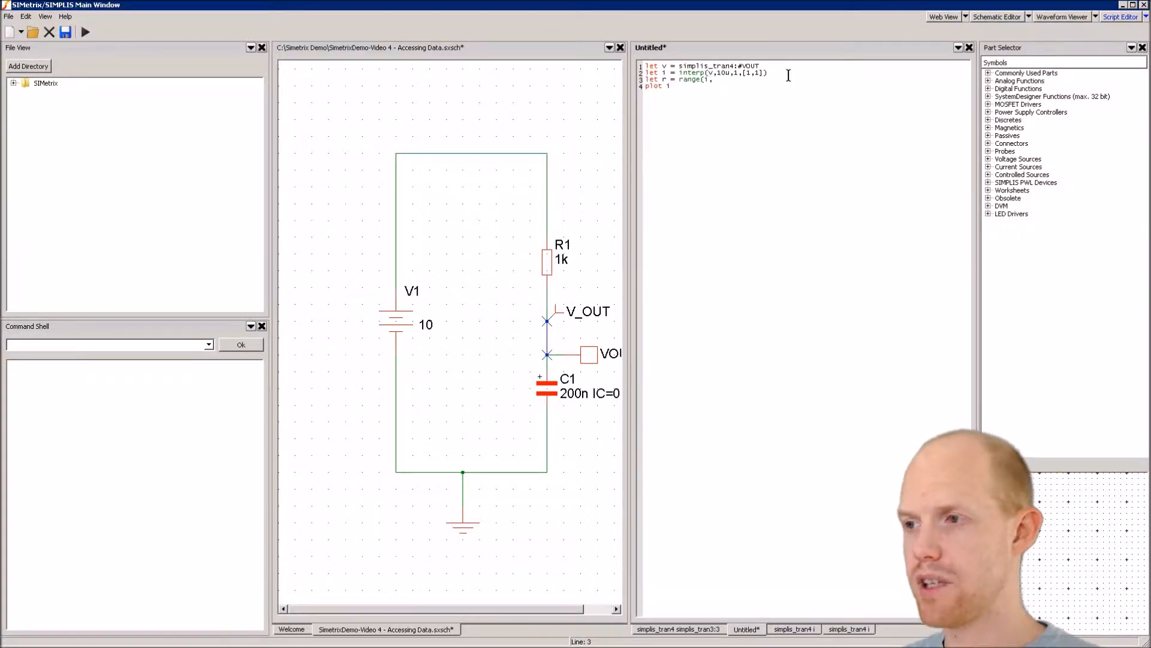
pyautogui.click(838, 630)
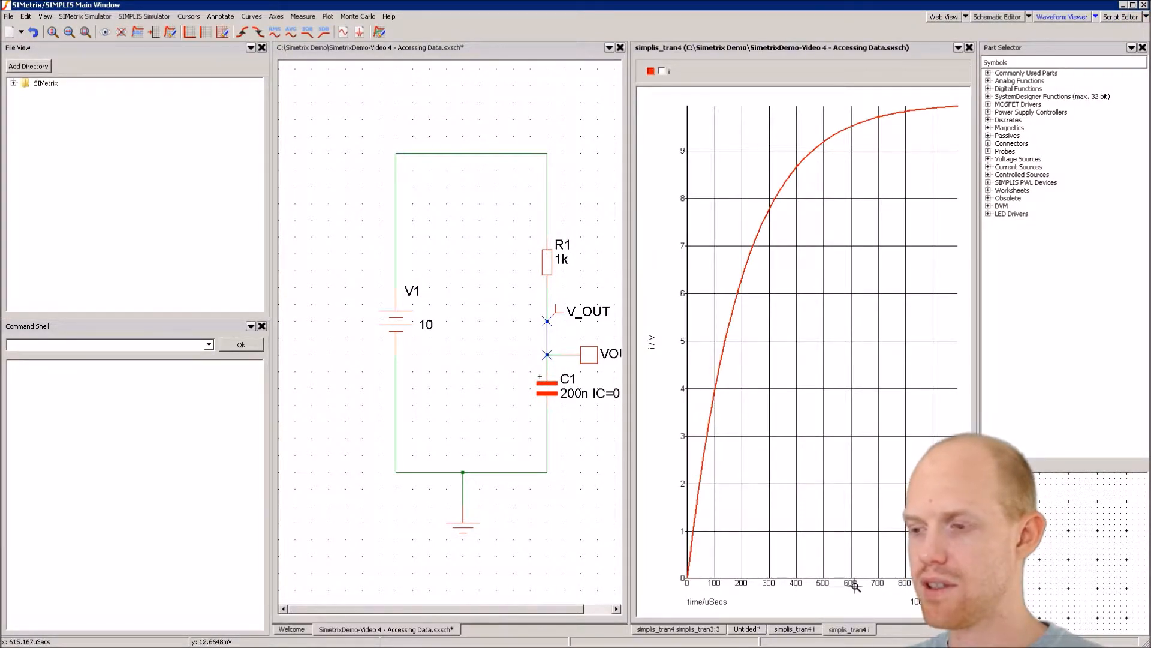
pyautogui.click(745, 629)
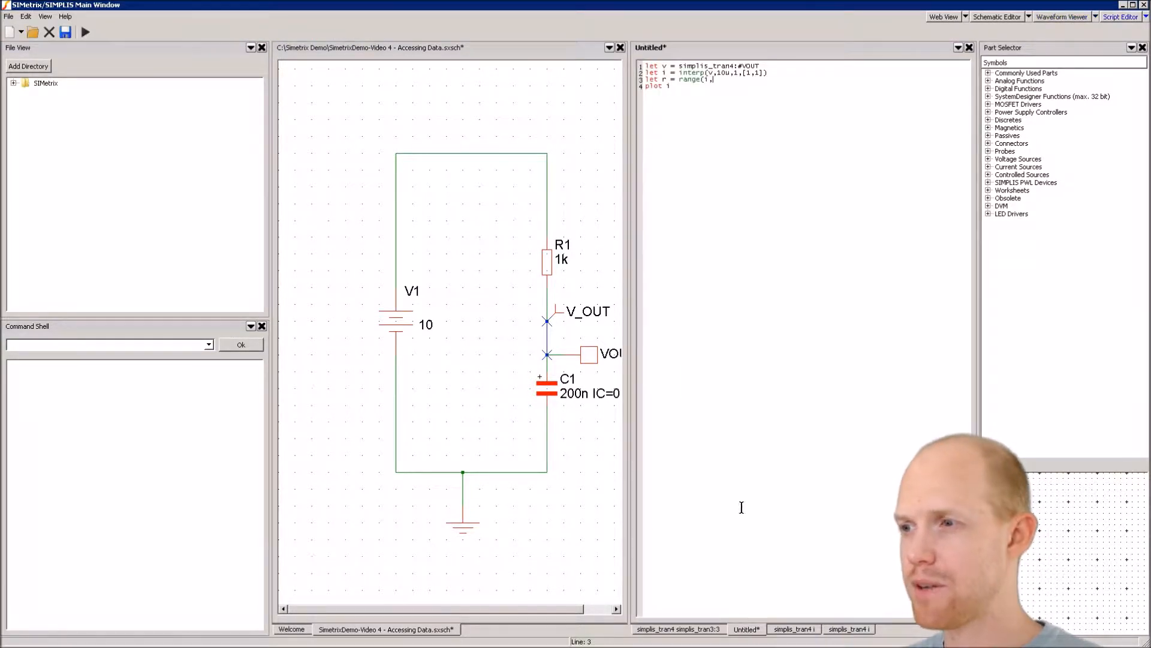
pyautogui.doubleClick(723, 73)
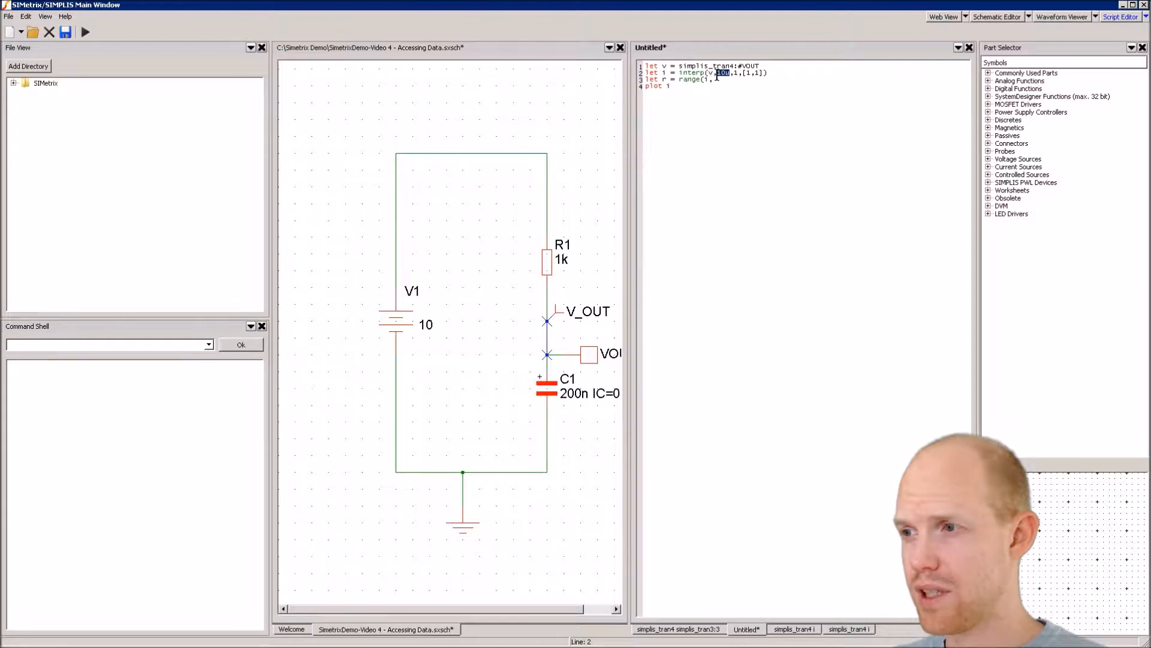
pyautogui.click(726, 83)
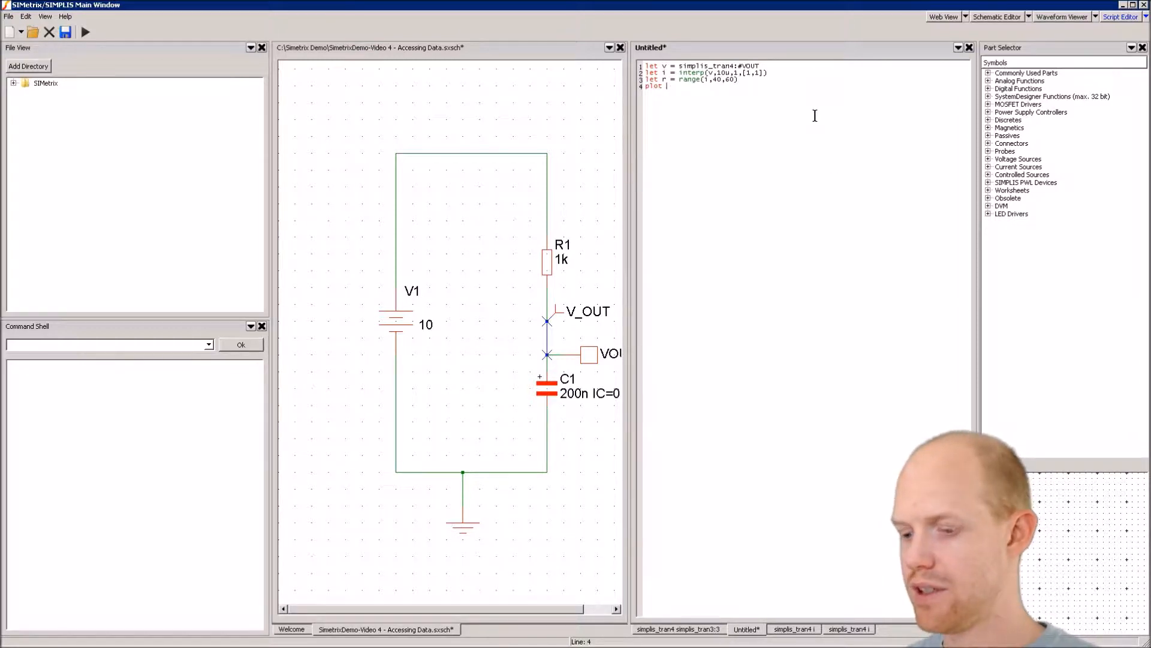
# Step: Make the script's last line plot r instead of i and run the script
pyautogui.write('r')
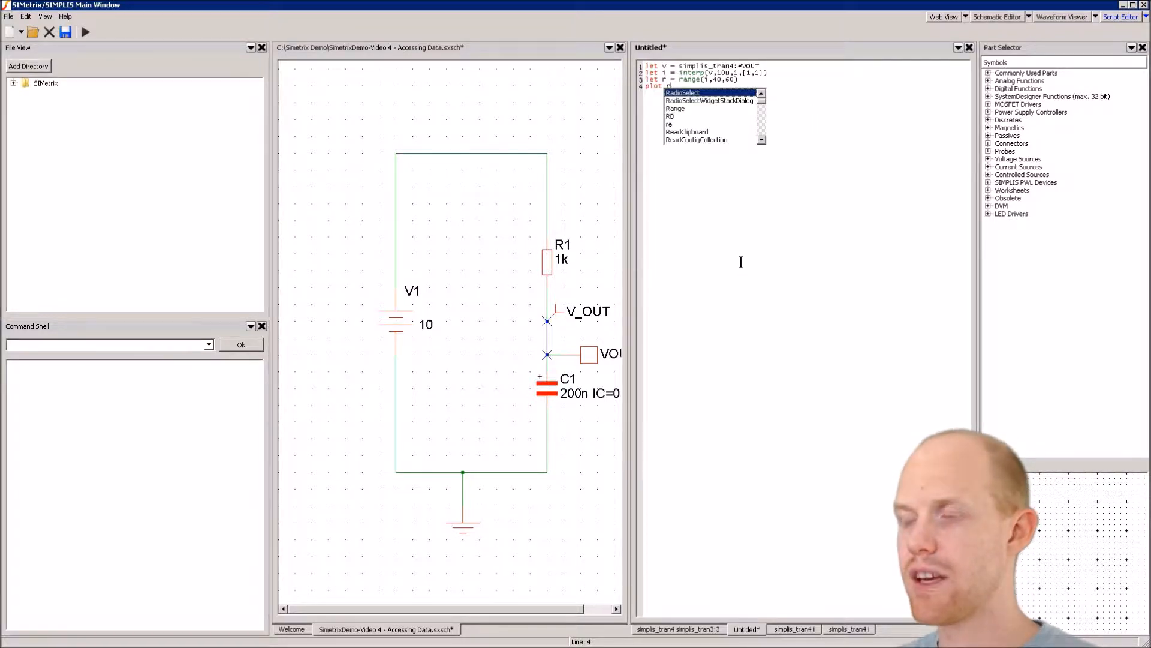
pyautogui.press('Escape')
pyautogui.click(87, 32)
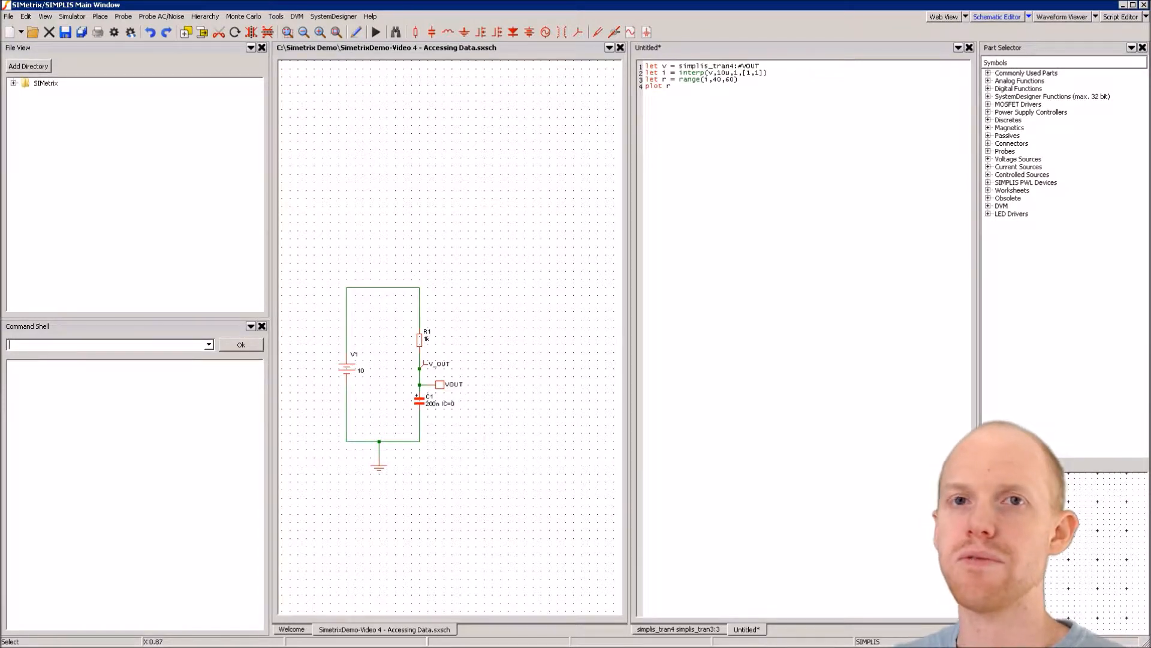
# Step: Switch the schematic from SIMPLIS to SIMetrix simulator mode
pyautogui.click(73, 16)
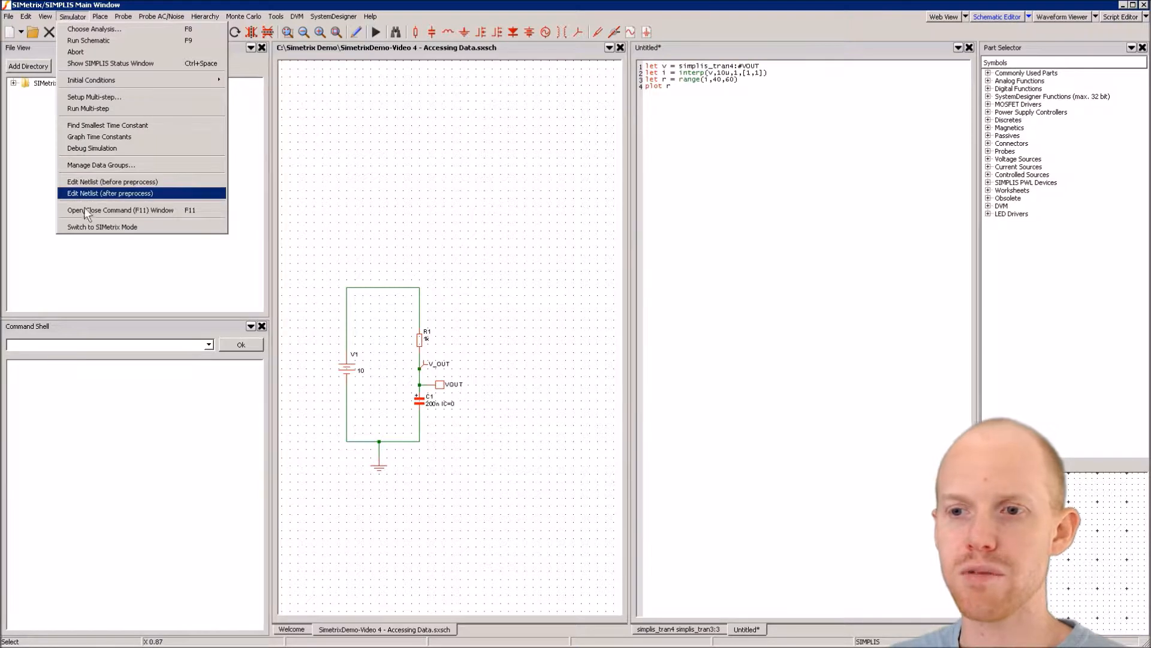
pyautogui.click(91, 227)
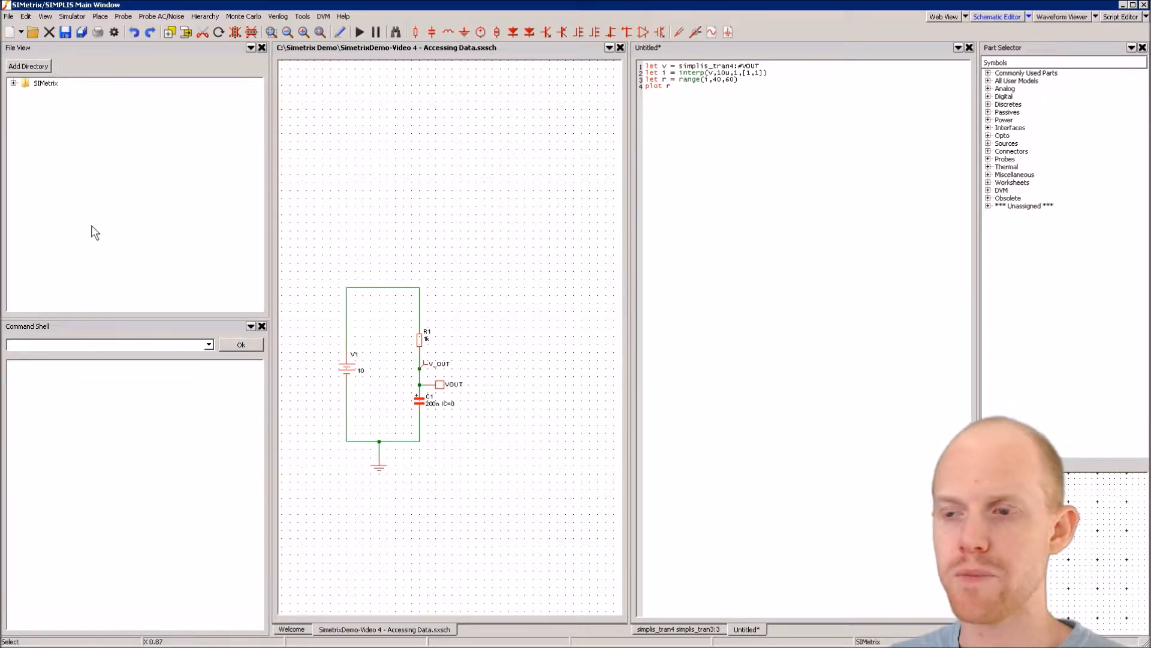
# Step: Place a saturable transformer above the RC circuit, with 1 primary turn and core type E14/3.5/5/R-3C90-P
pyautogui.click(70, 16)
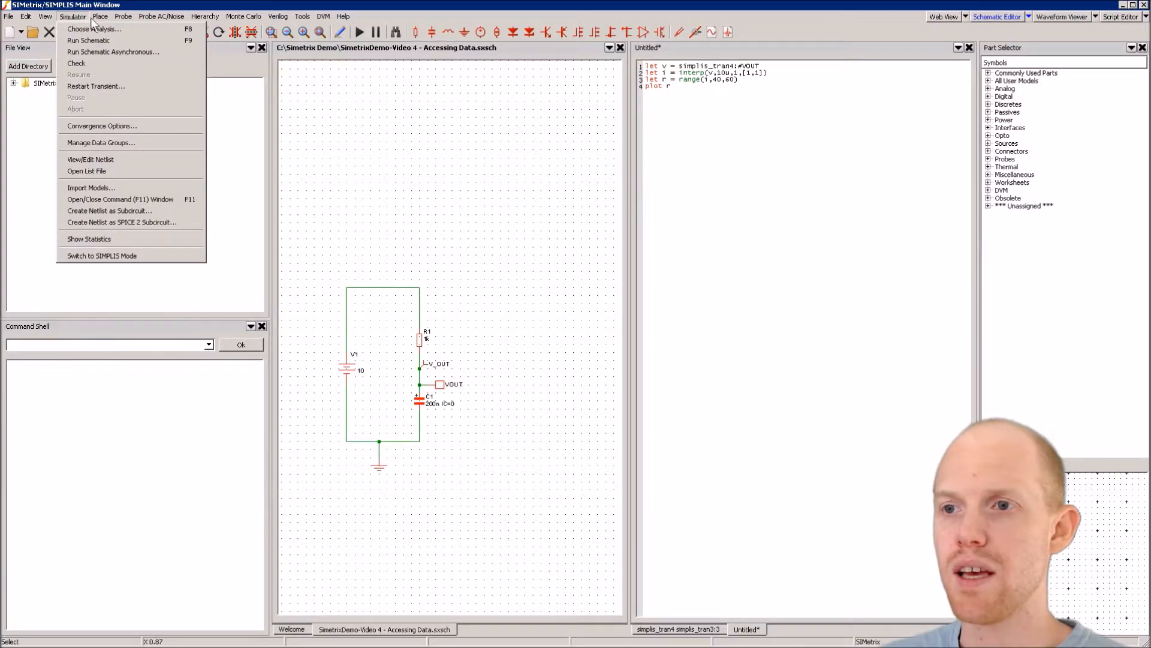
pyautogui.moveTo(117, 17)
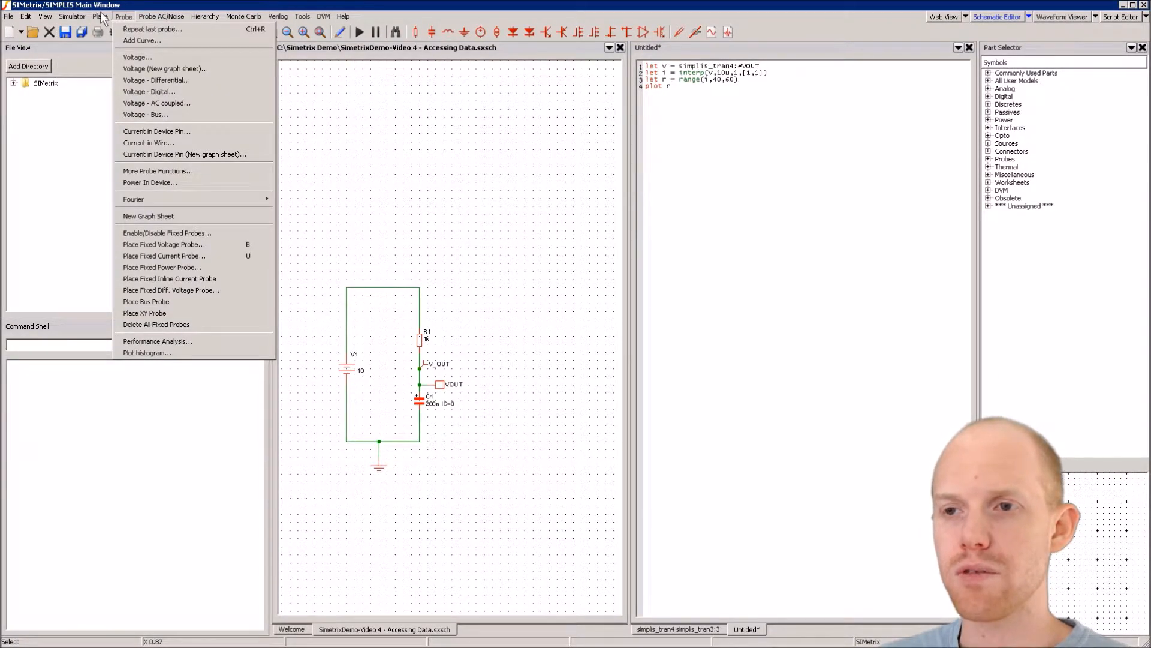
pyautogui.moveTo(127, 146)
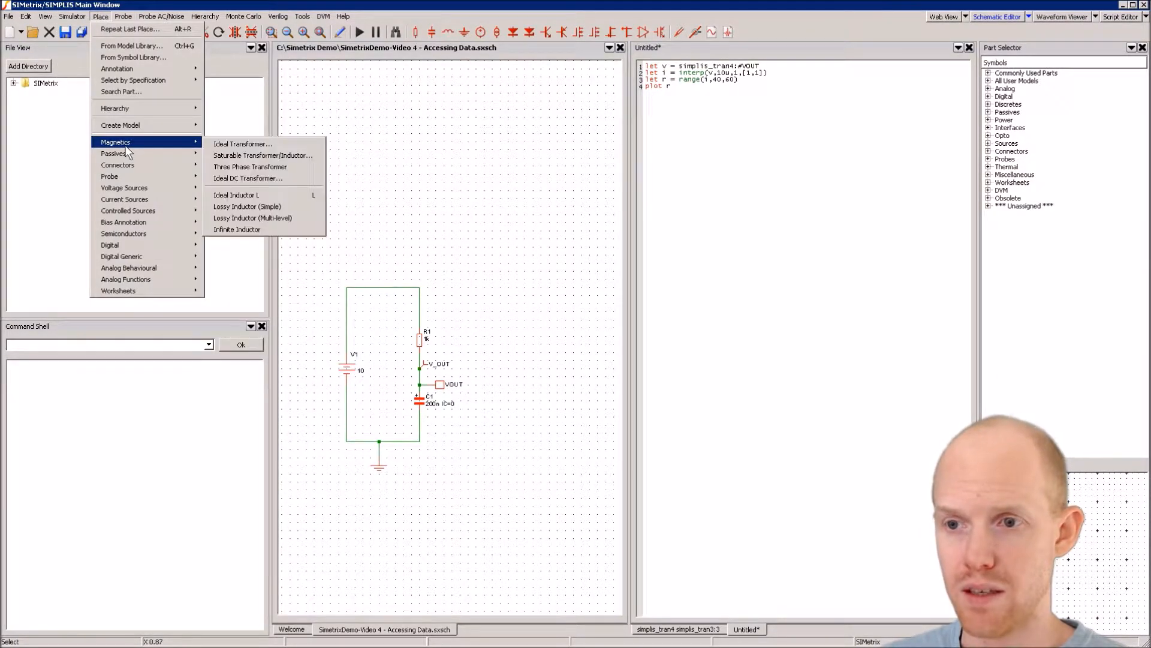
pyautogui.click(243, 154)
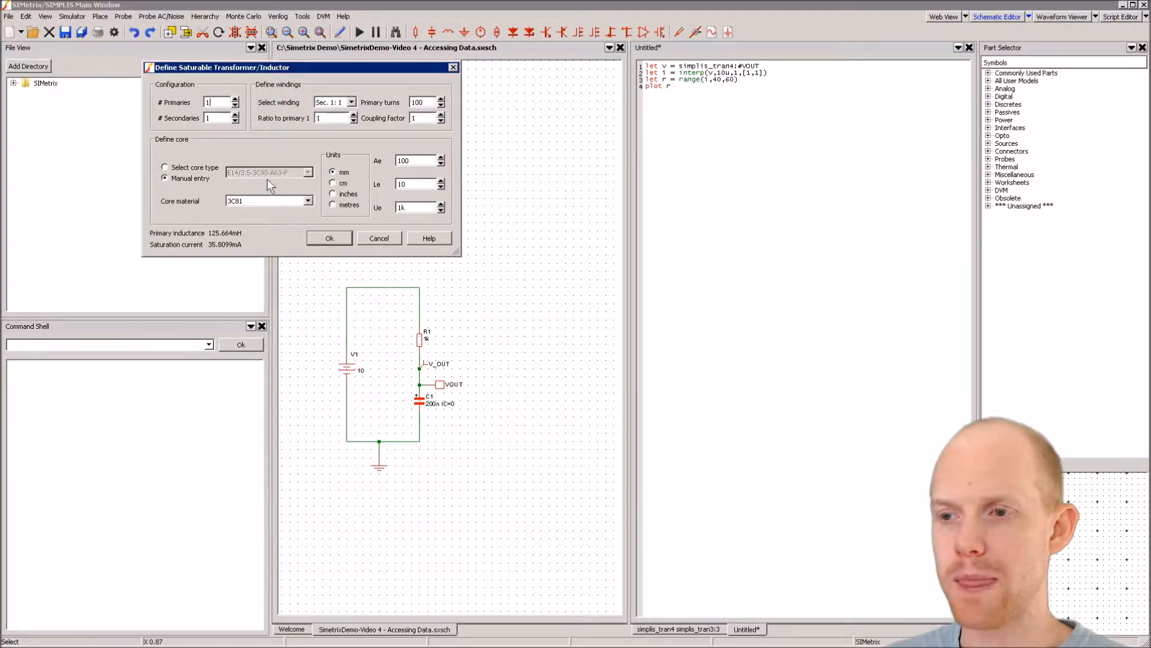
pyautogui.doubleClick(415, 102)
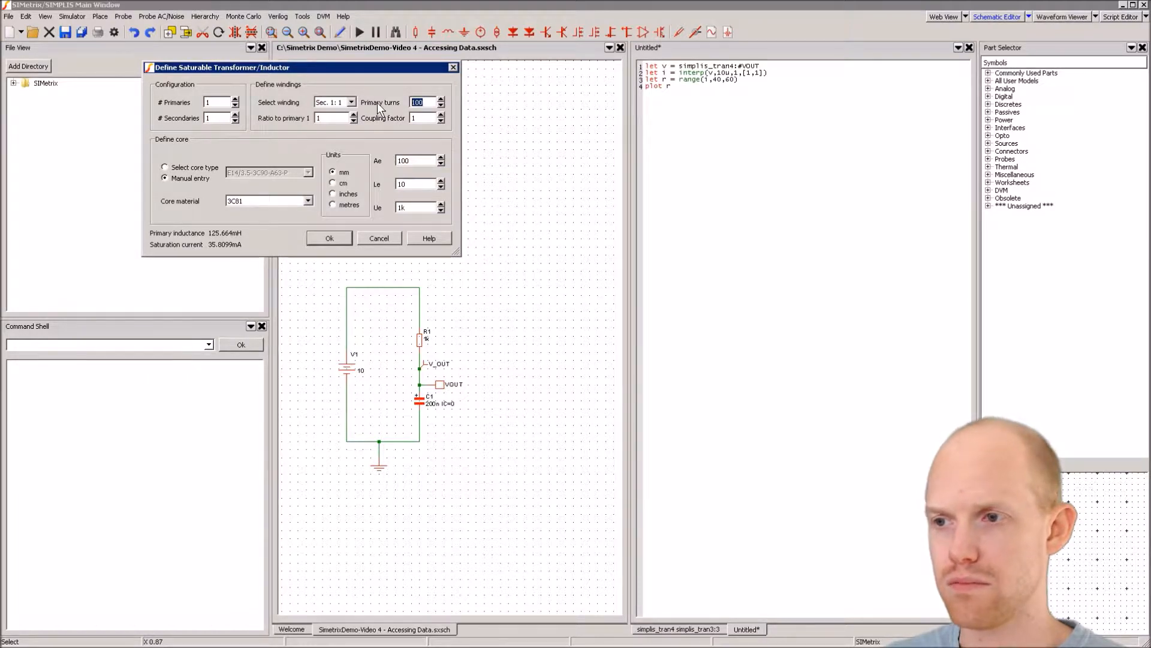
pyautogui.write('1')
pyautogui.click(194, 167)
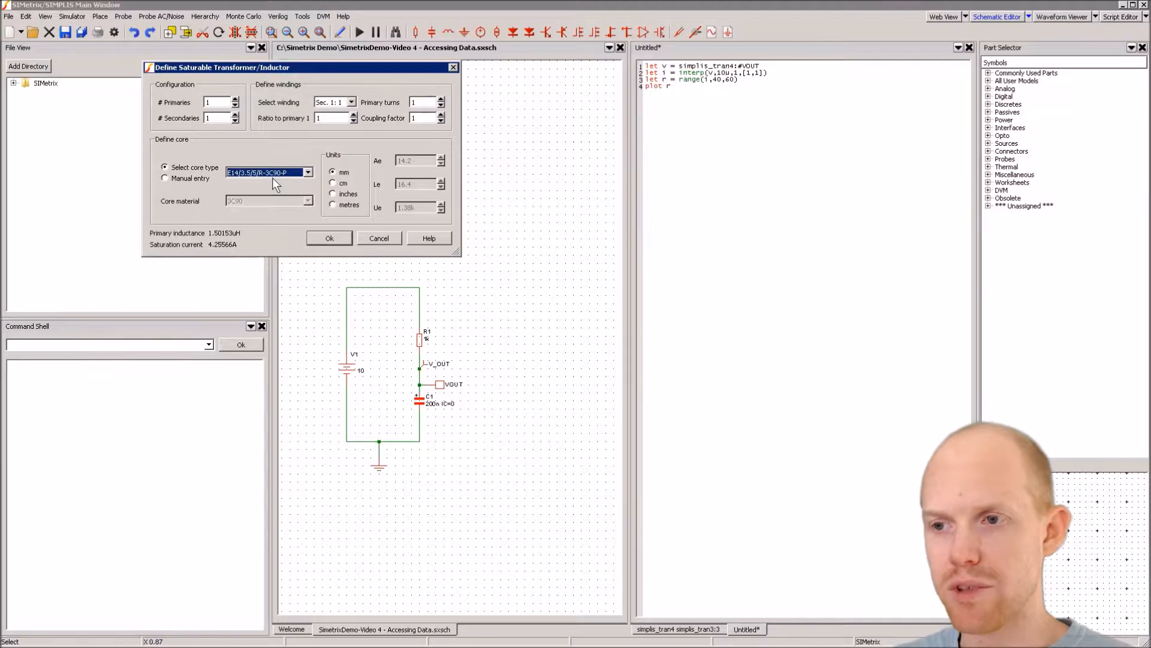
pyautogui.click(329, 238)
pyautogui.click(436, 158)
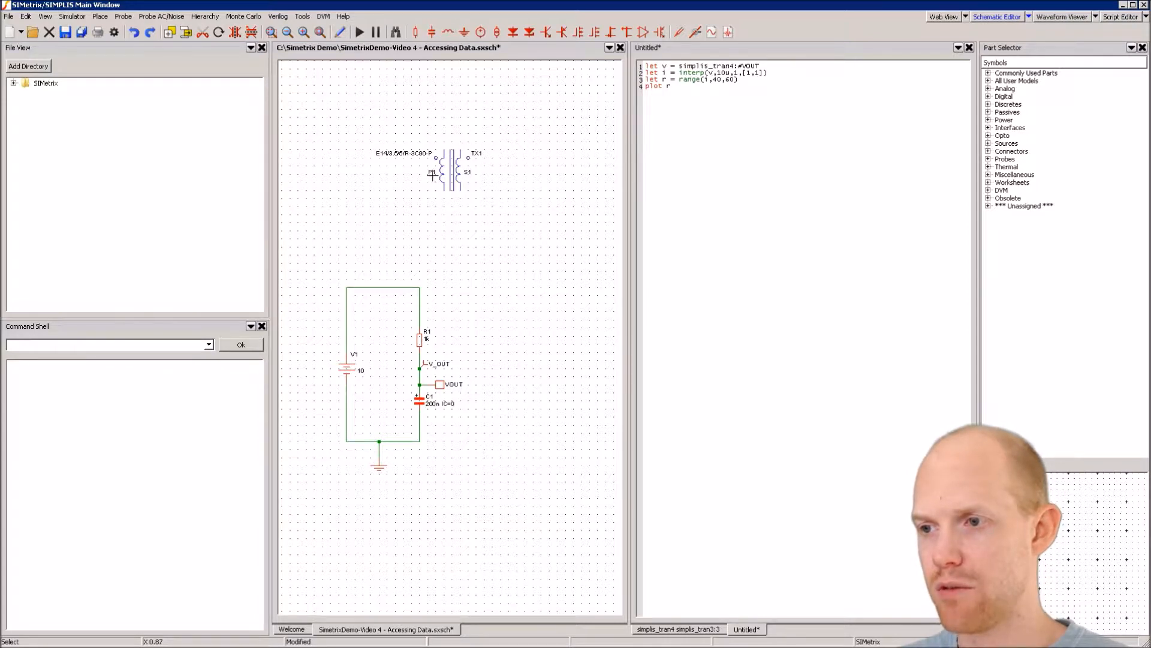
# Step: Place a waveform generator voltage source to the left of the transformer
pyautogui.click(123, 17)
pyautogui.moveTo(154, 190)
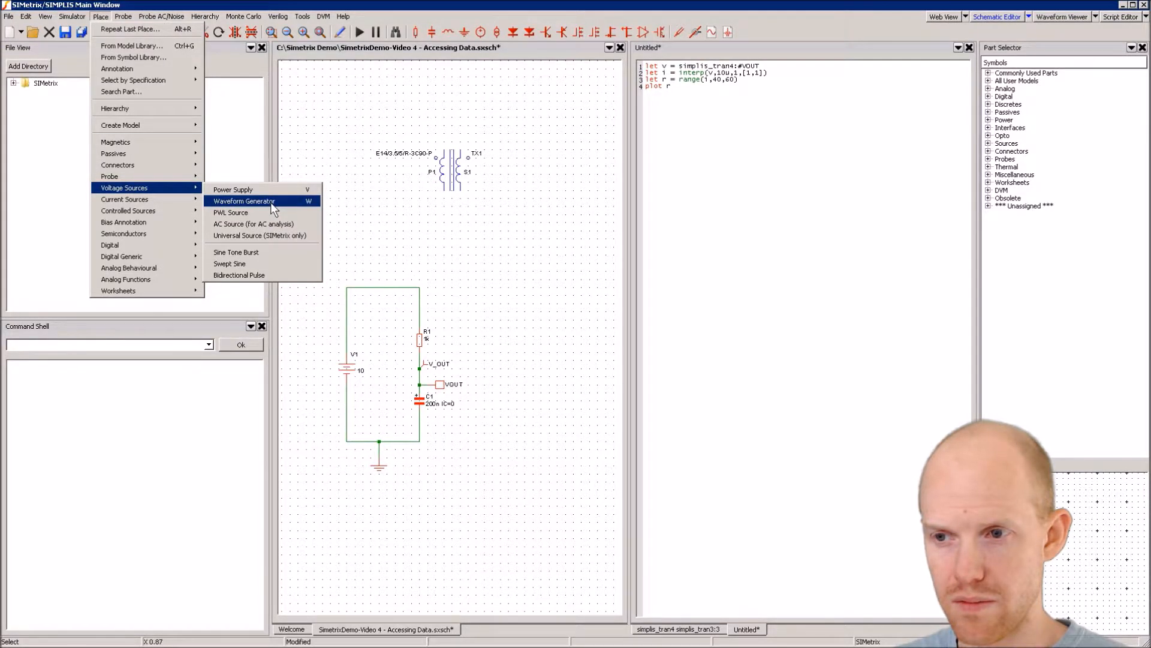
pyautogui.click(271, 203)
pyautogui.click(337, 151)
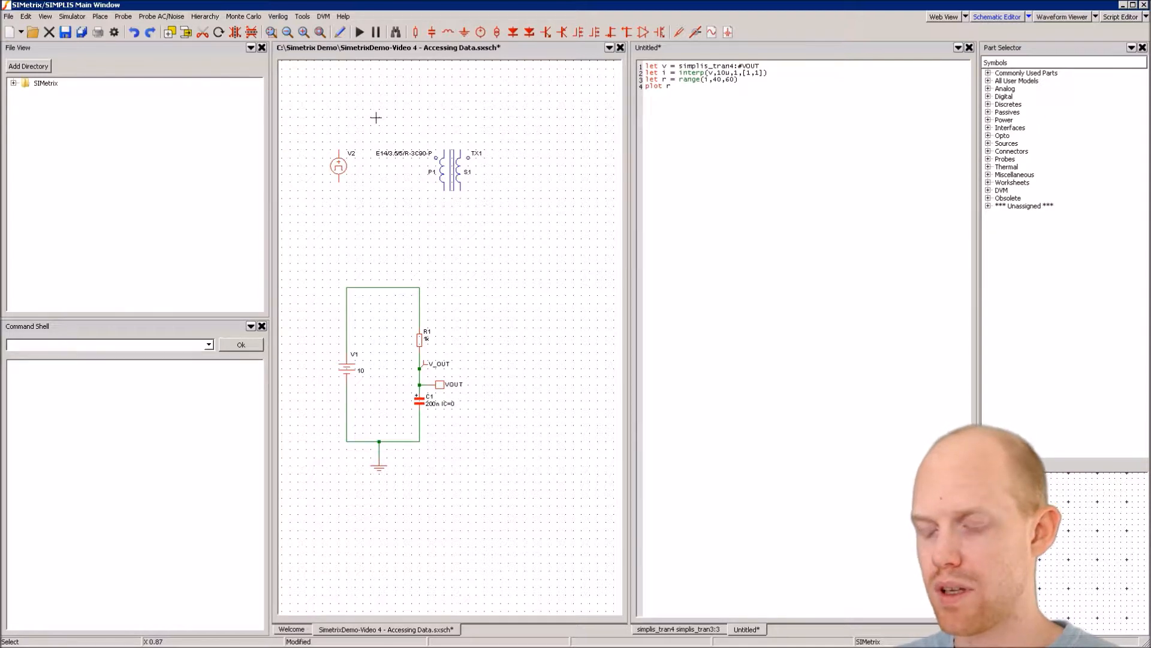
# Step: Place a horizontal resistor between the waveform generator and the transformer primary, and a vertical load resistor beside the secondary
pyautogui.click(415, 33)
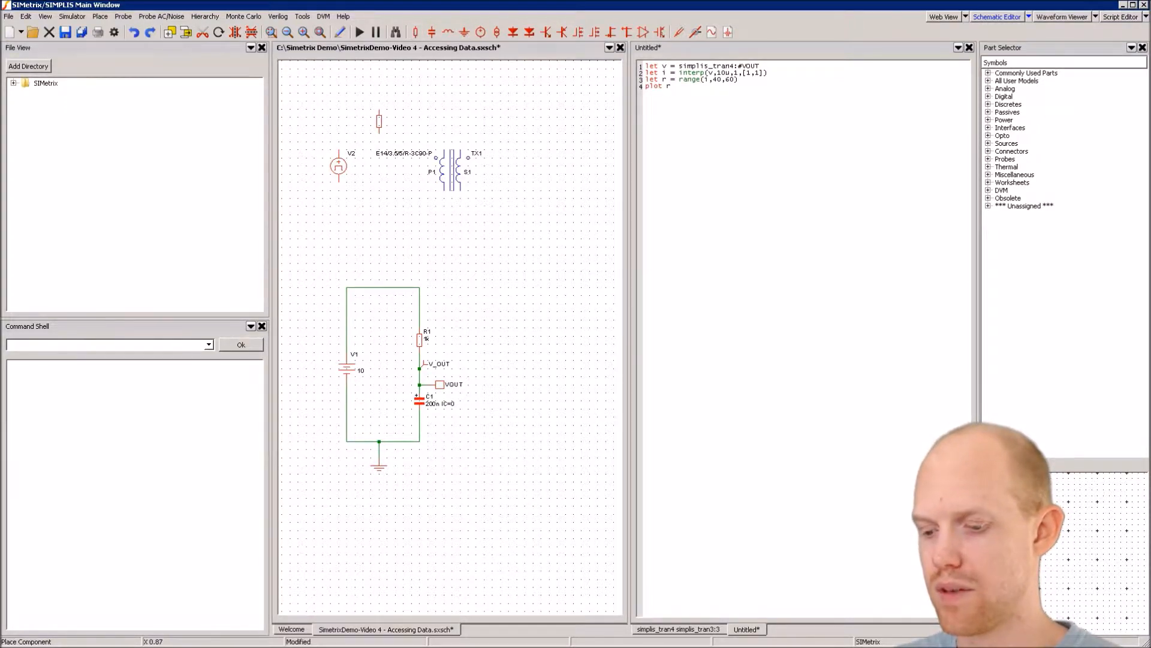
pyautogui.press('F5')
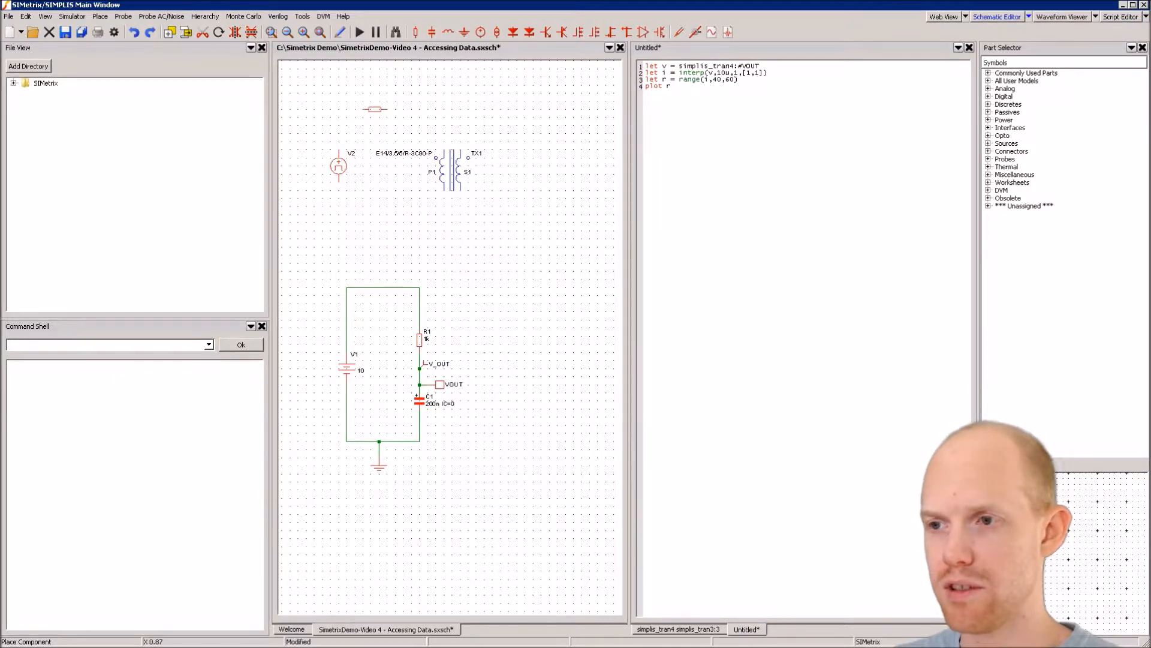
pyautogui.click(391, 117)
pyautogui.click(533, 170)
pyautogui.press('Escape')
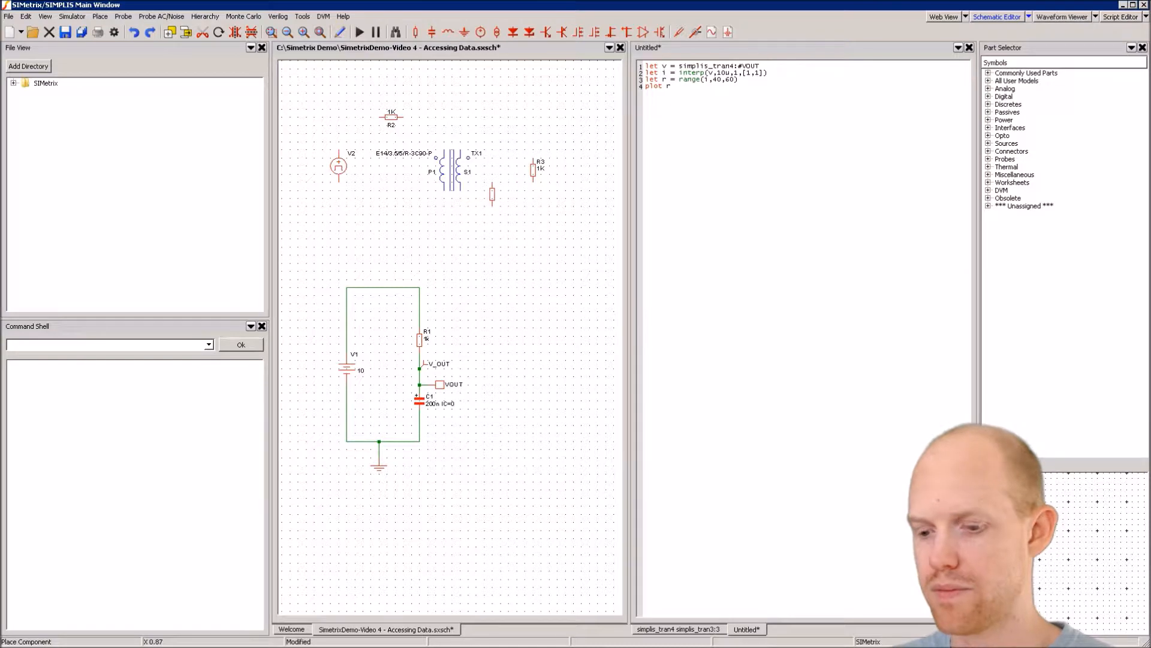
pyautogui.press('Escape')
# Step: Place a ground symbol below the primary side, between the waveform generator and the transformer
pyautogui.click(465, 33)
pyautogui.click(379, 229)
pyautogui.press('Escape')
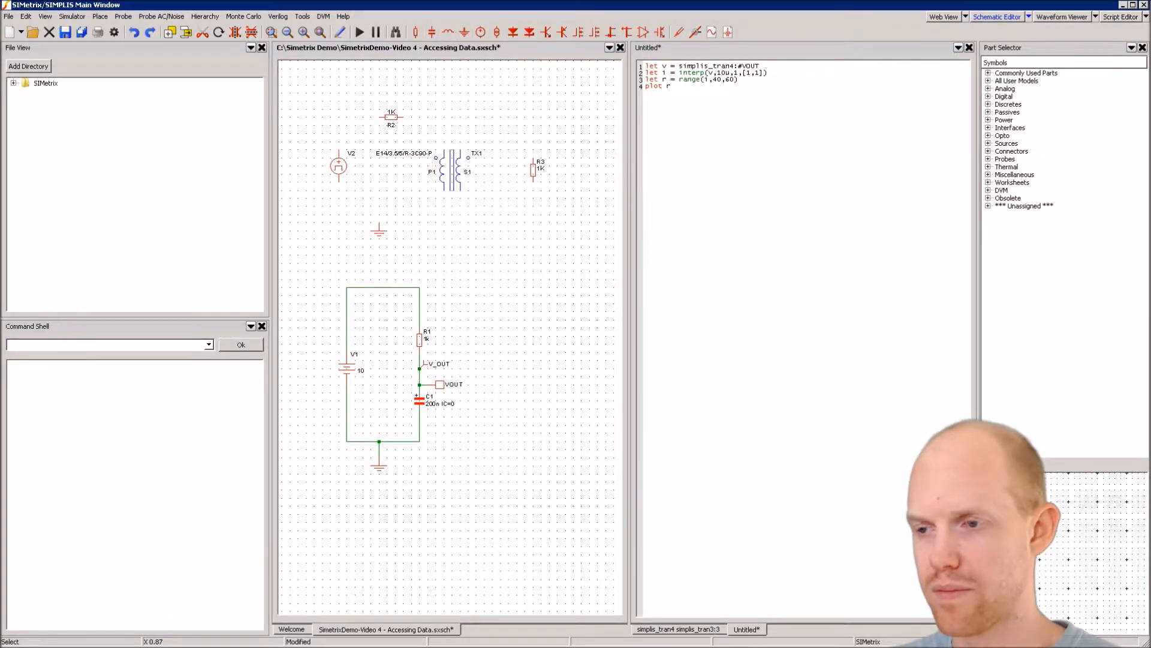
# Step: Wire the primary loop through V2, R2 and the transformer's primary winding, and connect its lower wire to ground
pyautogui.click(444, 191)
pyautogui.click(379, 206)
pyautogui.click(339, 182)
pyautogui.click(379, 222)
pyautogui.click(379, 206)
pyautogui.click(339, 149)
pyautogui.click(379, 117)
pyautogui.click(403, 117)
pyautogui.click(444, 149)
# Step: Wire the secondary winding to both ends of R3 and join the secondary's lower wire to the grounded primary wire
pyautogui.click(461, 149)
pyautogui.click(534, 117)
pyautogui.click(533, 157)
pyautogui.click(533, 181)
pyautogui.click(461, 206)
pyautogui.click(461, 191)
pyautogui.click(460, 206)
pyautogui.click(445, 207)
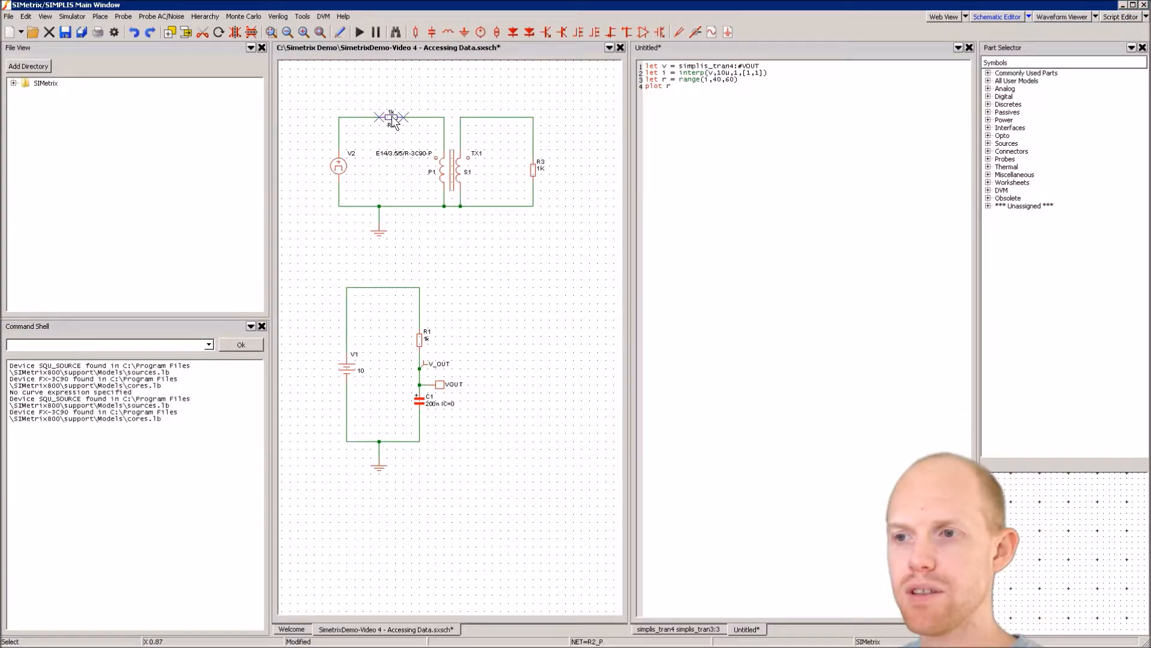
# Step: Set the value of resistor R2 to 1
pyautogui.doubleClick(391, 116)
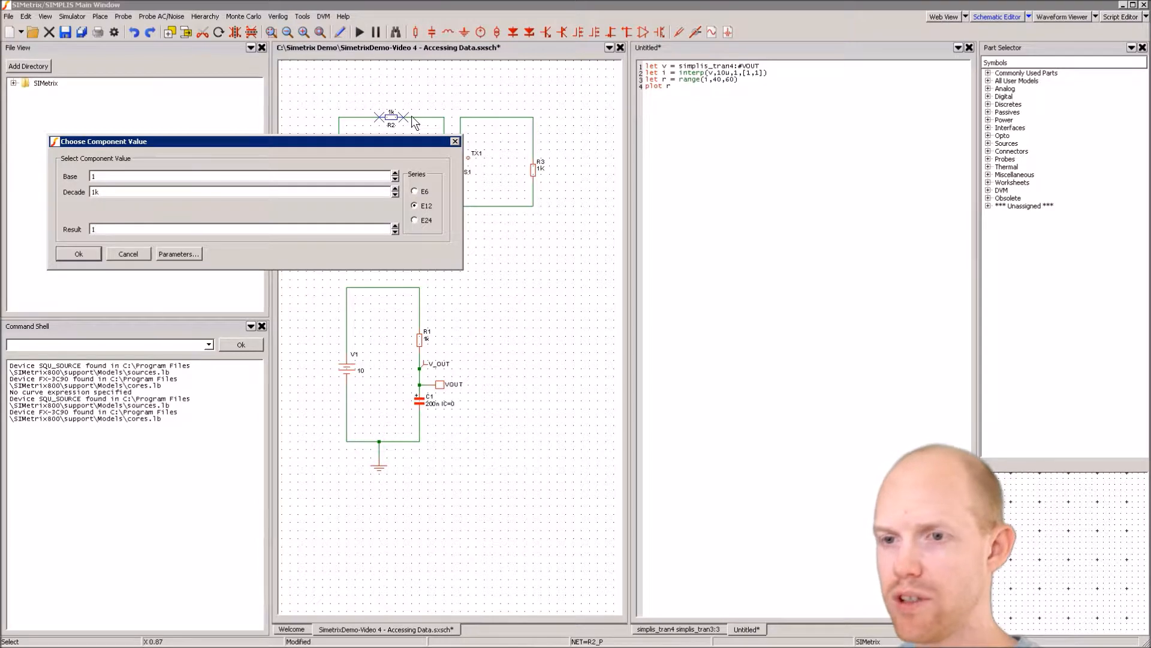
pyautogui.write('1')
pyautogui.press('Return')
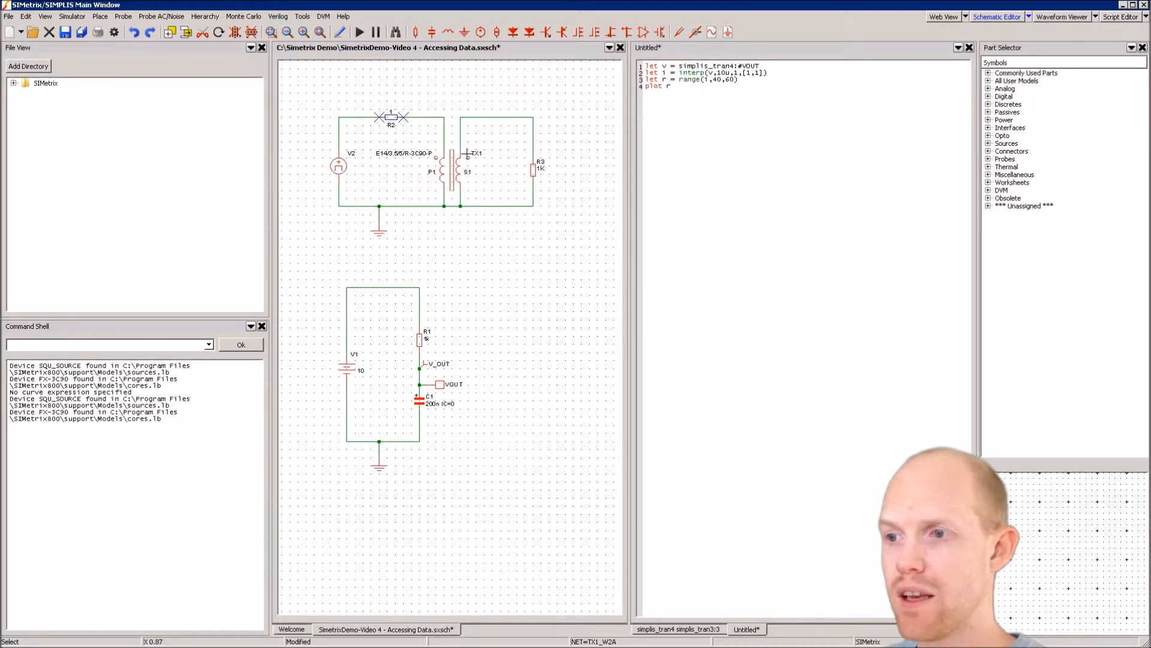
# Step: Set waveform generator V2 to a 500u period, initial value -5 and pulse value 5, and run the simulation
pyautogui.doubleClick(338, 166)
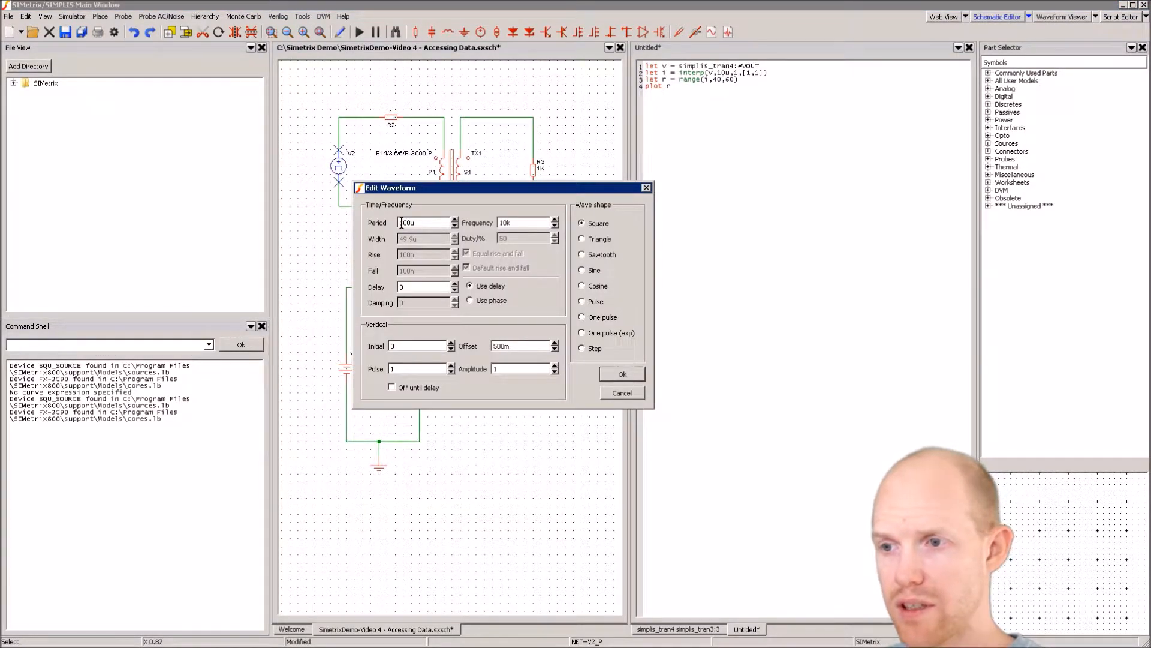
pyautogui.write('5')
pyautogui.click(391, 346)
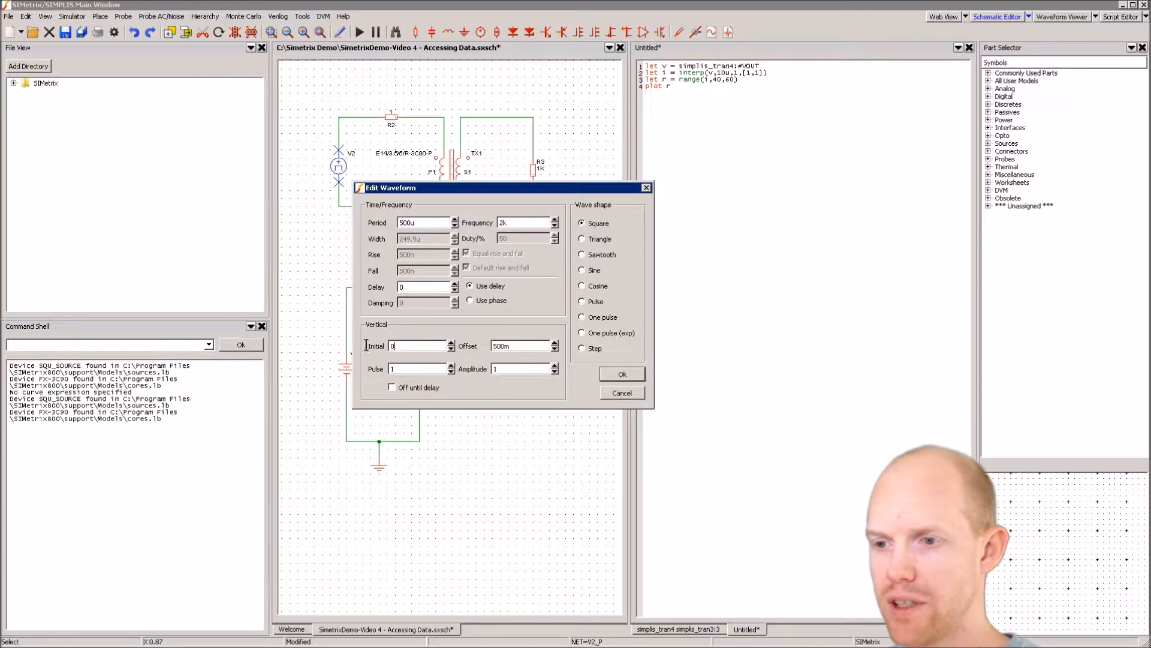
pyautogui.write('-5')
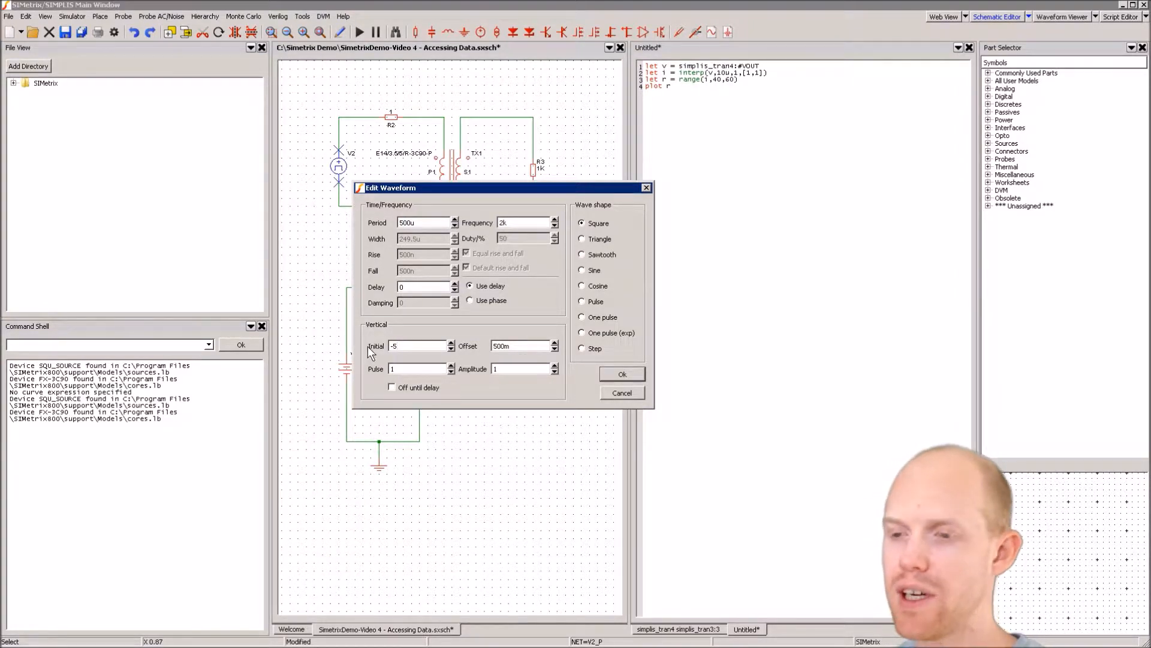
pyautogui.press('Tab')
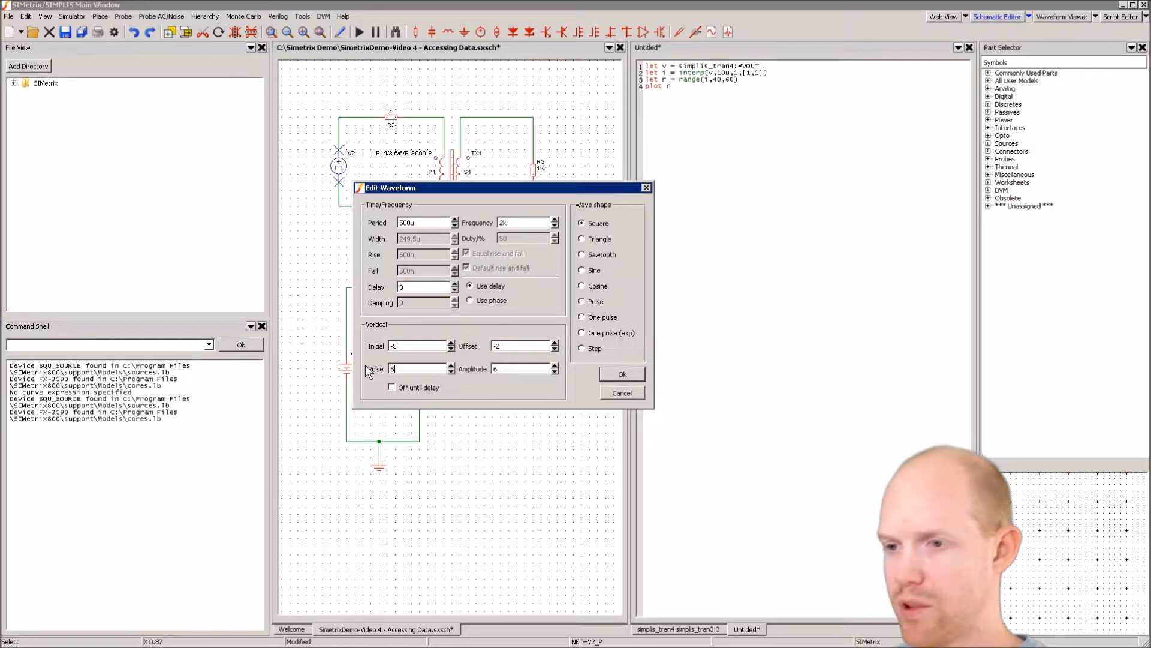
pyautogui.click(629, 374)
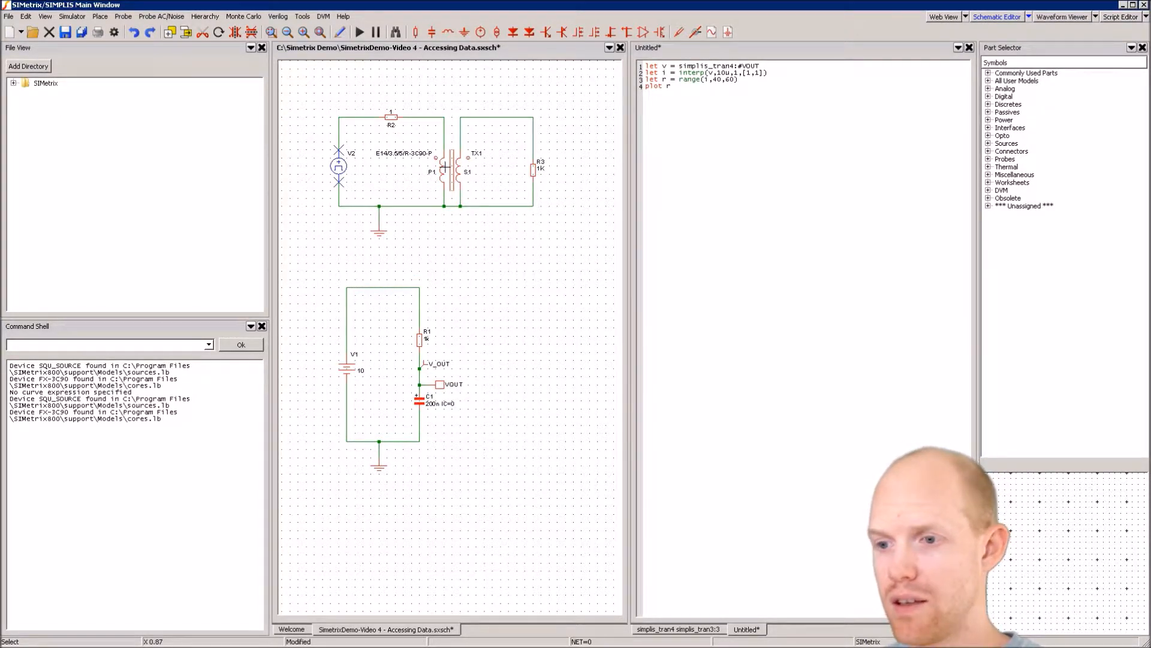
pyautogui.click(359, 33)
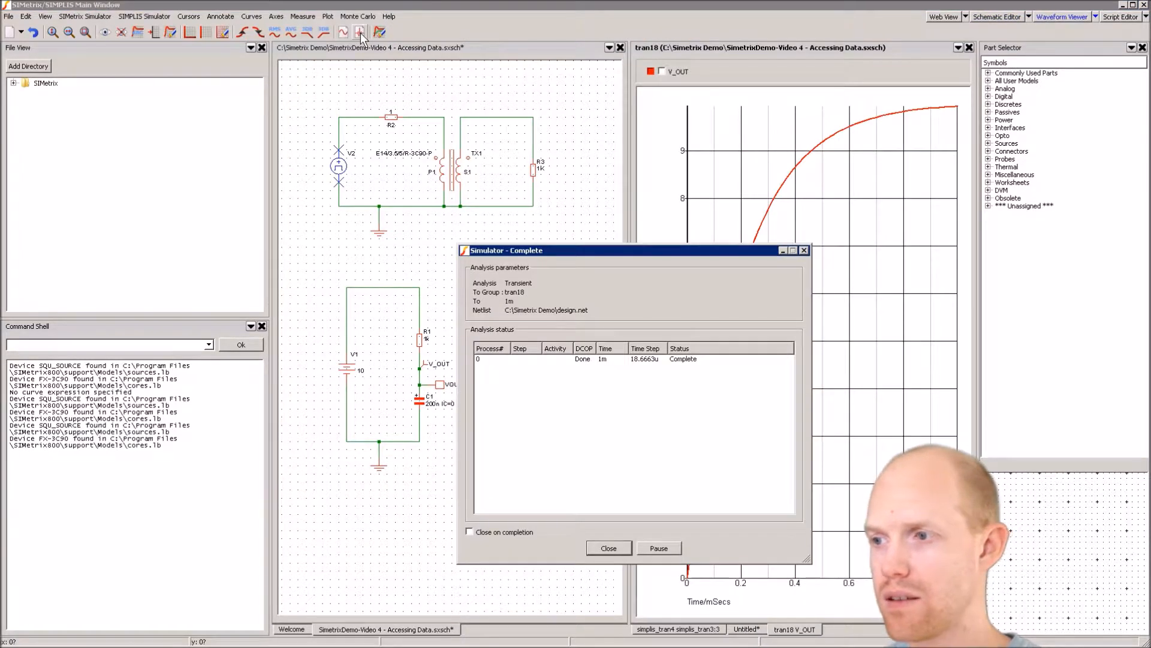
pyautogui.click(607, 547)
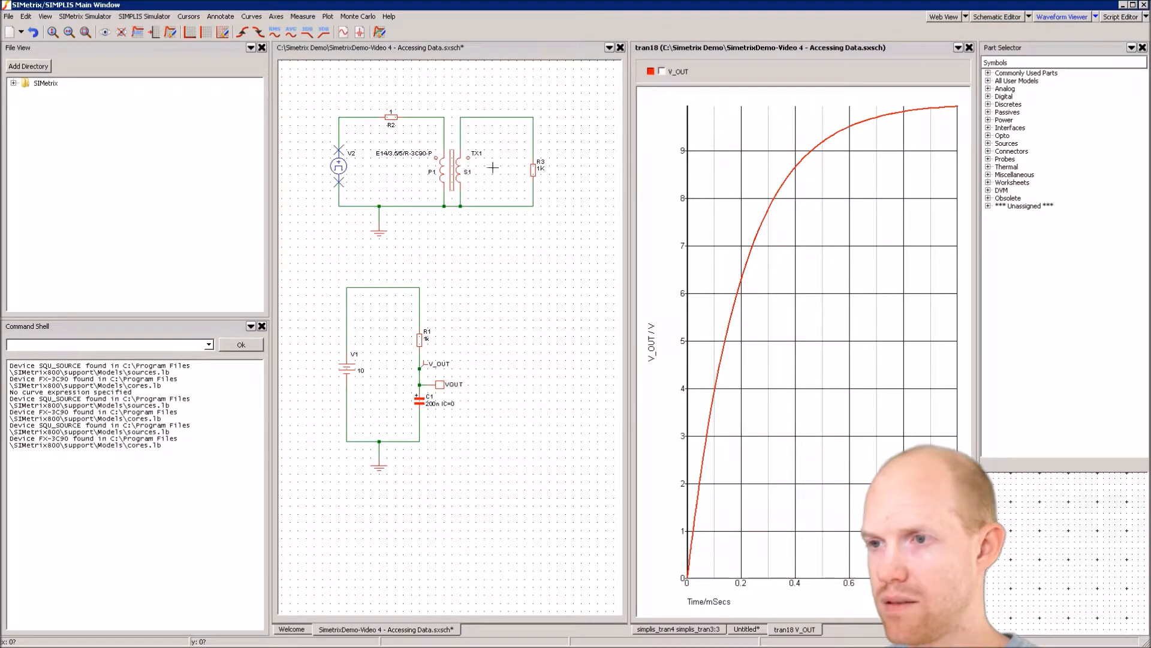
# Step: Examine the available vectors for defining a new curve, especially the transformer TX1 and source V2 entries
pyautogui.click(328, 16)
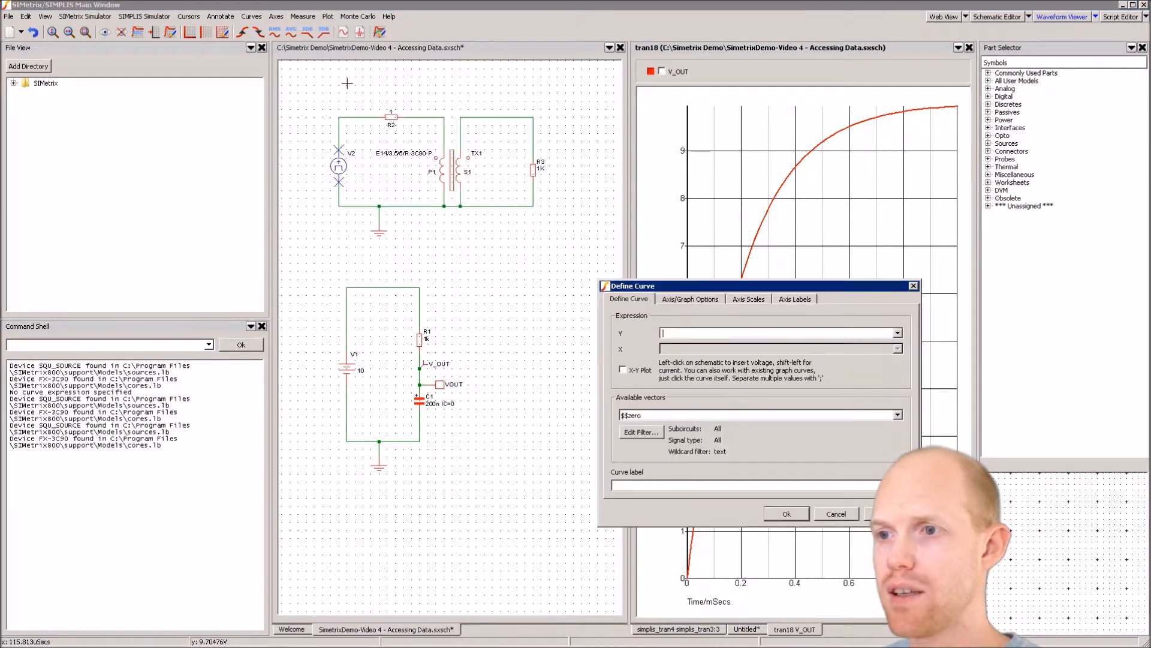
pyautogui.click(347, 85)
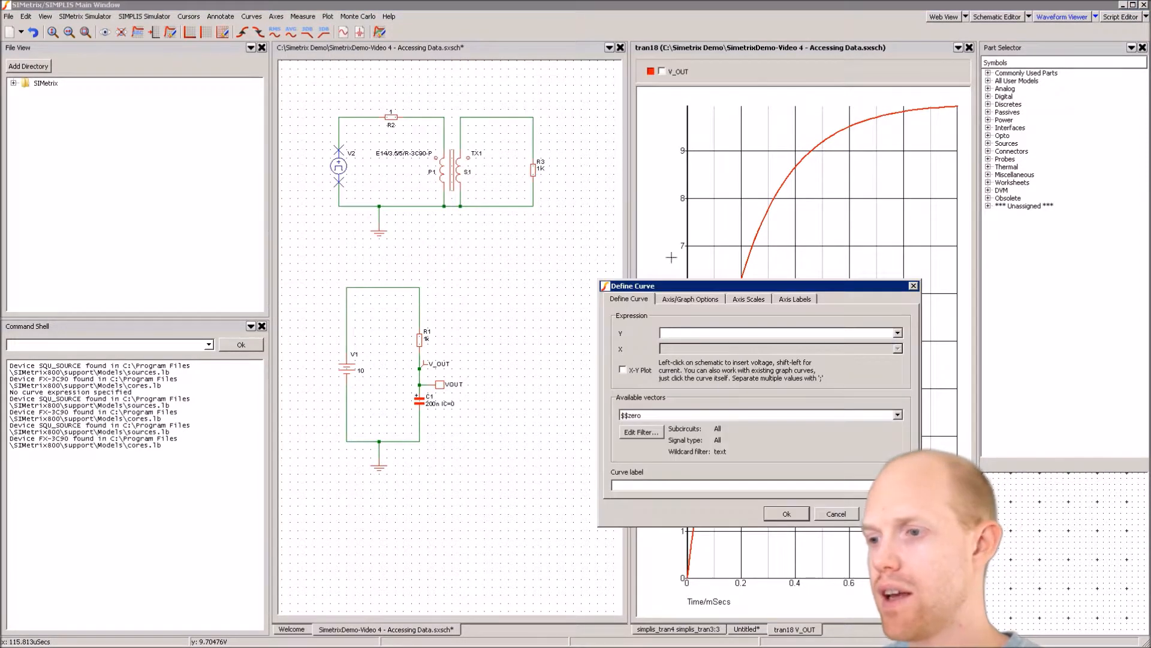
pyautogui.click(898, 414)
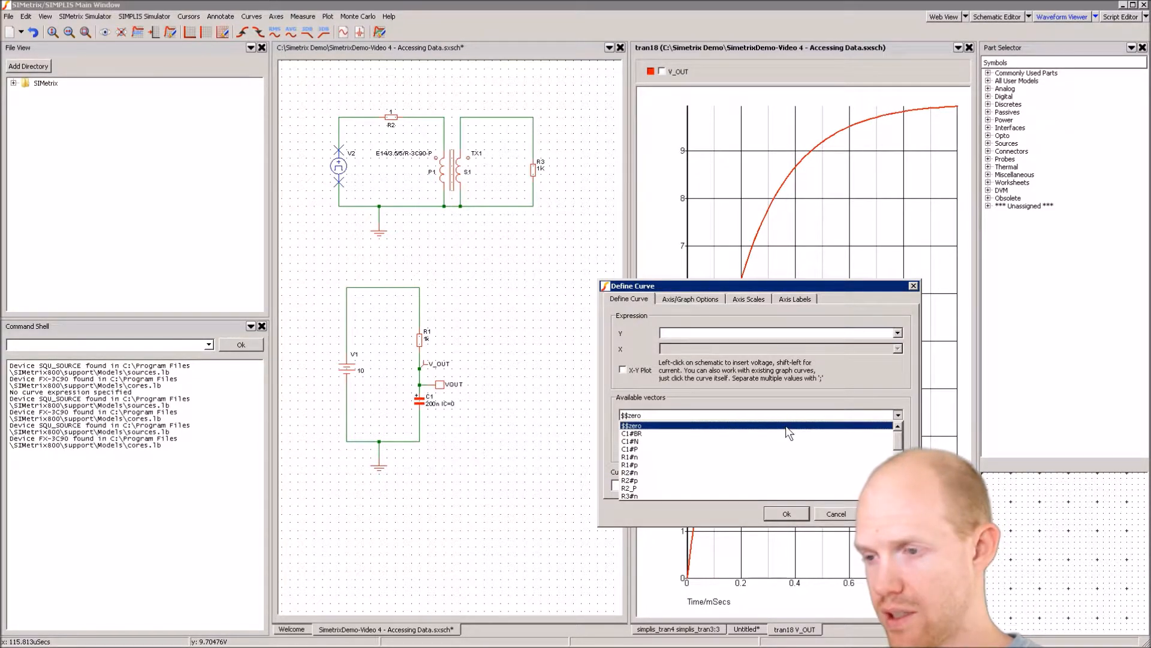
pyautogui.scroll(-2, 786, 427)
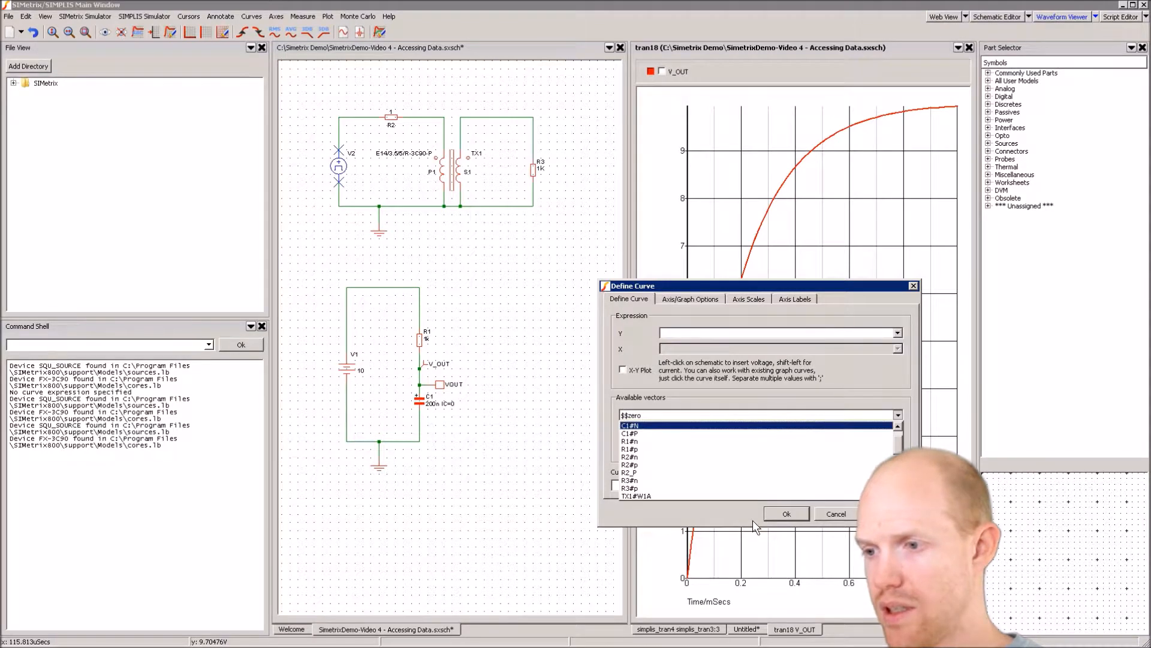
pyautogui.scroll(-2, 667, 493)
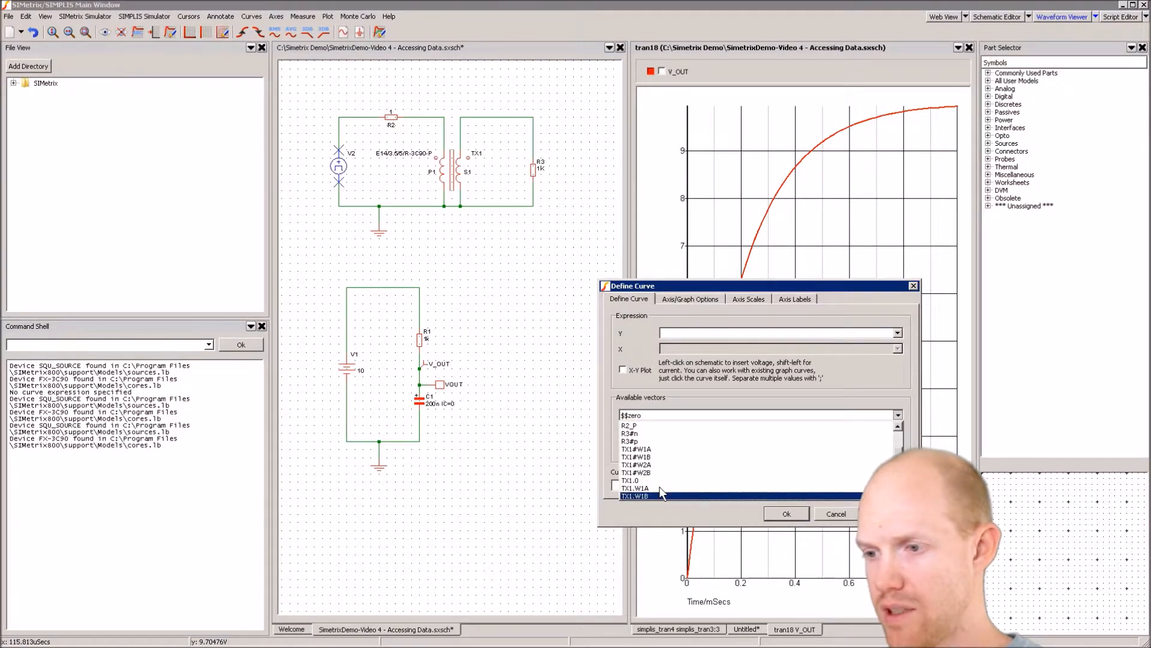
pyautogui.scroll(-5, 659, 479)
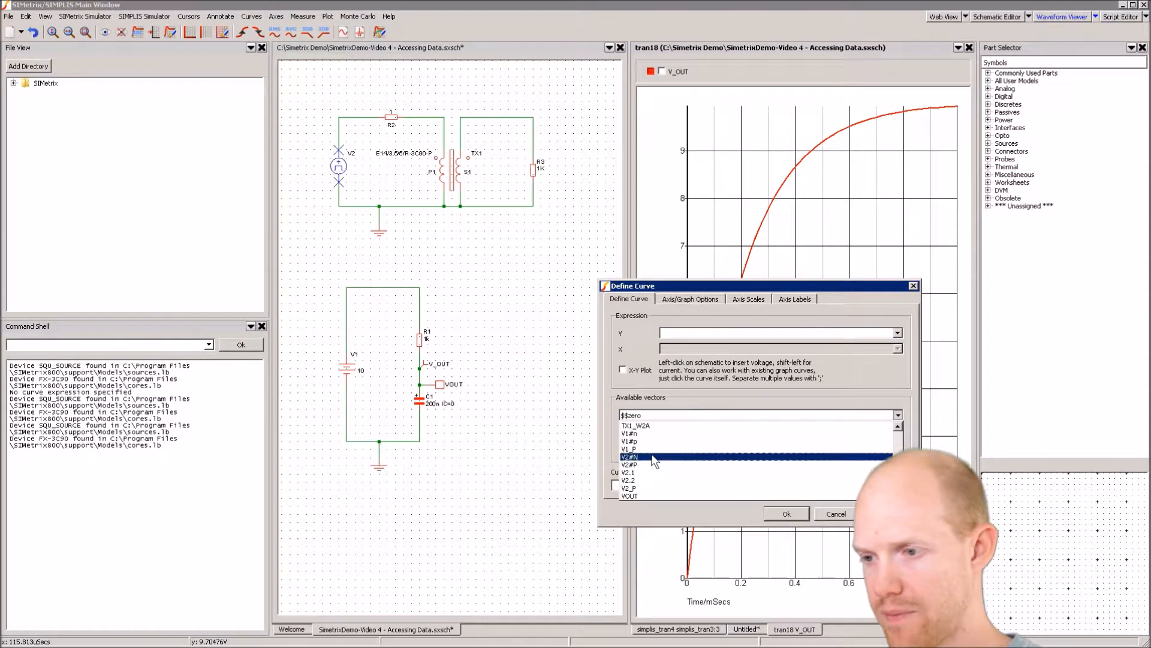
pyautogui.scroll(3, 654, 461)
pyautogui.scroll(1, 652, 474)
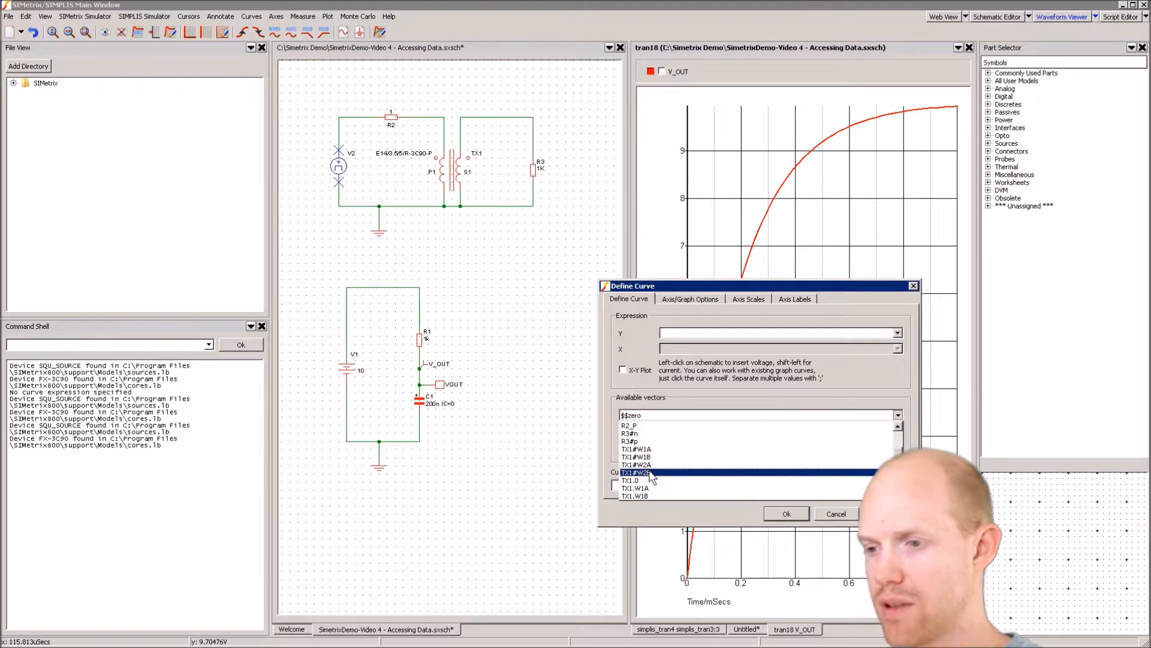
pyautogui.scroll(-1, 652, 483)
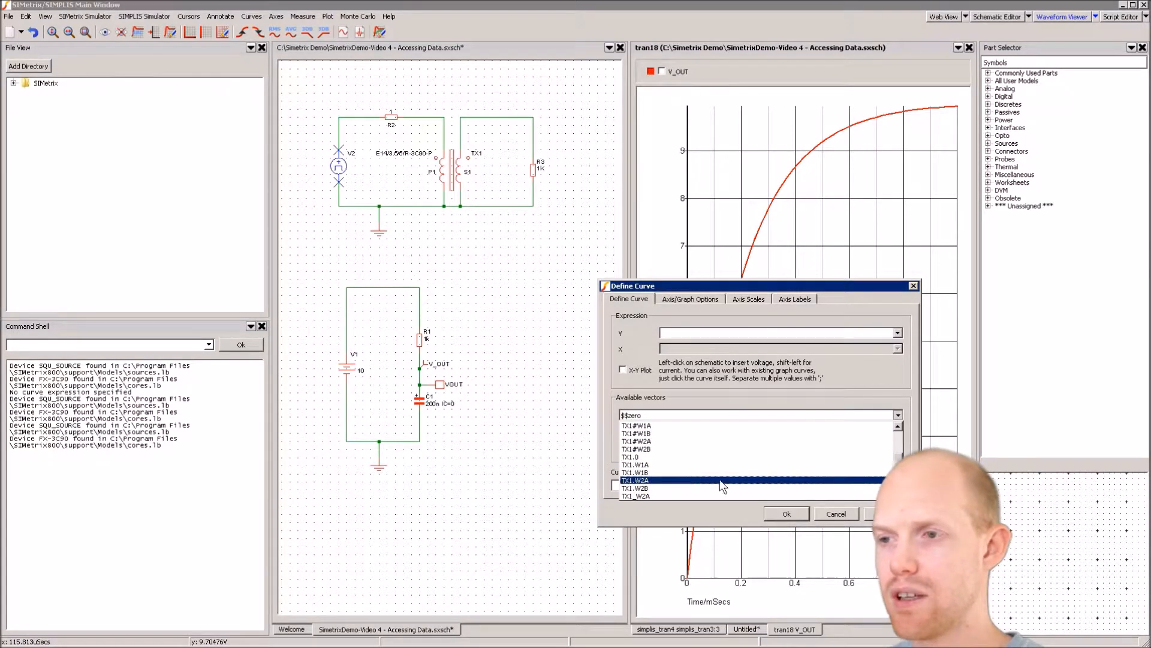
pyautogui.click(793, 515)
# Step: Change the transformer's reference from TX1 to T1
pyautogui.click(793, 515)
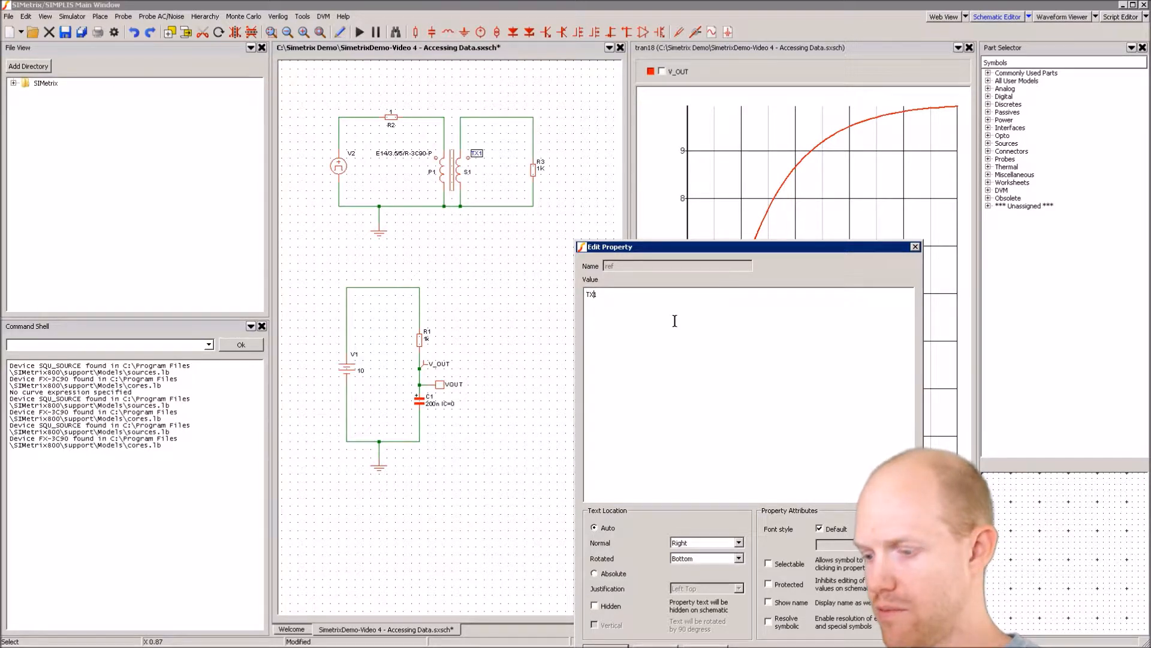
pyautogui.click(613, 644)
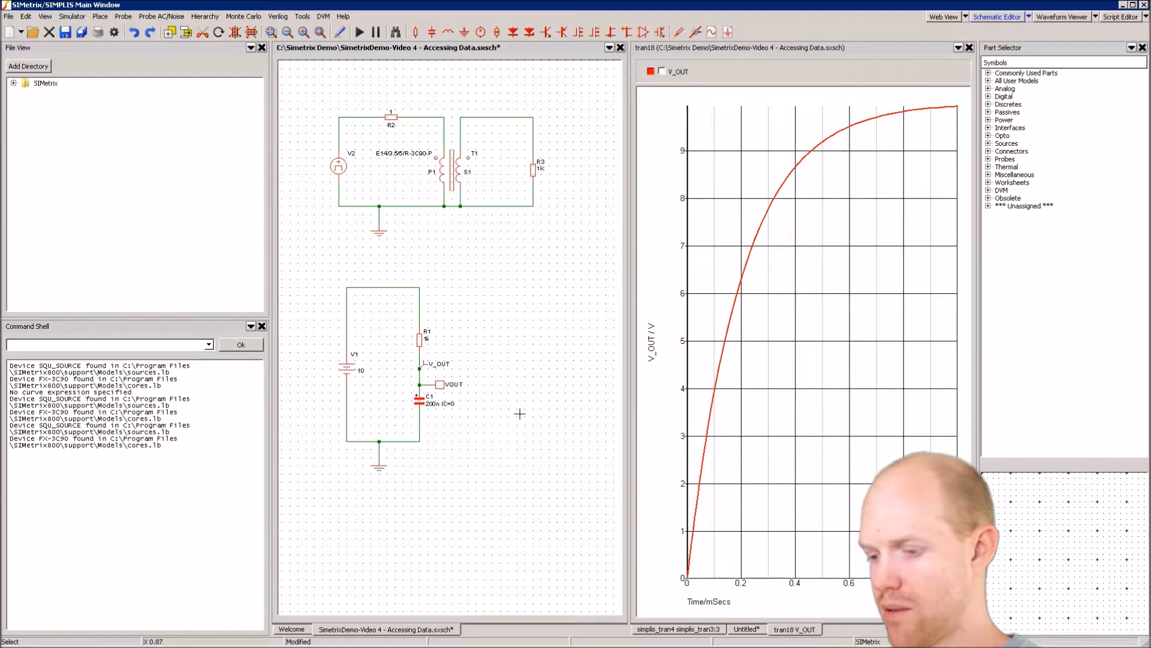
# Step: Add T1.Lcore#B and T1.Lcore#H to a .KEEP statement in the schematic's command text and run the simulation
pyautogui.press('F11')
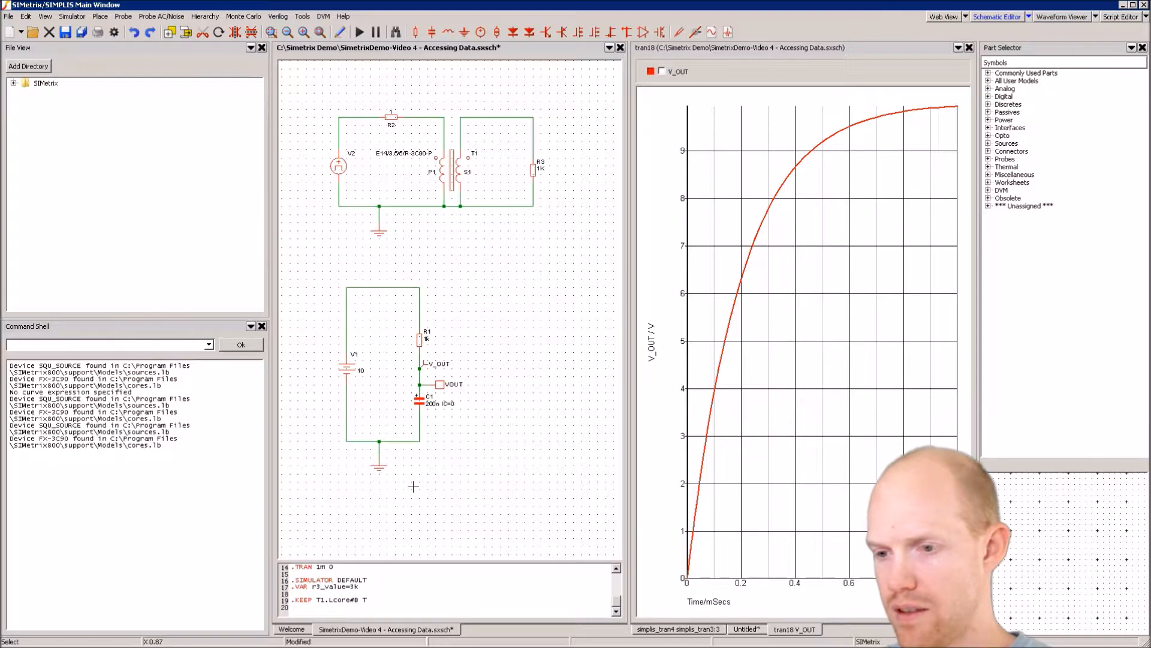
pyautogui.write('Lcore#H')
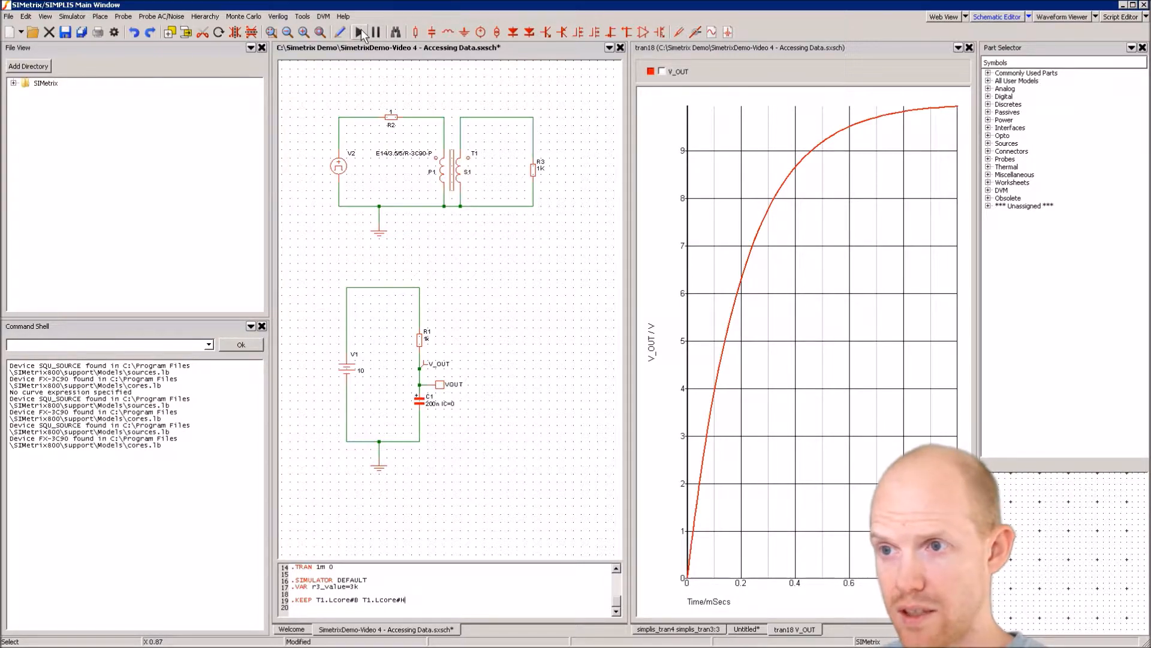
pyautogui.click(359, 33)
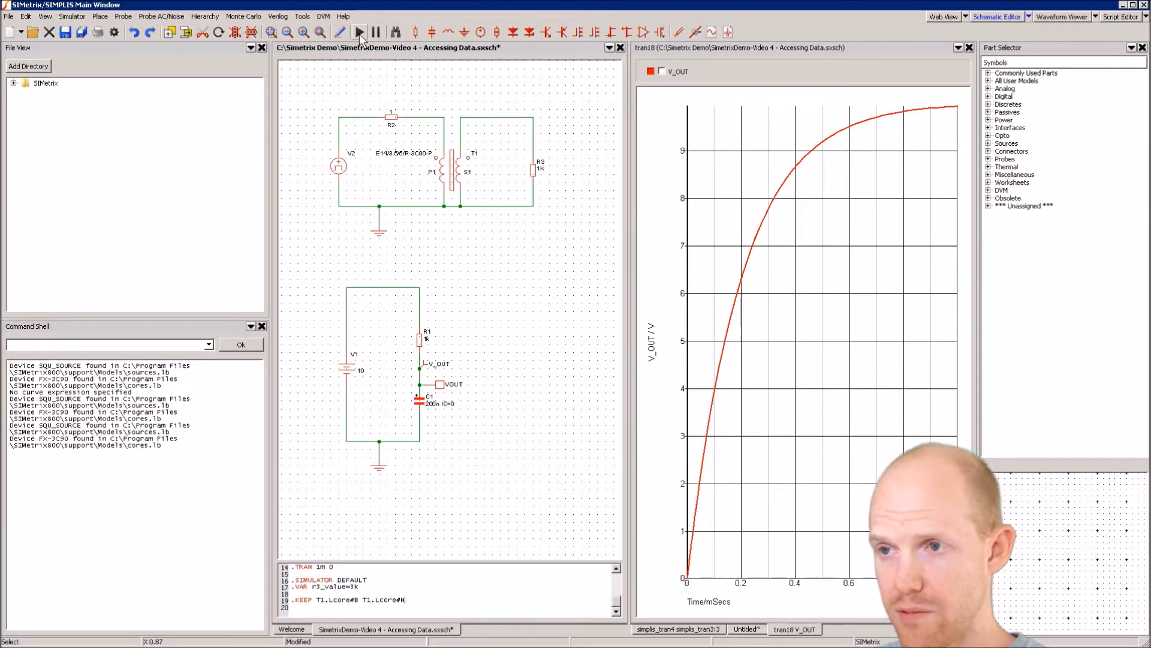
pyautogui.click(600, 548)
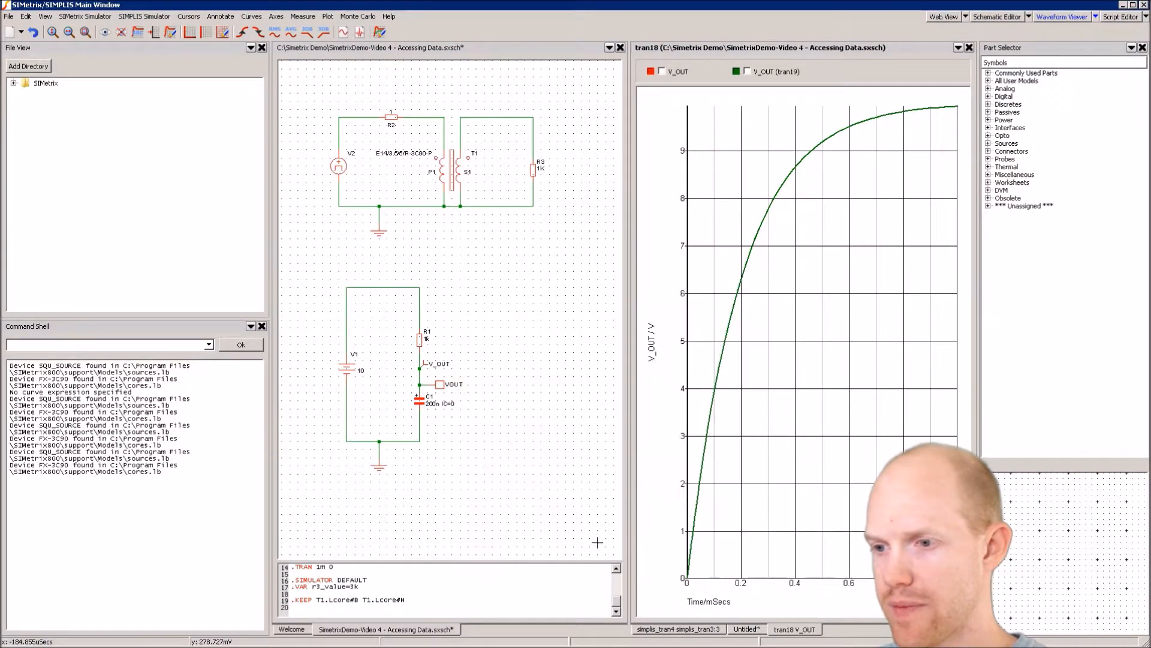
# Step: Begin defining a new curve with the vector T1.Lcore#B as its Y expression
pyautogui.click(331, 17)
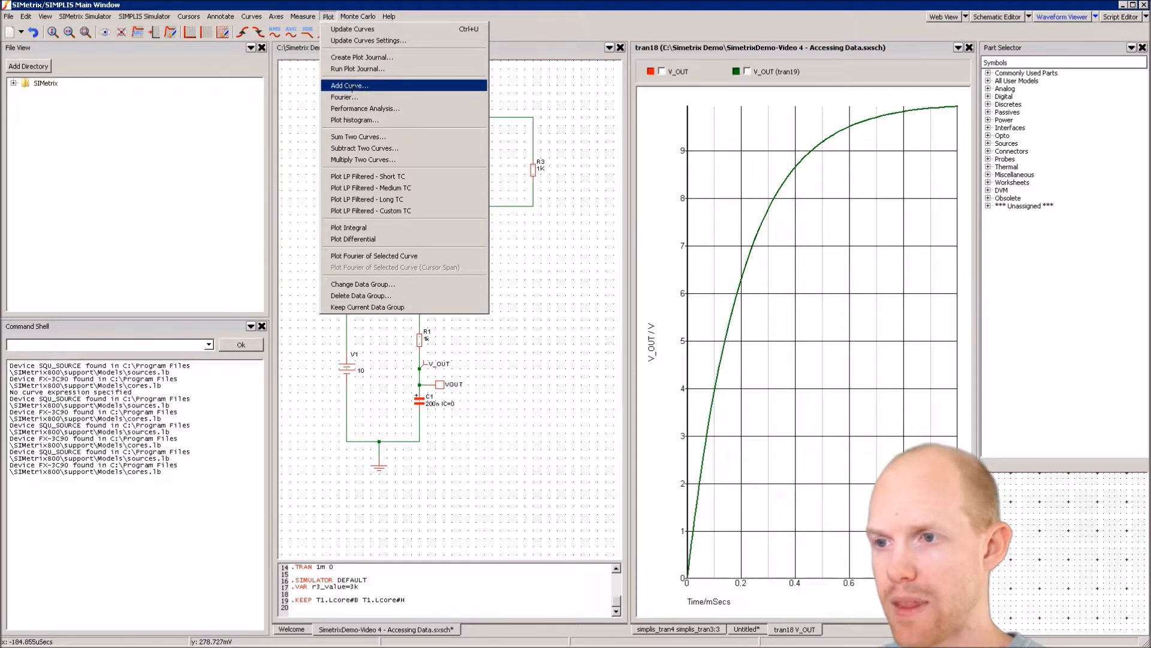
pyautogui.click(352, 87)
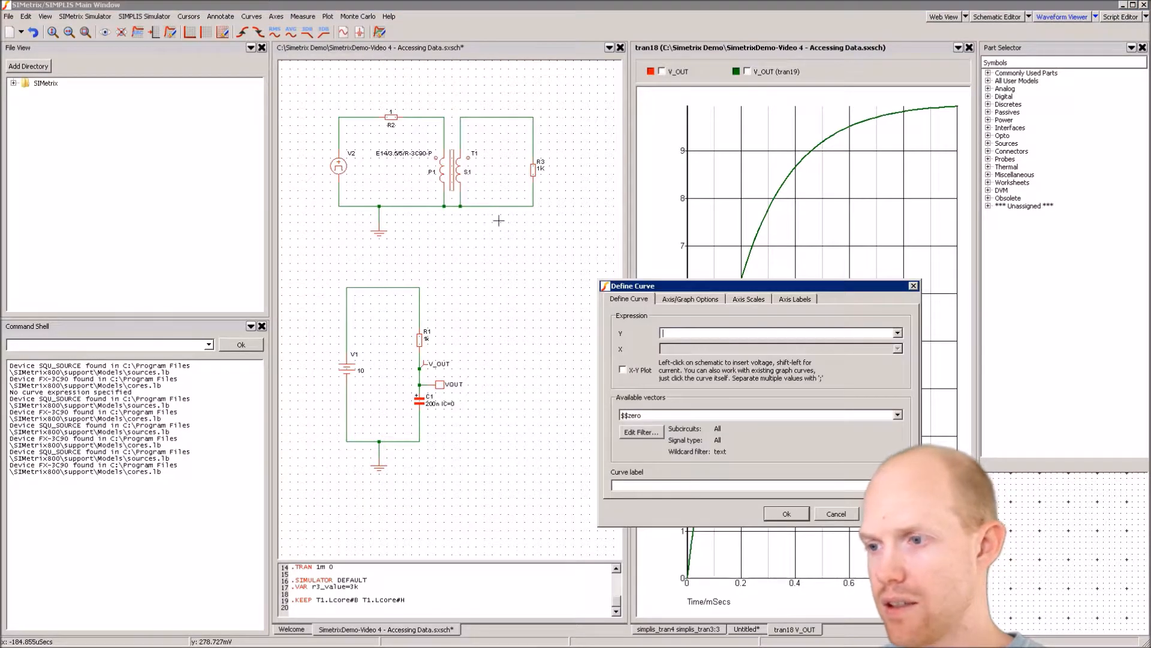
pyautogui.click(681, 414)
pyautogui.scroll(-6, 687, 455)
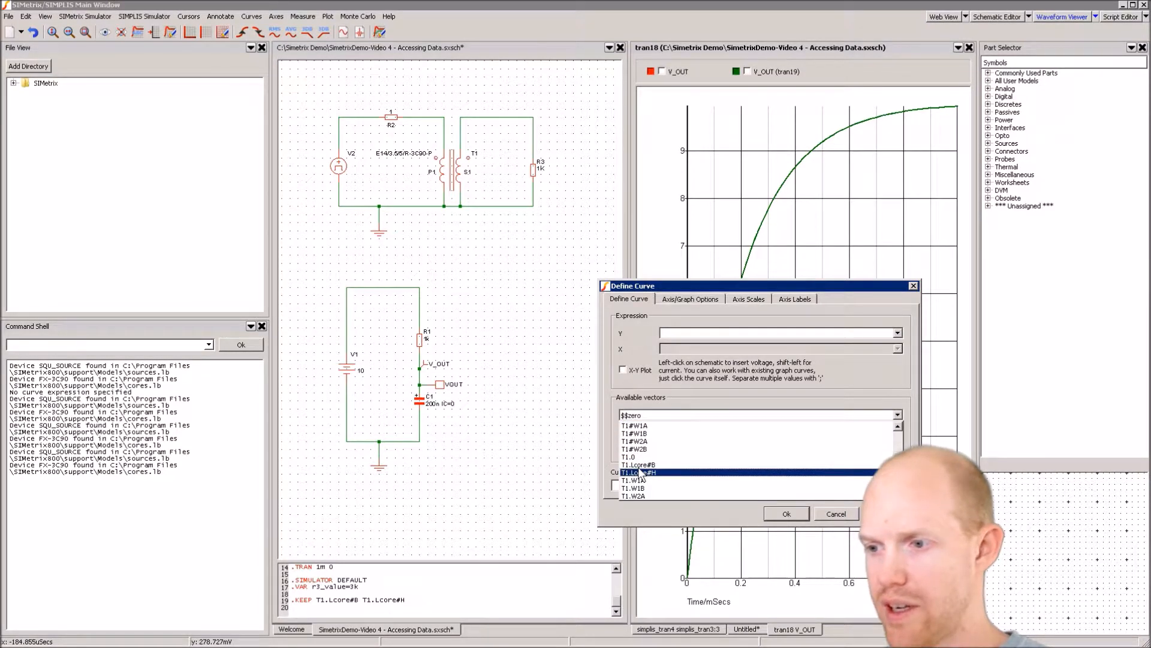
pyautogui.click(640, 465)
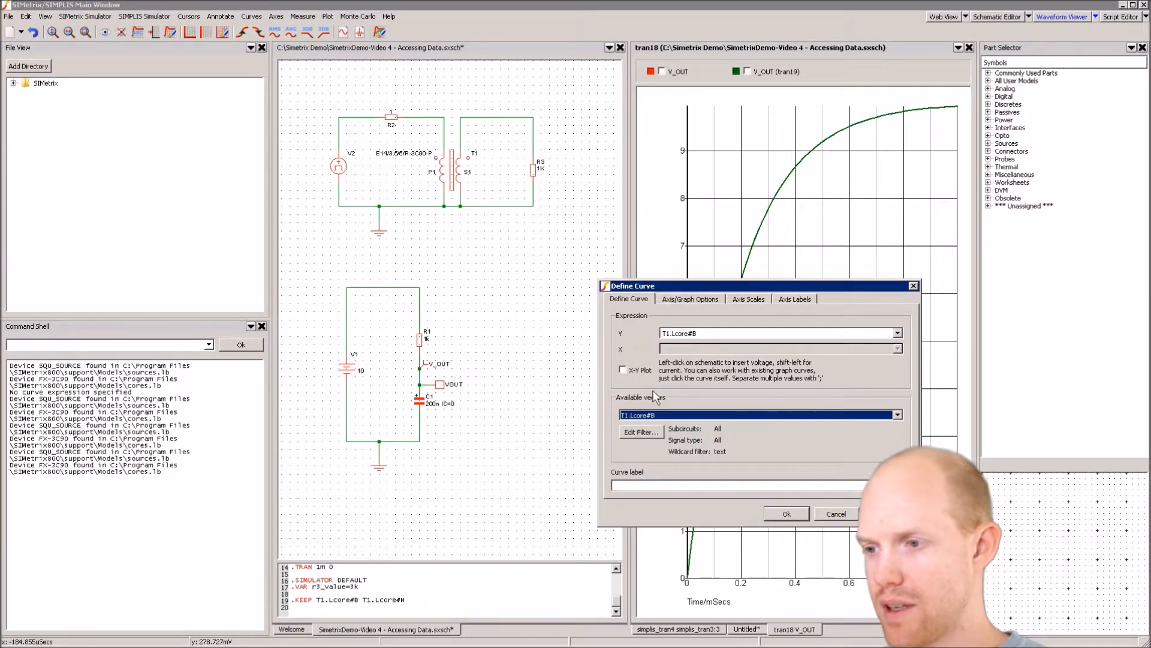
pyautogui.doubleClick(673, 334)
pyautogui.hotkey('ctrl', 'c')
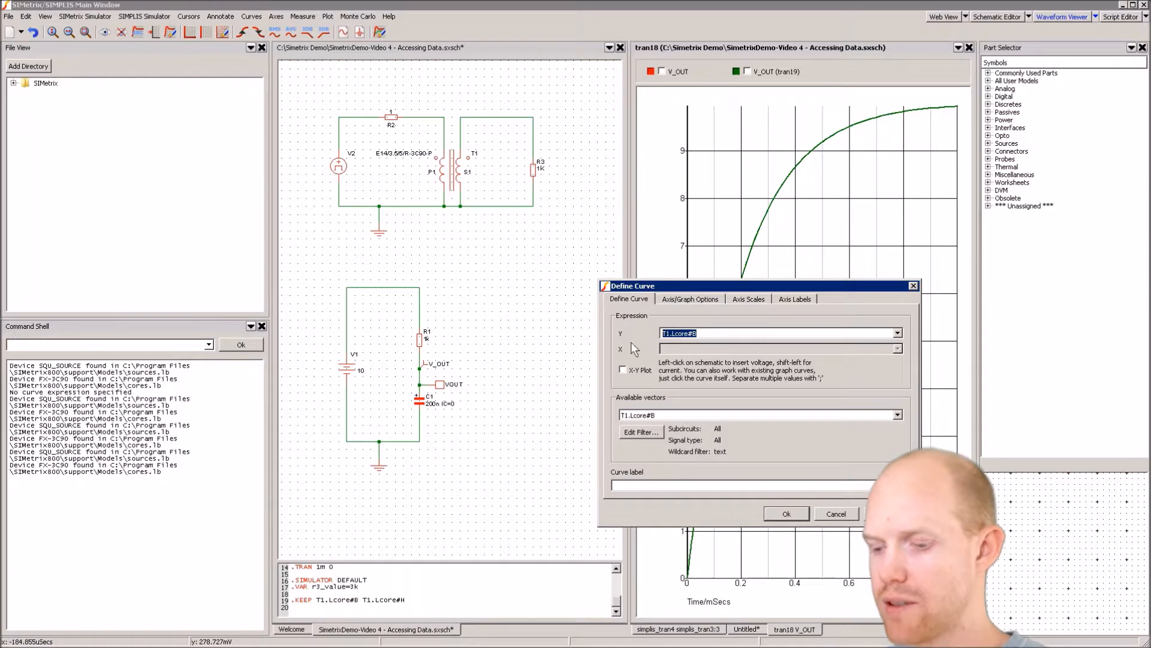
# Step: Plot the curve as X-Y against T1.Lcore#H with the label B-H, and delete both V_OUT curves from the graph
pyautogui.click(626, 373)
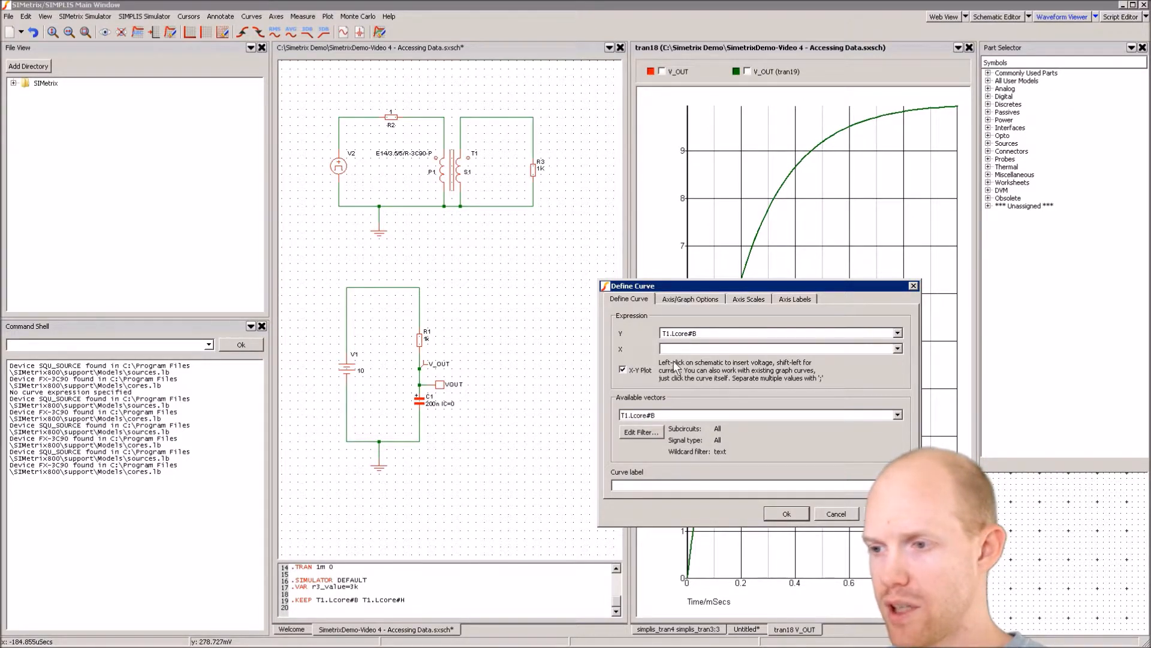
pyautogui.hotkey('ctrl', 'v')
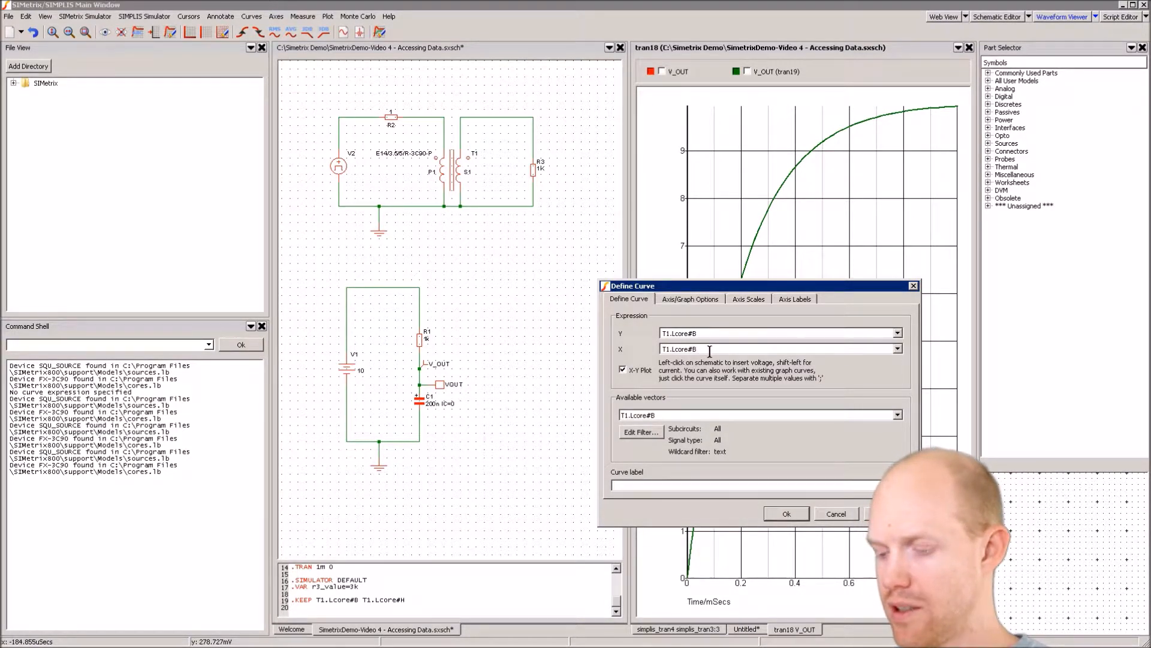
pyautogui.click(654, 486)
pyautogui.write('B-H')
pyautogui.click(786, 511)
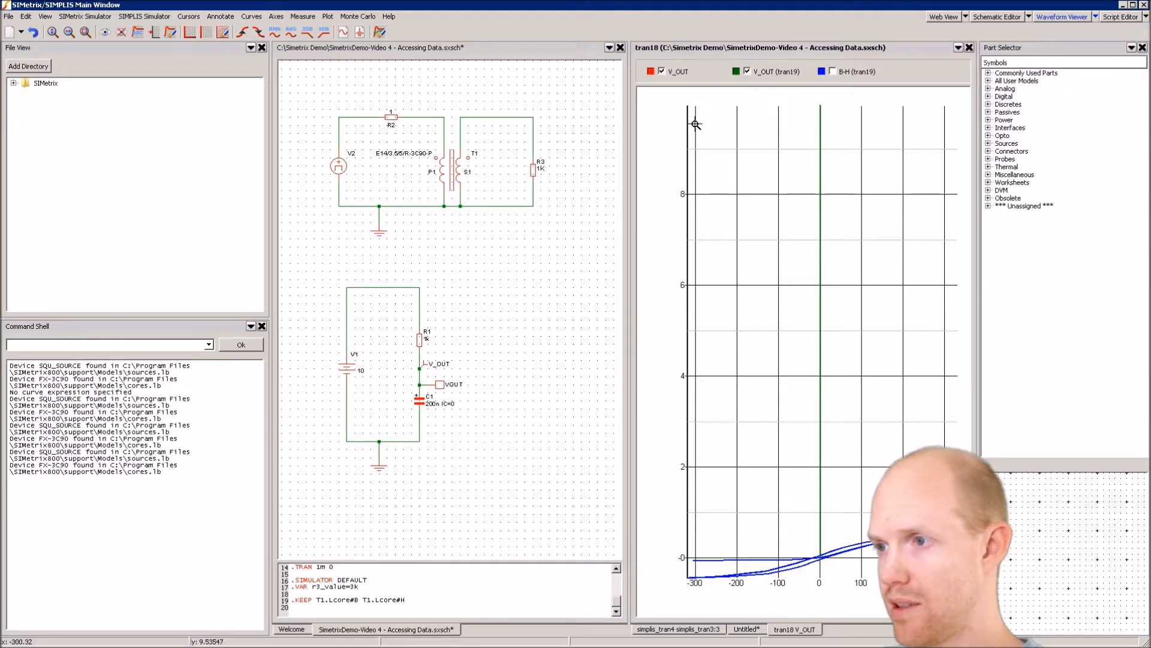
pyautogui.press('Delete')
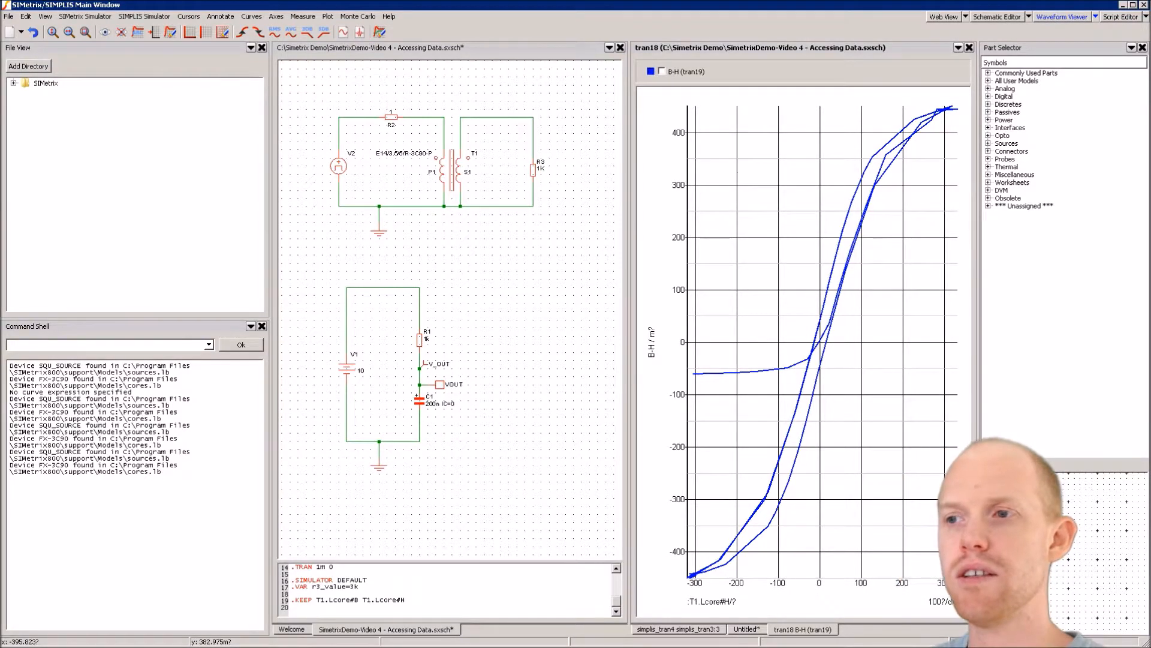
pyautogui.click(328, 16)
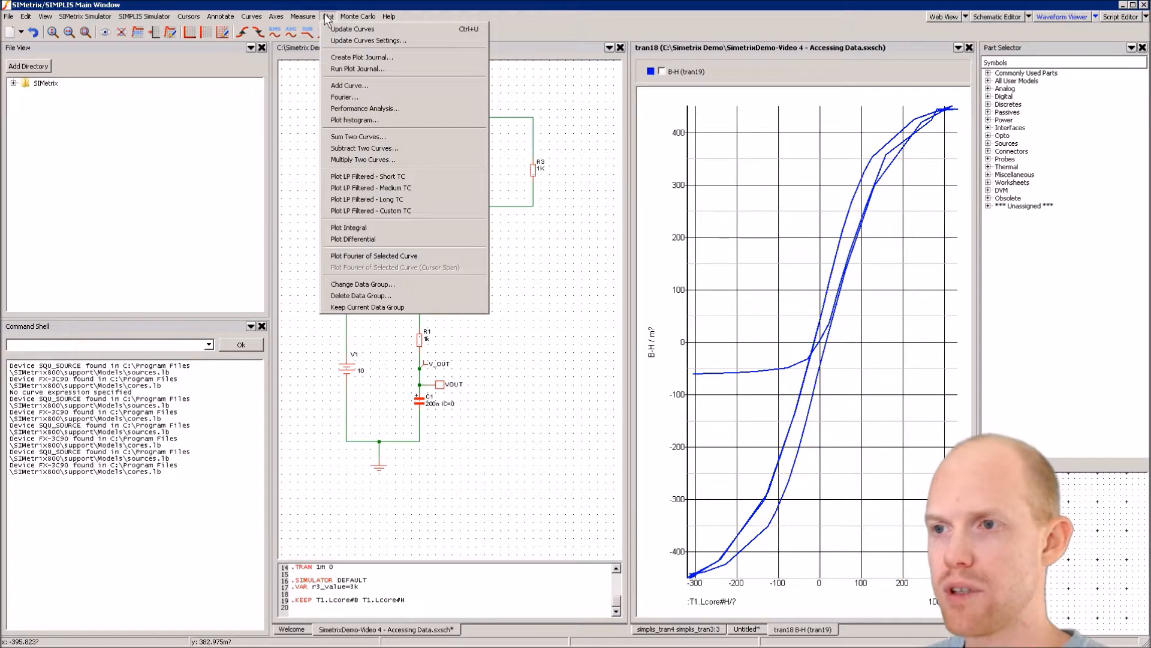
pyautogui.click(354, 86)
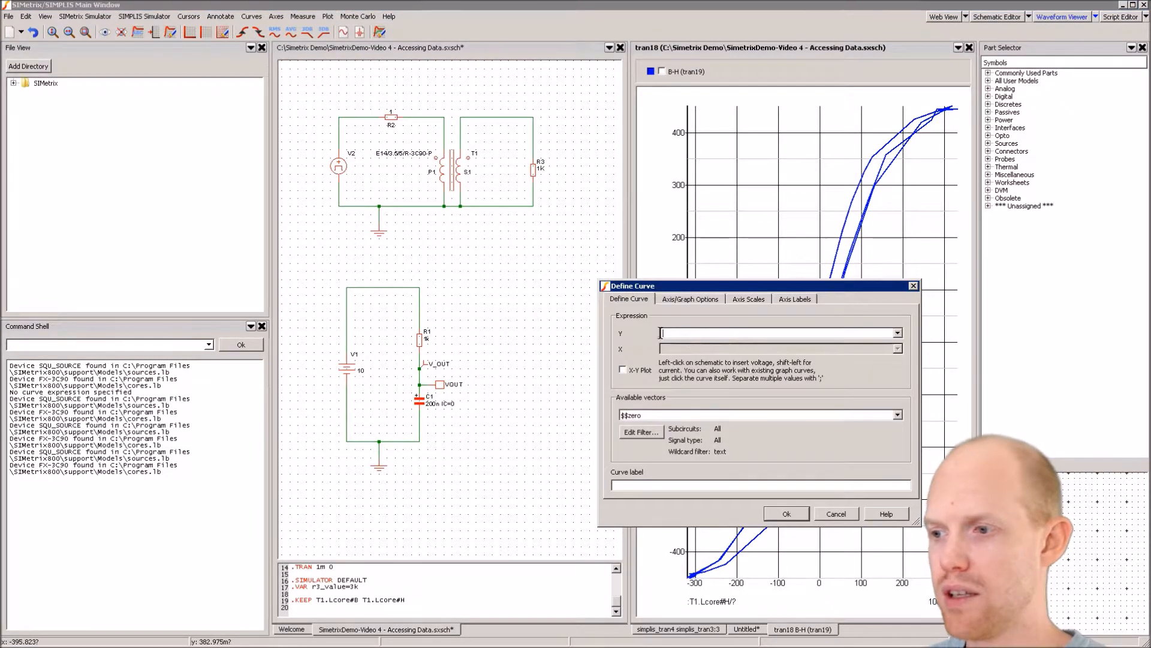
pyautogui.click(834, 514)
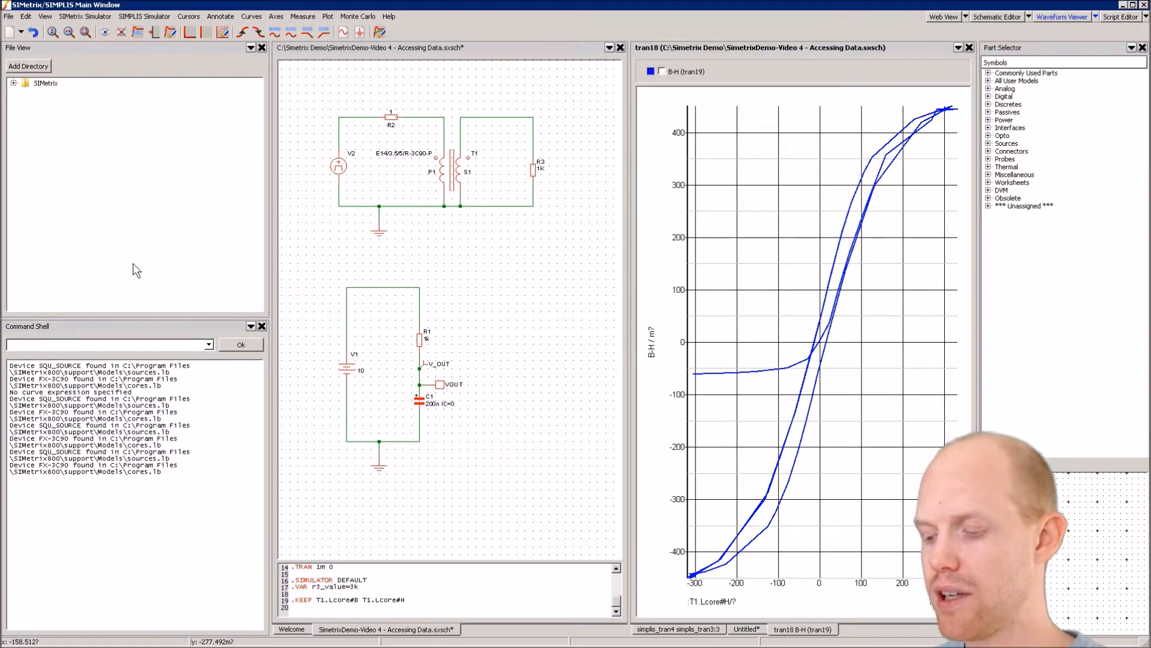
# Step: Run the command plot T1.Lcore#B T1.Lcore#H and compare the resulting graph with the B-H graph
pyautogui.write('plot T1.Lcore')
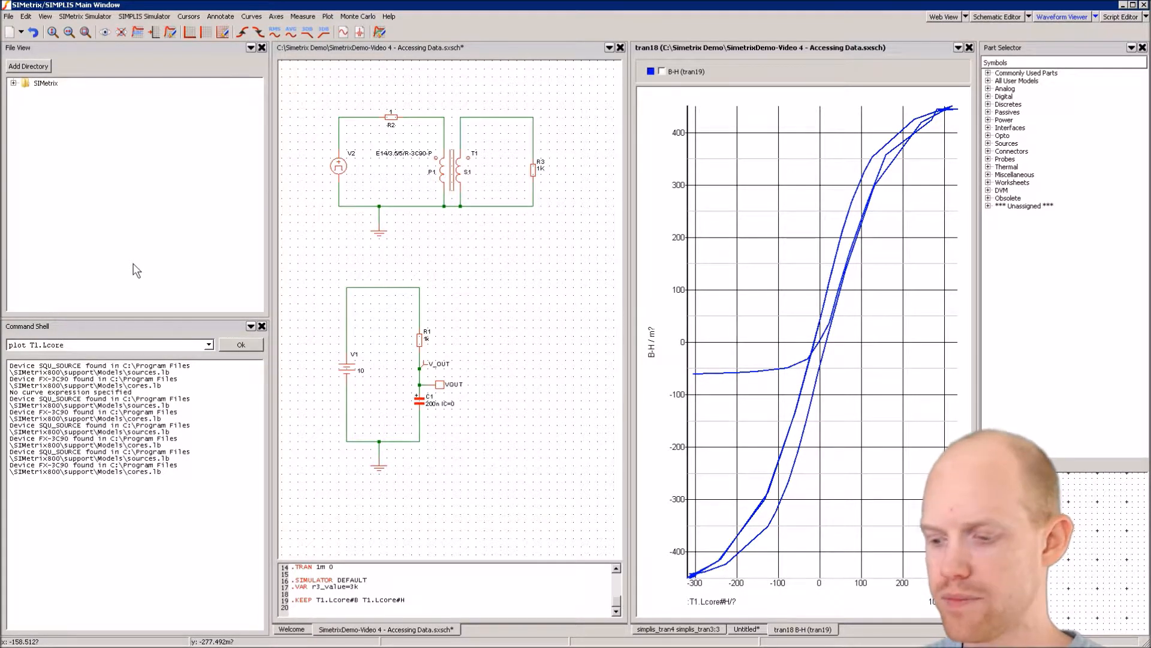
pyautogui.write('#B T')
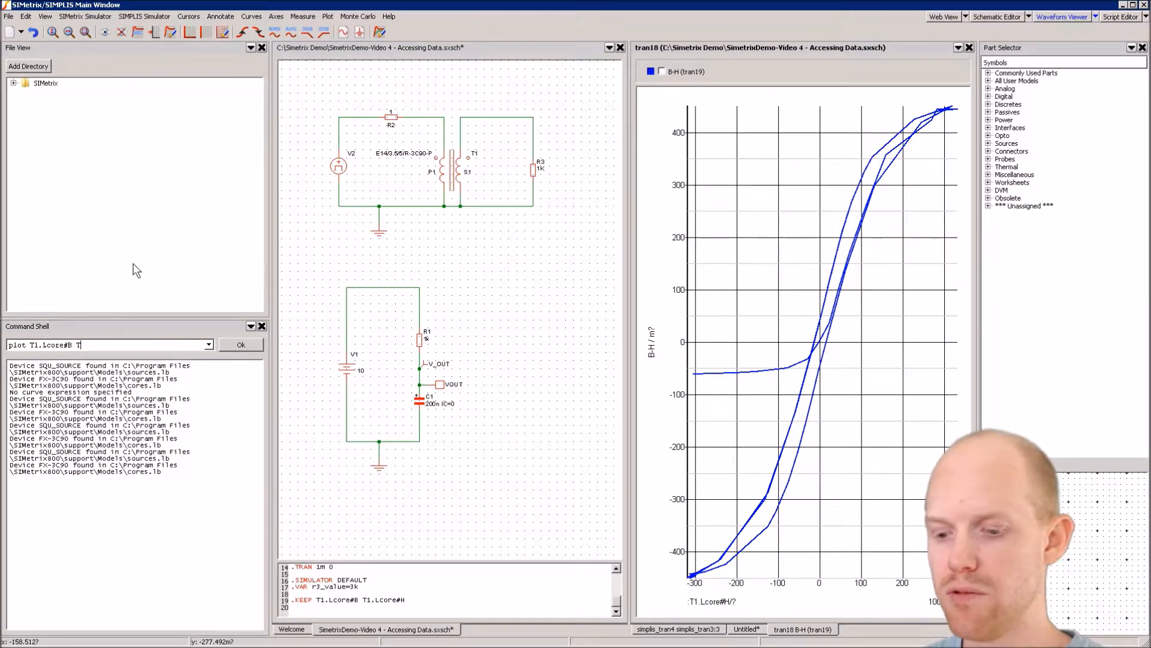
pyautogui.write('1.Lcore')
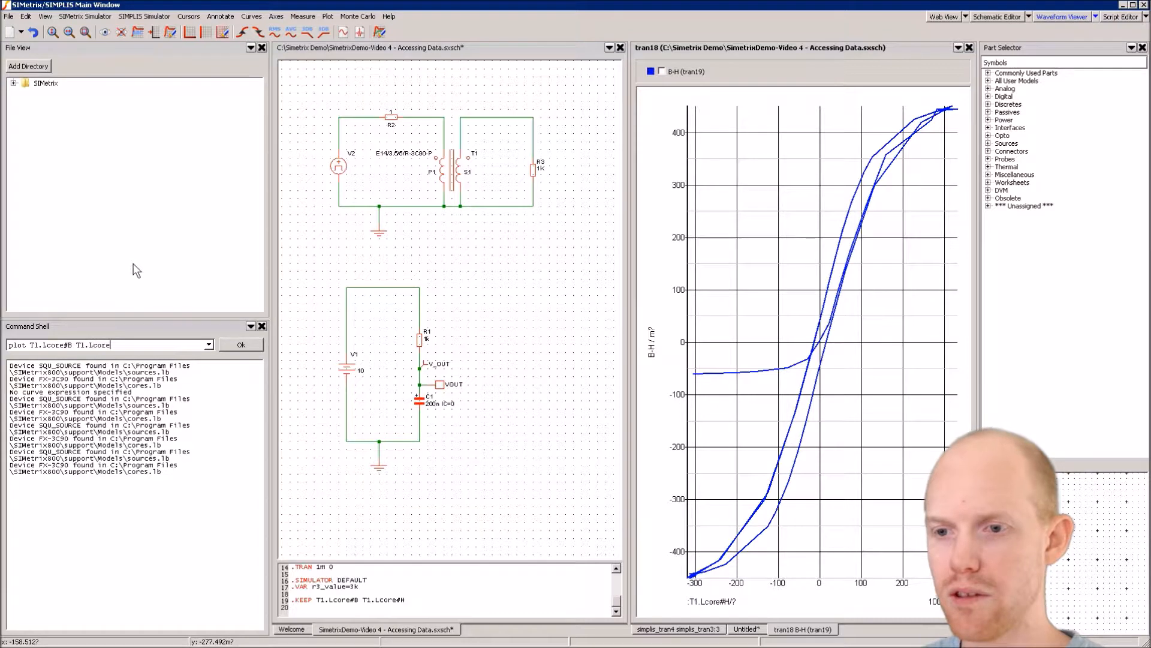
pyautogui.write('#H')
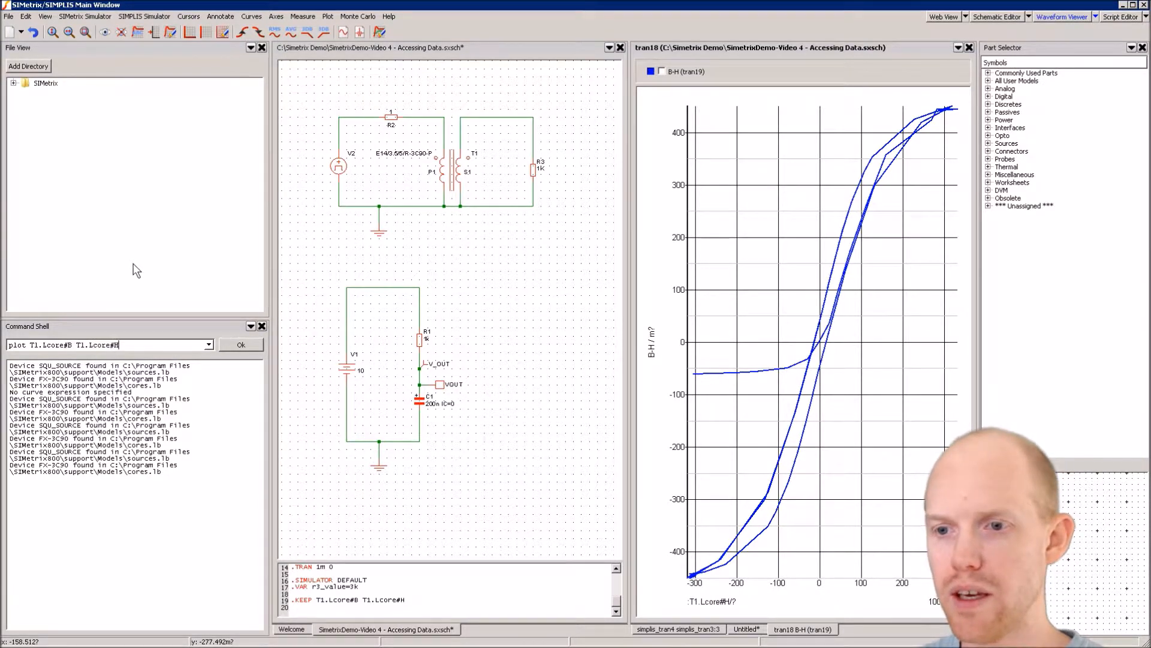
pyautogui.press('Return')
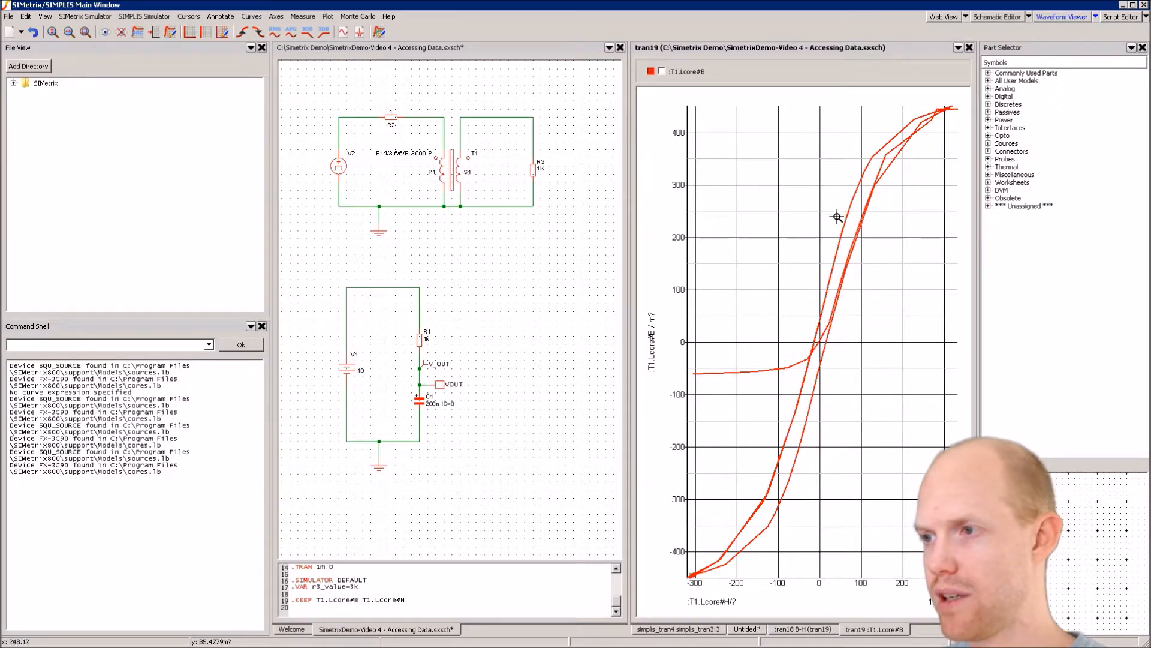
pyautogui.click(802, 629)
pyautogui.click(867, 630)
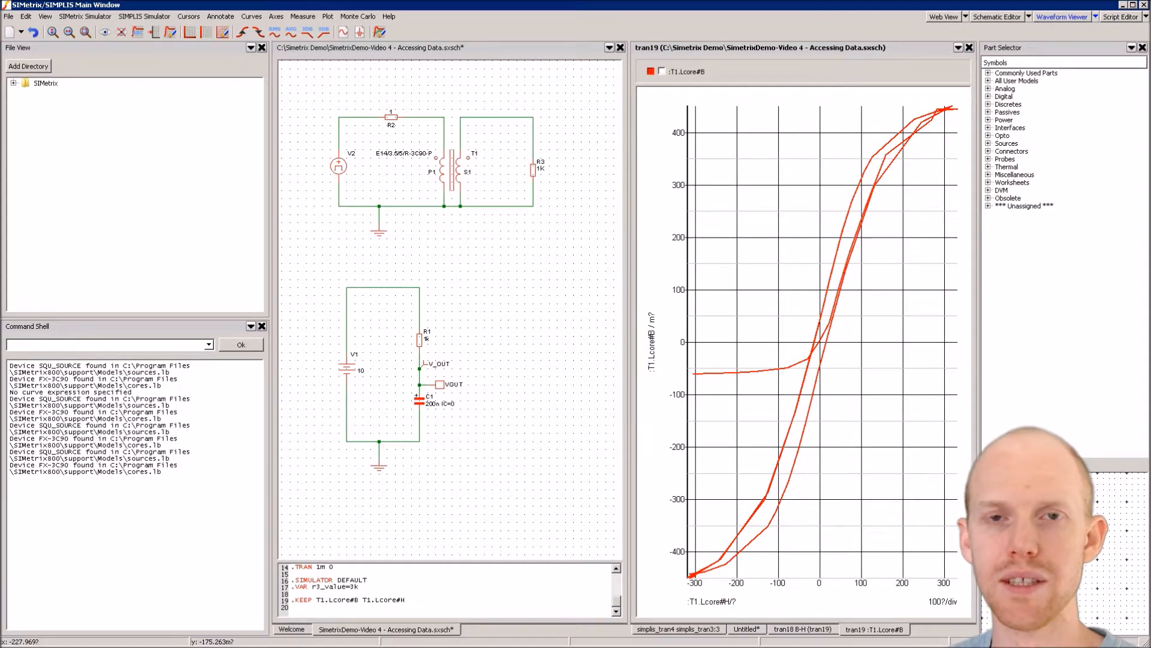
# Step: Move the V_OUT probe from the RC circuit to the transformer secondary node above R3
pyautogui.click(370, 47)
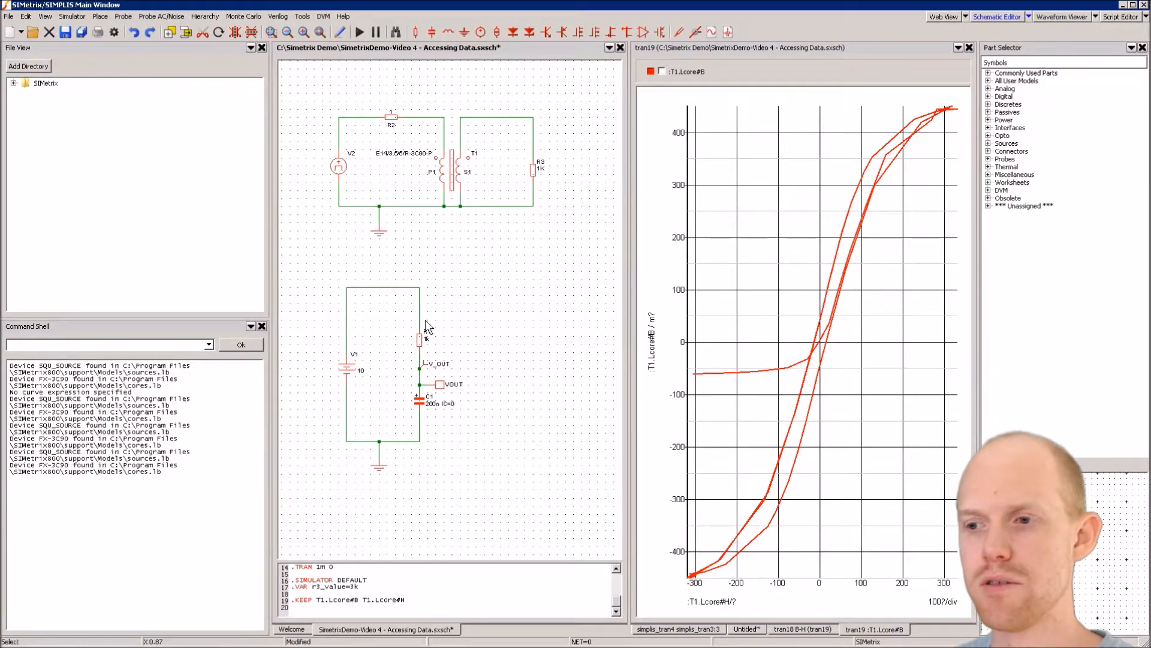
pyautogui.click(420, 368)
pyautogui.hotkey('ctrl', 'x')
pyautogui.hotkey('ctrl', 'v')
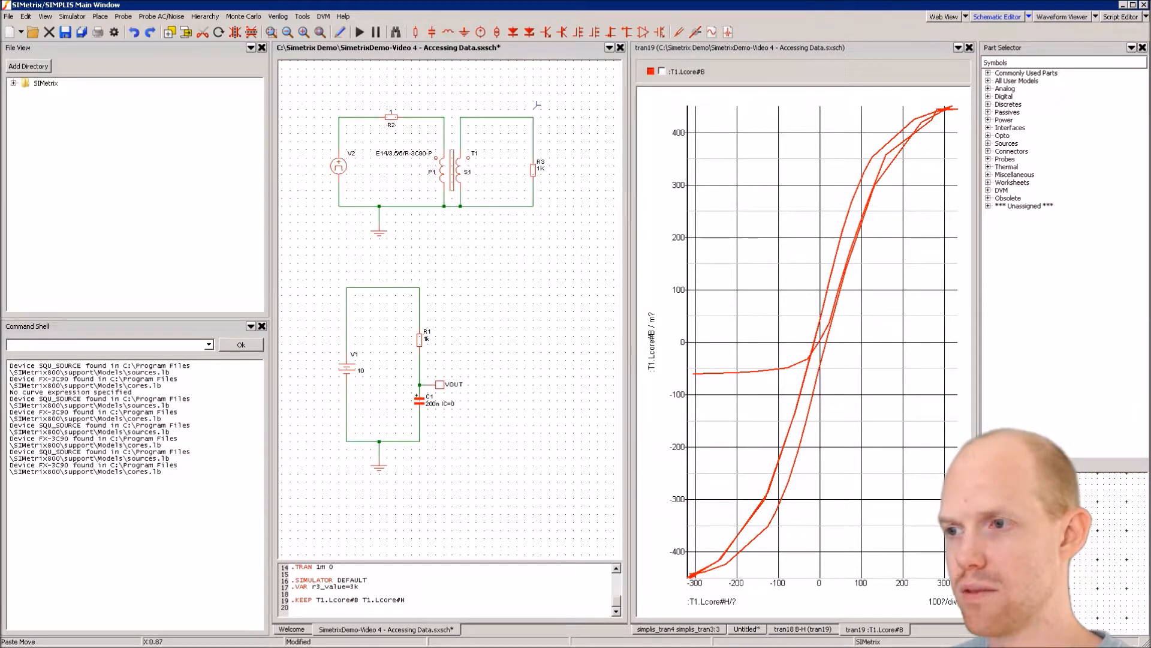
pyautogui.click(533, 117)
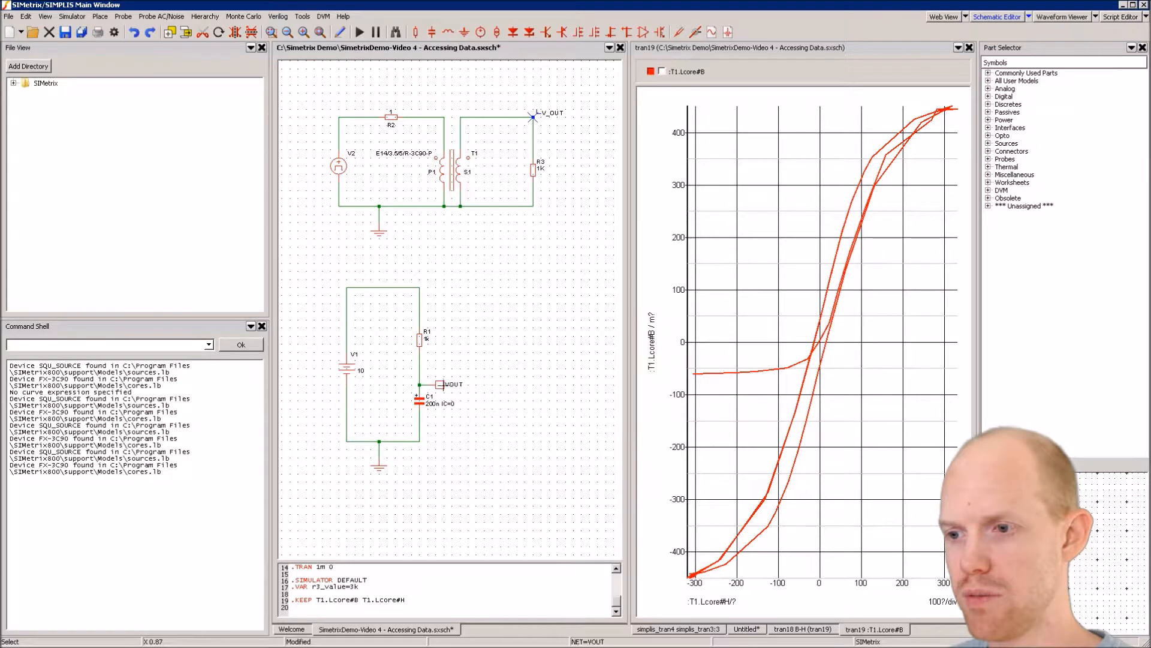
# Step: Move the VOUT terminal from the RC circuit next to R3 and wire it to the secondary node
pyautogui.click(443, 384)
pyautogui.press('Delete')
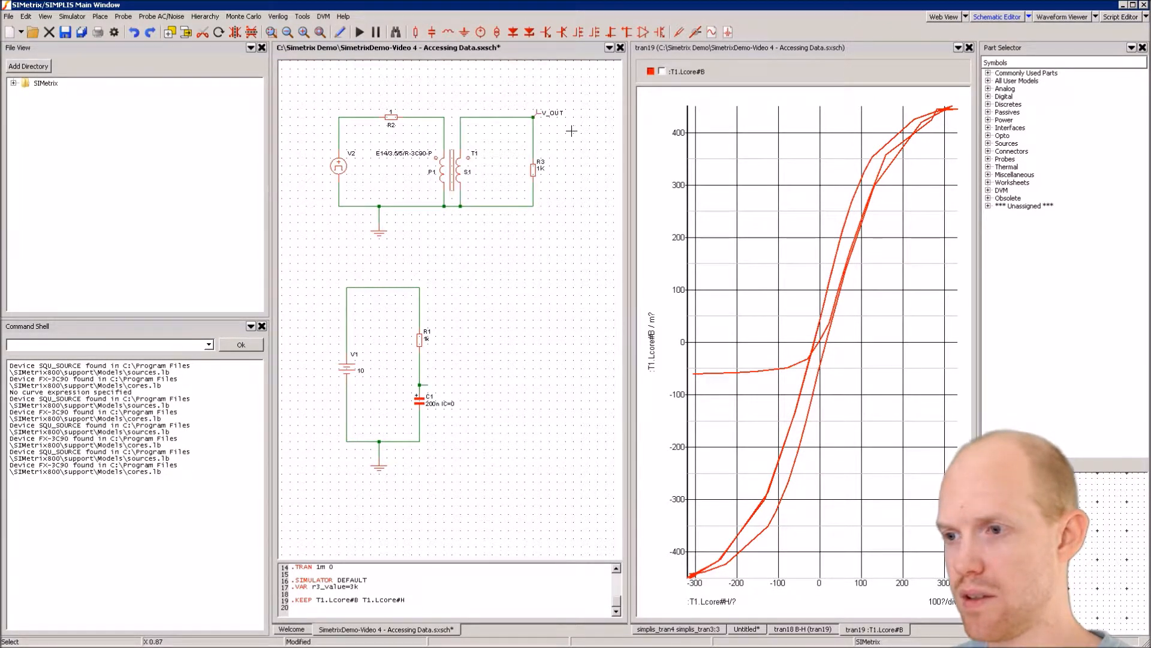
pyautogui.hotkey('ctrl', 'v')
pyautogui.click(556, 134)
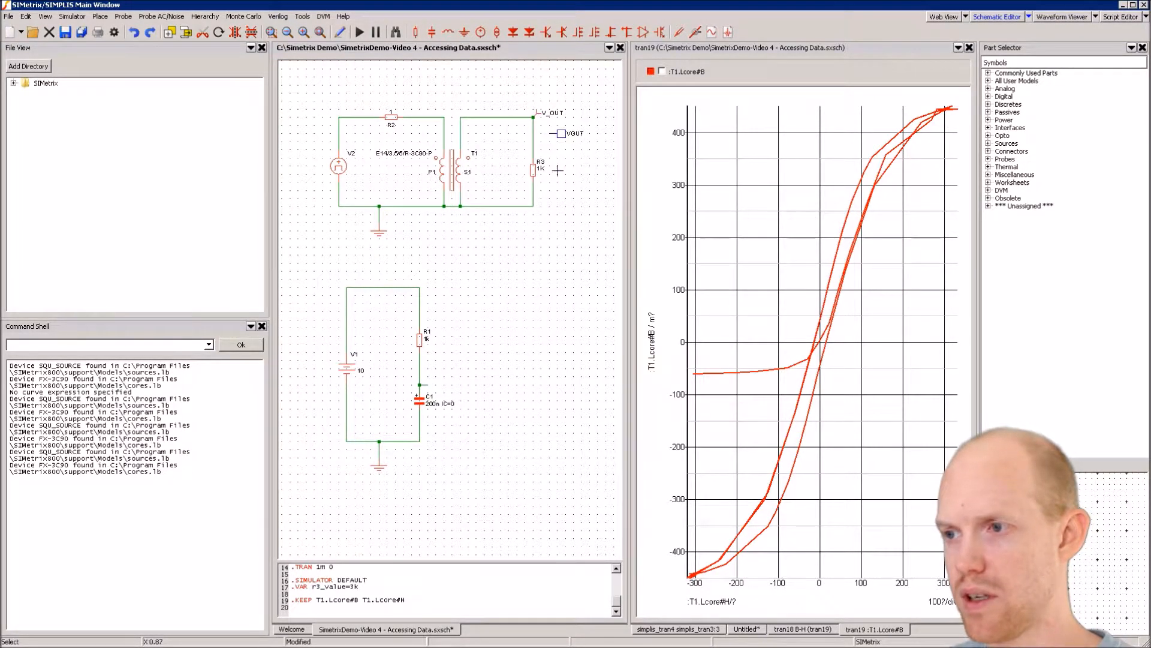
pyautogui.click(533, 133)
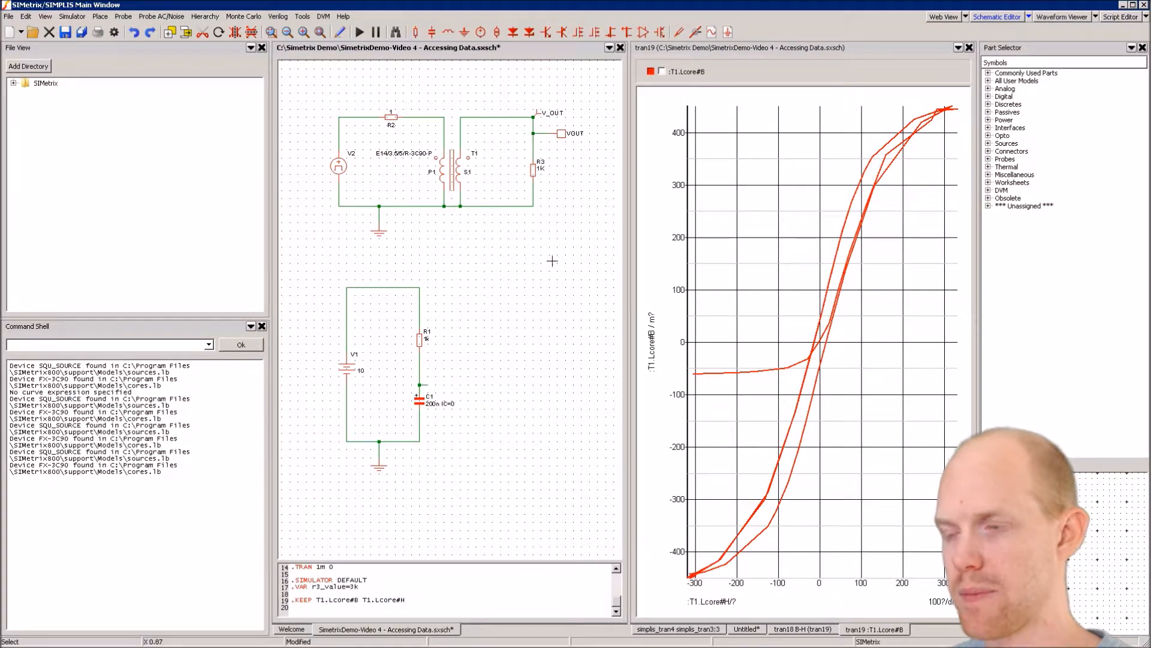
# Step: Run the simulation and delete the old B-H curve to inspect the V_OUT spike around 500 µs
pyautogui.click(360, 31)
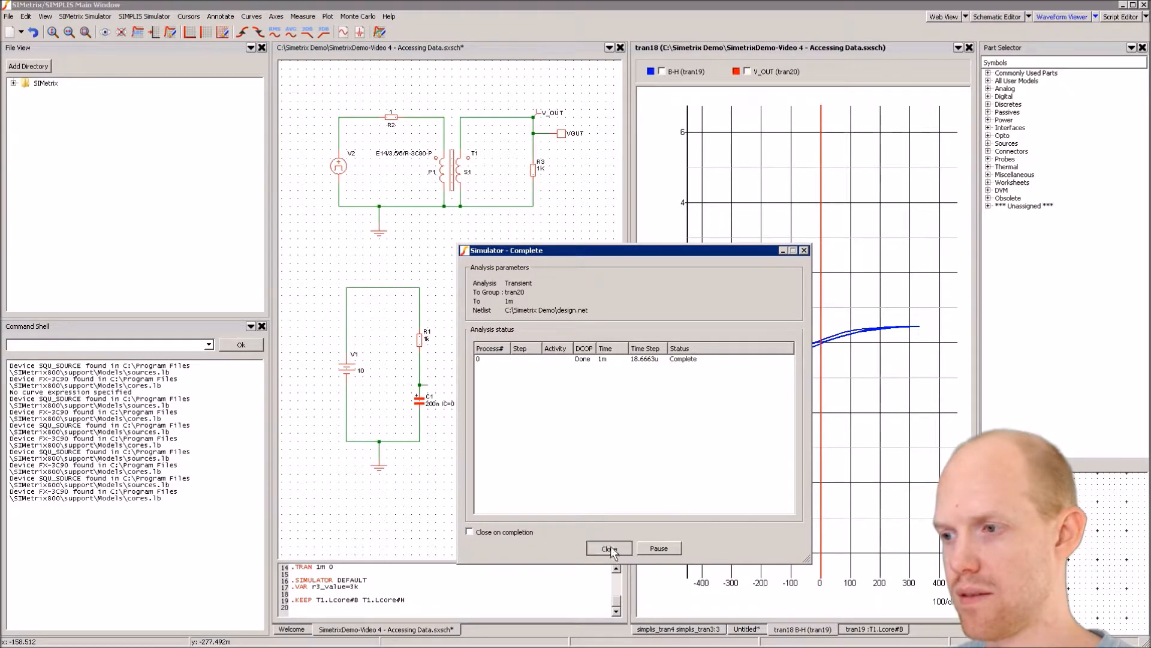
pyautogui.click(610, 548)
pyautogui.click(662, 72)
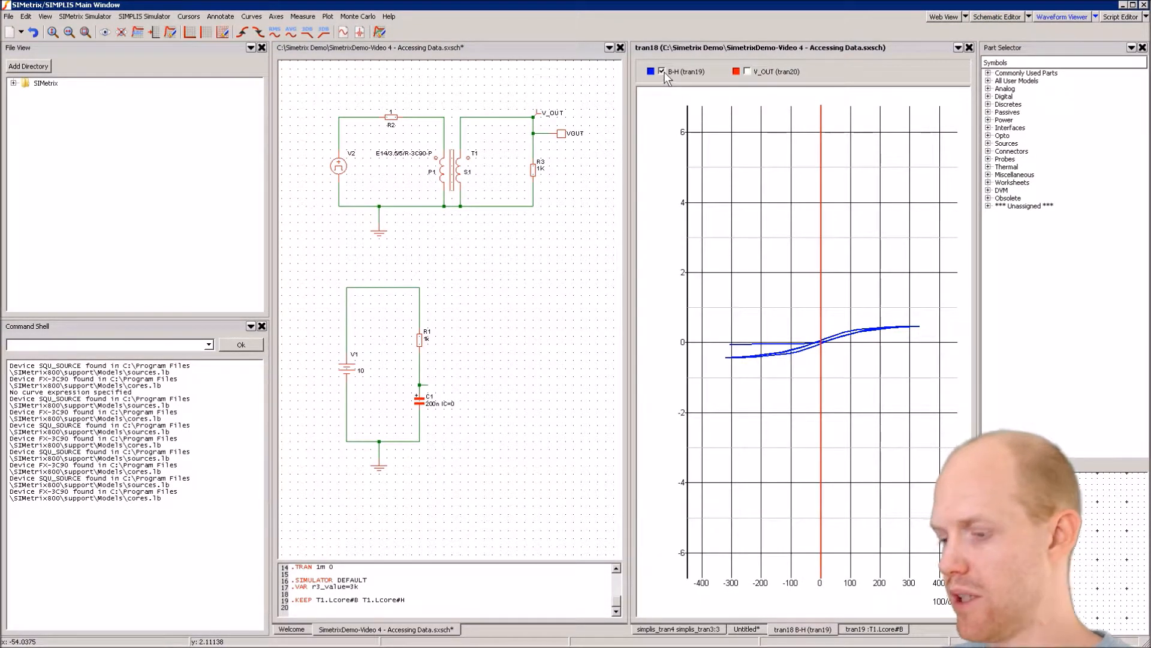
pyautogui.press('Delete')
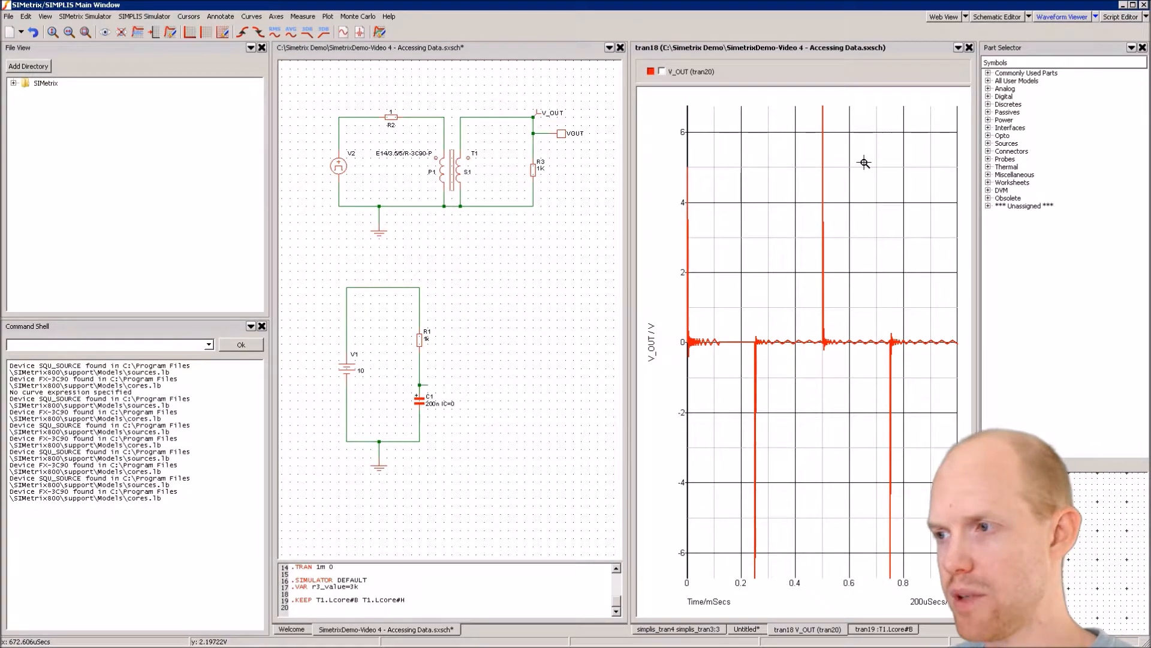
pyautogui.moveTo(837, 263); pyautogui.dragTo(842, 364)
pyautogui.moveTo(784, 105); pyautogui.dragTo(861, 588)
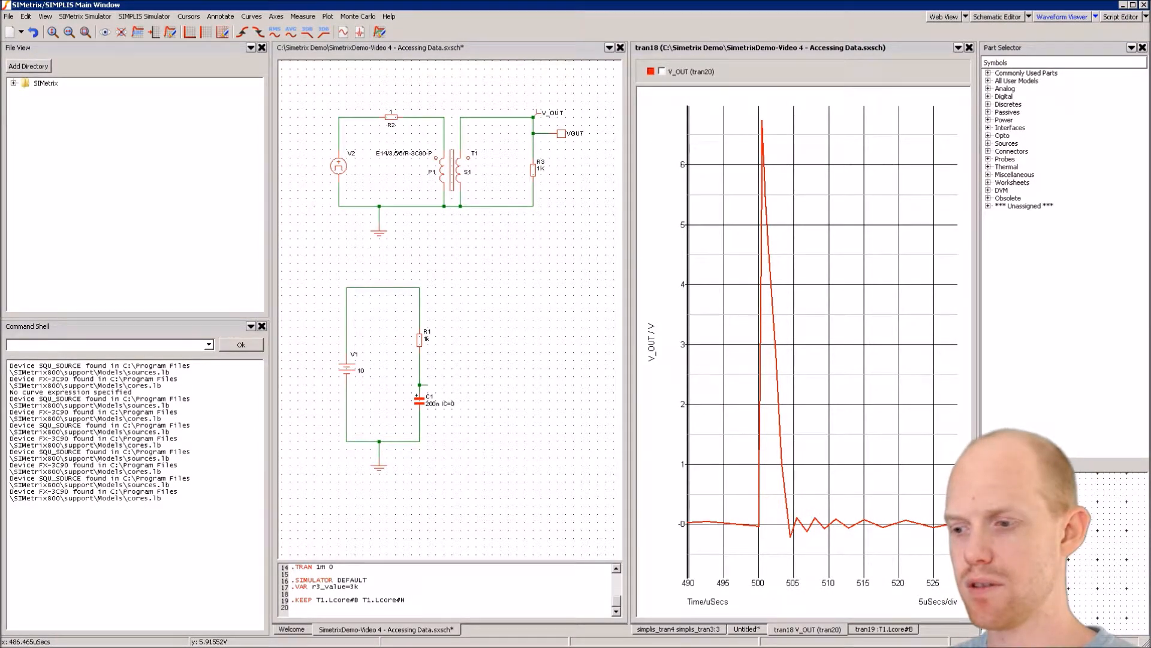
# Step: Switch to the ScriptReference PDF and examine the function list on pages 19 and 20 for waveform functions such as Maximum and mean
pyautogui.hotkey('alt', 'Tab')
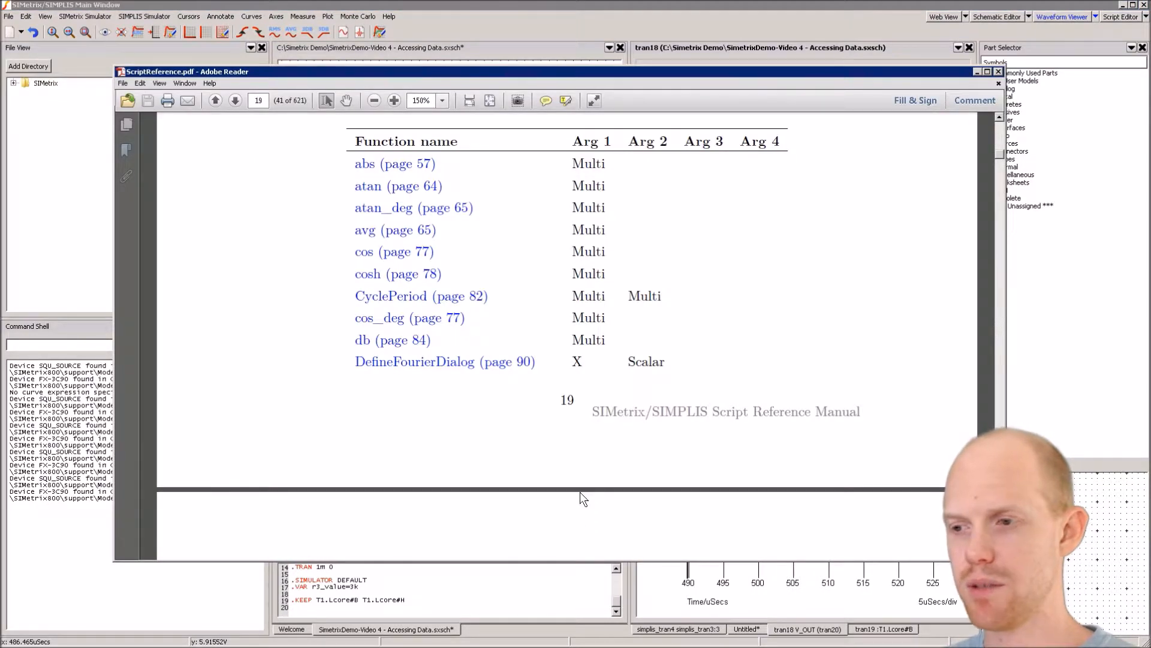
pyautogui.doubleClick(566, 400)
pyautogui.scroll(-5, 542, 355)
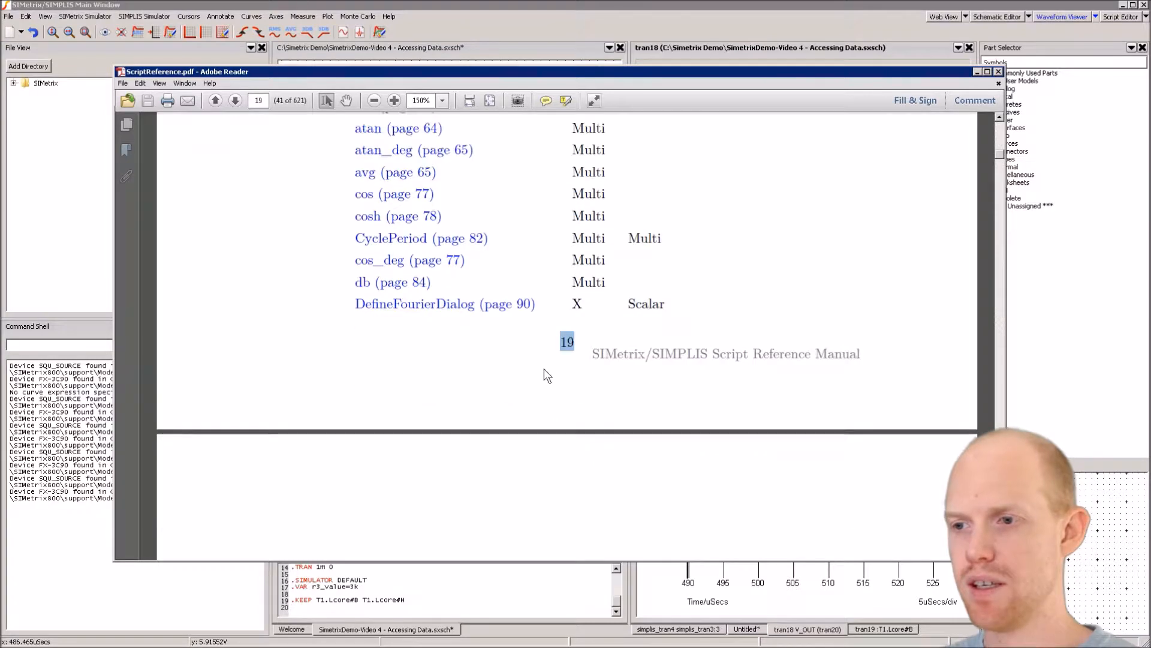
pyautogui.scroll(-3, 546, 385)
pyautogui.scroll(-10, 545, 387)
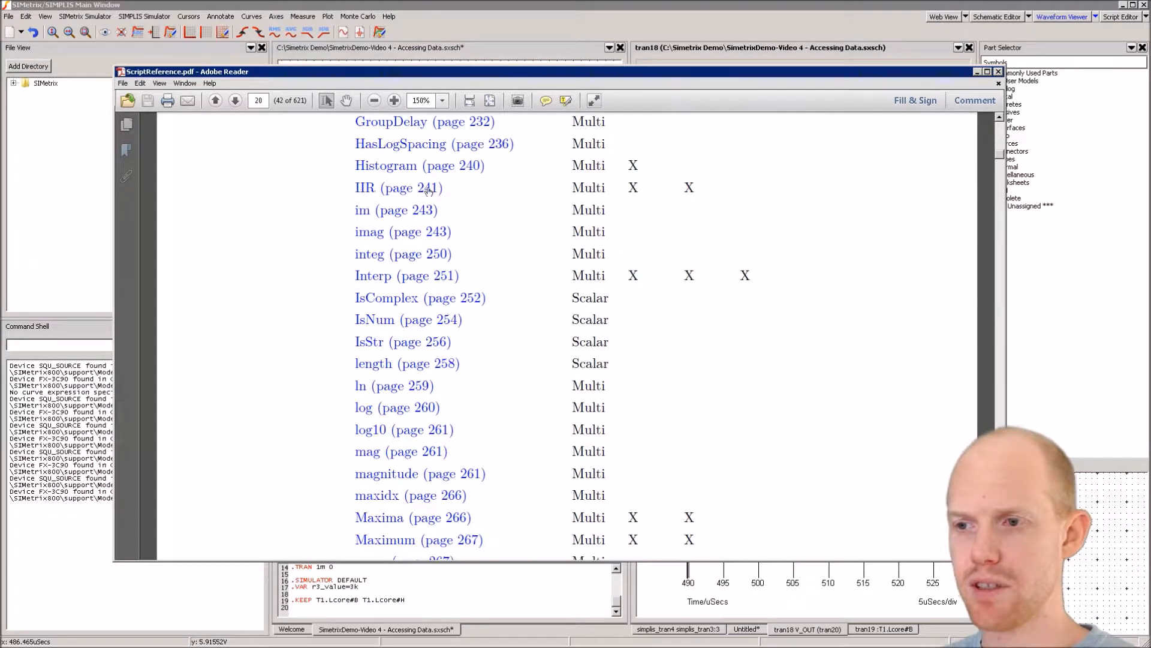
pyautogui.scroll(-1, 413, 372)
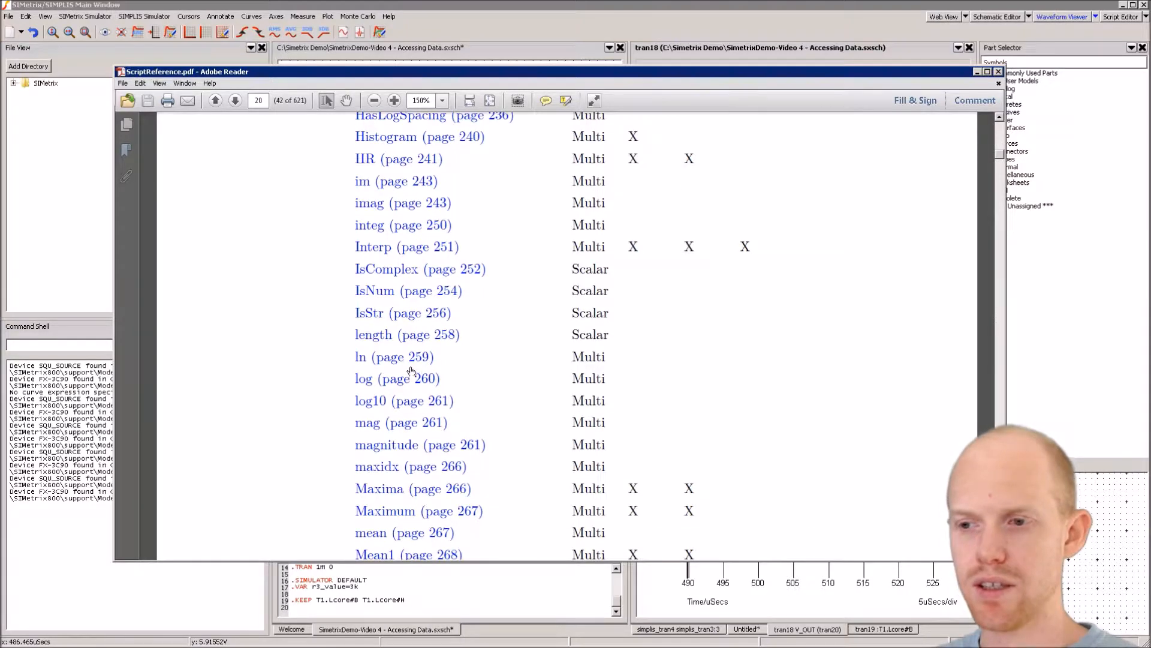
pyautogui.scroll(-1, 420, 368)
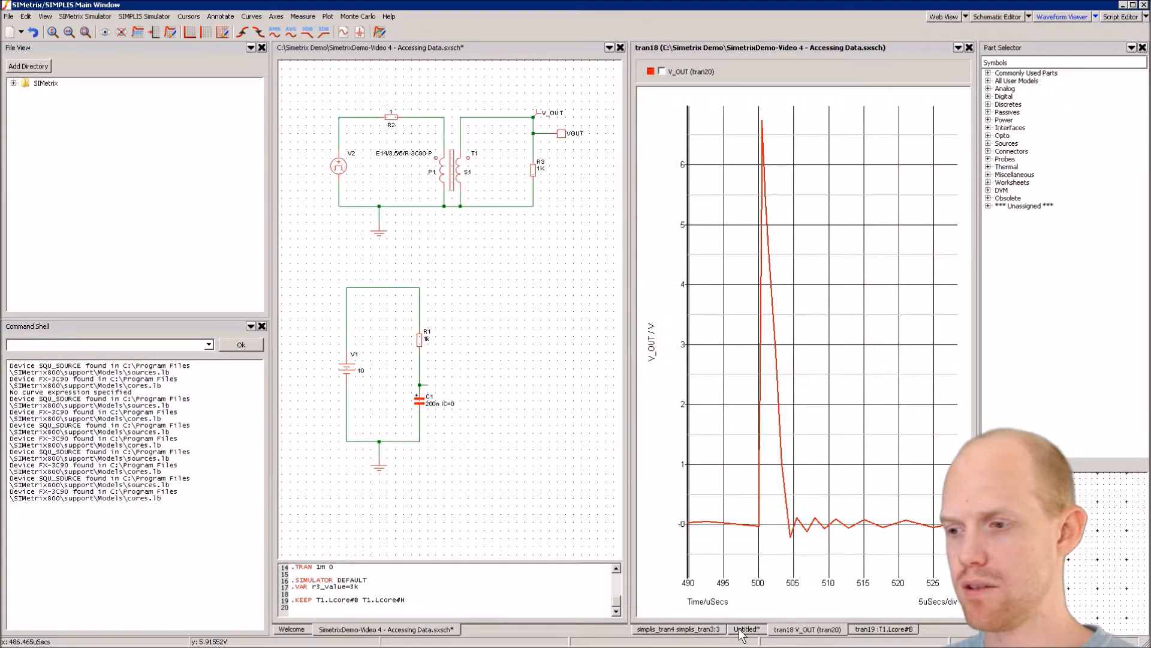
# Step: Return to SIMetrix and delete all the old code in the untitled script
pyautogui.click(745, 629)
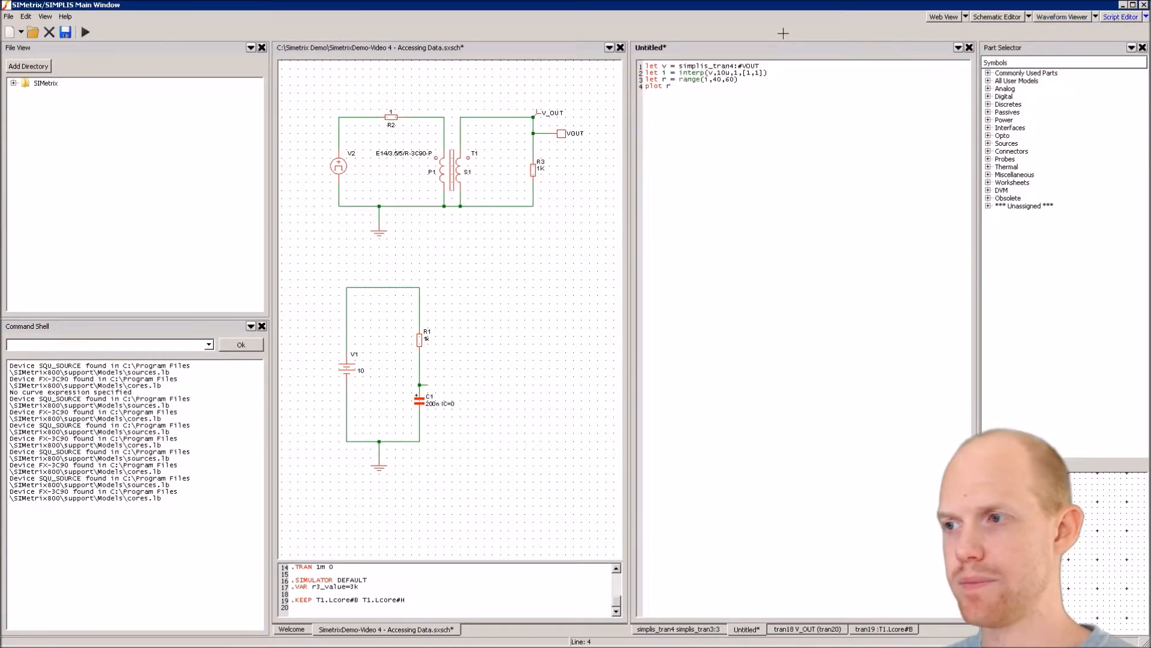
pyautogui.hotkey('ctrl', 'a')
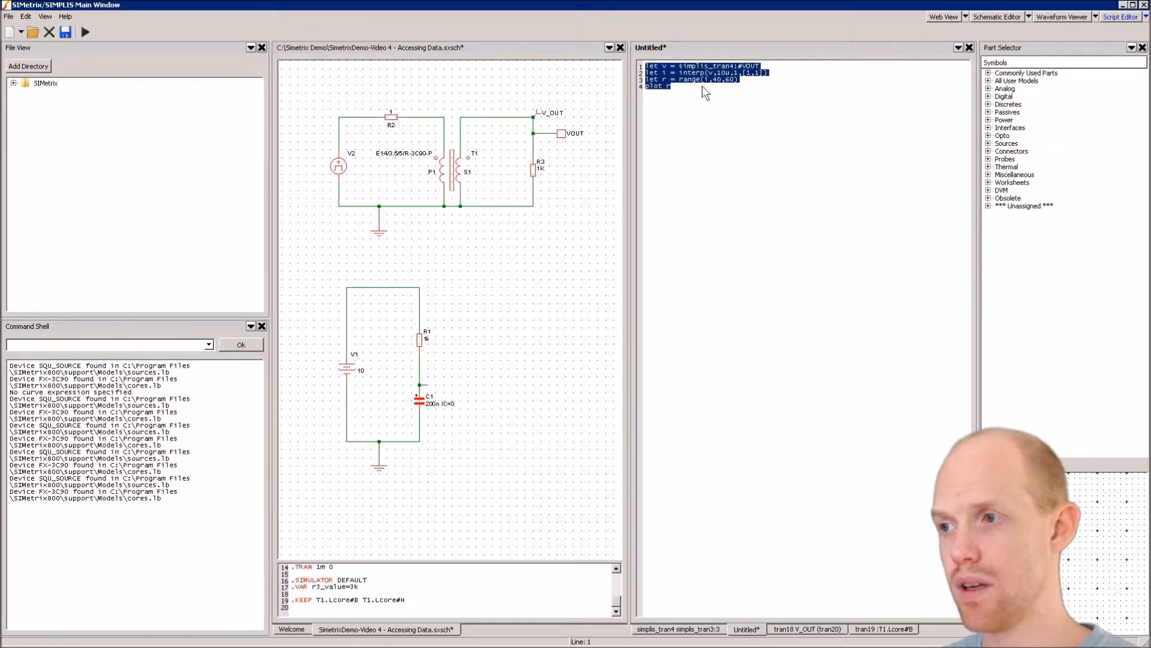
pyautogui.press('Delete')
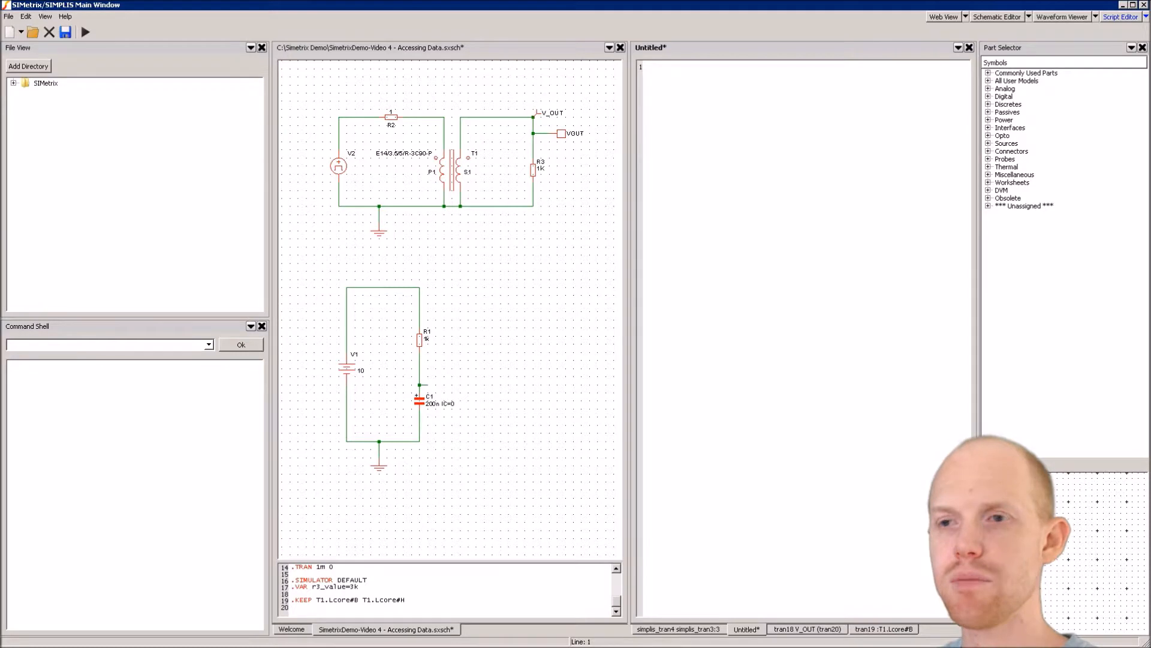
# Step: Check the net name of the transformer's secondary wire, then write the script line echo MAX: {Maximum(VOUT)} and run it
pyautogui.click(522, 116)
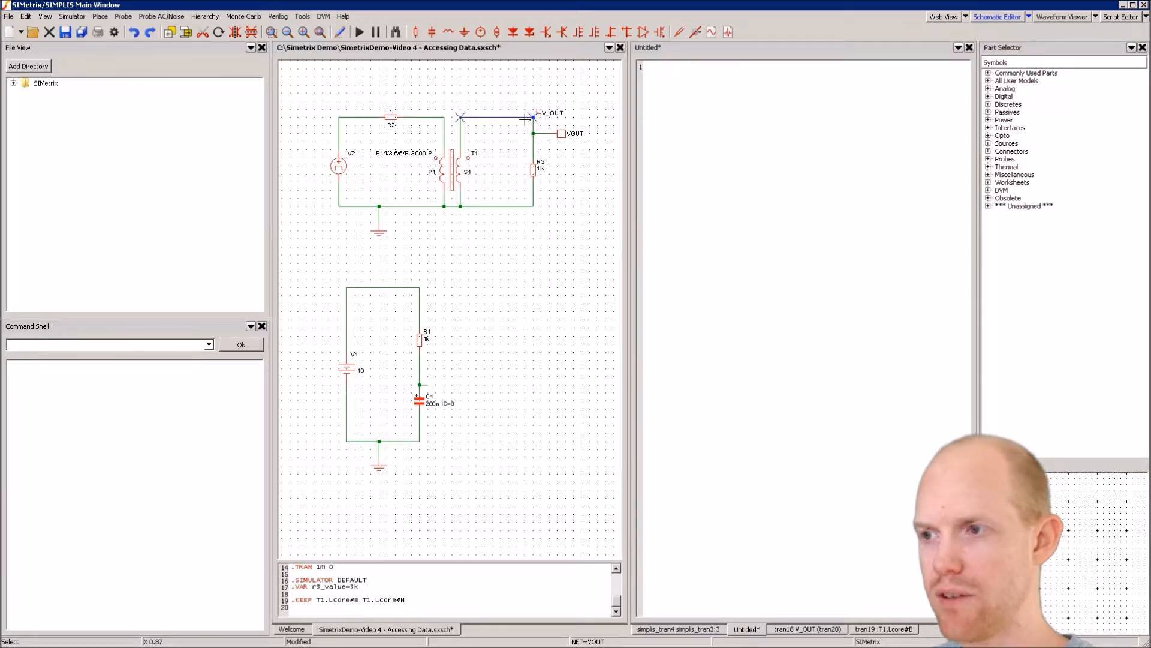
pyautogui.click(707, 121)
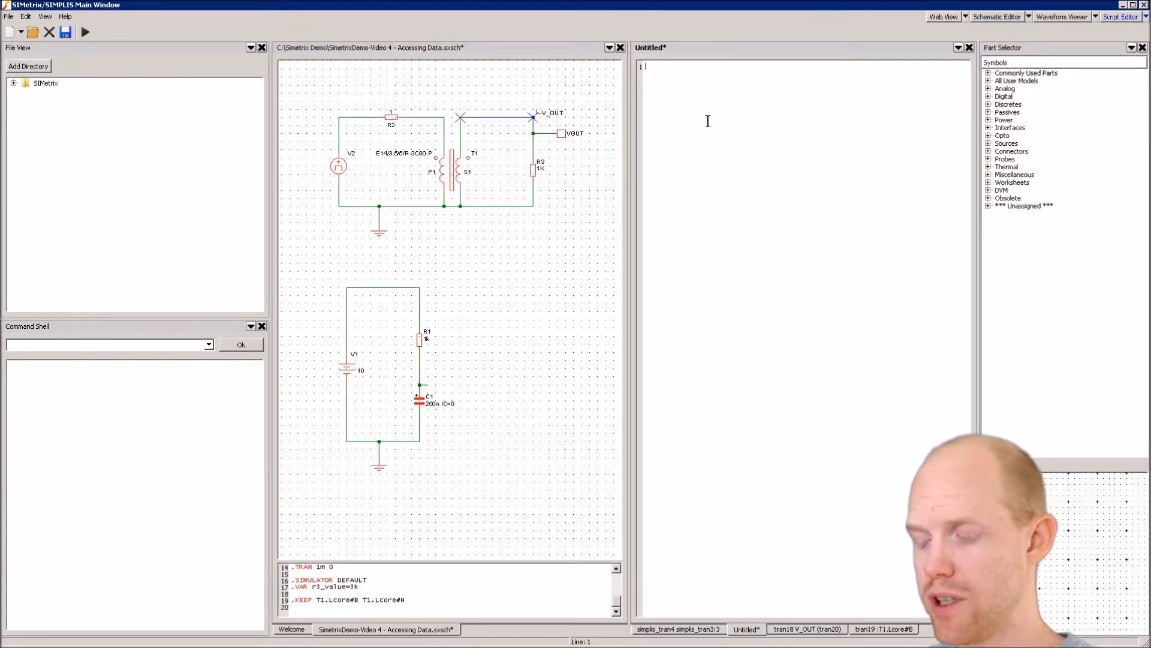
pyautogui.write('echo ')
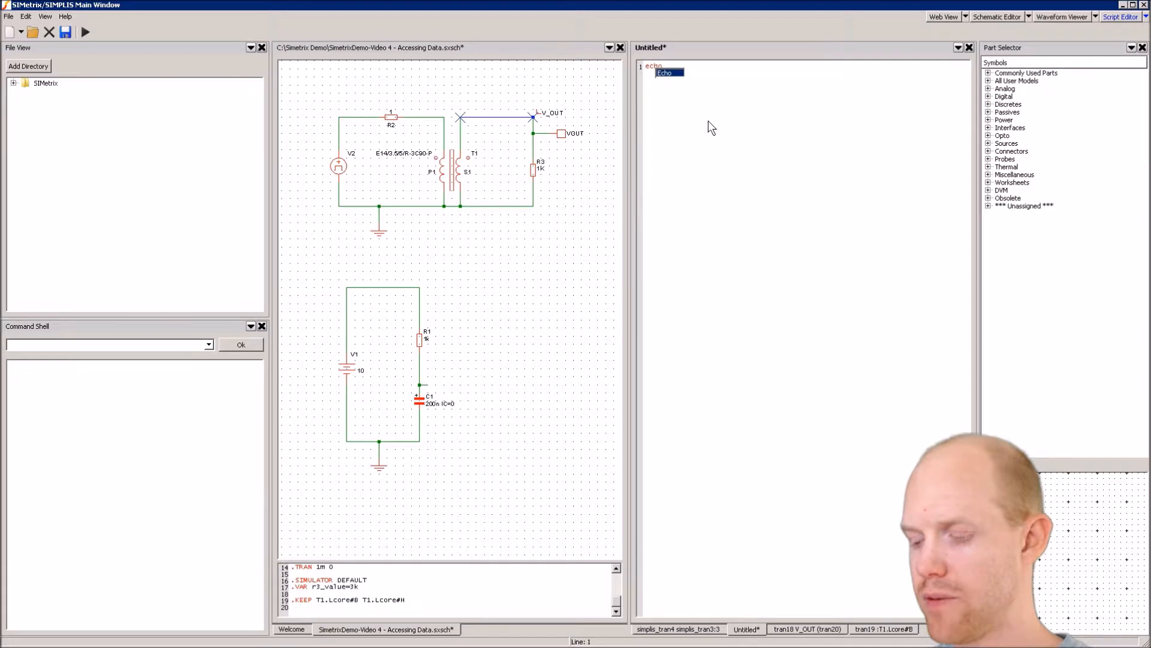
pyautogui.write('{')
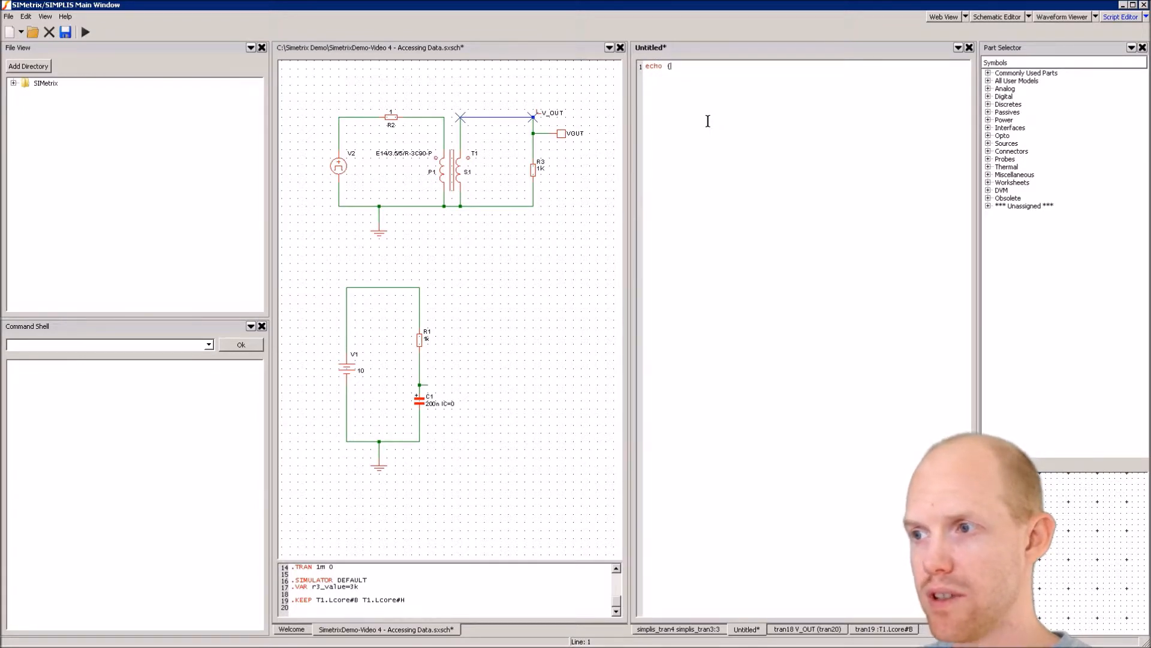
pyautogui.write('M')
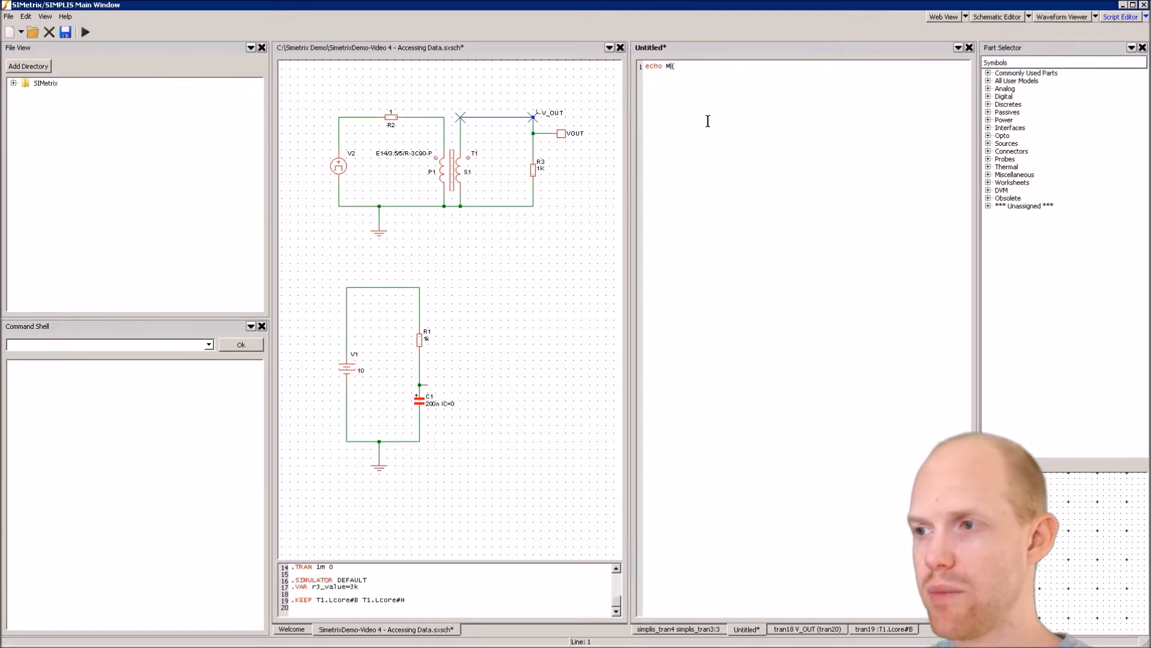
pyautogui.write('AX')
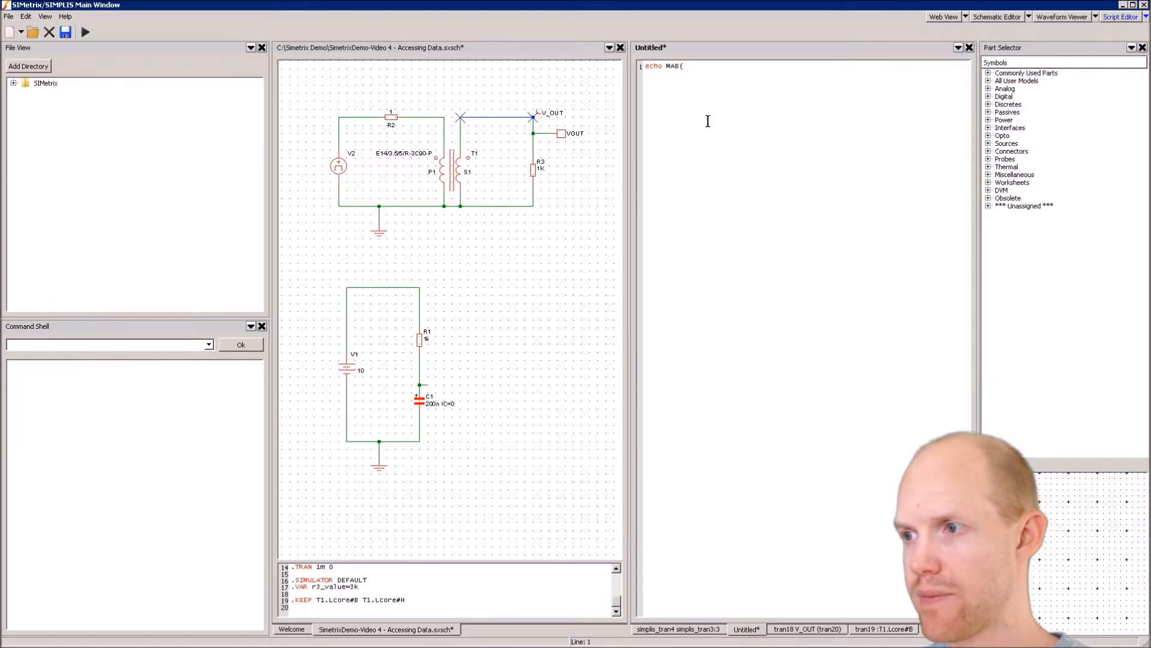
pyautogui.write(':')
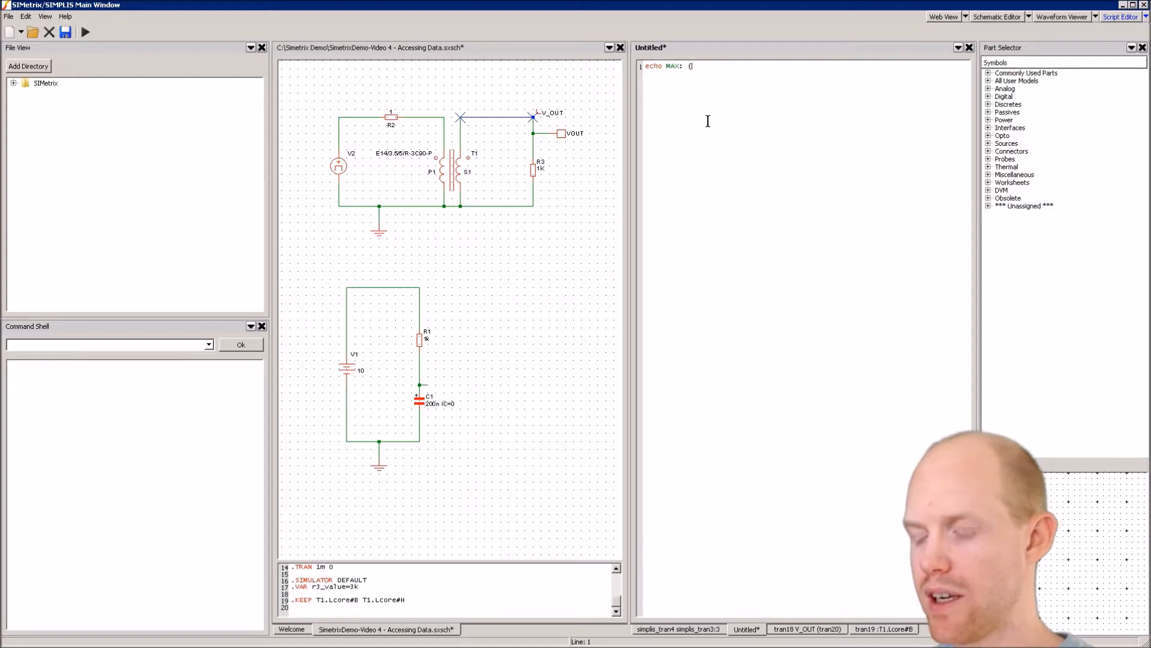
pyautogui.write('Maximum')
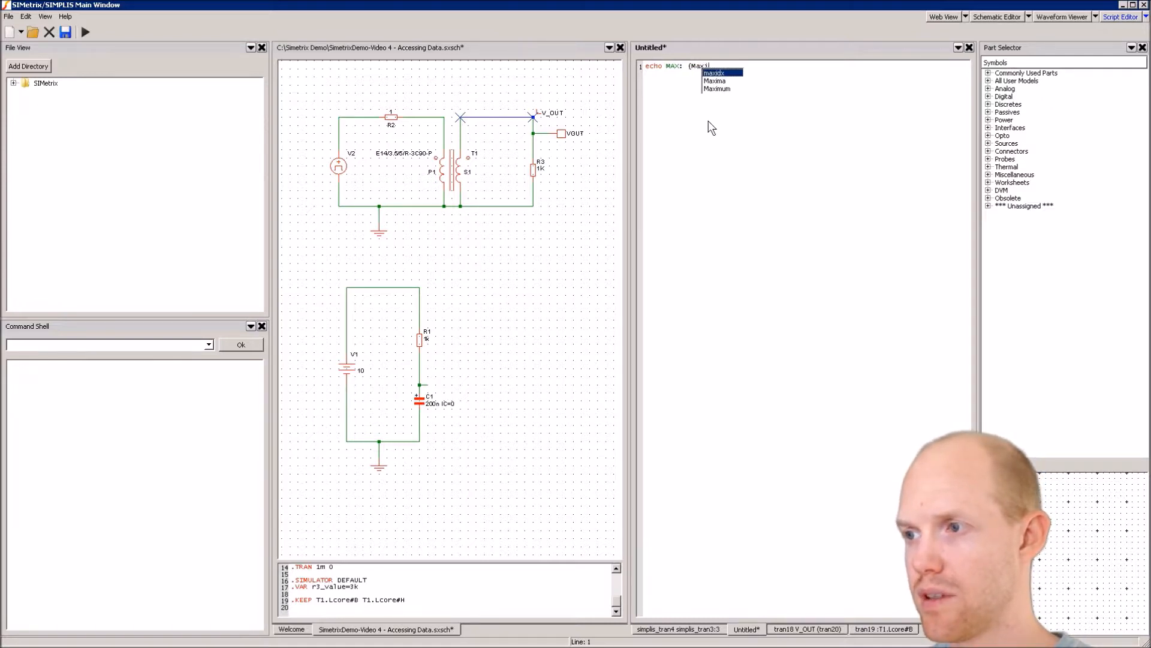
pyautogui.write('(')
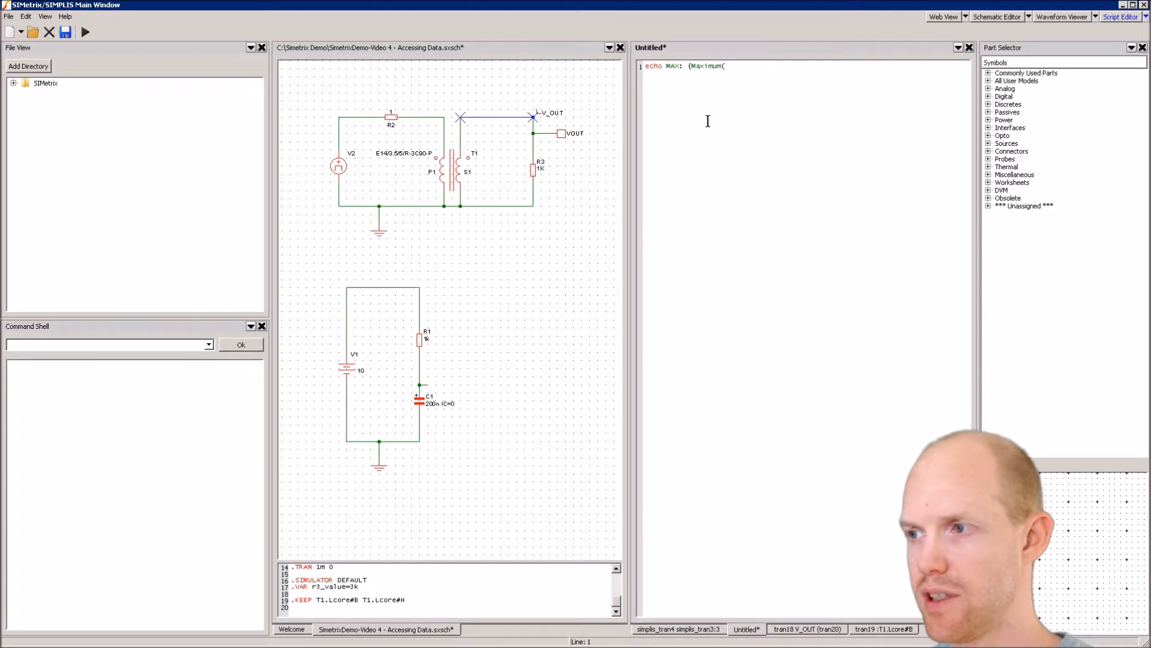
pyautogui.write('v')
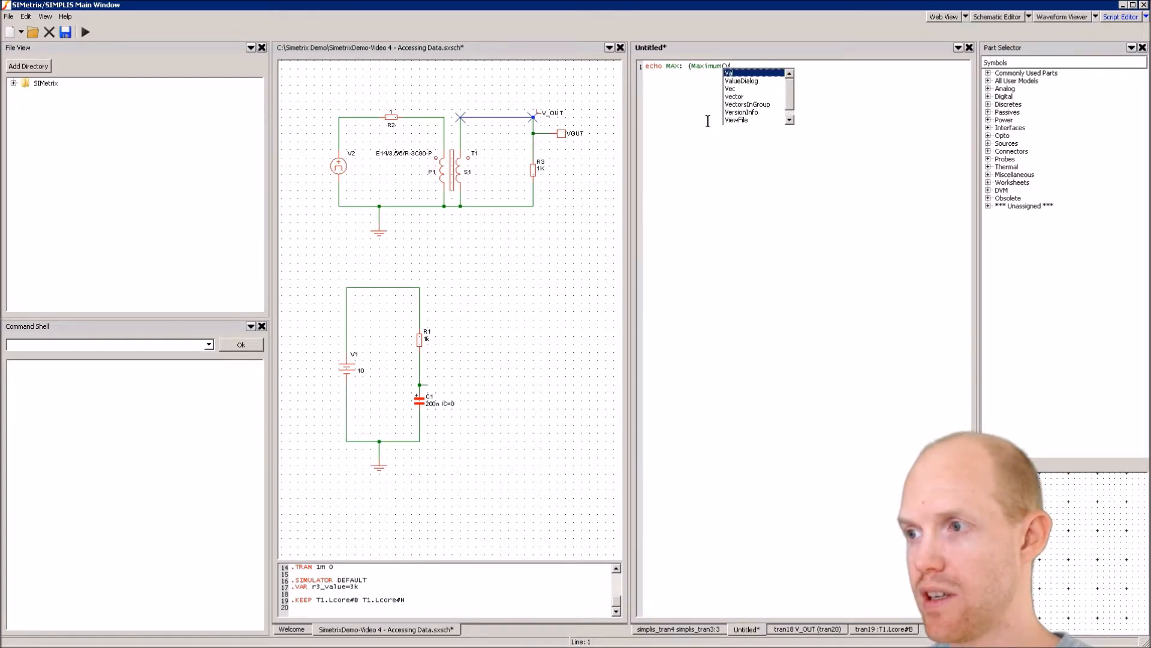
pyautogui.write('OUT')
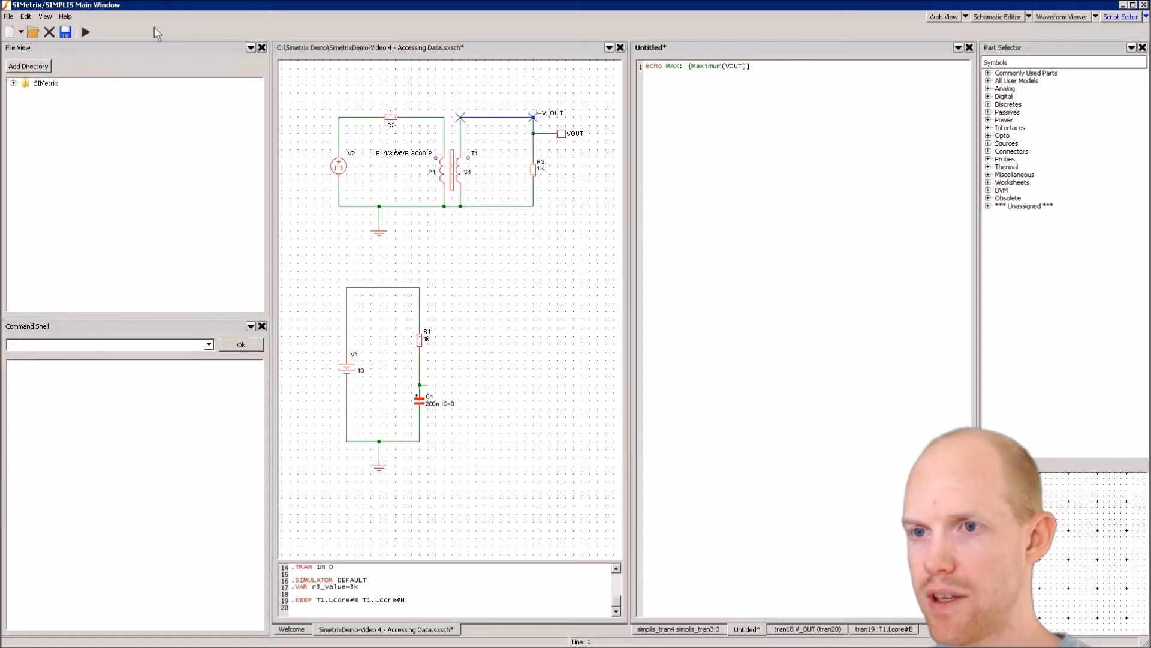
pyautogui.click(85, 32)
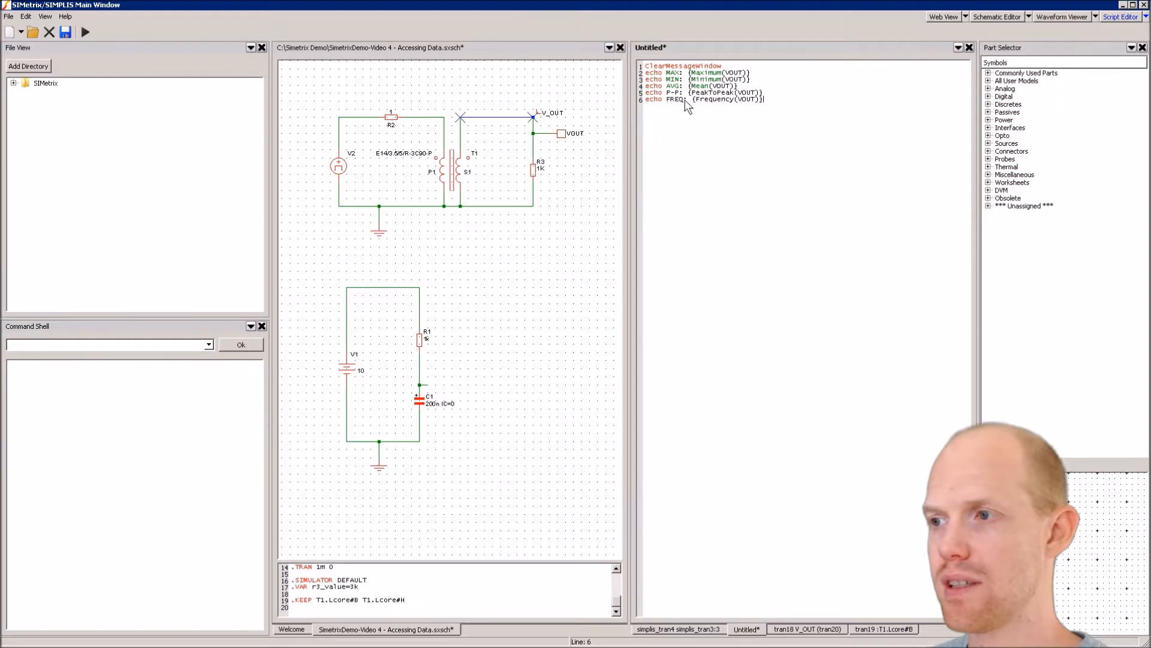
# Step: Run the script extended with ClearMessageWindow and VOUT's MIN, AVG, P-P and FREQ echoes, and zoom the V_OUT graph around the 500 µs spike
pyautogui.click(86, 30)
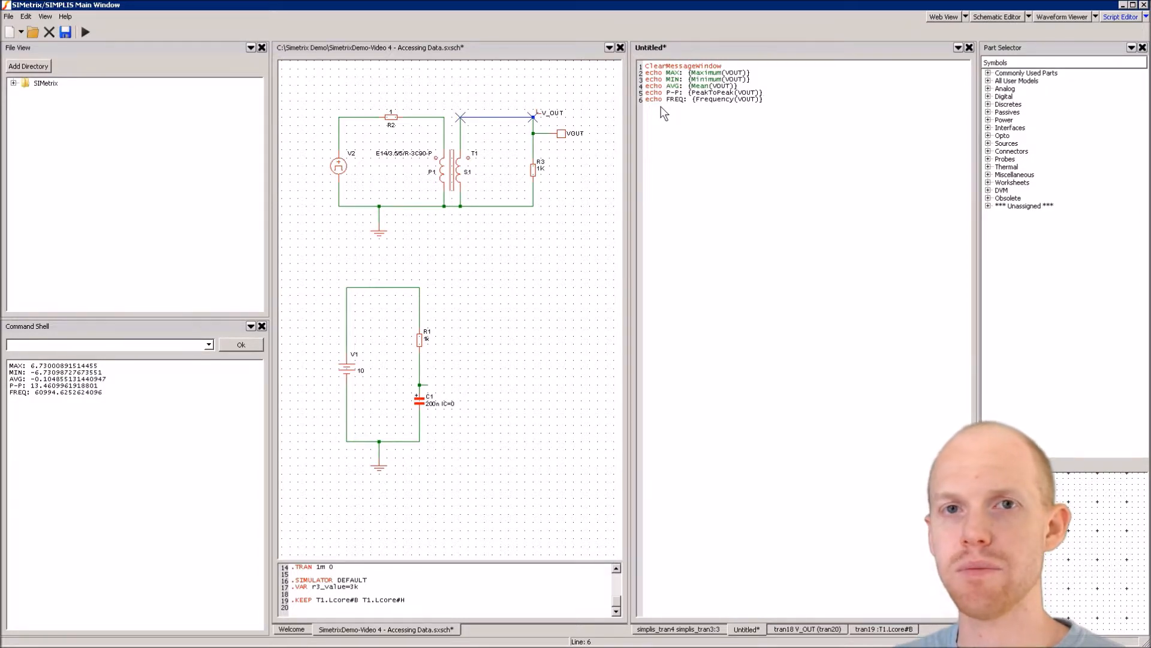
pyautogui.click(792, 630)
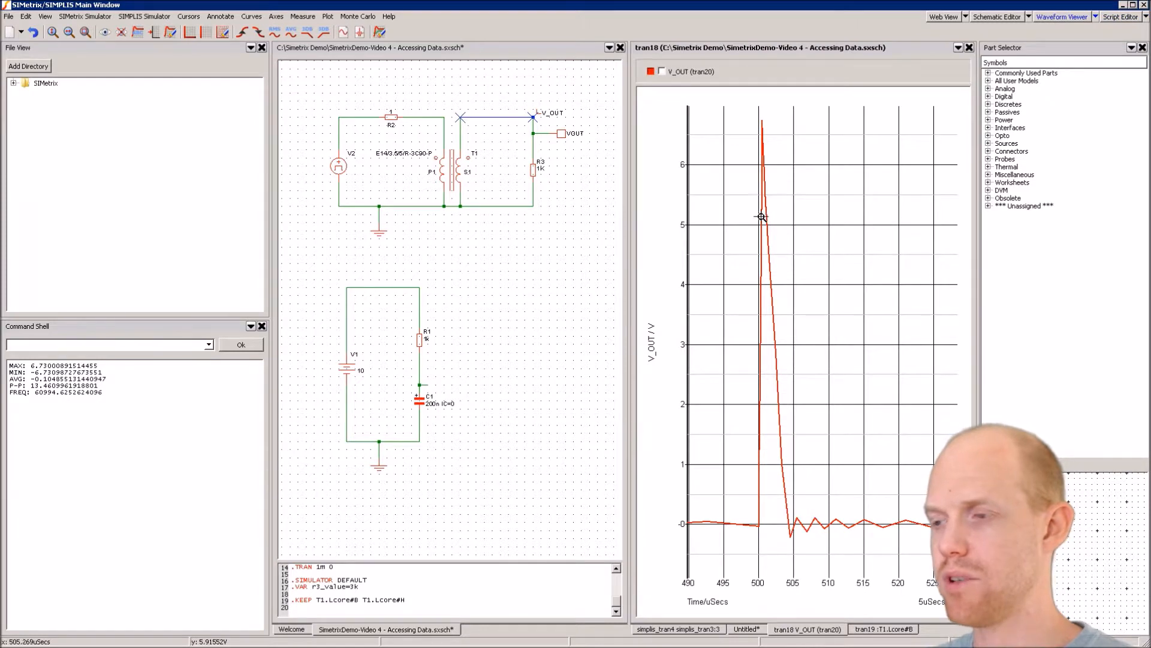
pyautogui.moveTo(706, 109); pyautogui.dragTo(885, 580)
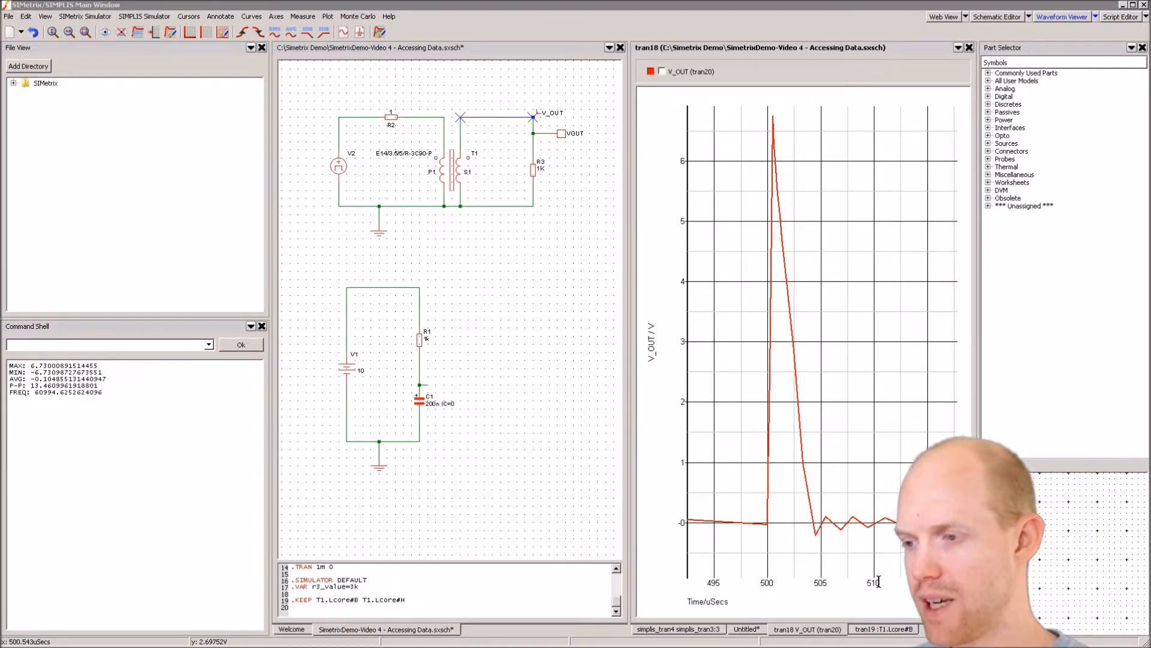
# Step: Return to the untitled script and add the line let r = range(interp(VOUT,0.1u,1,[1,1]),4950,5100) below the FREQ echo
pyautogui.click(745, 629)
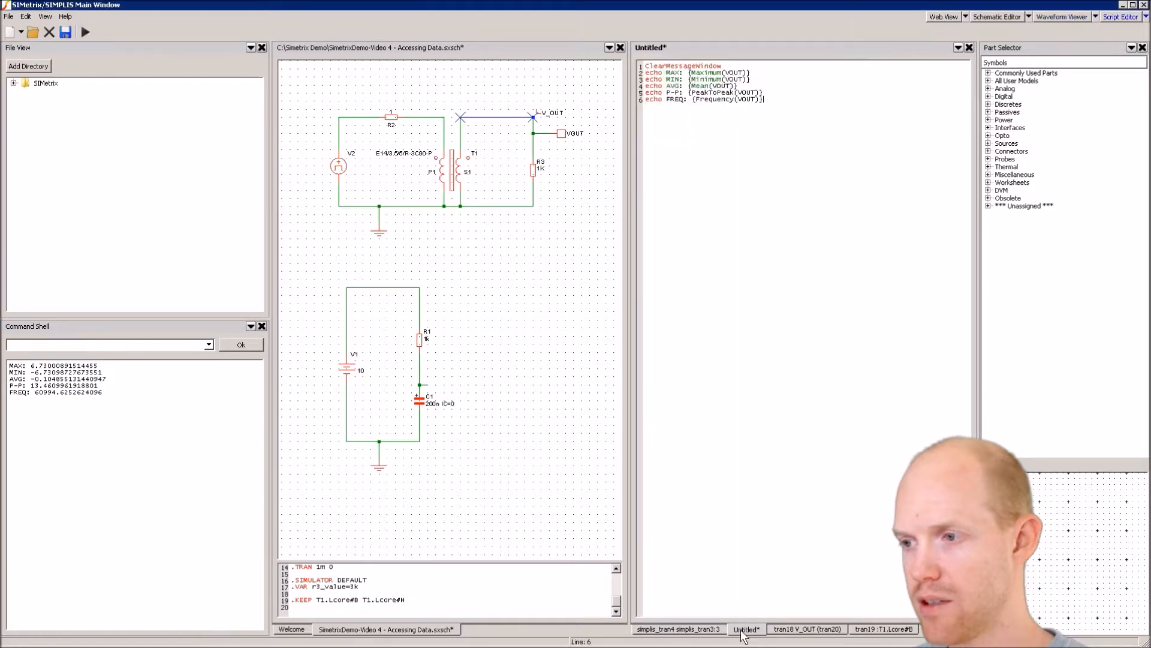
pyautogui.press('Return')
pyautogui.press('Return')
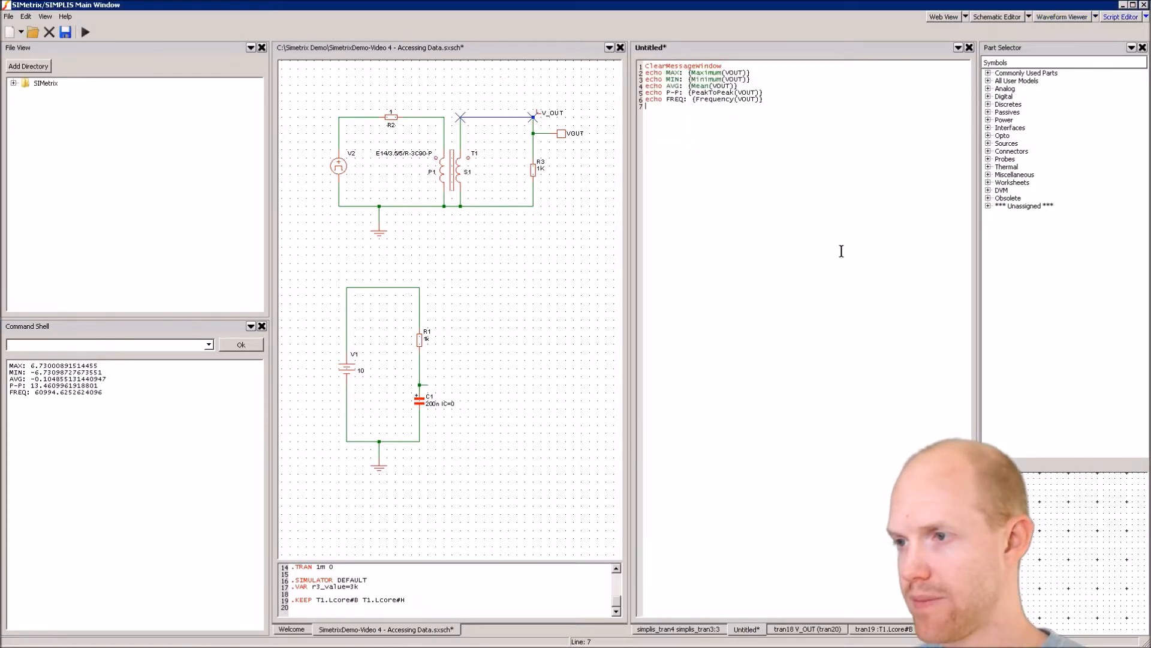
pyautogui.write('let ')
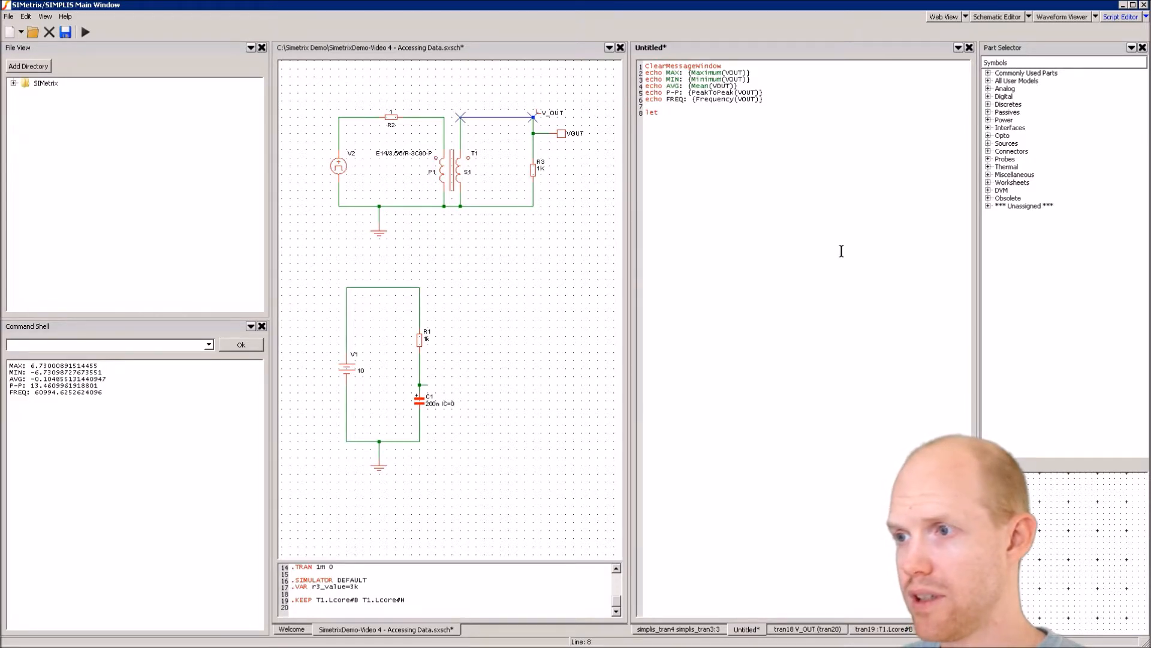
pyautogui.write('r =')
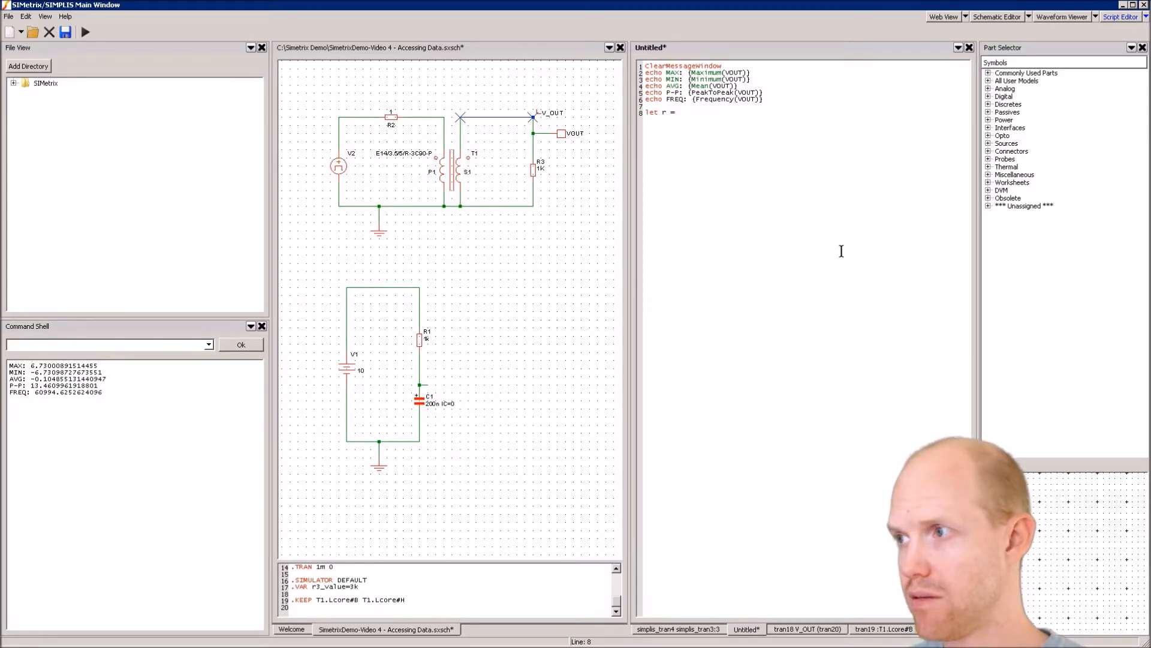
pyautogui.write(' range(interp(VOUT')
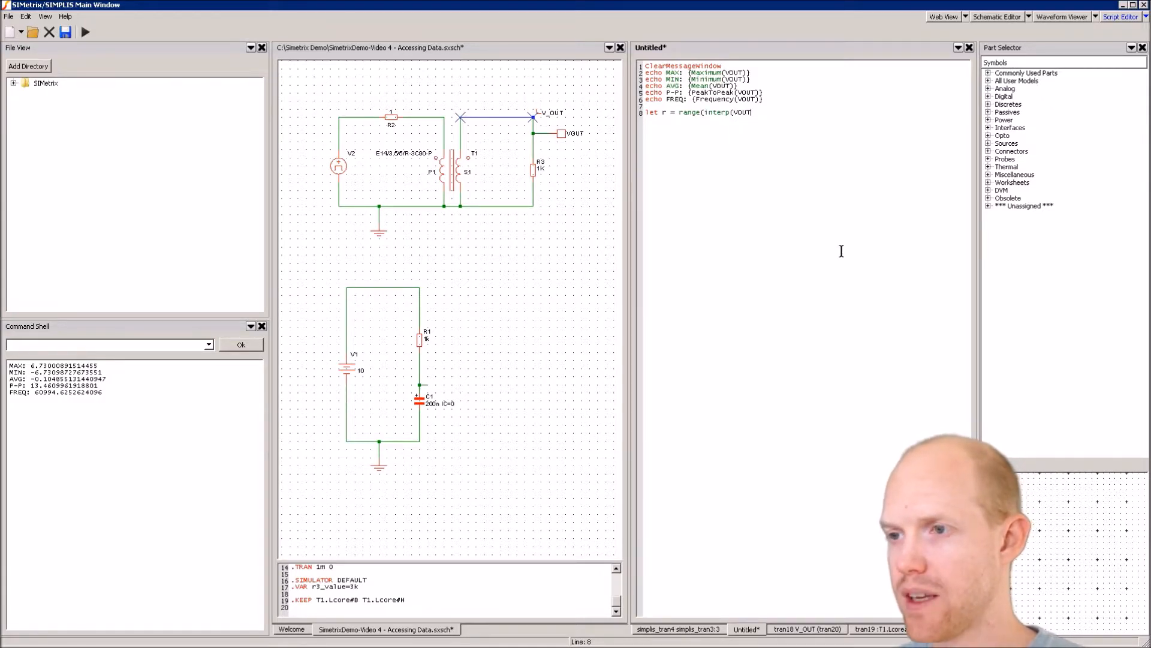
pyautogui.write(',0.1u')
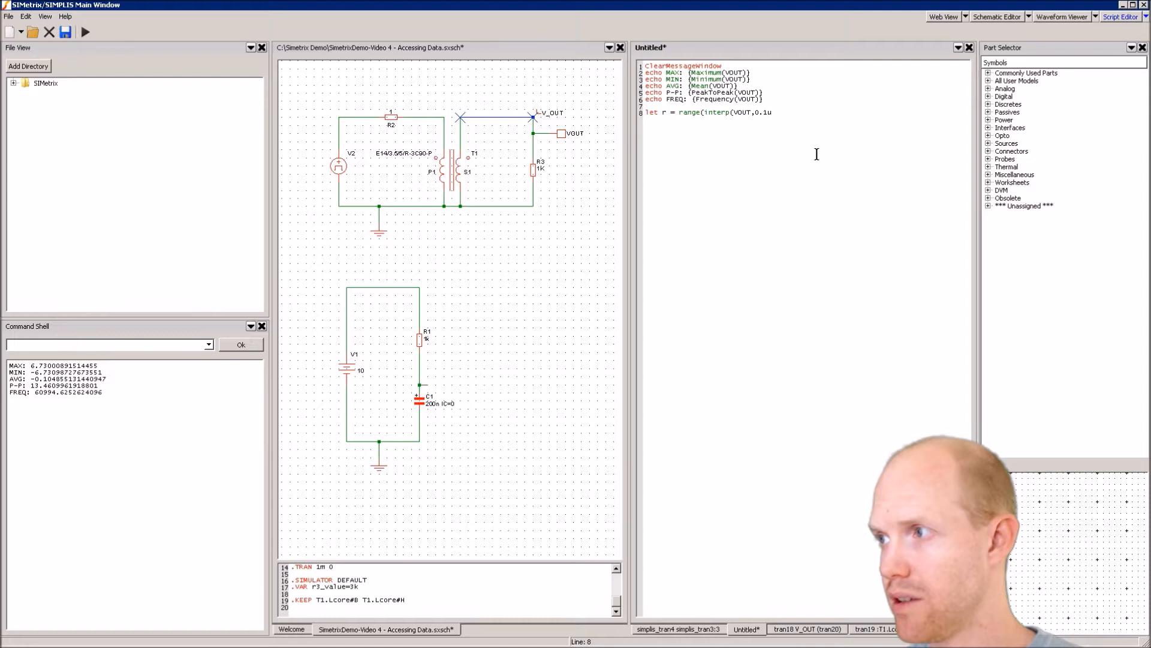
pyautogui.write(',1')
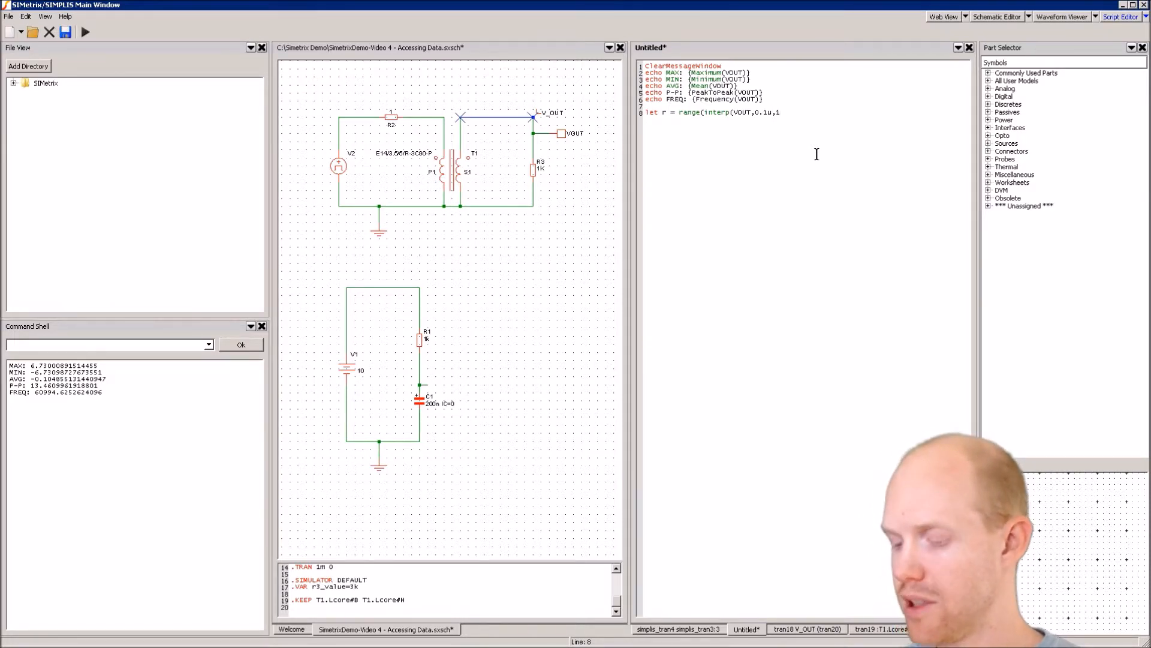
pyautogui.write(',[')
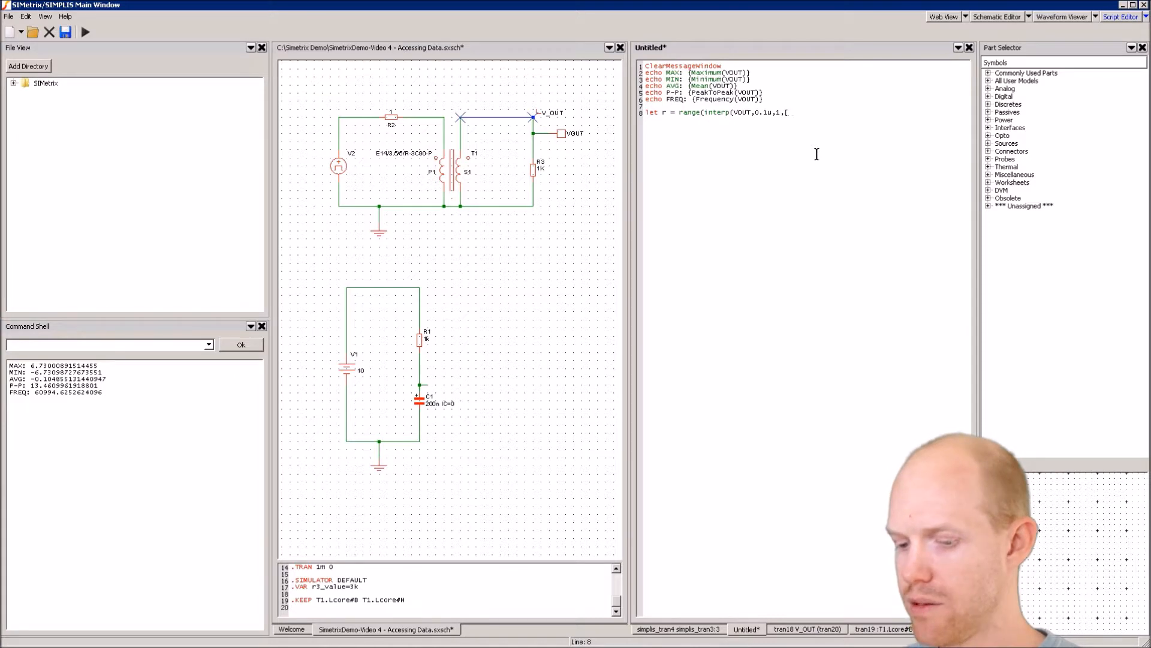
pyautogui.write('1,1]')
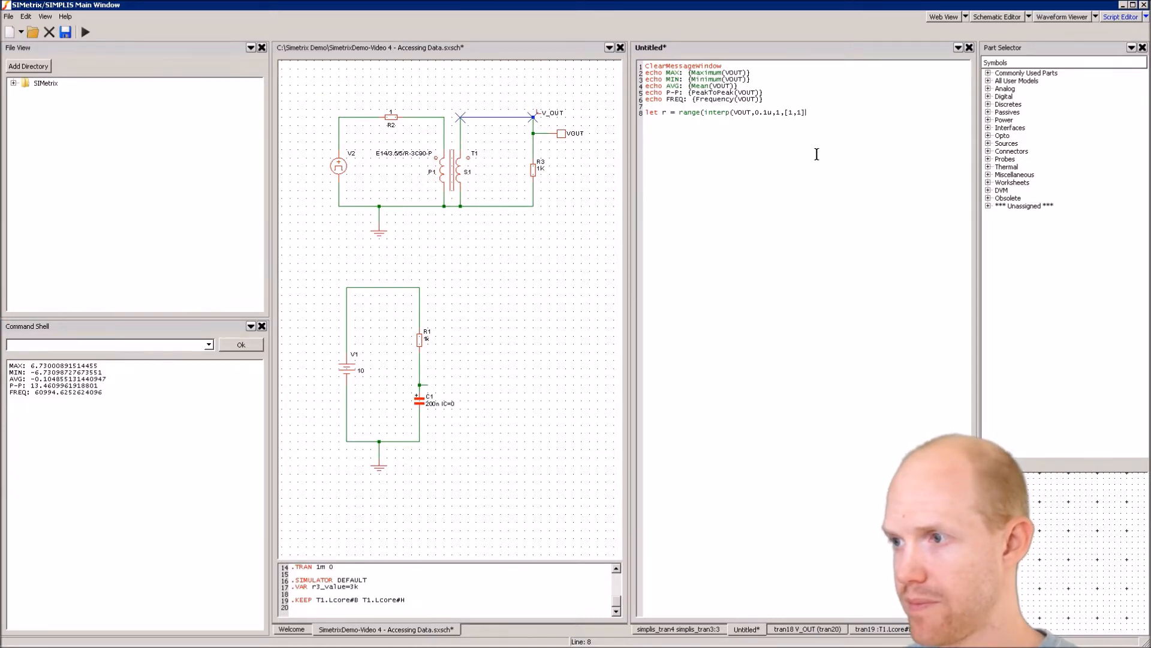
pyautogui.write('),')
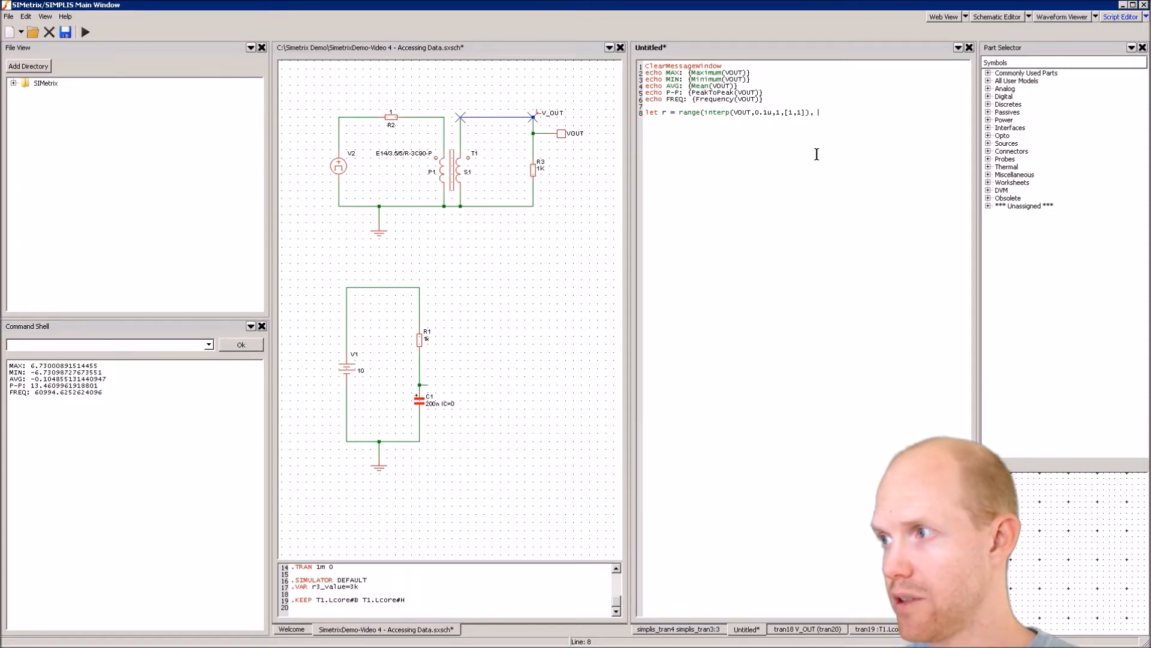
pyautogui.press('BackSpace')
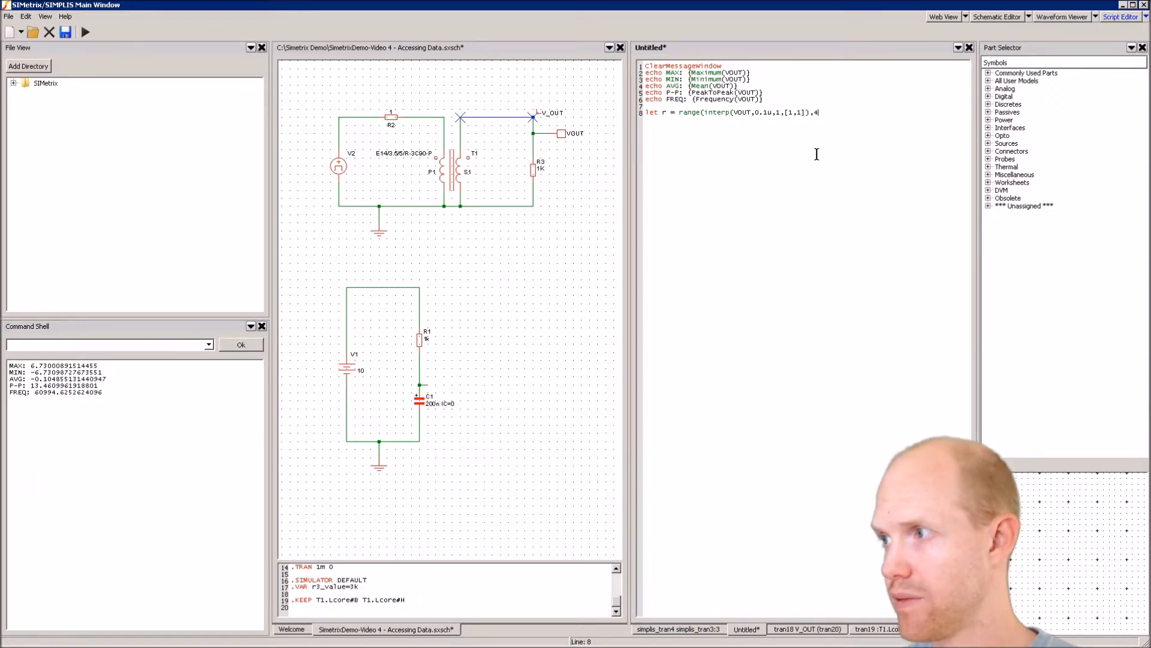
pyautogui.write('4950,510')
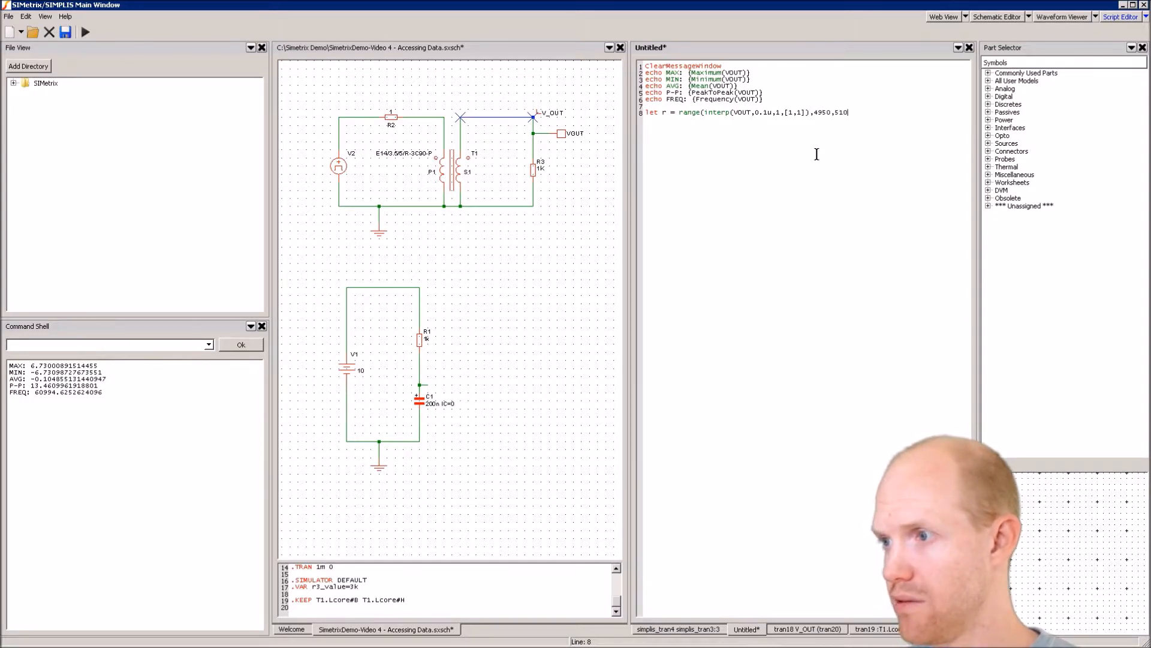
pyautogui.write('0)')
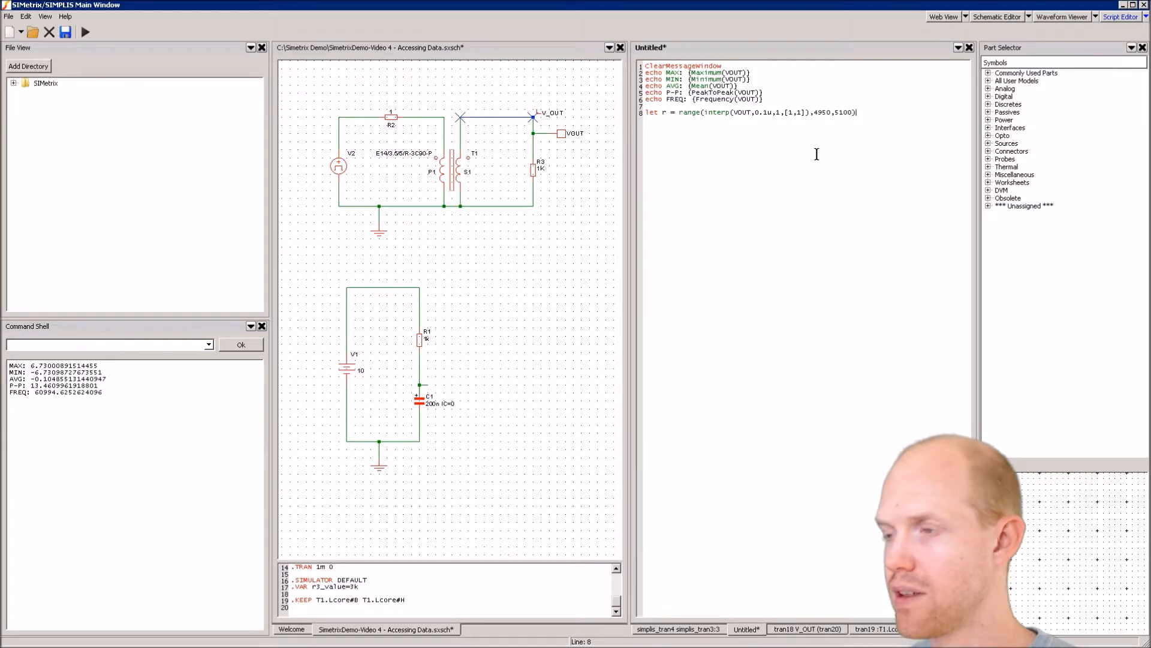
# Step: Add the line plot r to the script and run it to graph the extracted range
pyautogui.press('Return')
pyautogui.write('plot r')
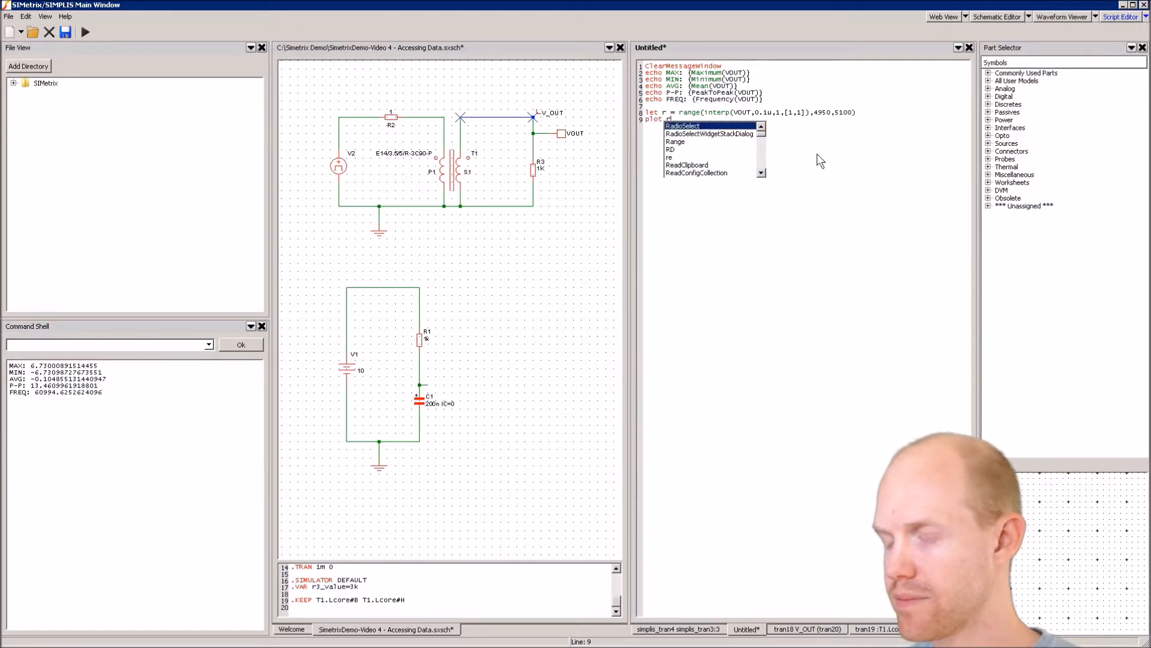
pyautogui.press('Escape')
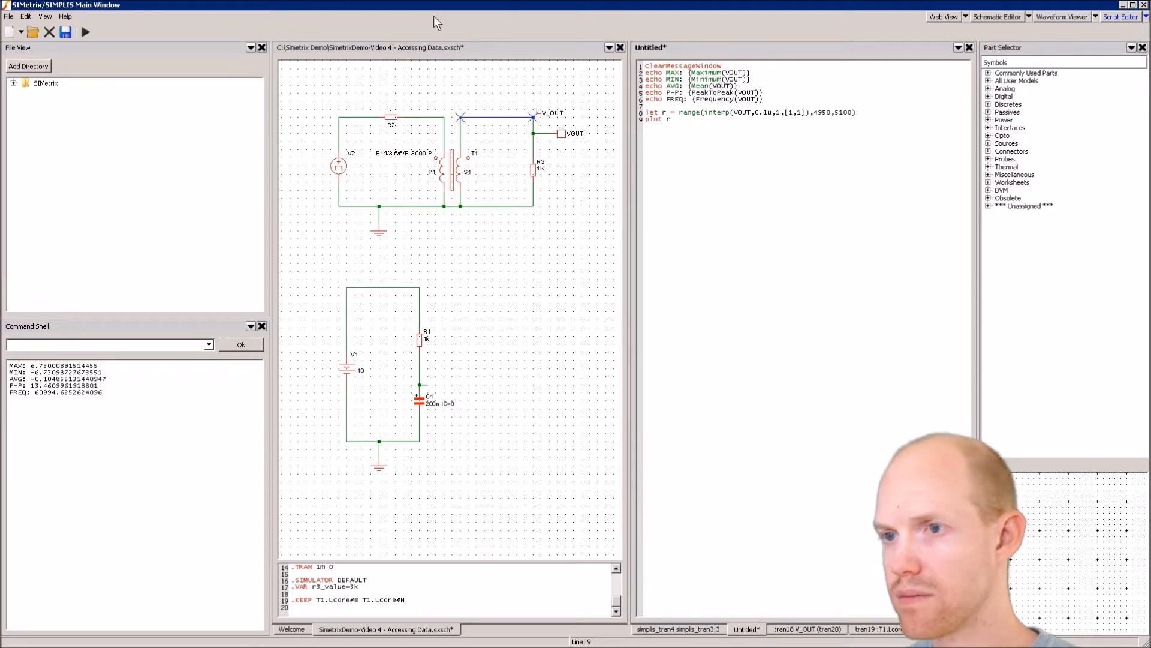
pyautogui.click(84, 32)
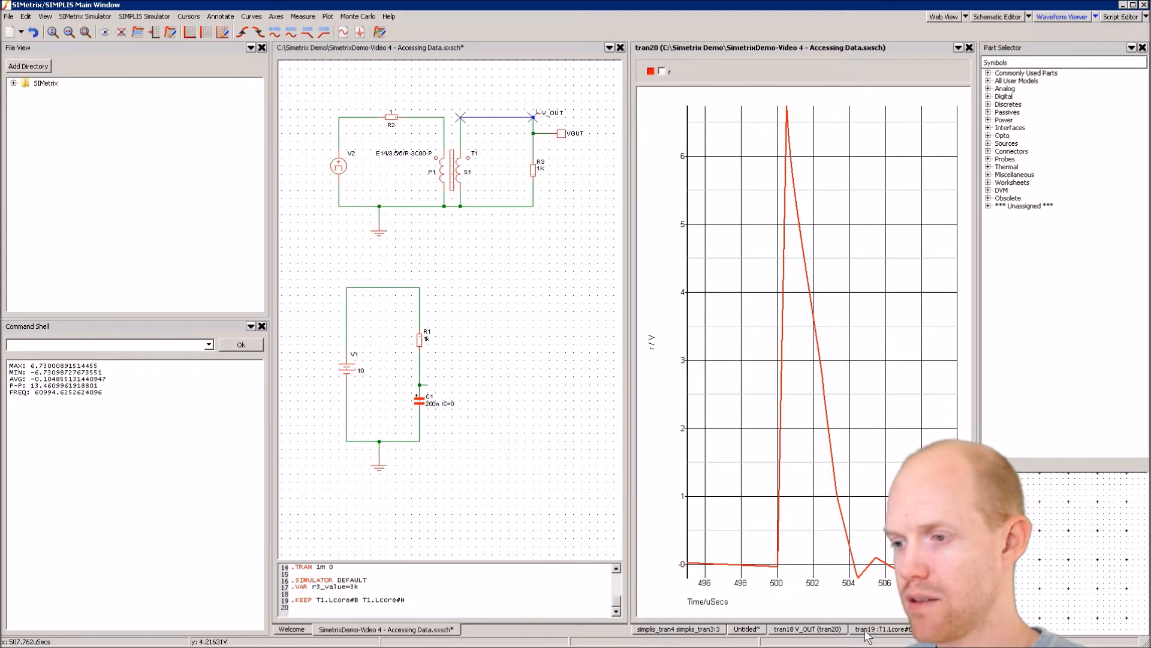
# Step: Add the script line let x1 = XFromY(r, 6), checking the spike's level in the V_OUT graph
pyautogui.click(746, 630)
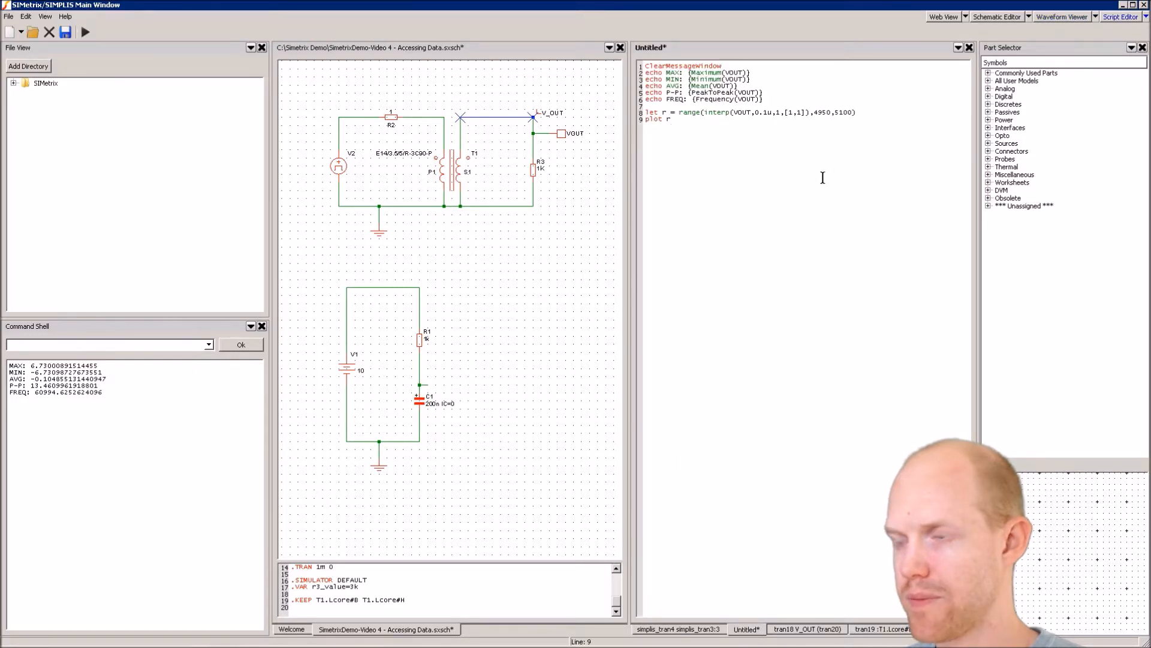
pyautogui.press('Return')
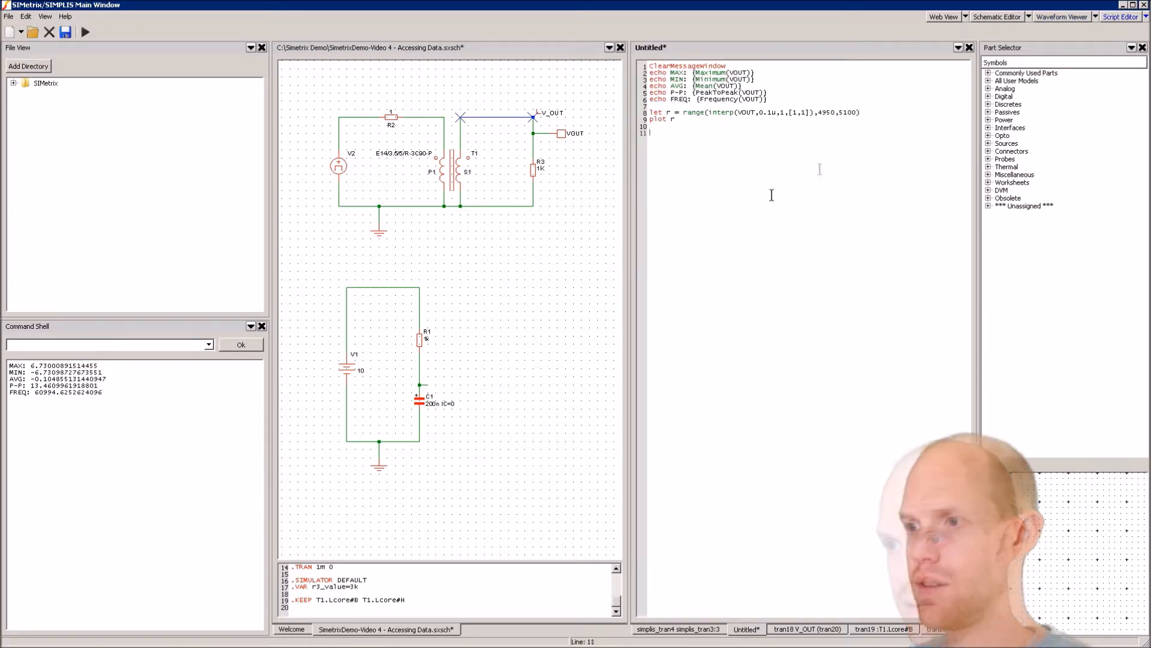
pyautogui.write('let x1')
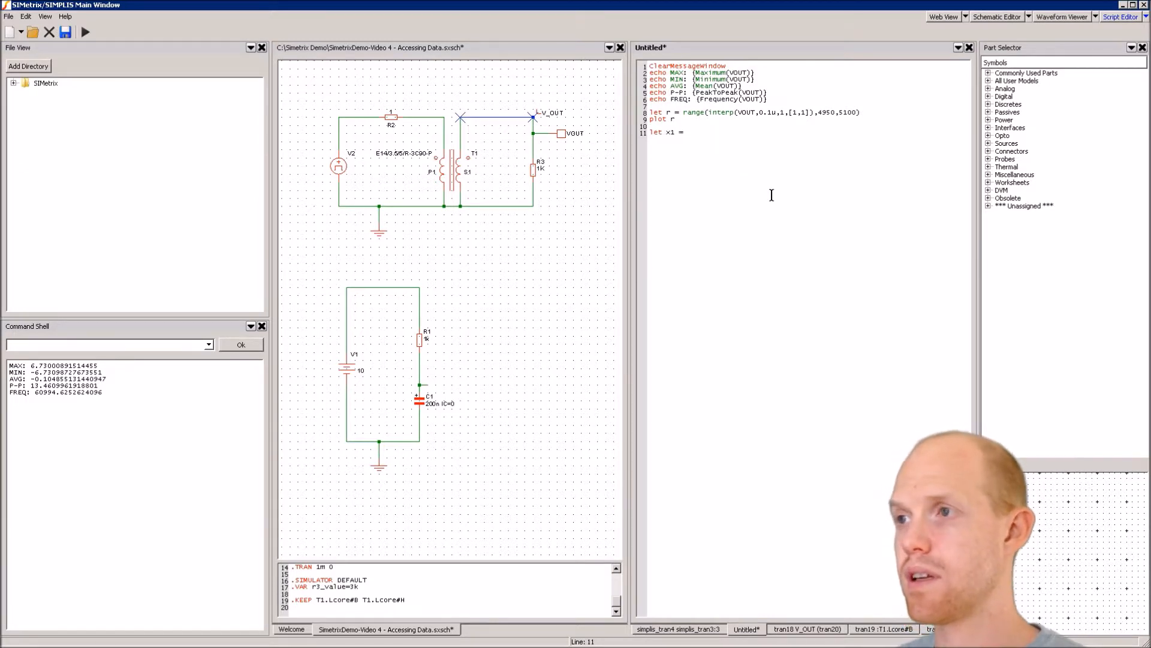
pyautogui.write(' = XFromY')
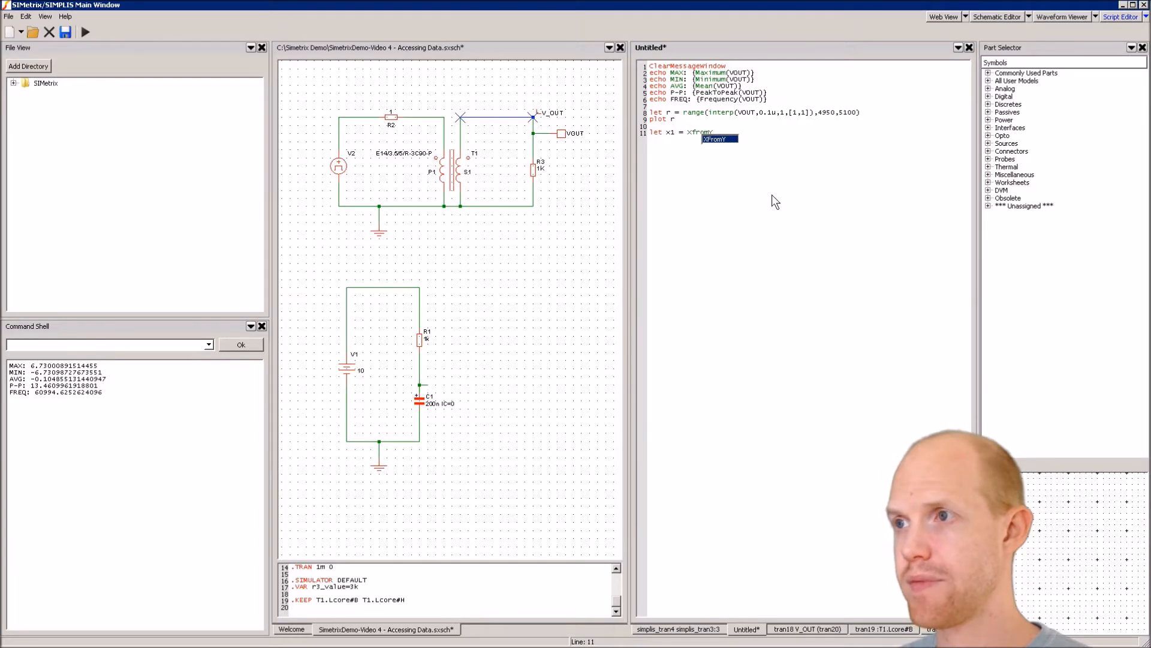
pyautogui.write('(')
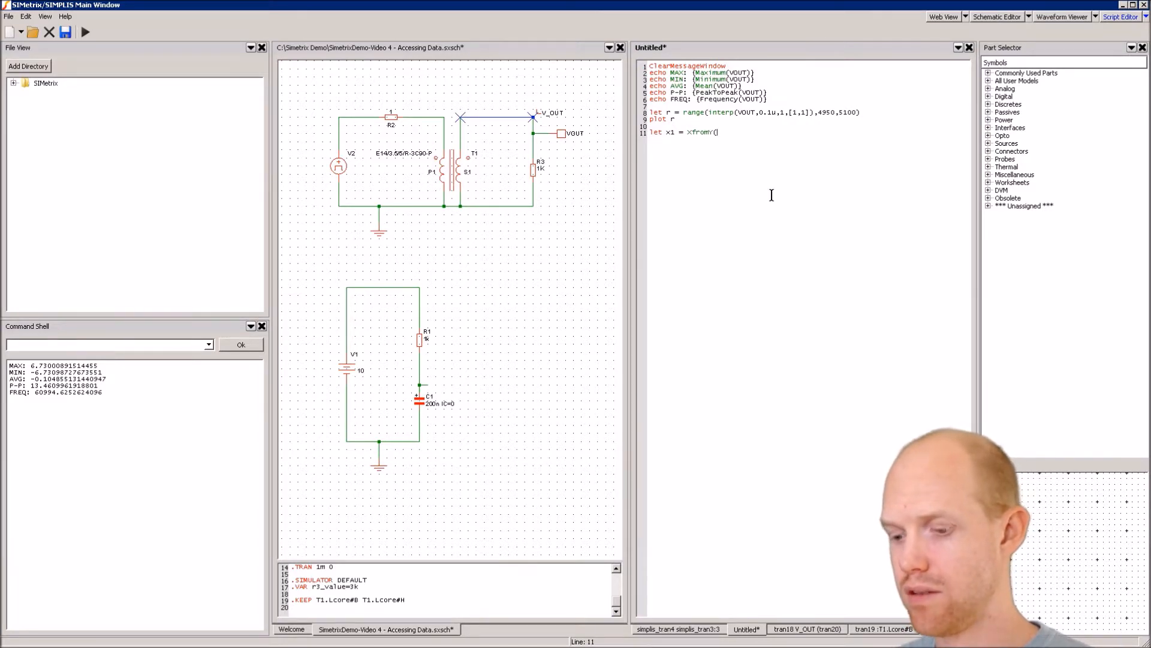
pyautogui.write('r')
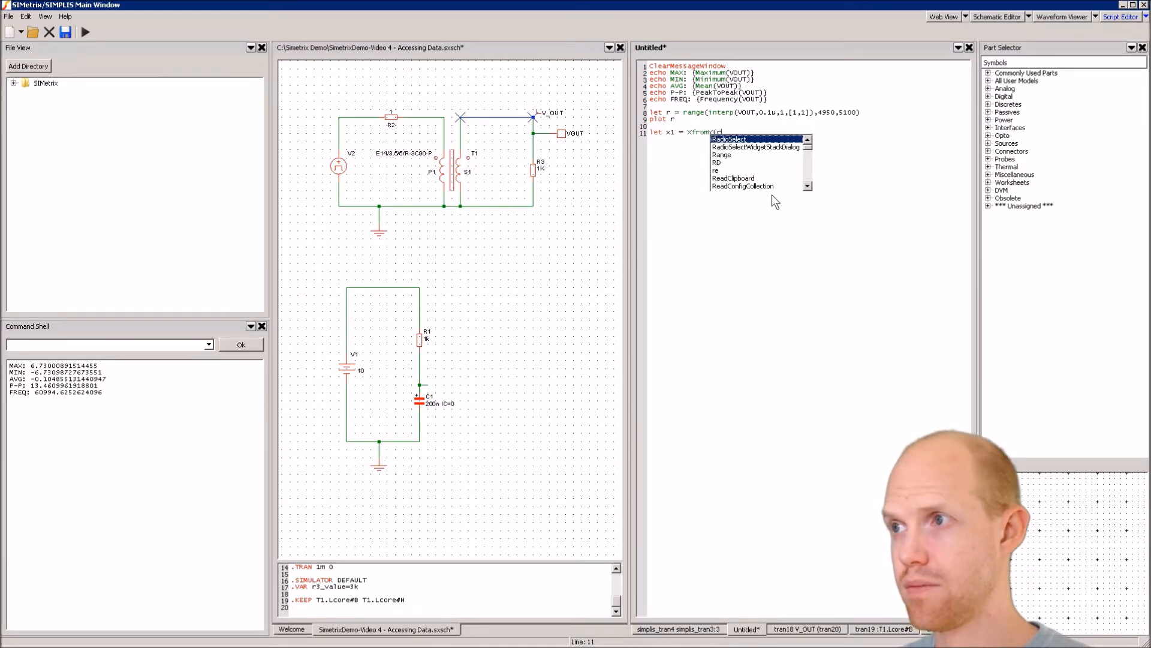
pyautogui.write(',')
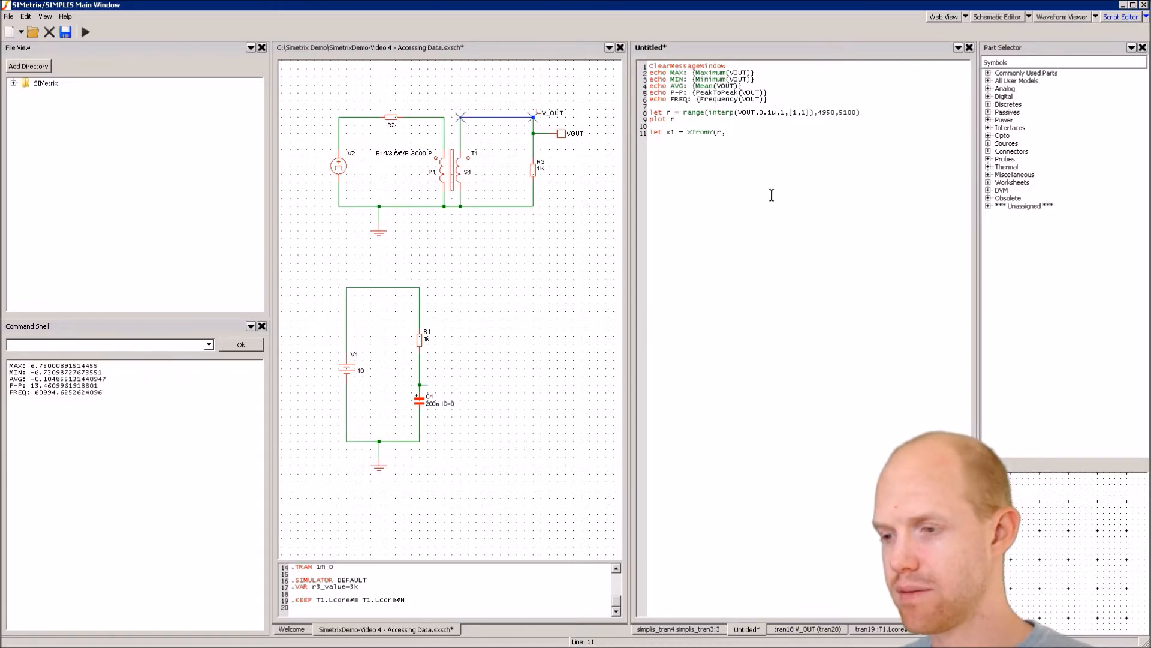
pyautogui.click(796, 631)
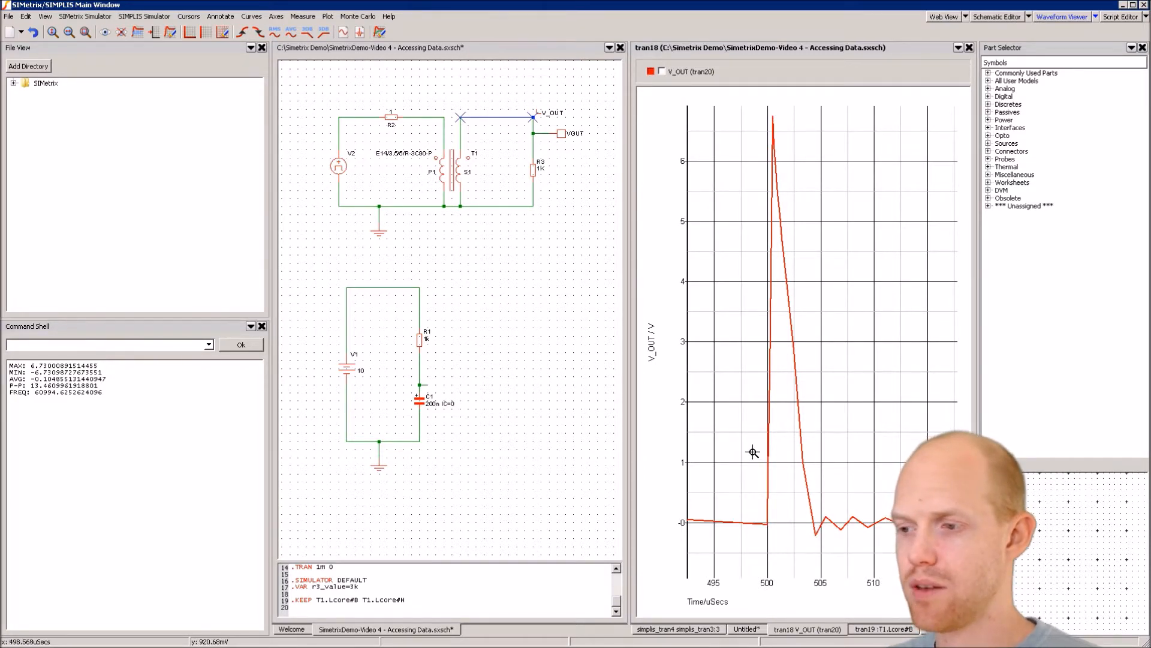
pyautogui.click(747, 629)
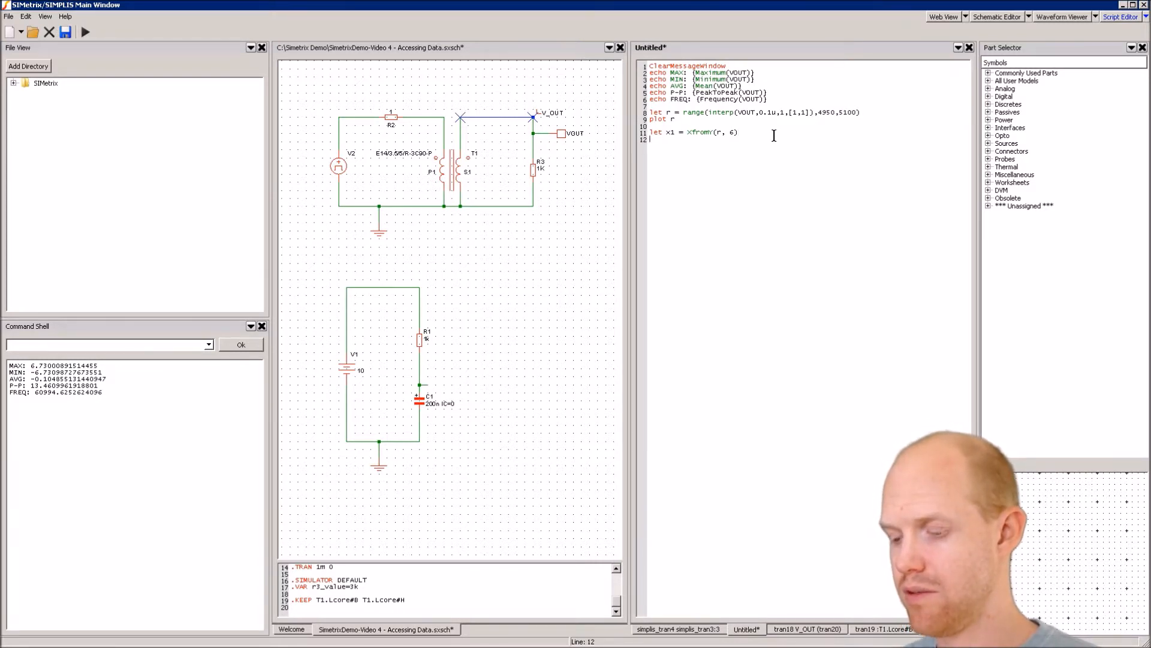
# Step: Add the line echo x1= {x1} to the script and run it
pyautogui.write('echo')
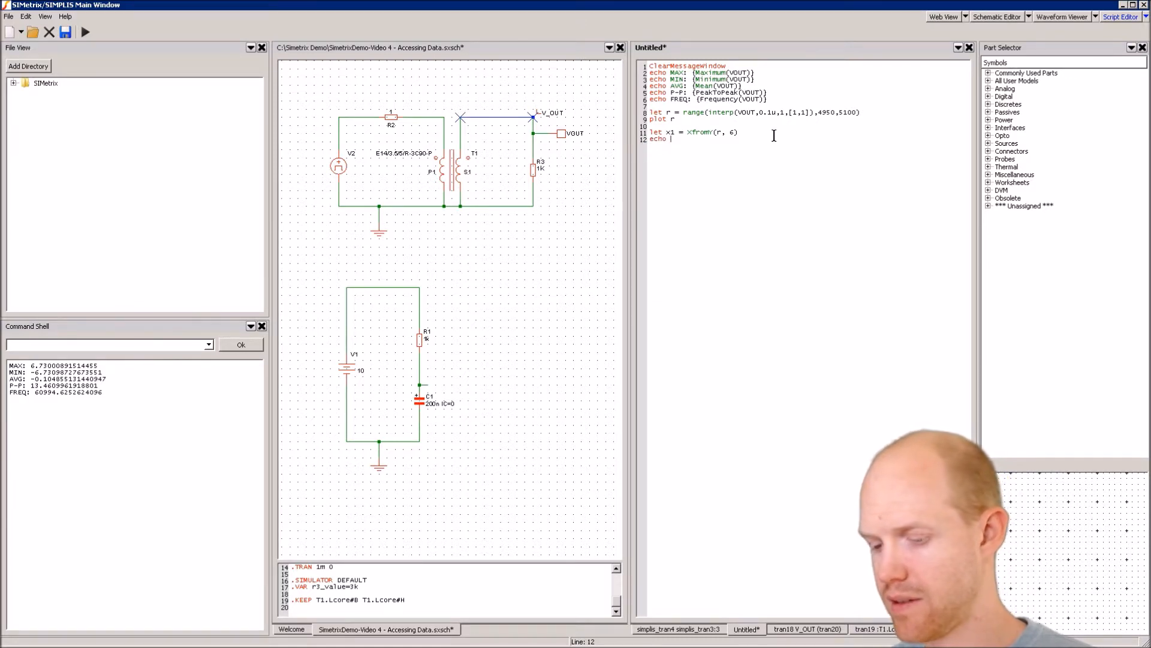
pyautogui.write(' x1= {')
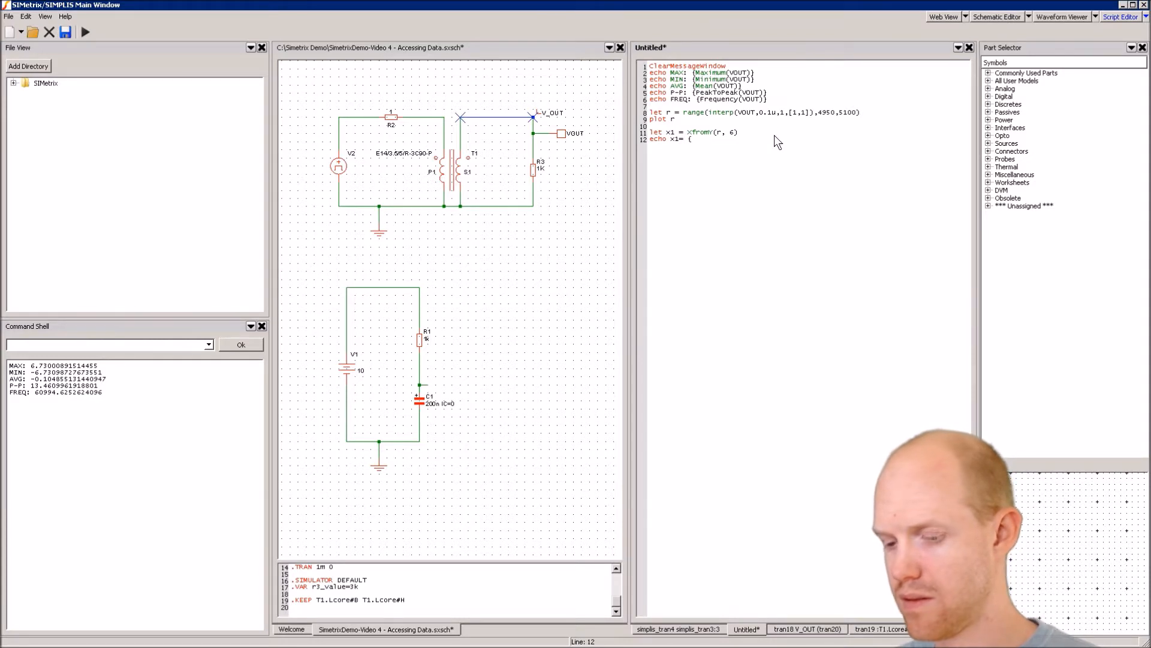
pyautogui.write('x1}')
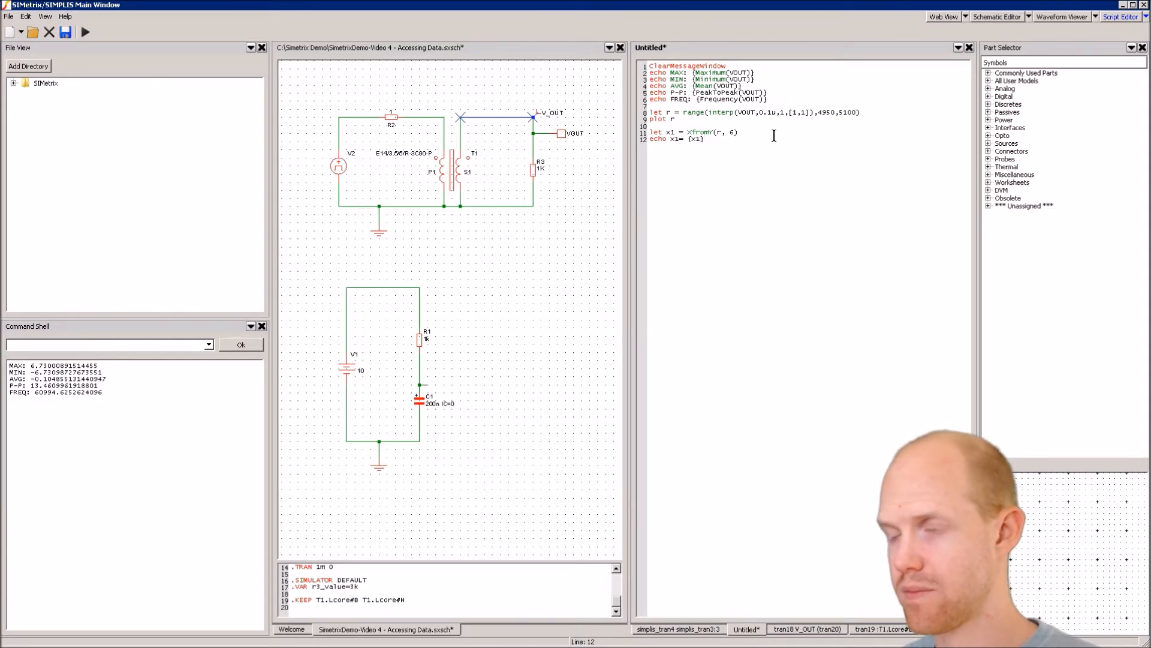
pyautogui.click(86, 30)
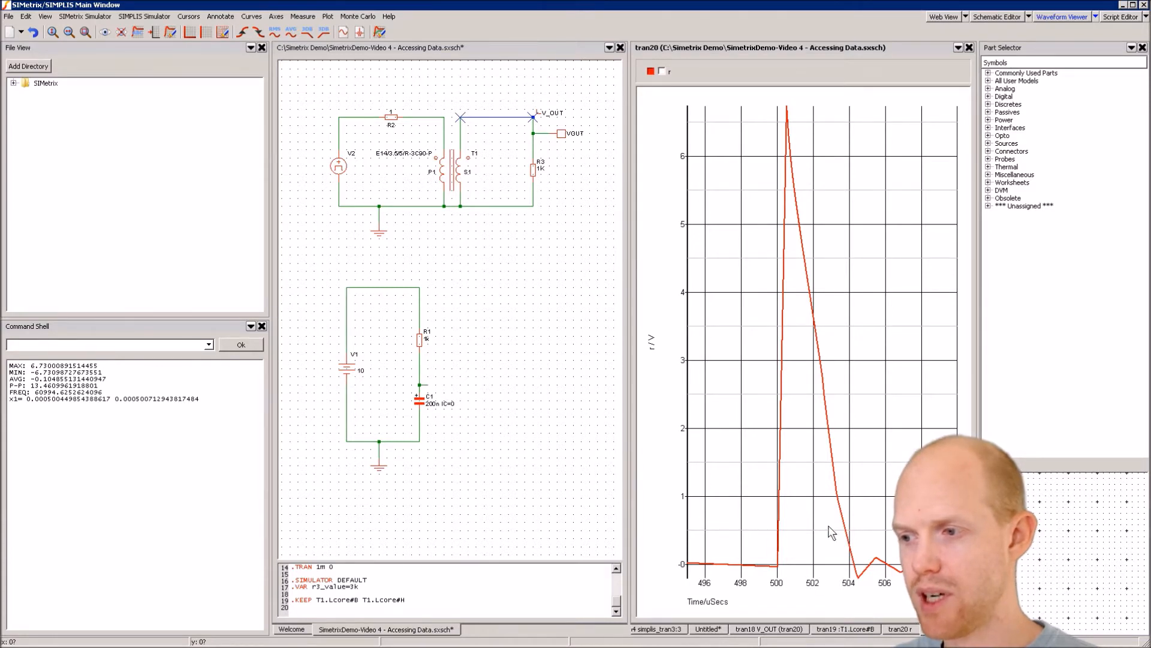
# Step: Duplicate the XFromY line at the end of the script and change the copy to let x2 = XFromY(r, 1)
pyautogui.click(708, 628)
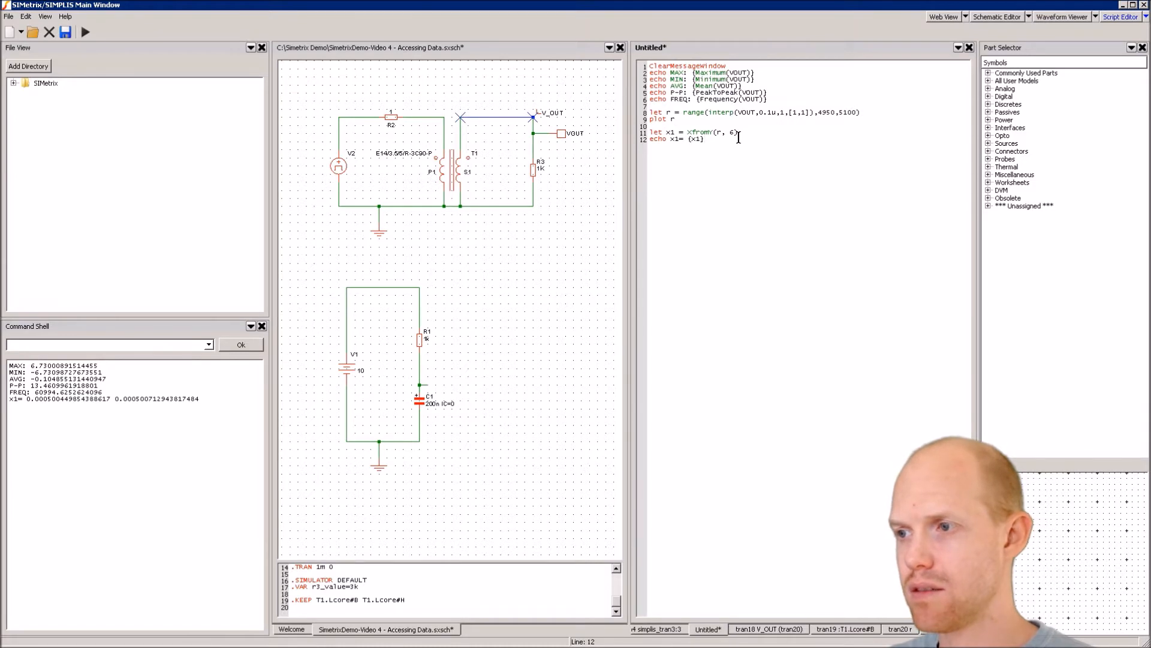
pyautogui.moveTo(738, 133); pyautogui.dragTo(649, 132)
pyautogui.hotkey('ctrl', 'c')
pyautogui.click(754, 158)
pyautogui.press('Return')
pyautogui.hotkey('ctrl', 'v')
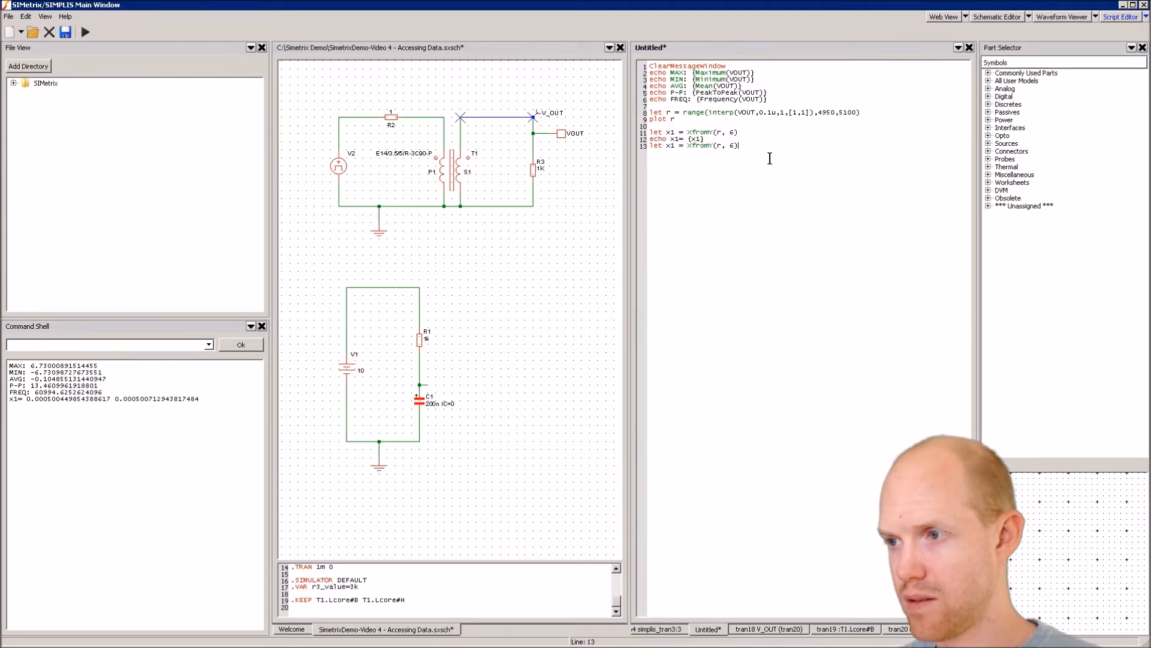
pyautogui.press('BackSpace')
pyautogui.press('BackSpace')
pyautogui.write('1)')
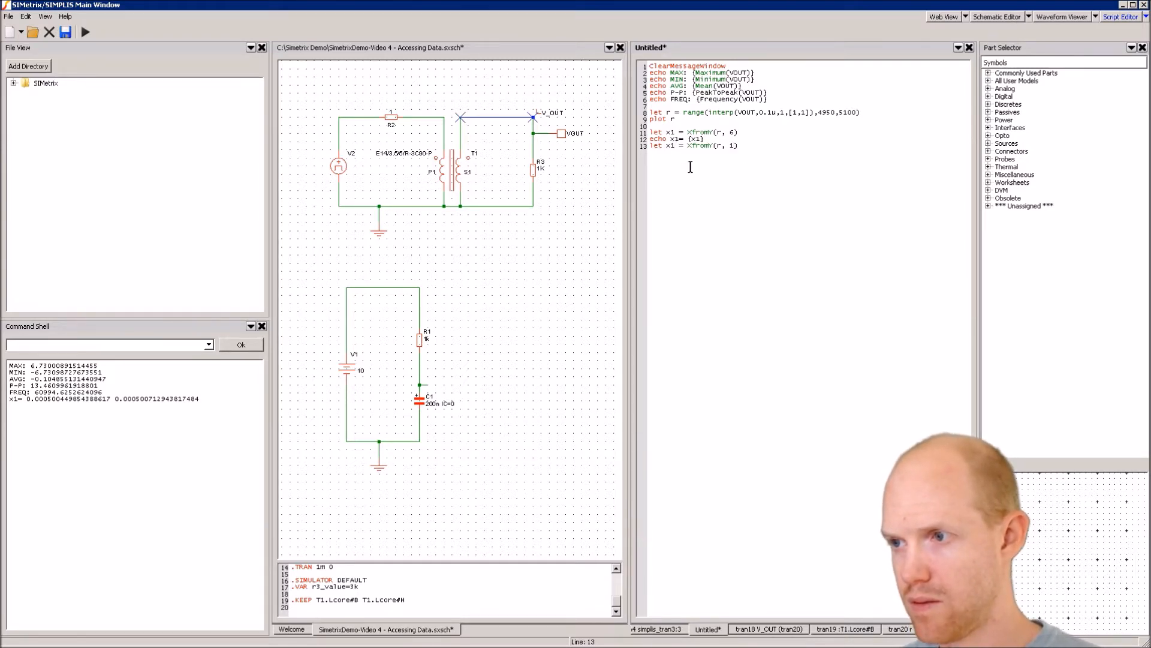
pyautogui.click(675, 145)
pyautogui.press('BackSpace')
pyautogui.write('2')
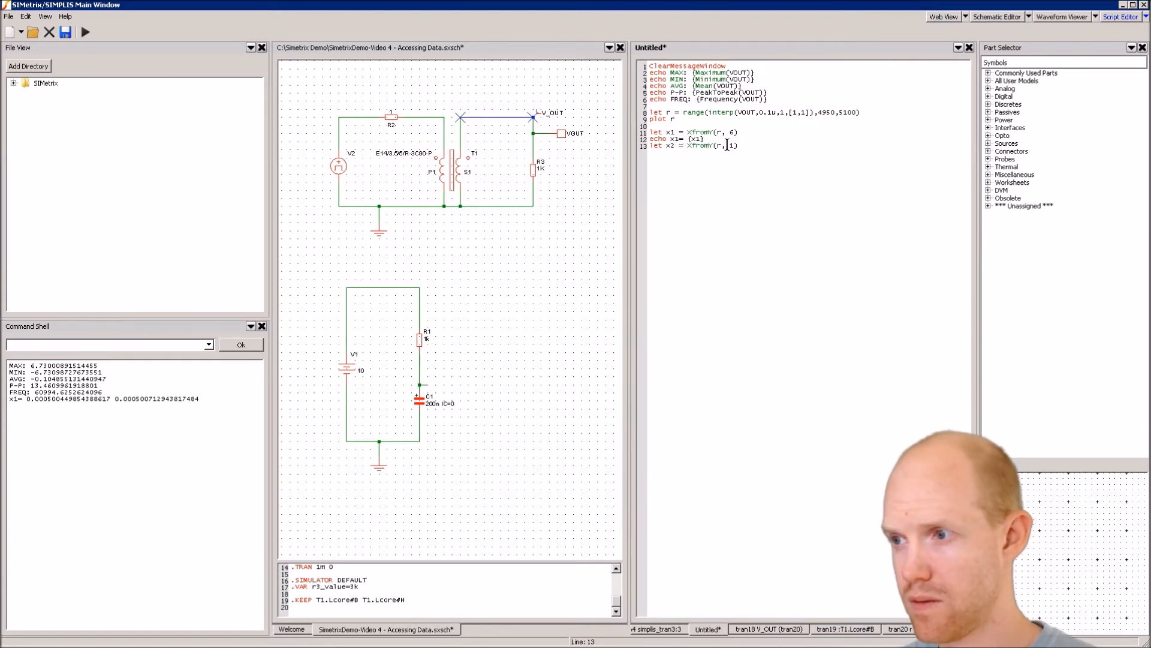
# Step: Copy the echo x1 line to the end of the script, change the copy to echo x2= {x2}, and run the script
pyautogui.moveTo(705, 139); pyautogui.dragTo(648, 139)
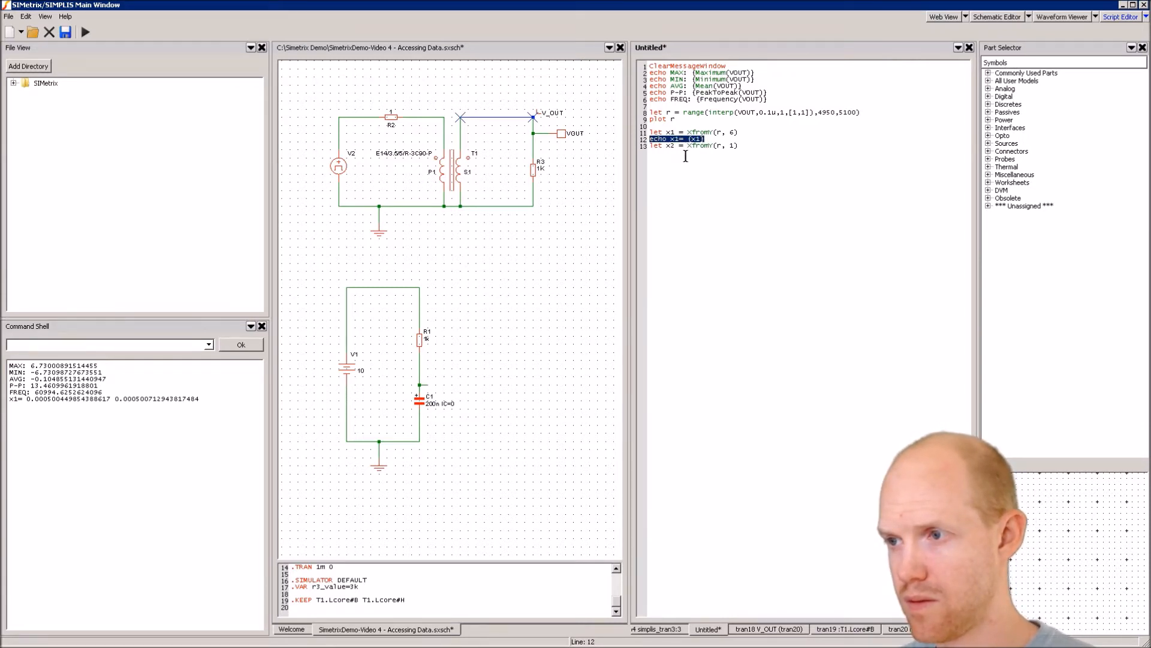
pyautogui.hotkey('ctrl', 'c')
pyautogui.click(685, 155)
pyautogui.press('Return')
pyautogui.hotkey('ctrl', 'v')
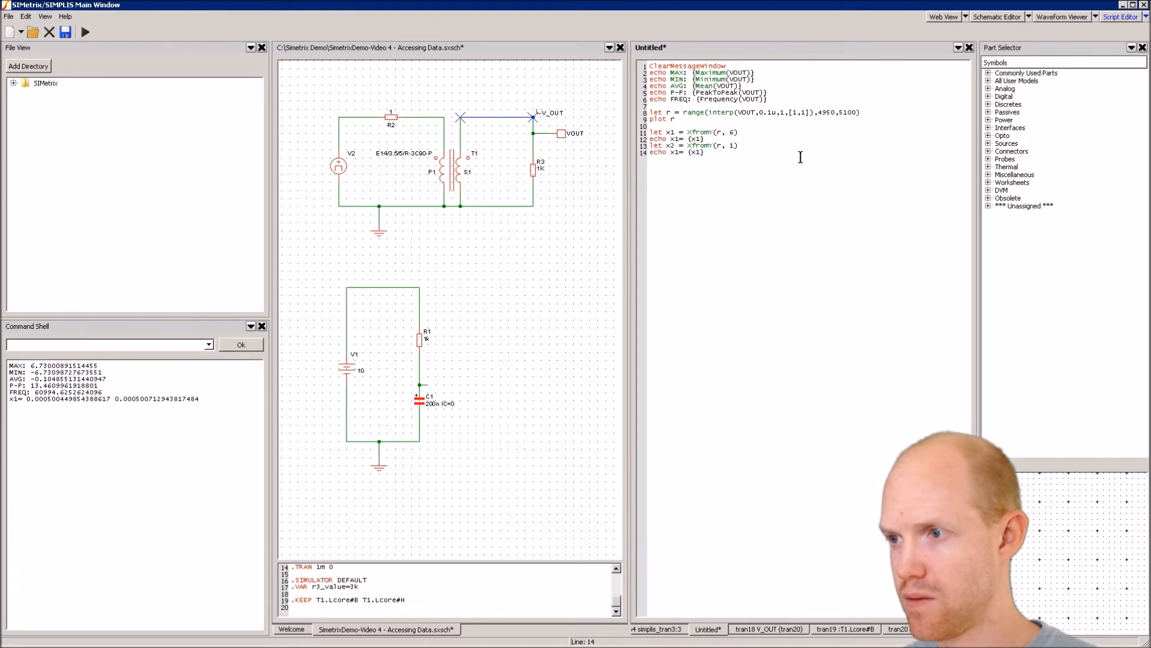
pyautogui.press('Left')
pyautogui.press('BackSpace')
pyautogui.write('2')
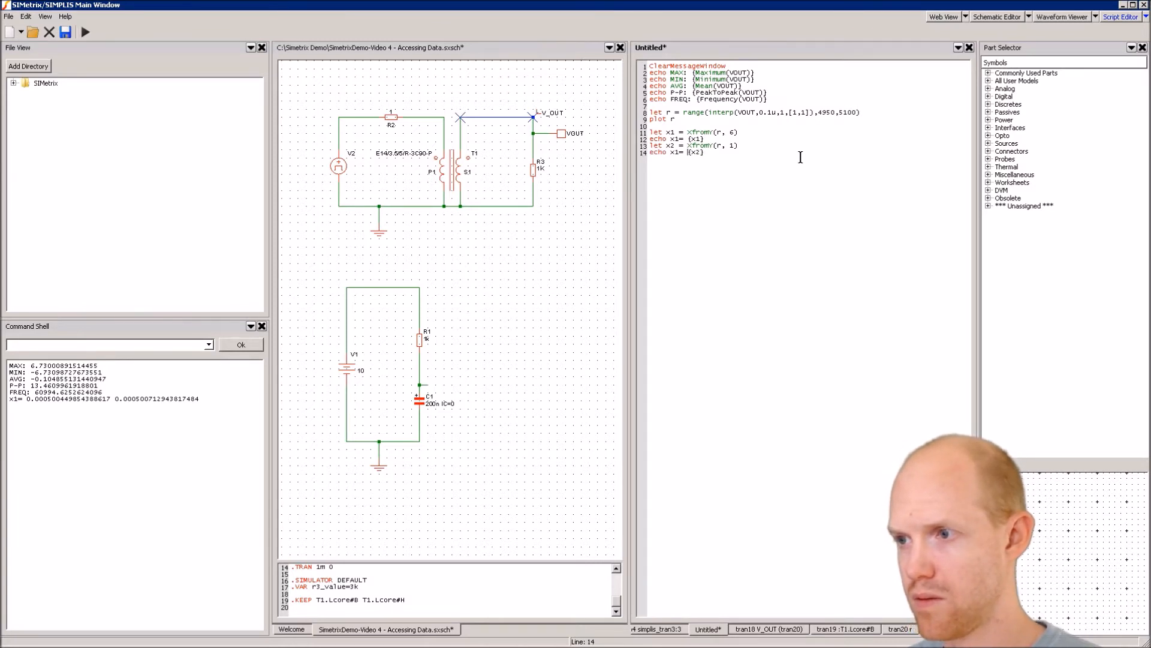
pyautogui.press('Left')
pyautogui.press('Left')
pyautogui.press('Left')
pyautogui.press('Left')
pyautogui.press('Left')
pyautogui.press('BackSpace')
pyautogui.write('2')
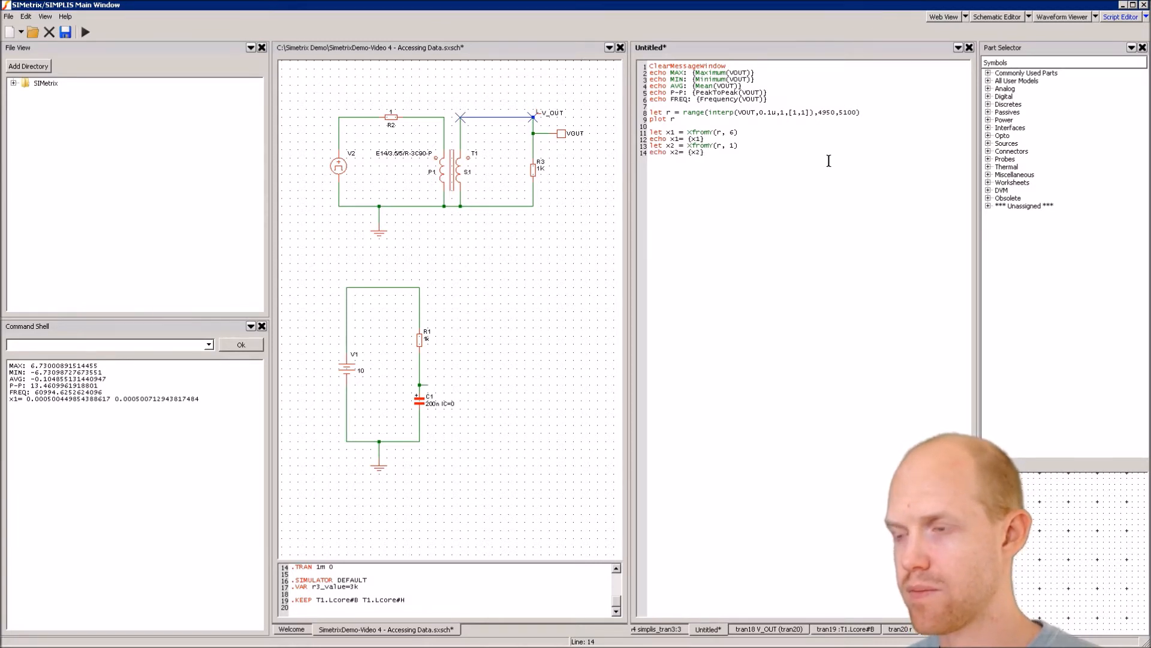
pyautogui.click(86, 32)
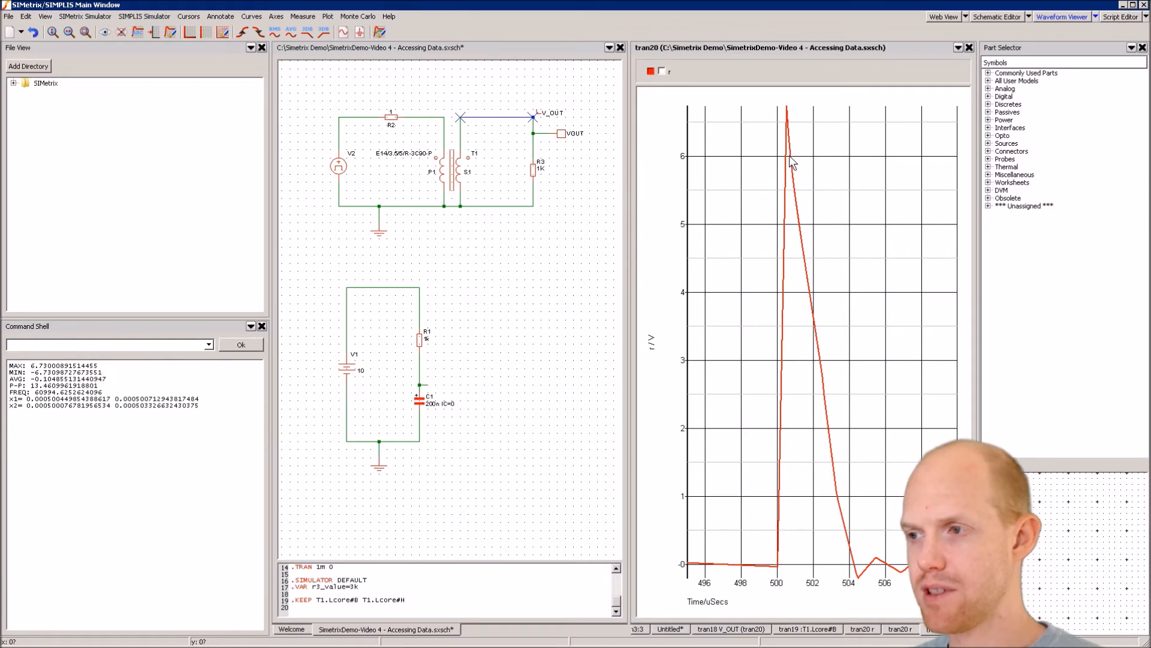
# Step: Return to the script and add the line let fall = x2[1] - x1[1] below the echo lines
pyautogui.click(666, 629)
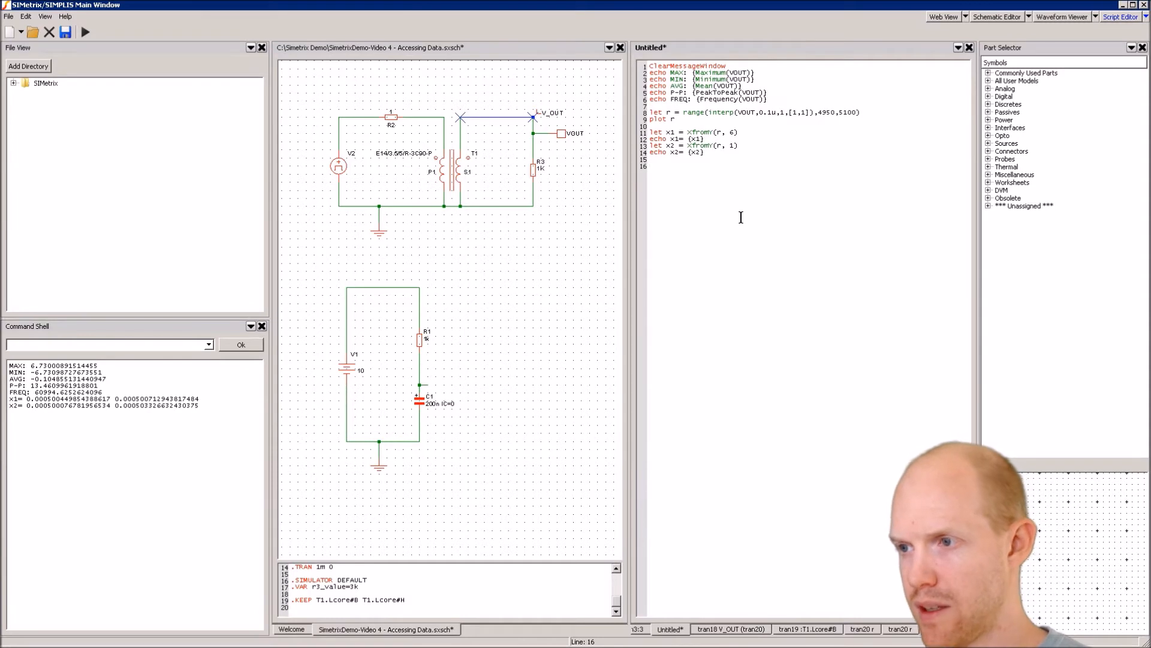
pyautogui.write('let fall')
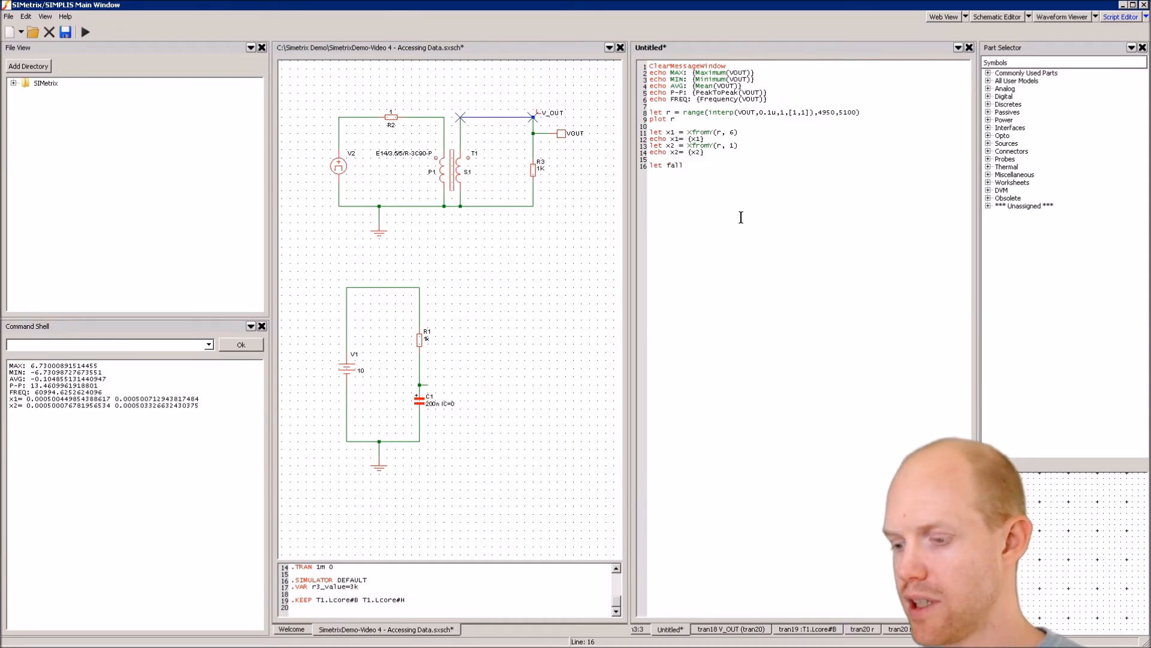
pyautogui.write(' = ')
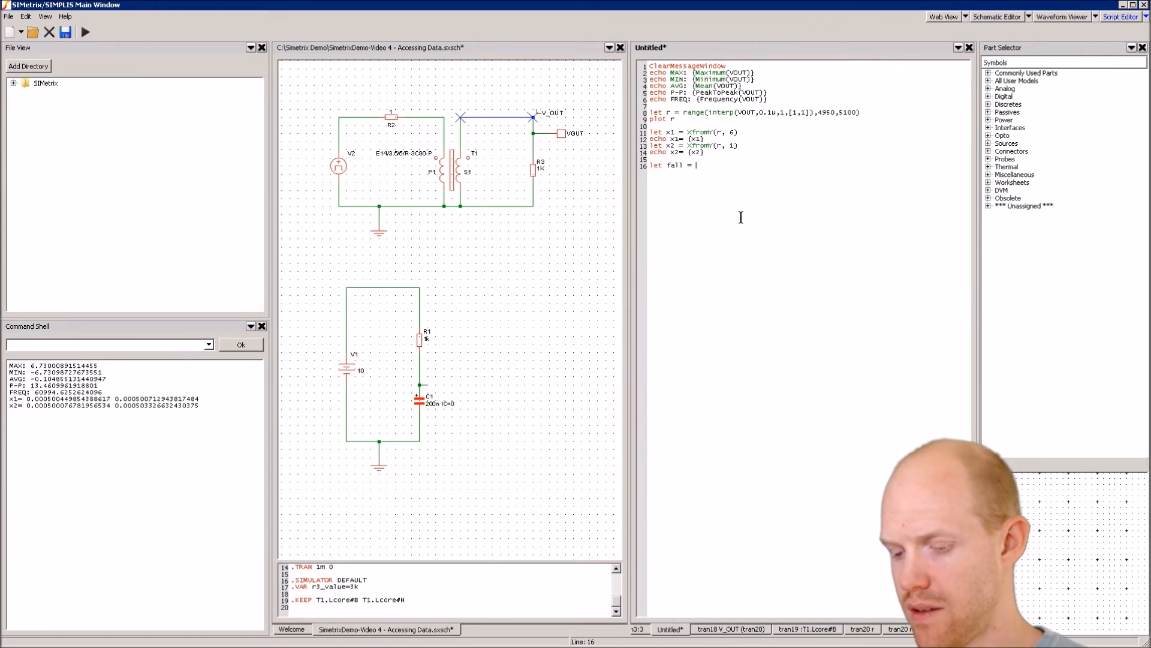
pyautogui.write('x2')
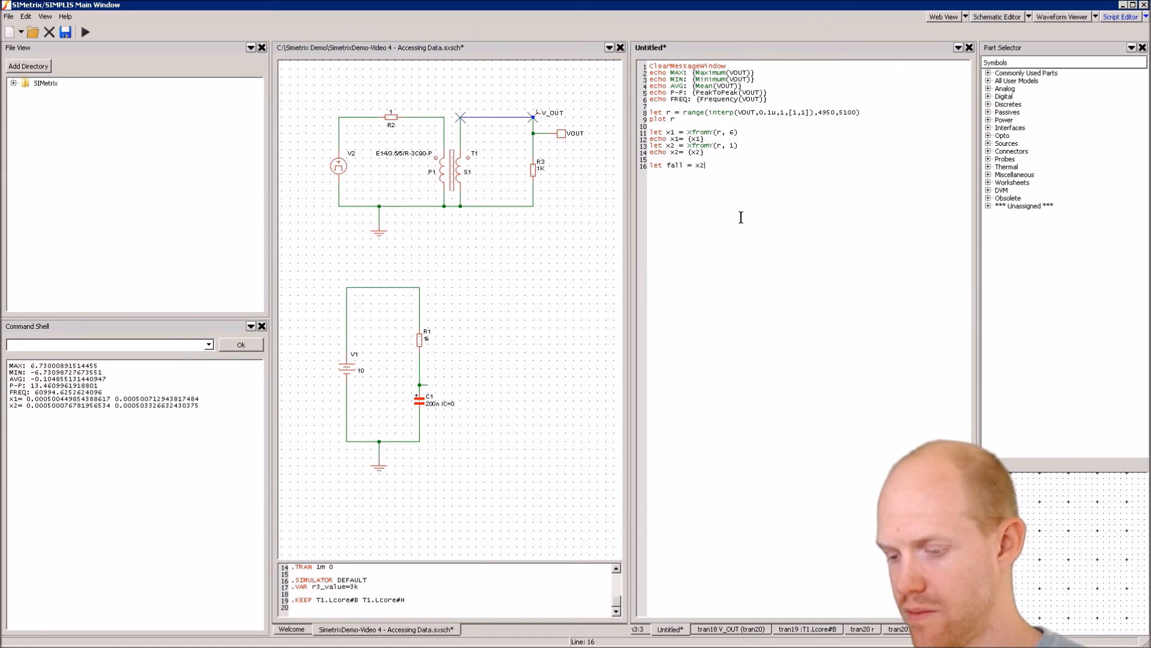
pyautogui.write('[1]')
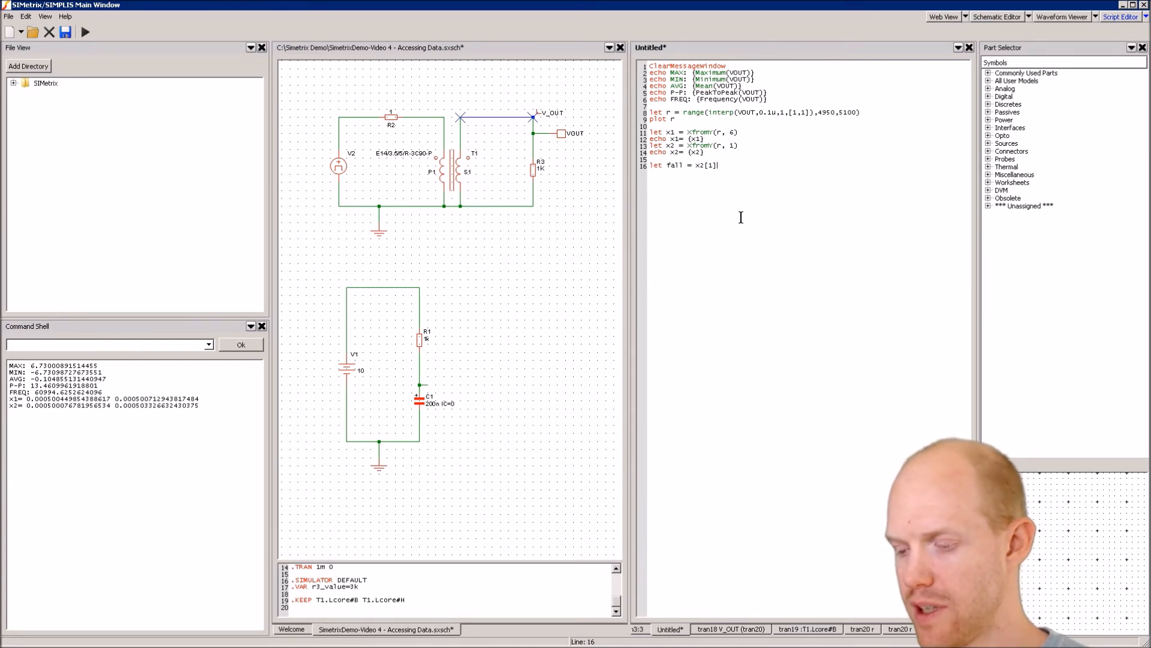
pyautogui.write('- x1[1] ')
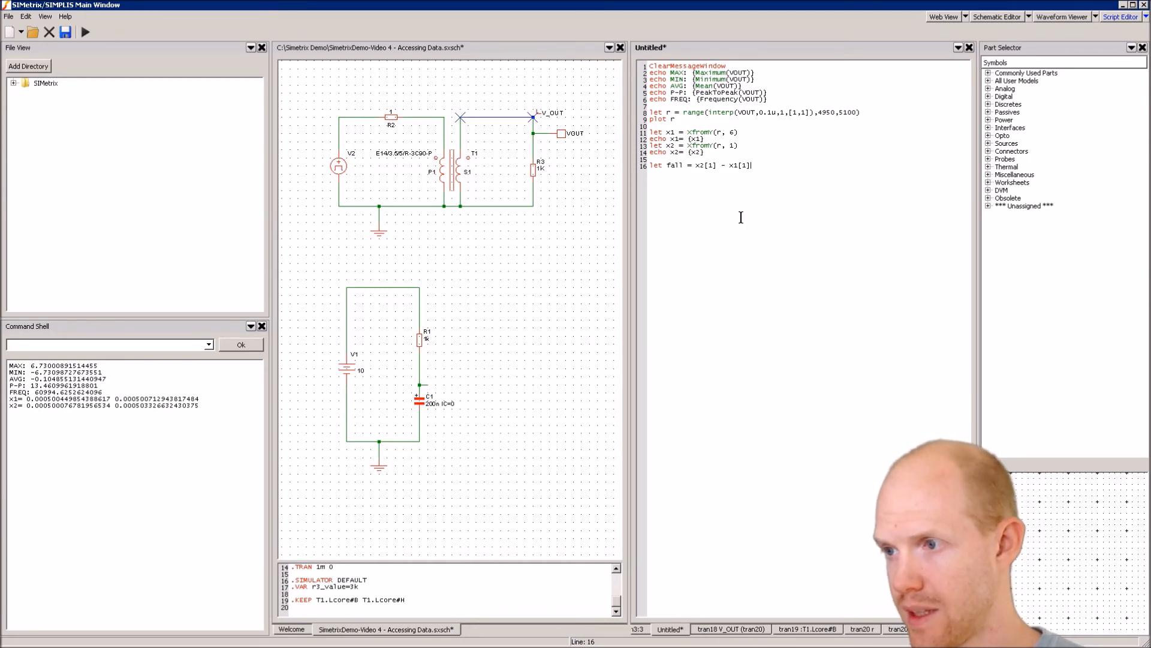
# Step: Add the line echo FALL TIME: {fall} at the end of the script and run it
pyautogui.write('echo ')
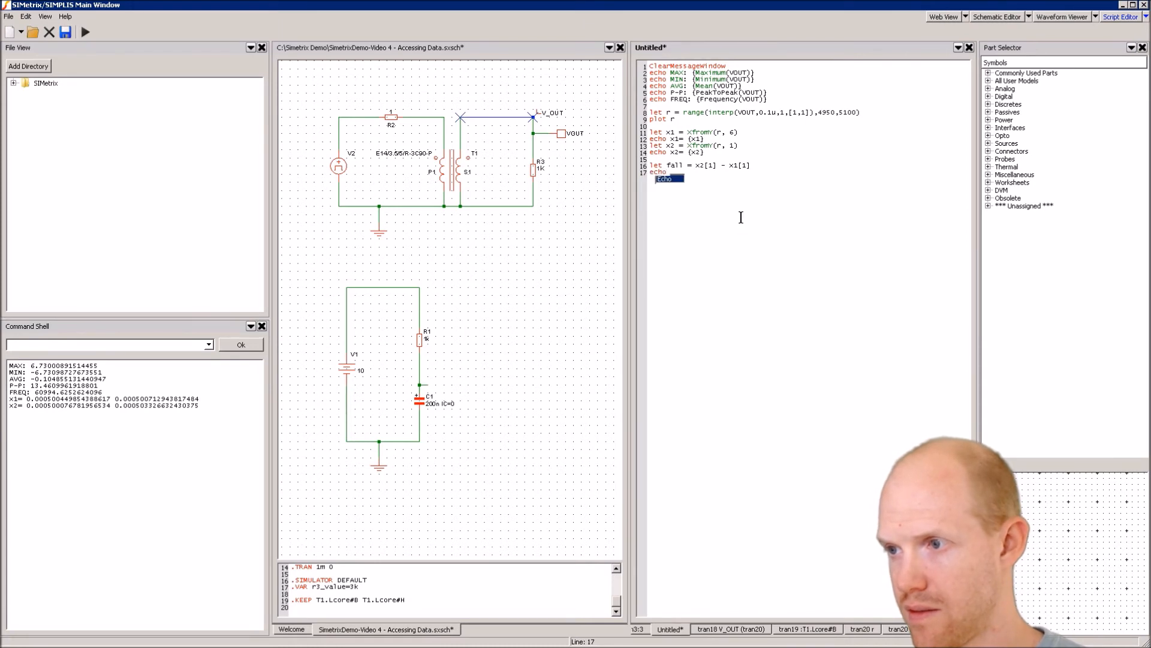
pyautogui.write('FALL TIME')
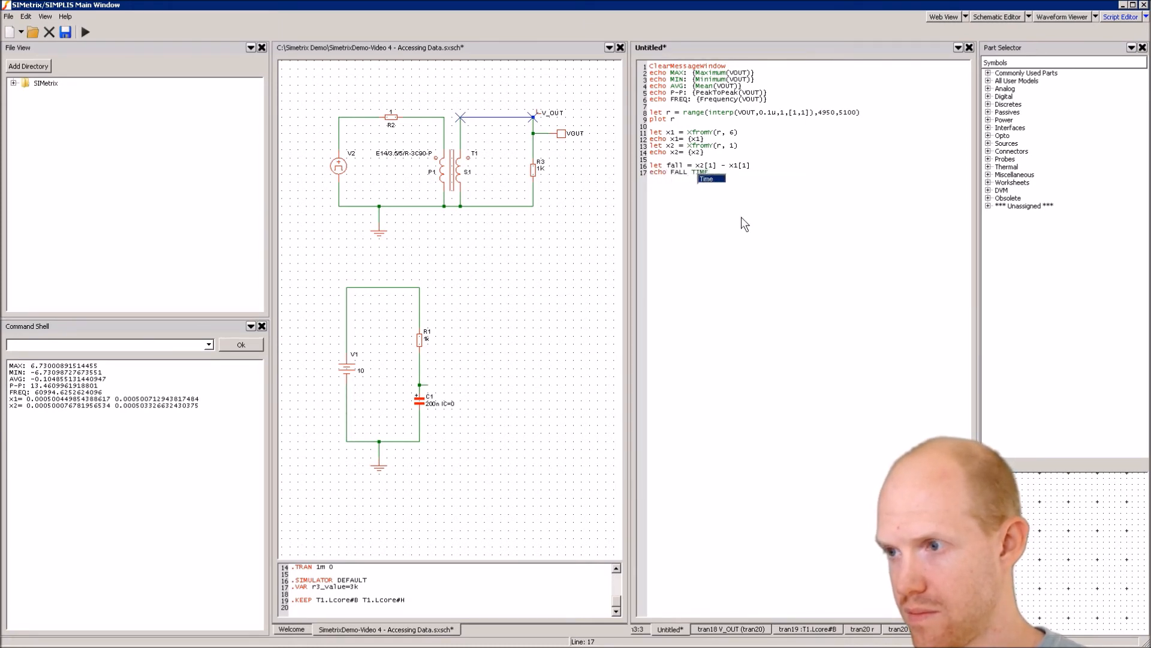
pyautogui.write(': {fall')
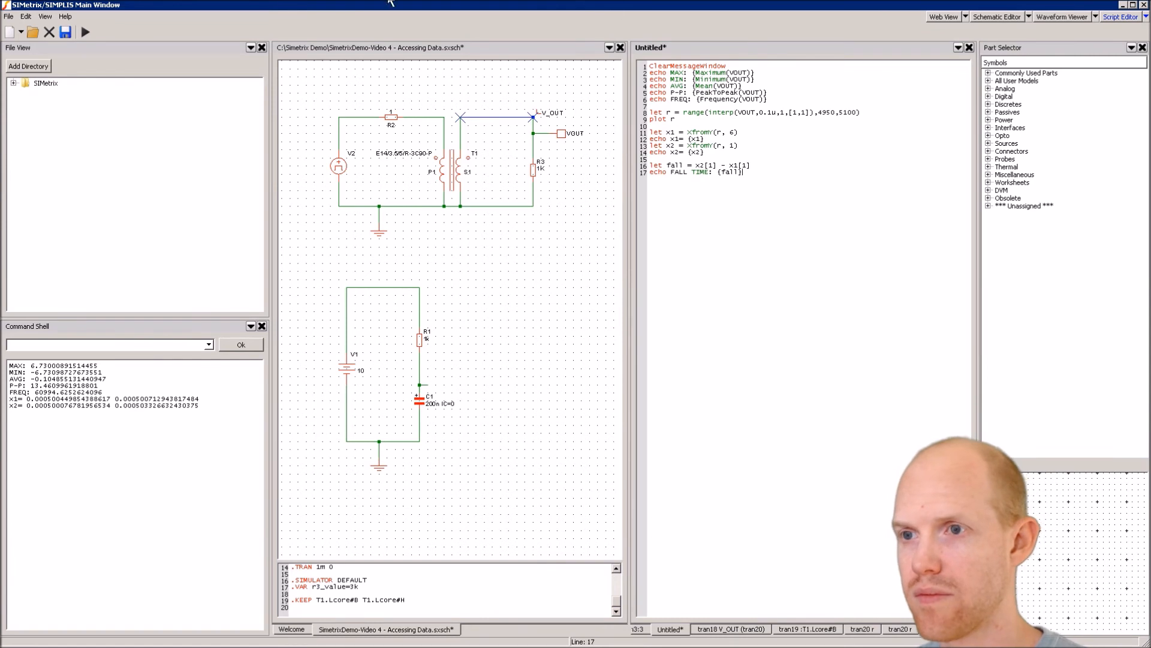
pyautogui.click(83, 33)
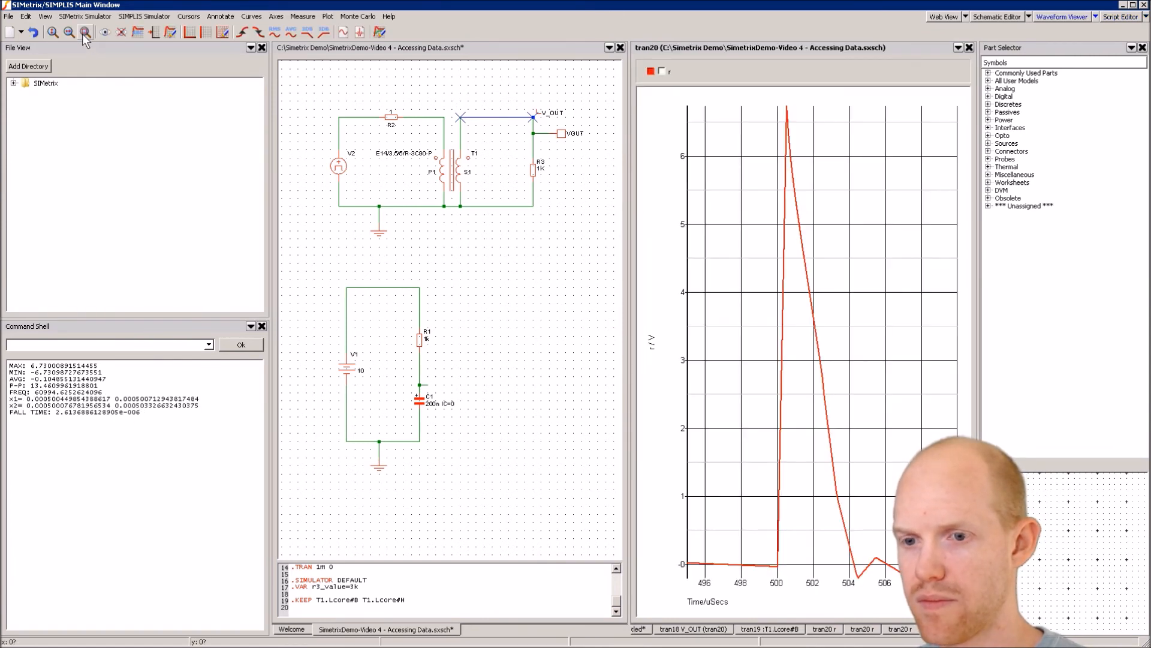